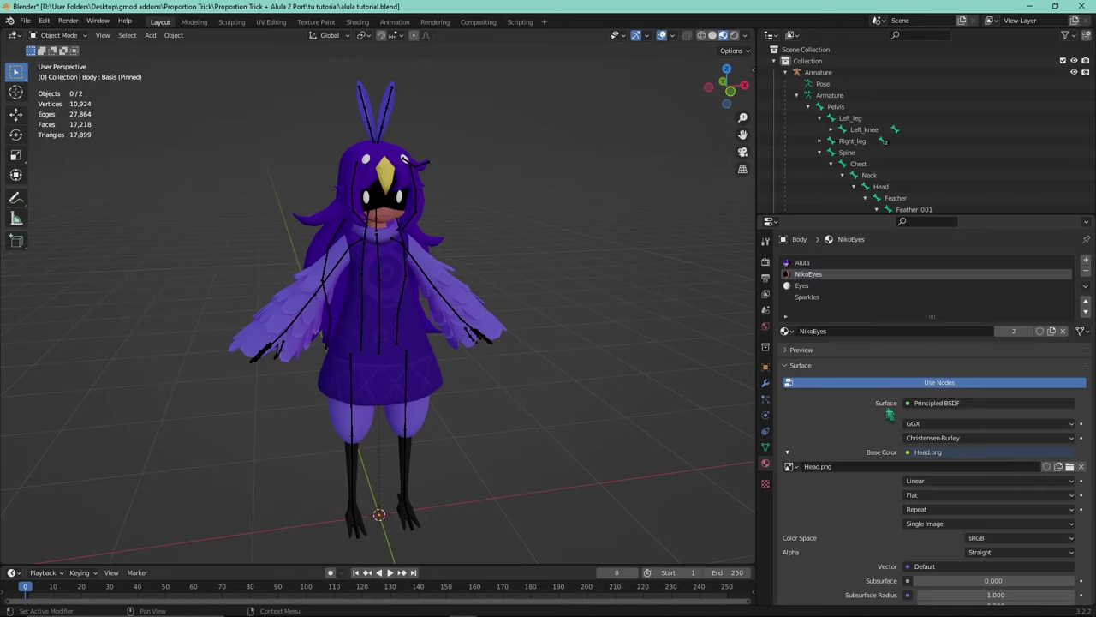
- Examine the NikoEyes material's surface and blend settings on the Body model
left_click(948, 455)
middle_click_drag(477, 393, 565, 388)
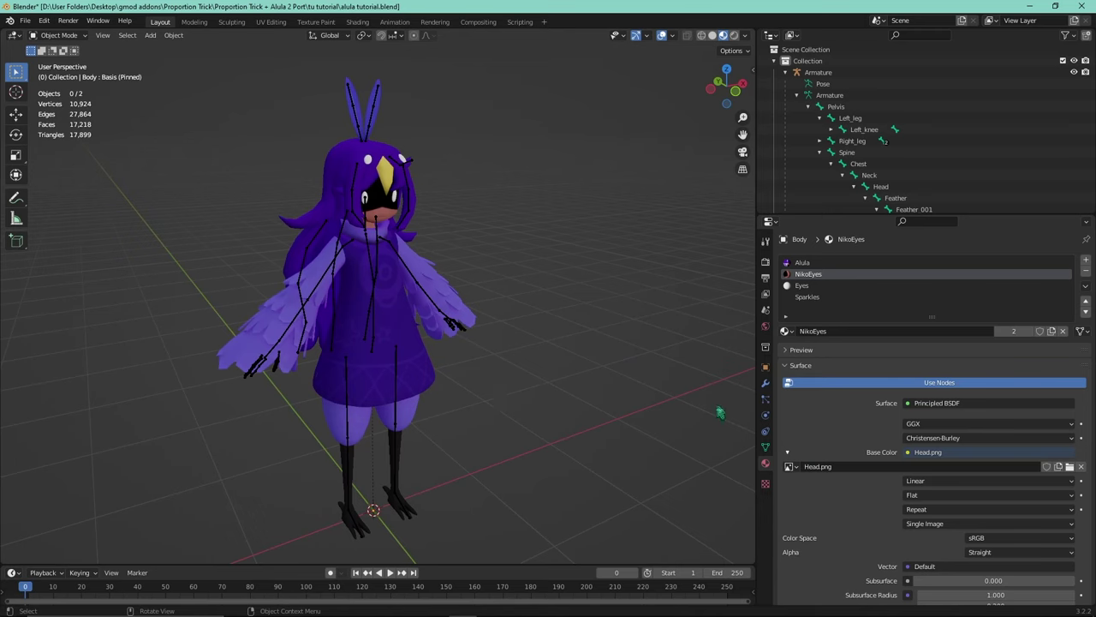
middle_click_drag(747, 459, 602, 437)
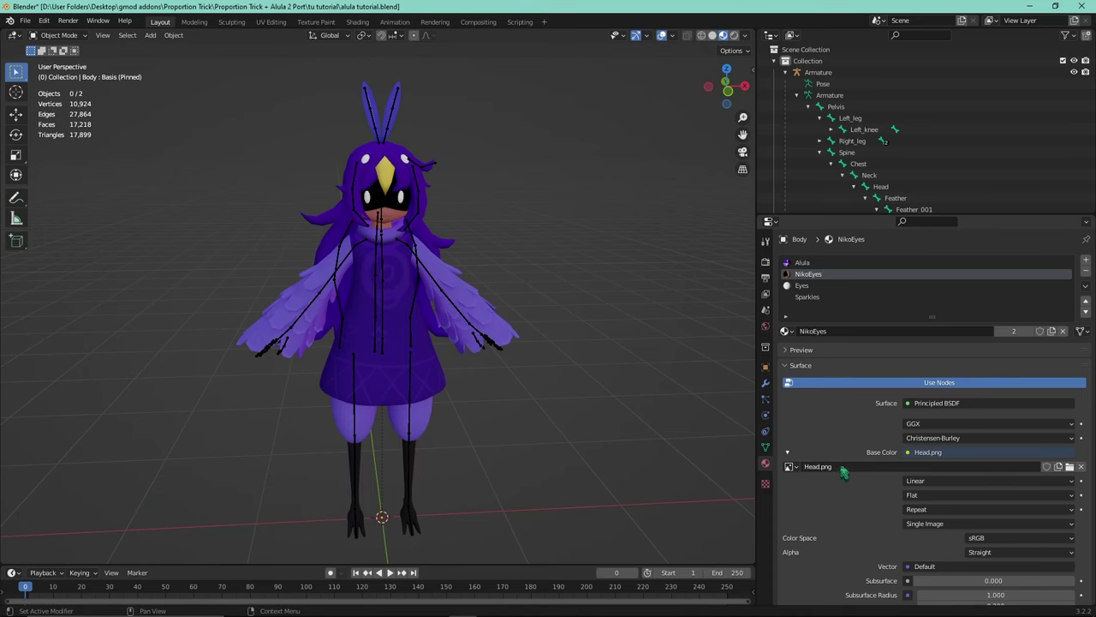
middle_click_drag(470, 274, 501, 282)
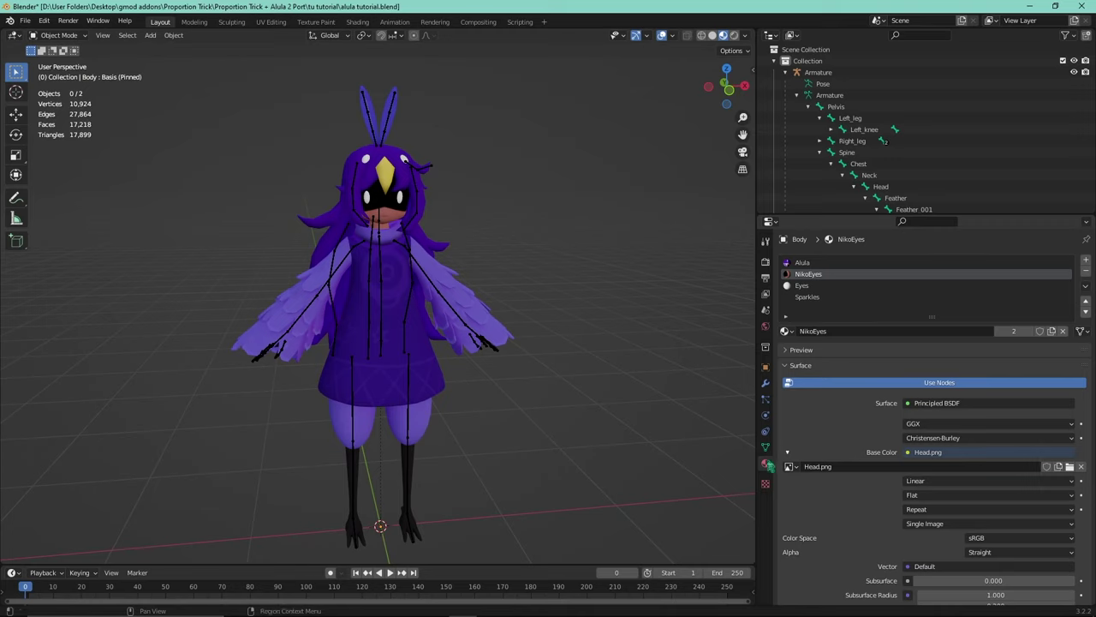
scroll(840, 503, "down", 10)
scroll(840, 503, "down", 3)
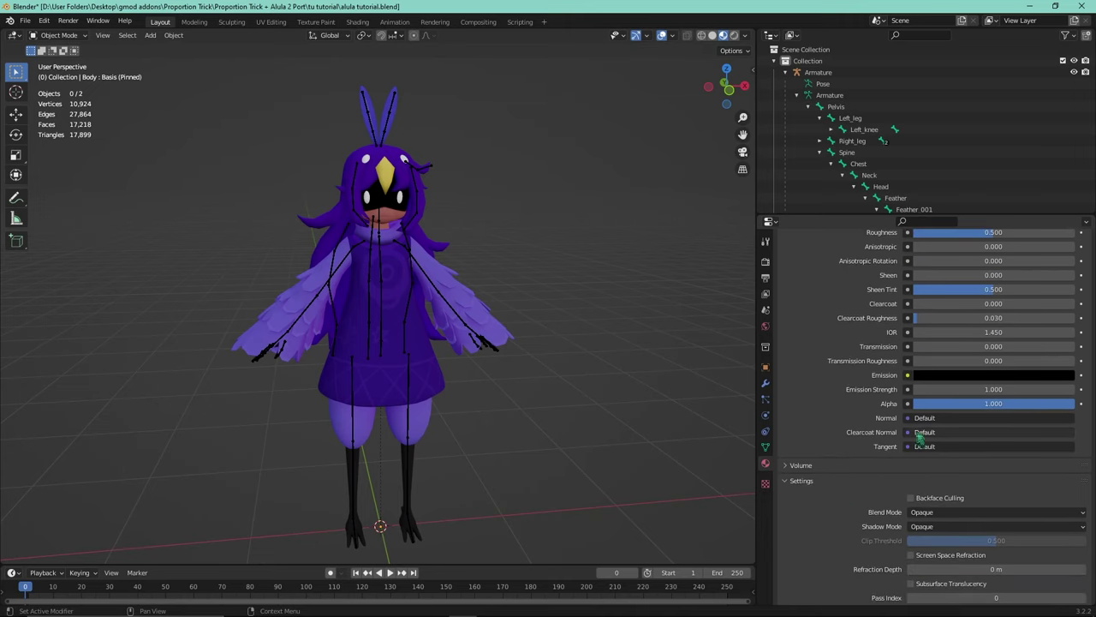
scroll(826, 435, "down", 1)
scroll(822, 514, "up", 15)
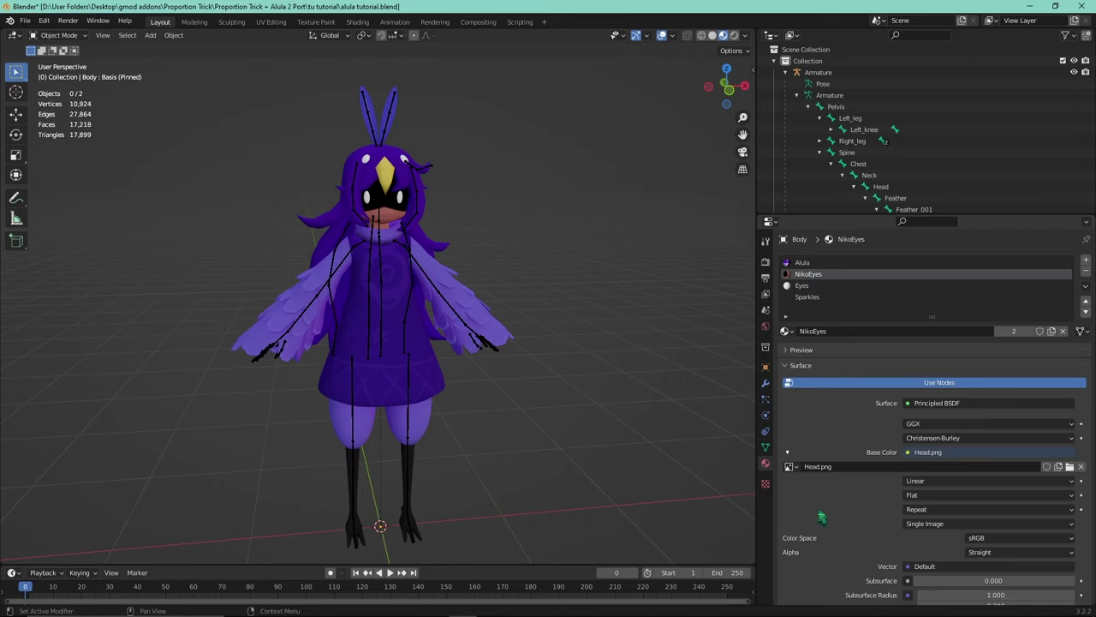
- Set the Metallic value of the NikoEyes material to 1.000 and select the Body mesh
scroll(823, 514, "down", 5)
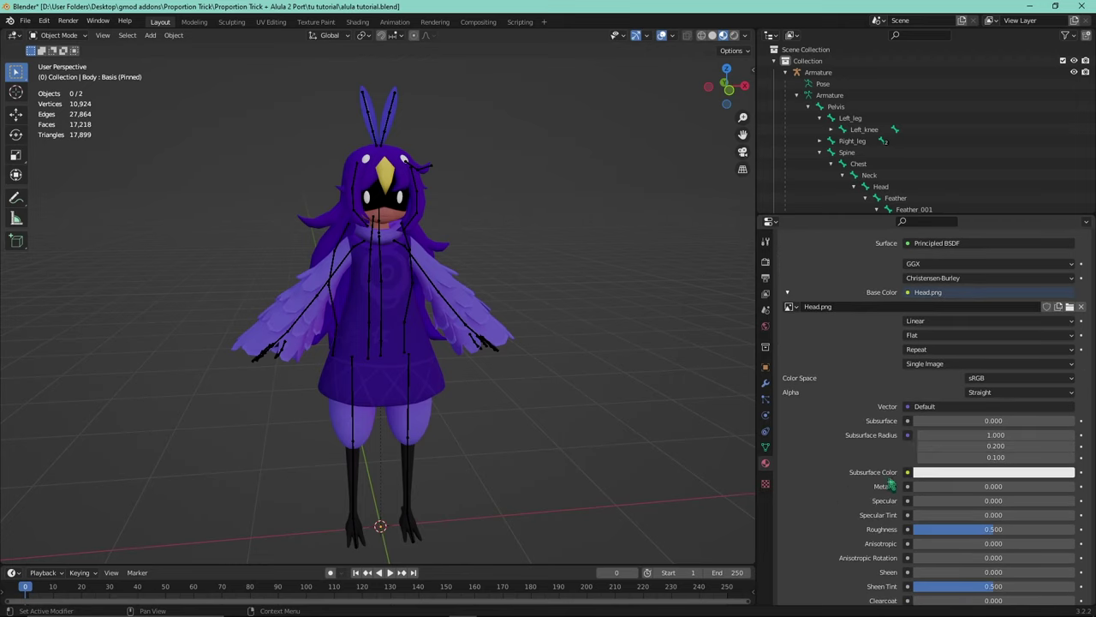
left_click_drag(930, 487, 1064, 490)
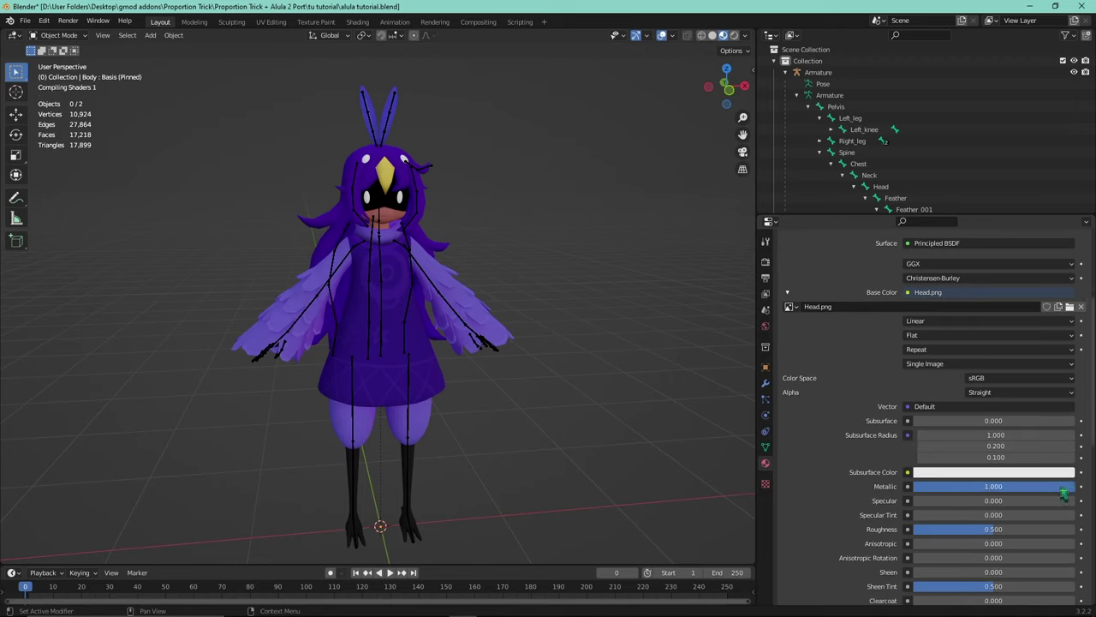
left_click(464, 293)
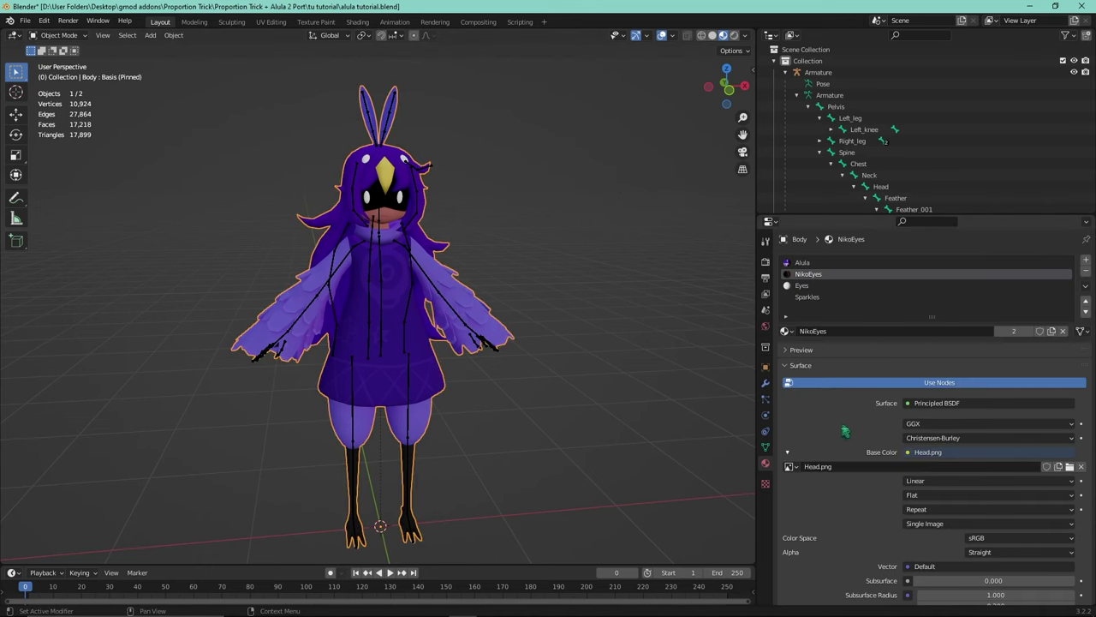
- Try a Metallic value of 1.000 on the Alula material and return it to 0.000
left_click(805, 263)
scroll(805, 268, "down", 5)
mouse_move(1063, 468)
left_mouse_down()
mouse_move(929, 468)
mouse_move(1075, 469)
left_mouse_up()
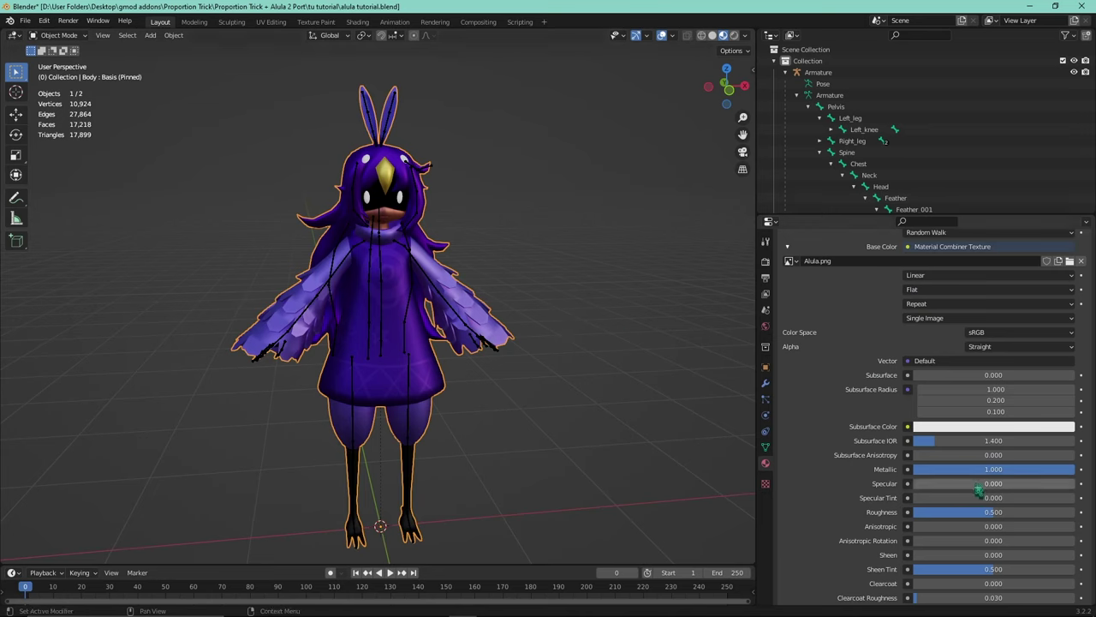
left_click_drag(979, 470, 913, 470)
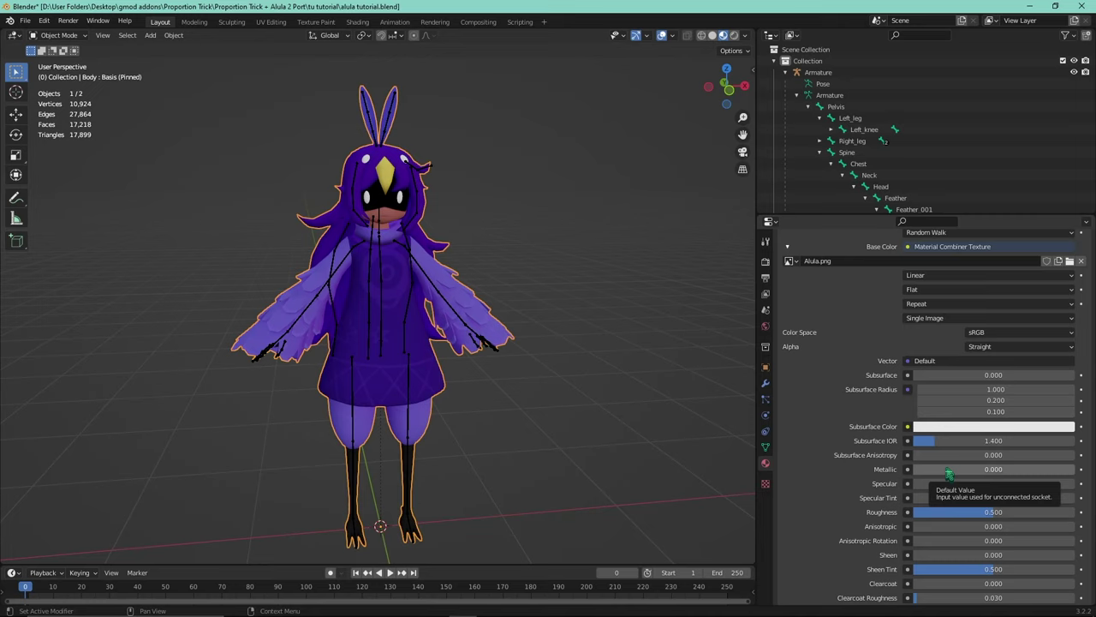
scroll(908, 411, "up", 6)
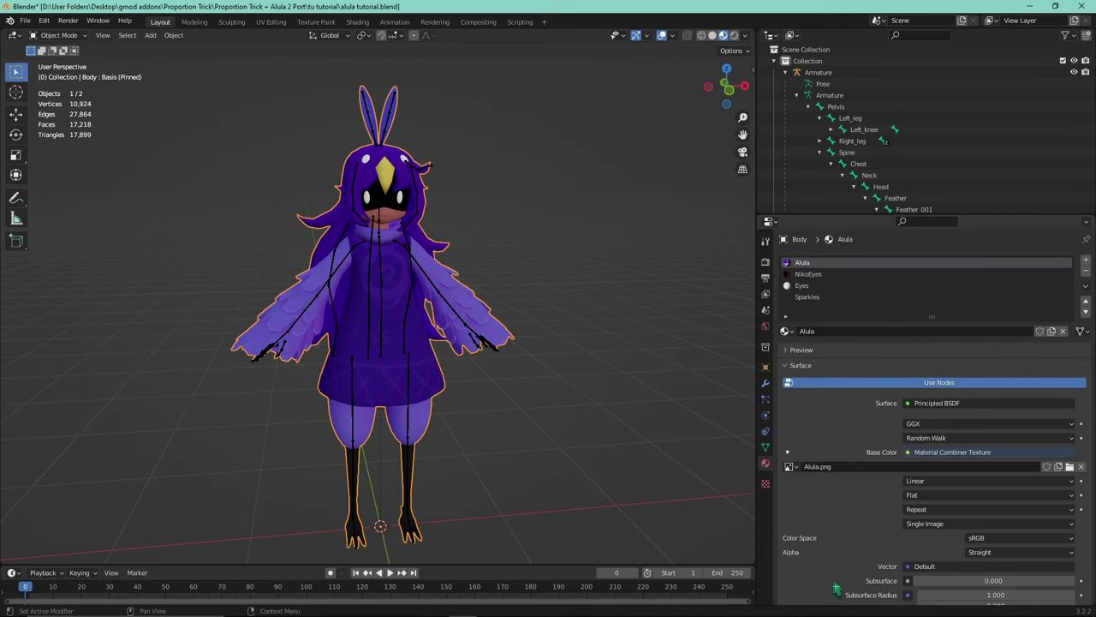
- Check the NikoEyes material's Metallic setting and go back to the Alula material
left_click(789, 274)
scroll(856, 428, "down", 5)
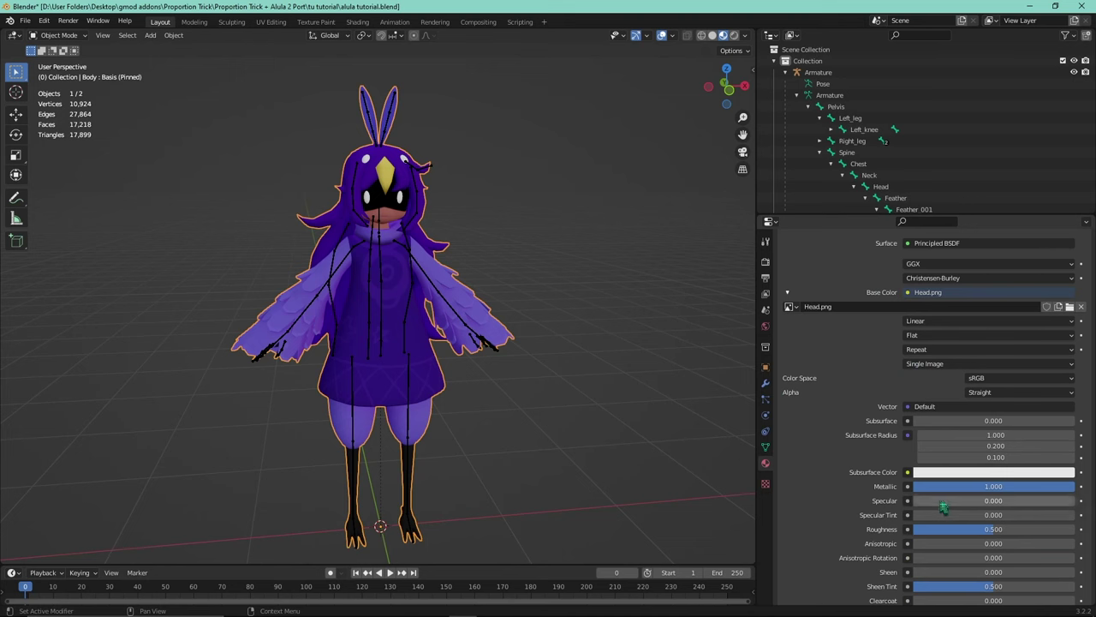
scroll(855, 479, "up", 5)
left_click(824, 263)
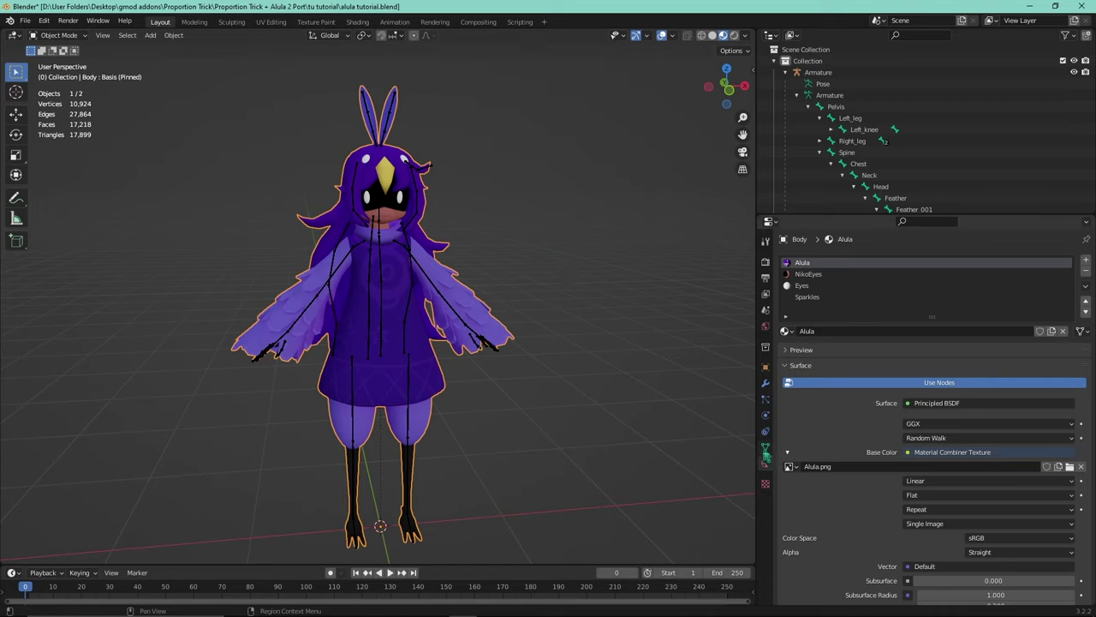
- Preview the Body mesh's Wink_R and Smile shape keys and return to Basis
left_click(766, 449)
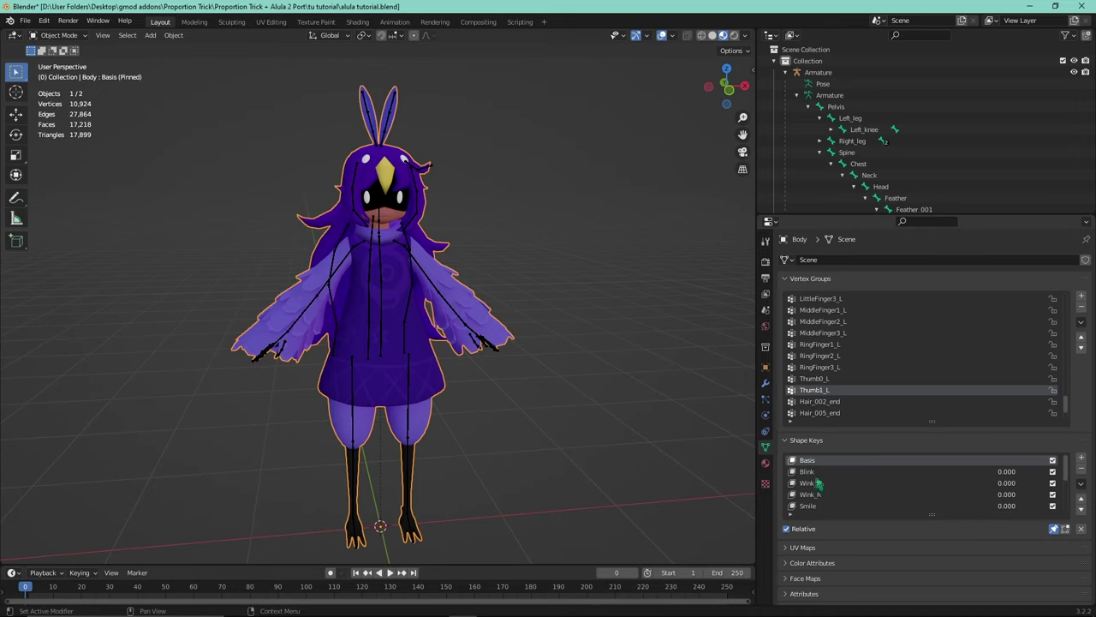
left_click(854, 495)
scroll(854, 489, "down", 1)
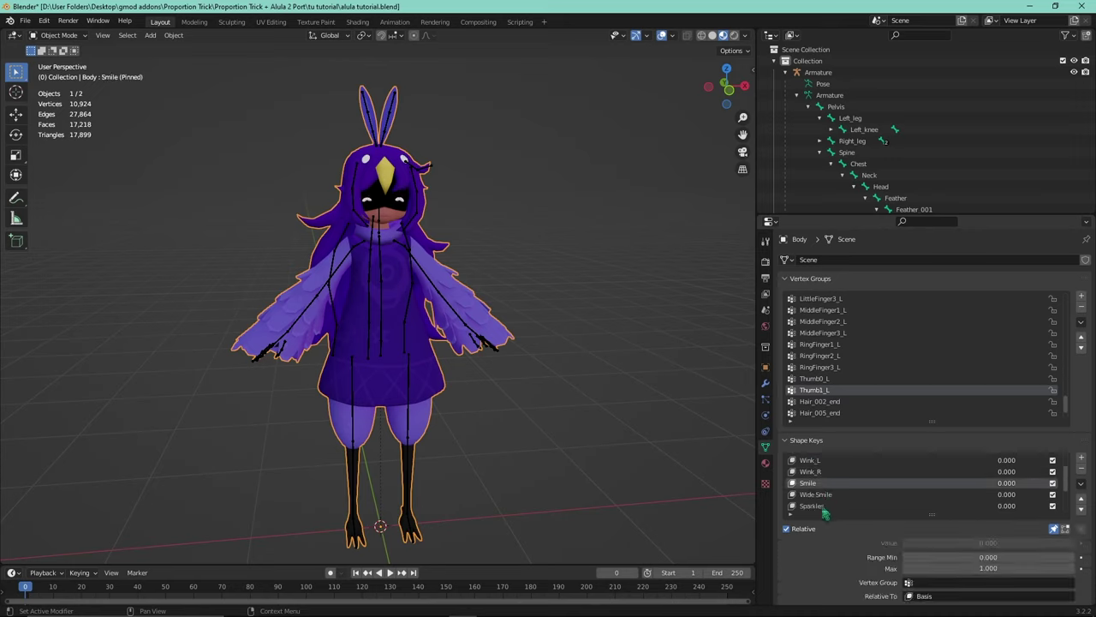
scroll(844, 474, "up", 1)
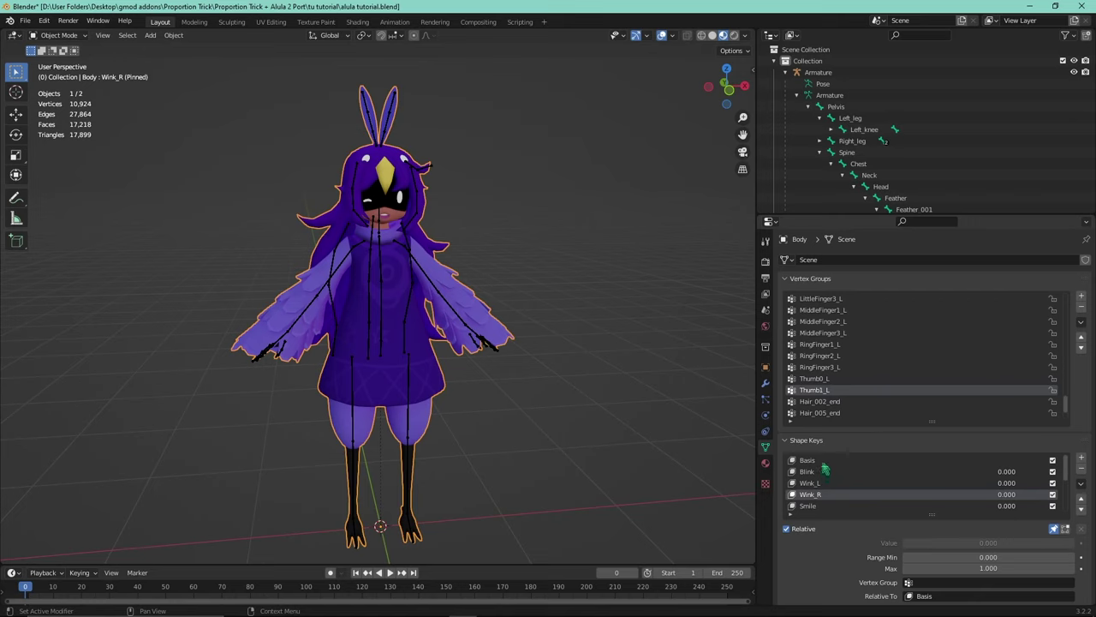
left_click(824, 462)
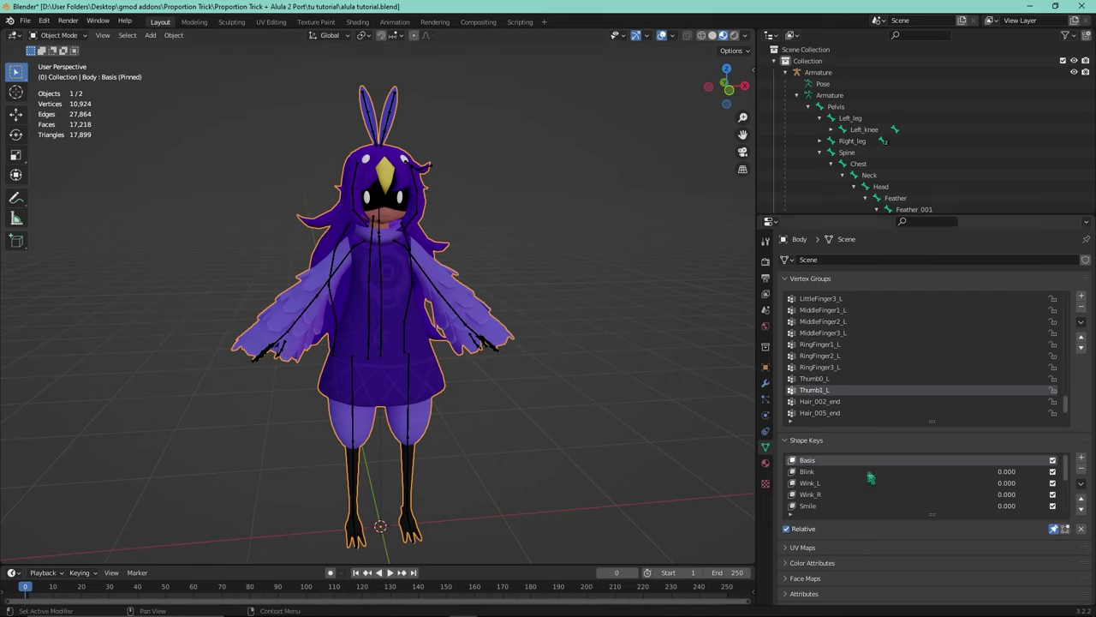
- Delete all shape keys from the Body mesh
left_click(1081, 483)
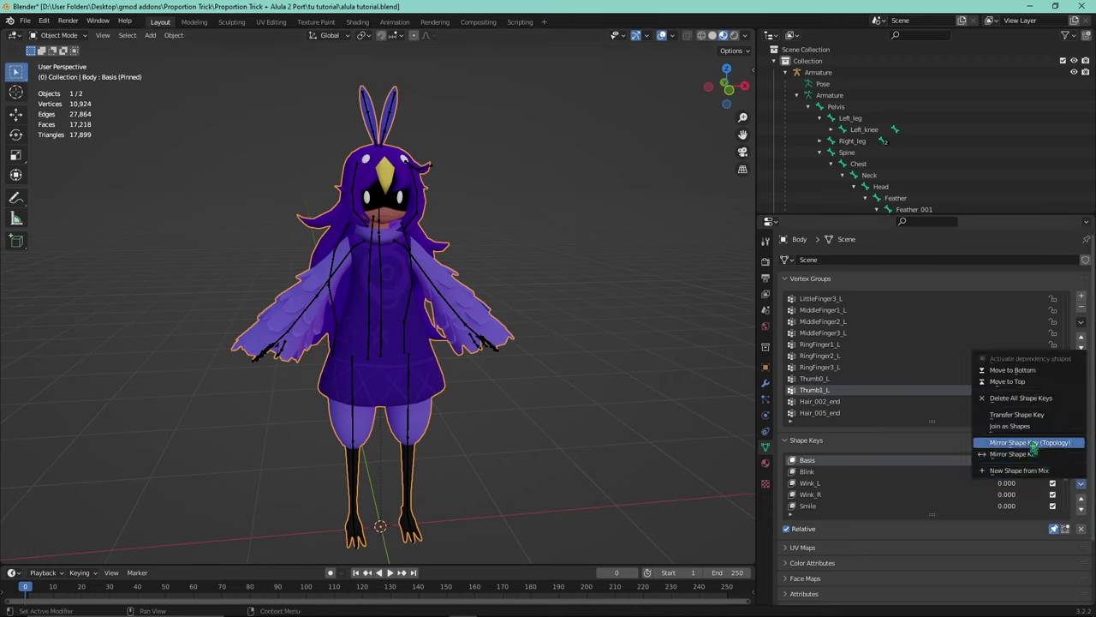
left_click(1019, 397)
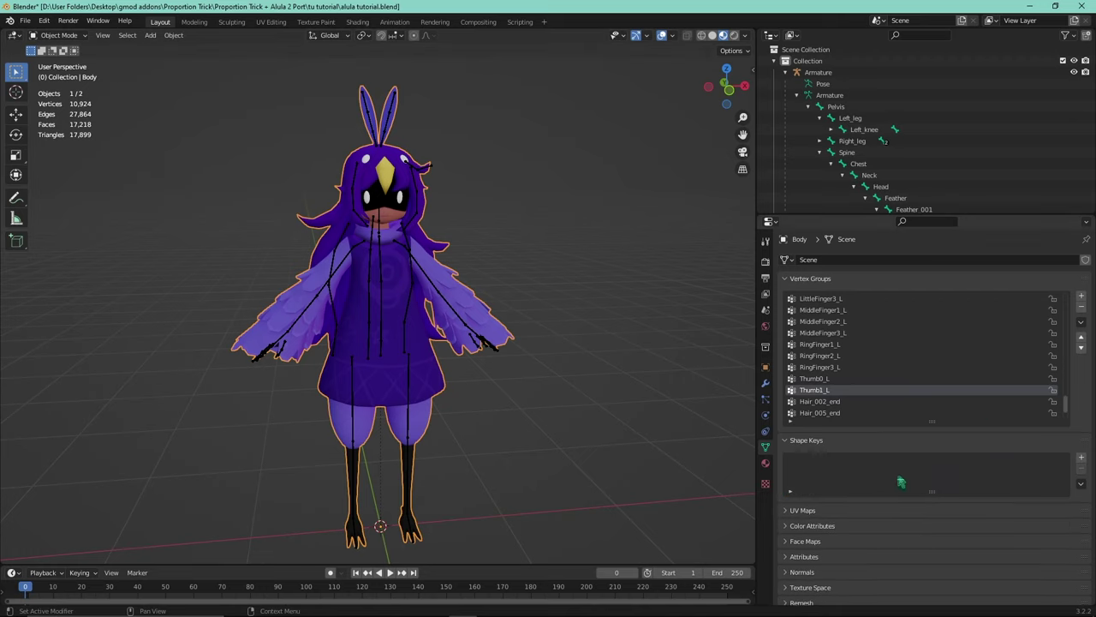
middle_click_drag(619, 448, 570, 432)
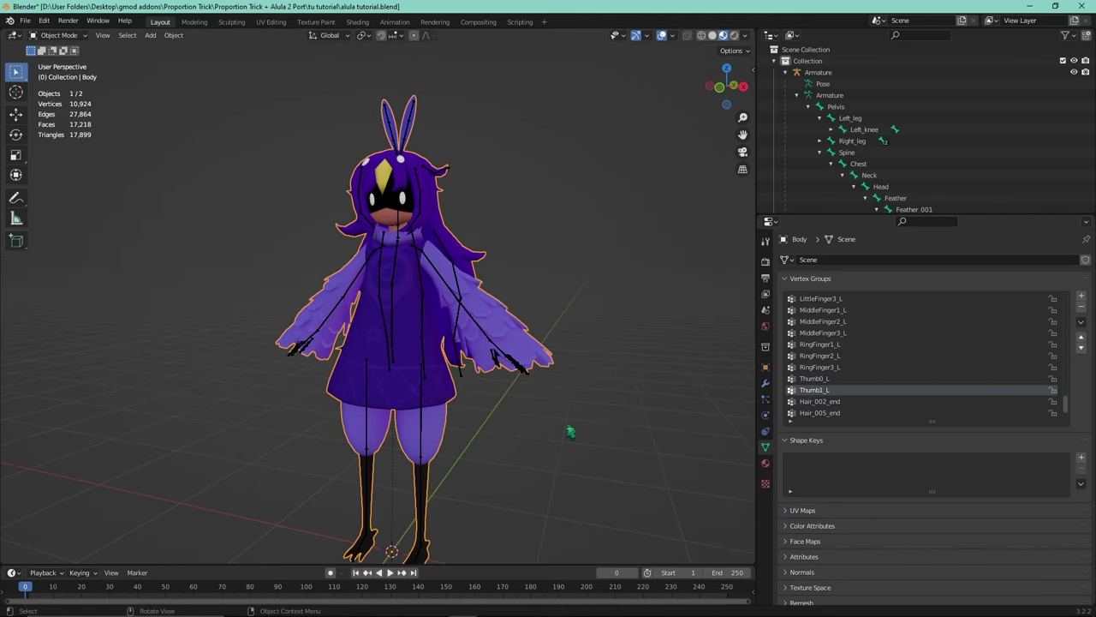
middle_click_drag(571, 432, 507, 439)
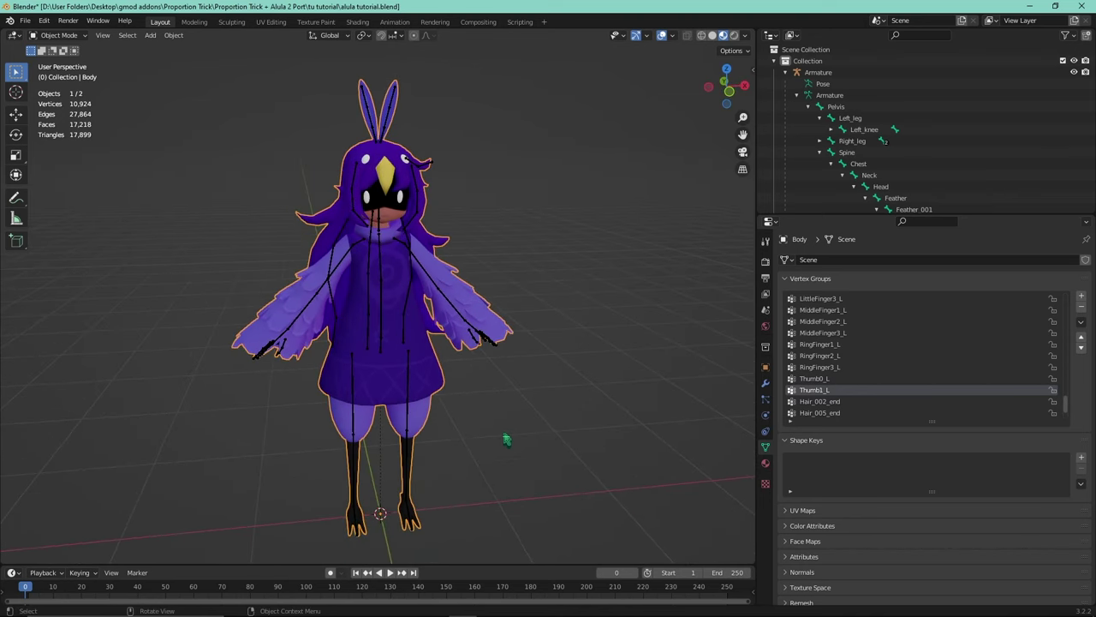
middle_click_drag(265, 382, 413, 336)
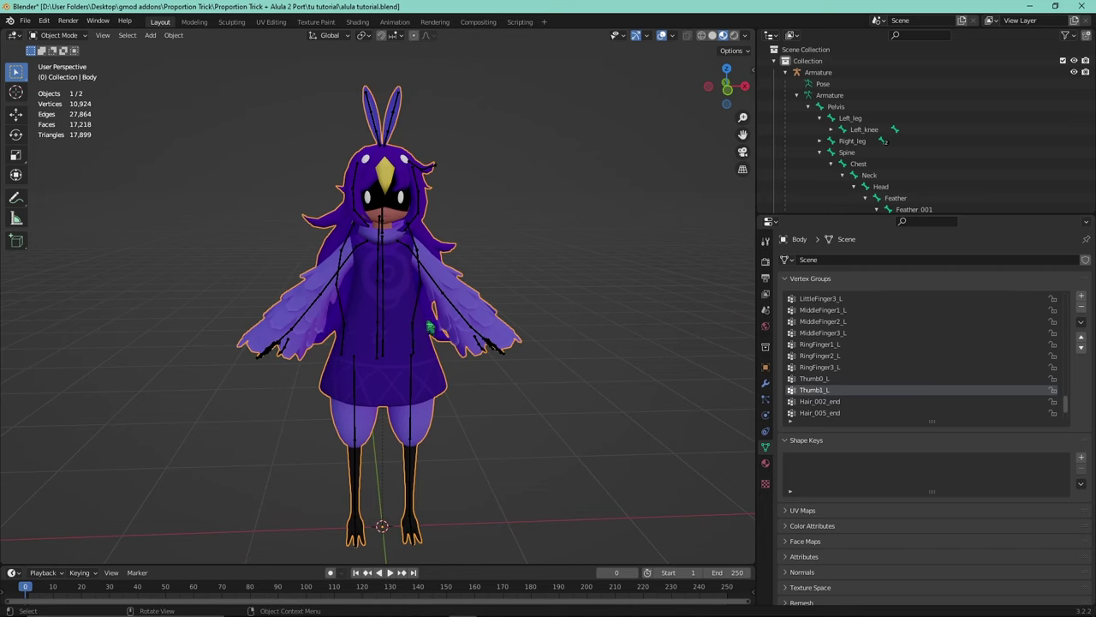
- Put the Body mesh into Edit Mode near the yellow eyes and turn off the face normals overlay
scroll(419, 218, "up", 4)
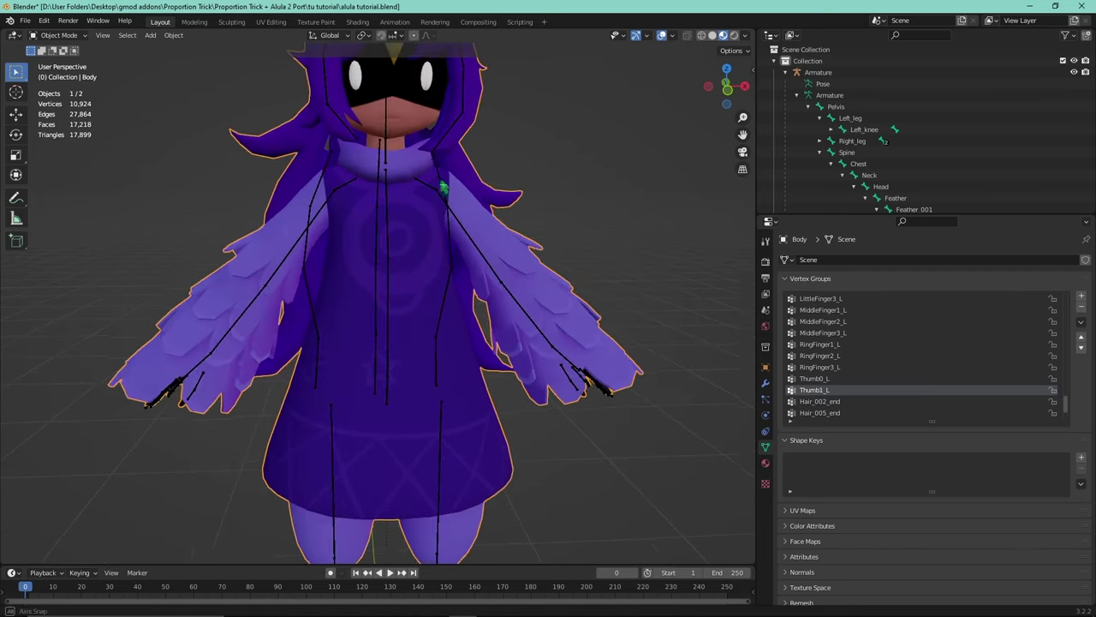
scroll(434, 121, "down", 1)
scroll(440, 343, "up", 8)
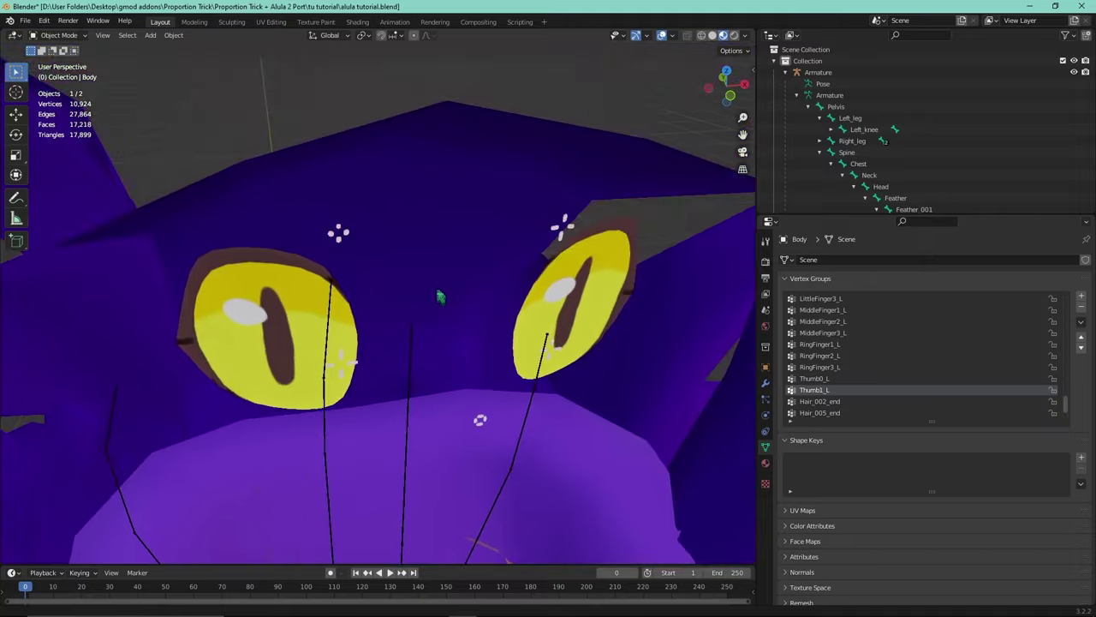
middle_click_drag(440, 296, 447, 277)
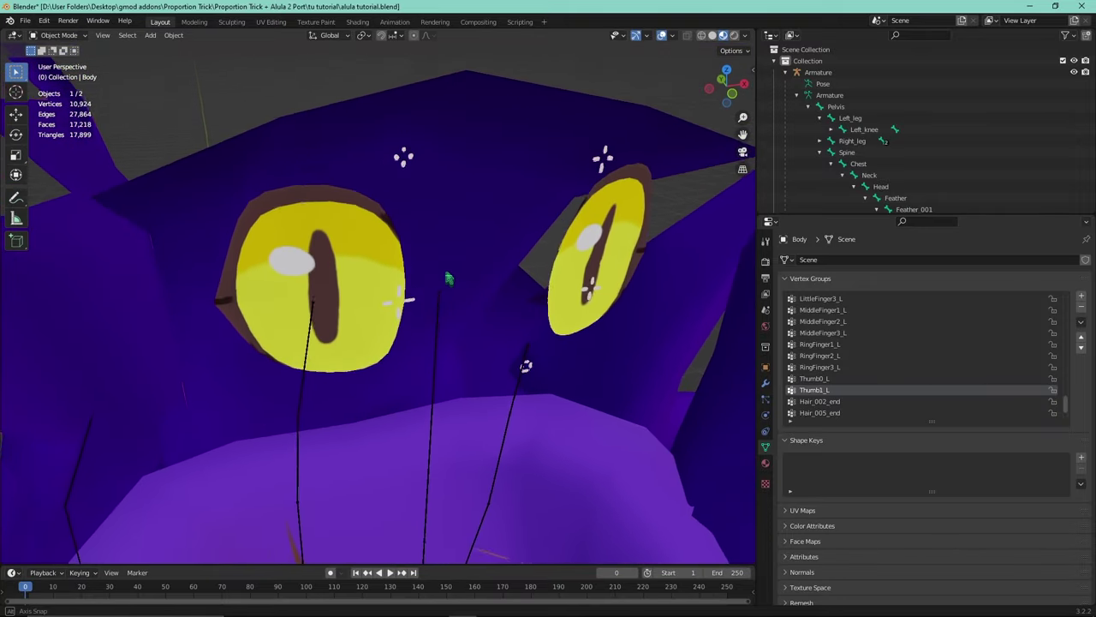
scroll(447, 277, "down", 2)
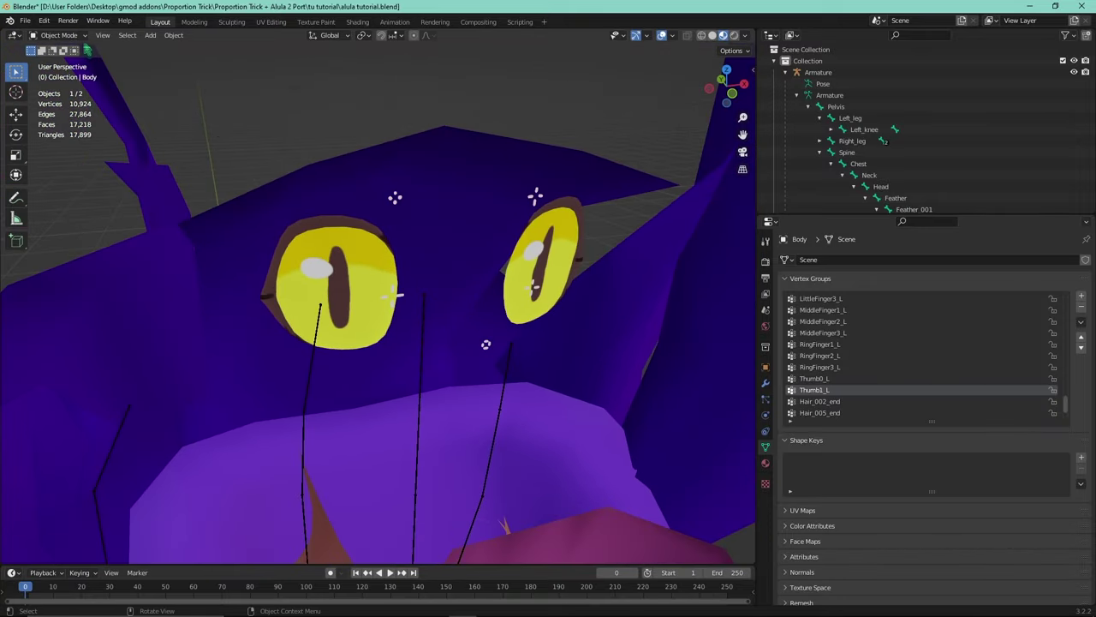
left_click(60, 35)
left_click(57, 72)
left_click(60, 35)
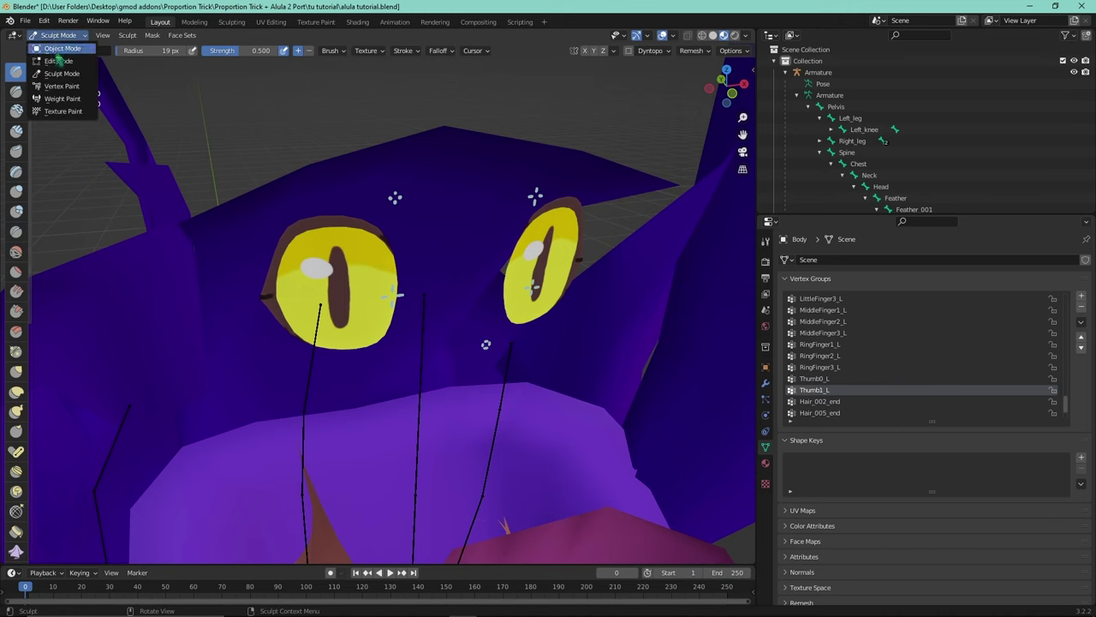
left_click(56, 57)
left_click(671, 35)
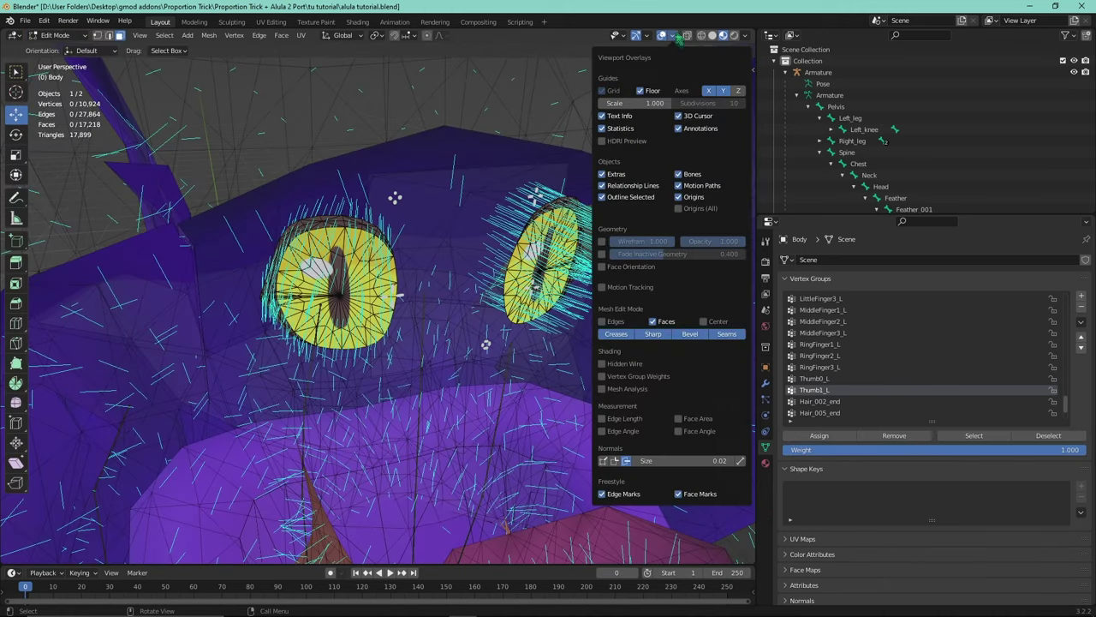
left_click(626, 461)
- Delete the flat plane with the white sparkles in front of the yellow eyes
scroll(492, 240, "up", 3)
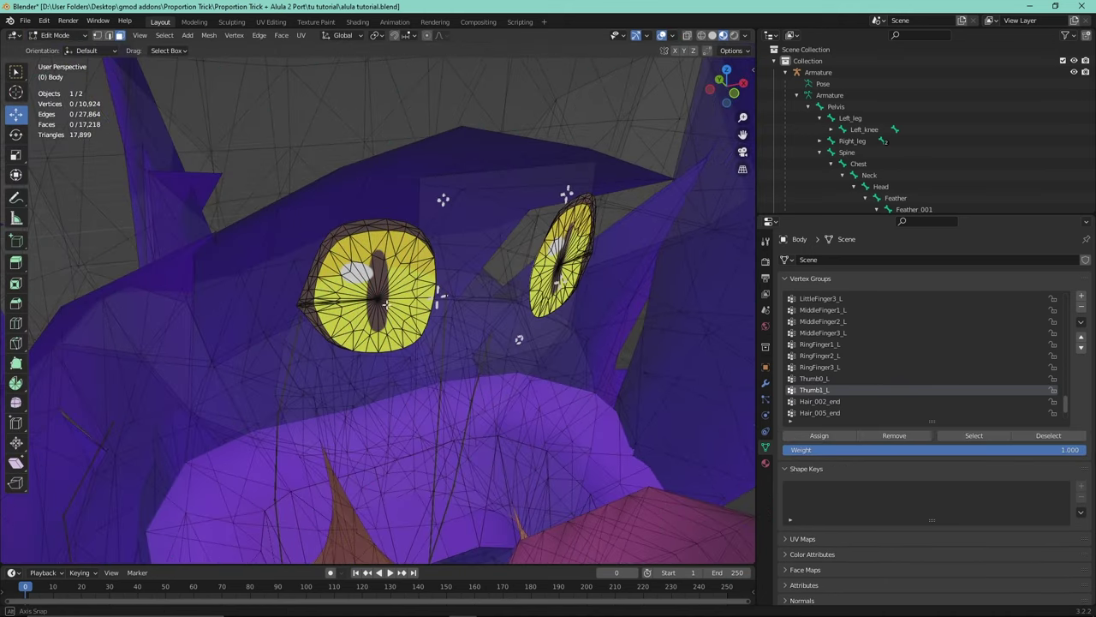
middle_click_drag(492, 240, 465, 253, "shift")
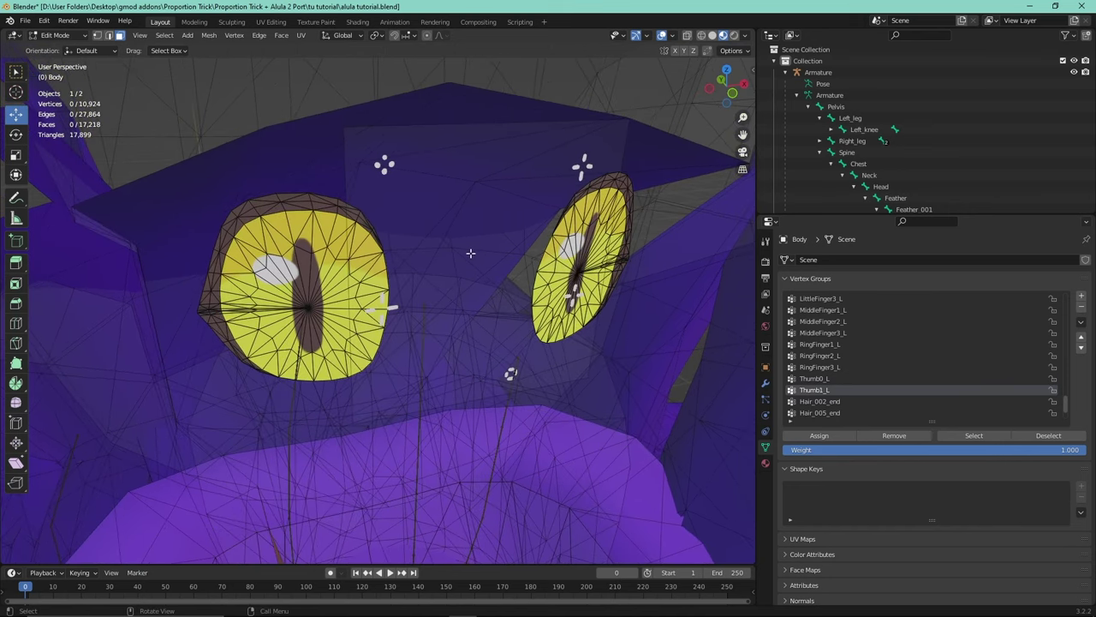
left_click(470, 253)
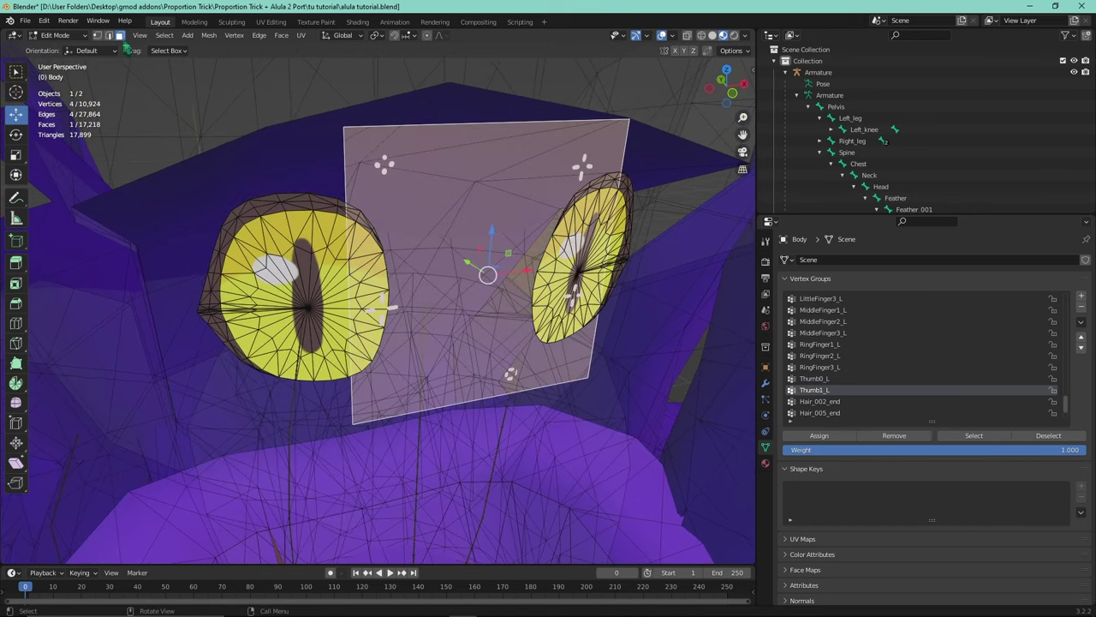
key("x")
left_click(465, 313)
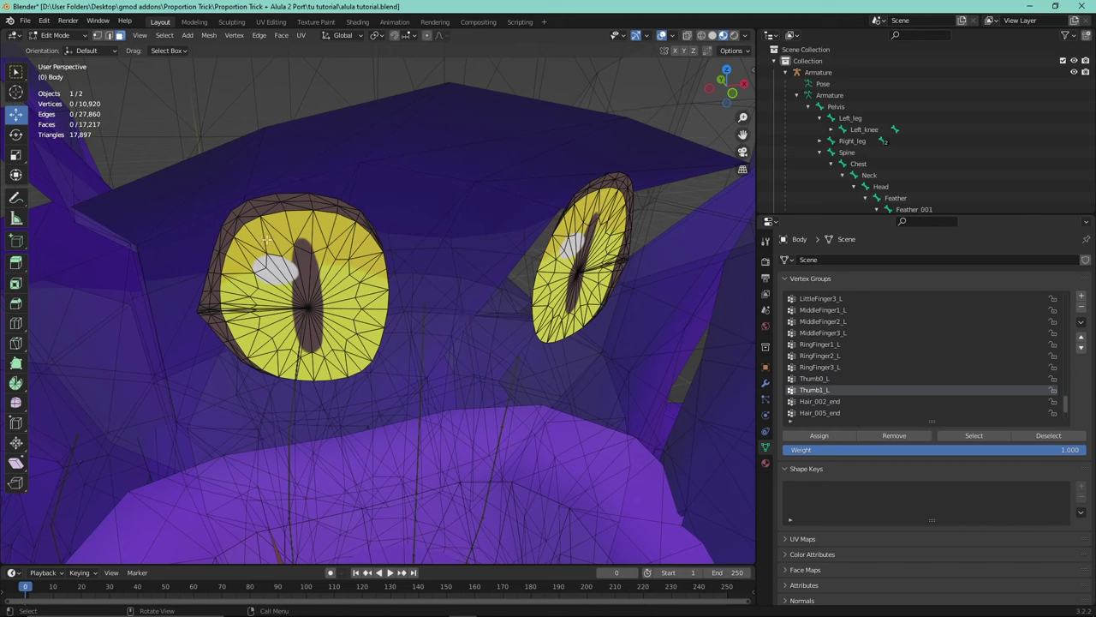
- Select both slit-pupil yellow eyes with all their linked geometry and delete their faces
left_click_drag(267, 239, 346, 302)
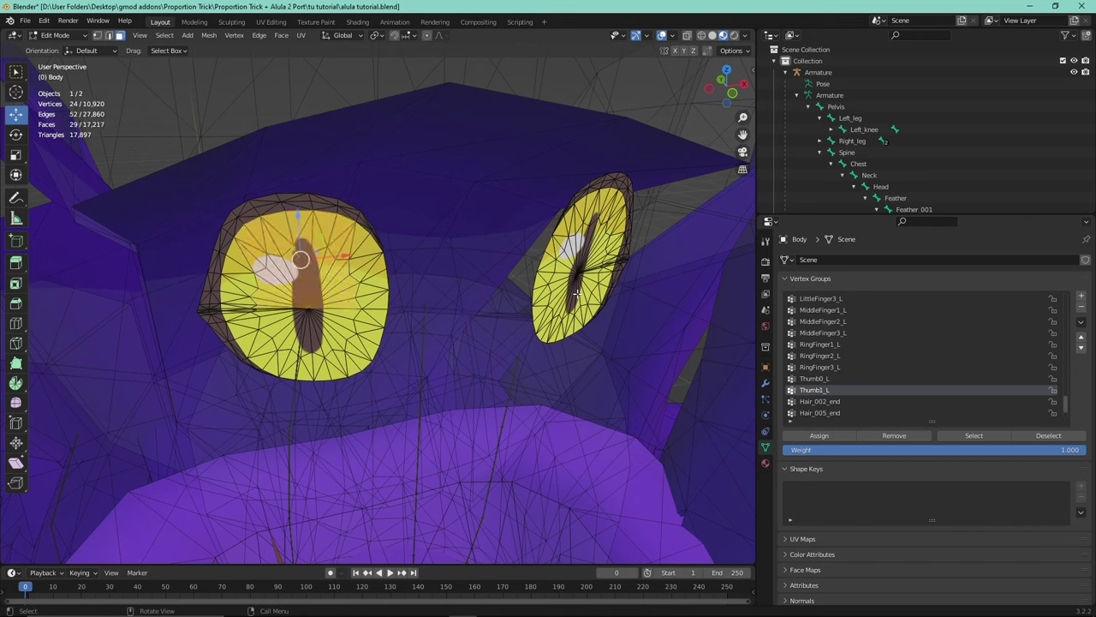
left_click(584, 260)
left_click(342, 280, "shift")
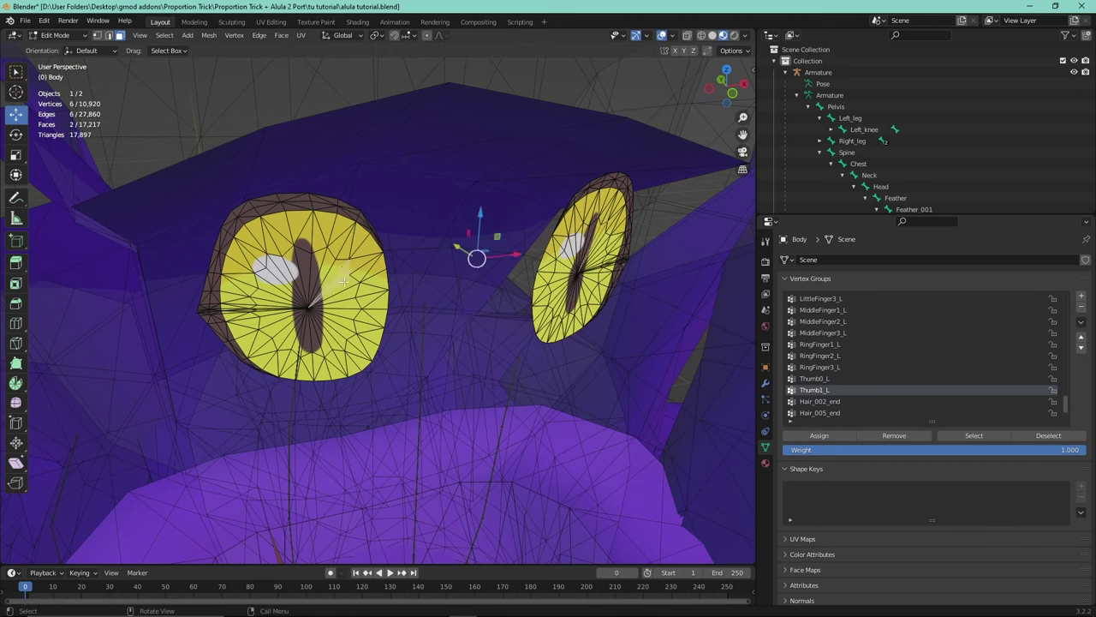
key("ctrl+l")
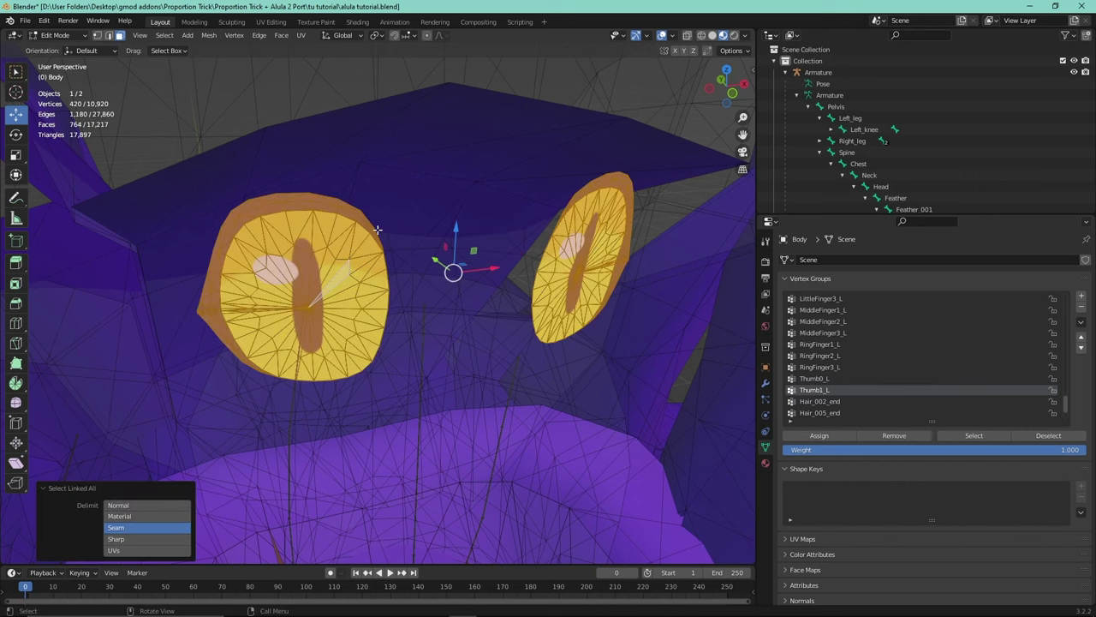
middle_click_drag(291, 288, 491, 309)
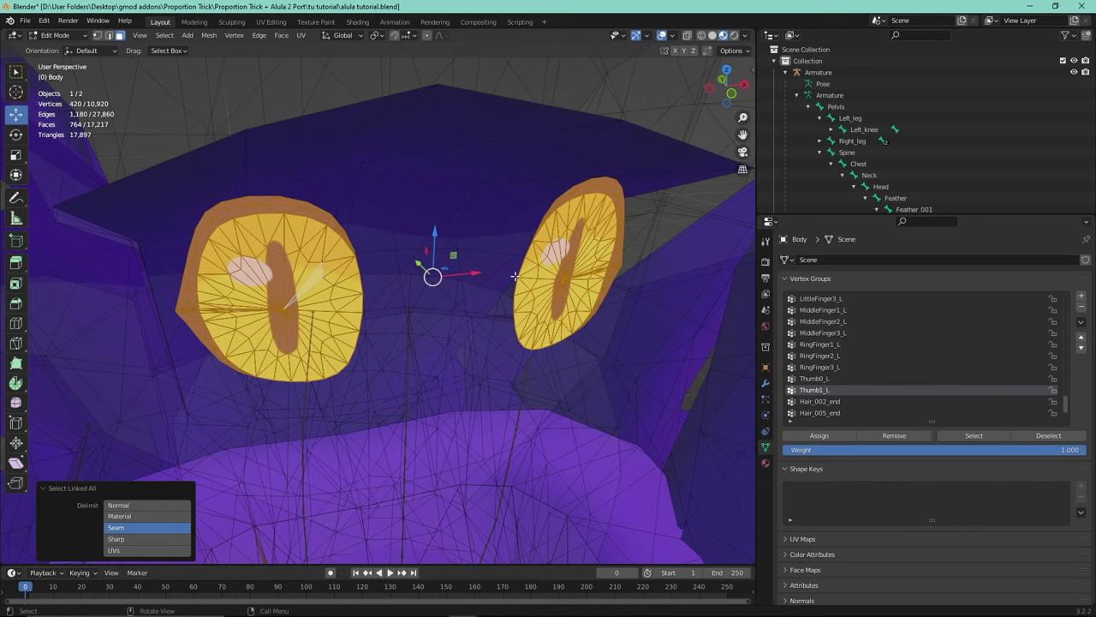
key("x")
left_click(478, 277)
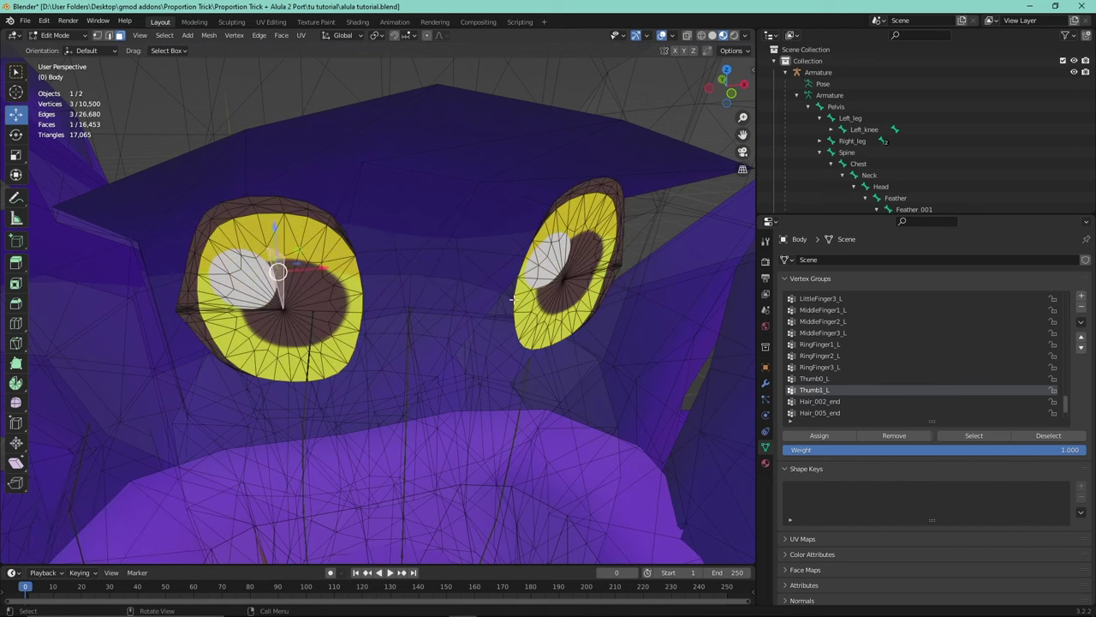
- Delete the faces of the second pair of yellow eyes with wide round pupils on the Body mesh
key("ctrl+z")
key("ctrl+z")
key("x")
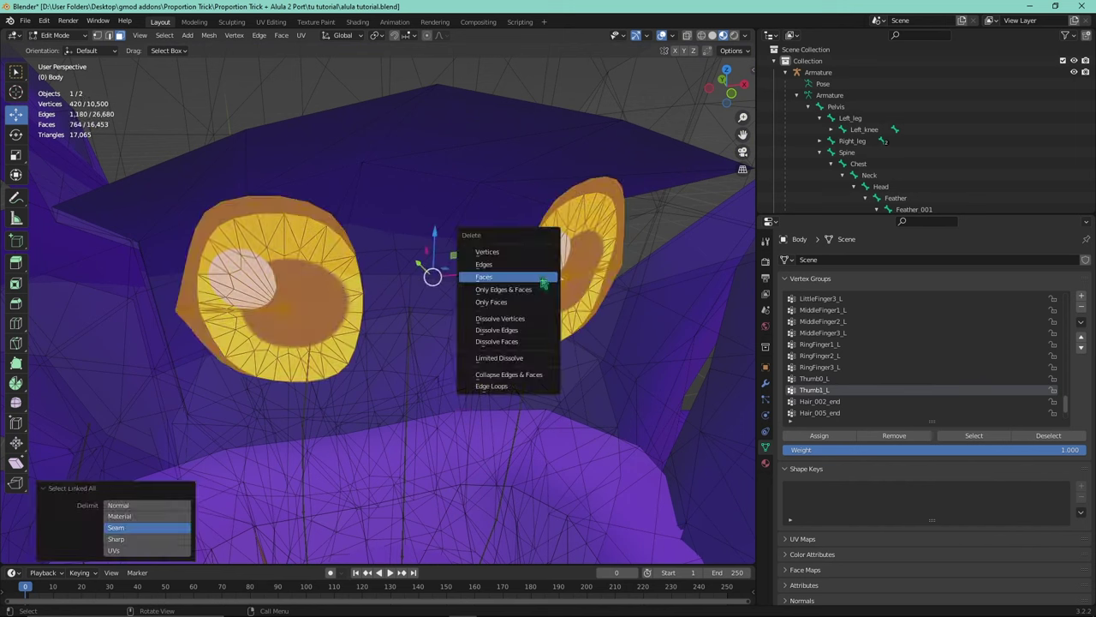
left_click(527, 276)
key("ctrl+z")
key("ctrl+shift+z")
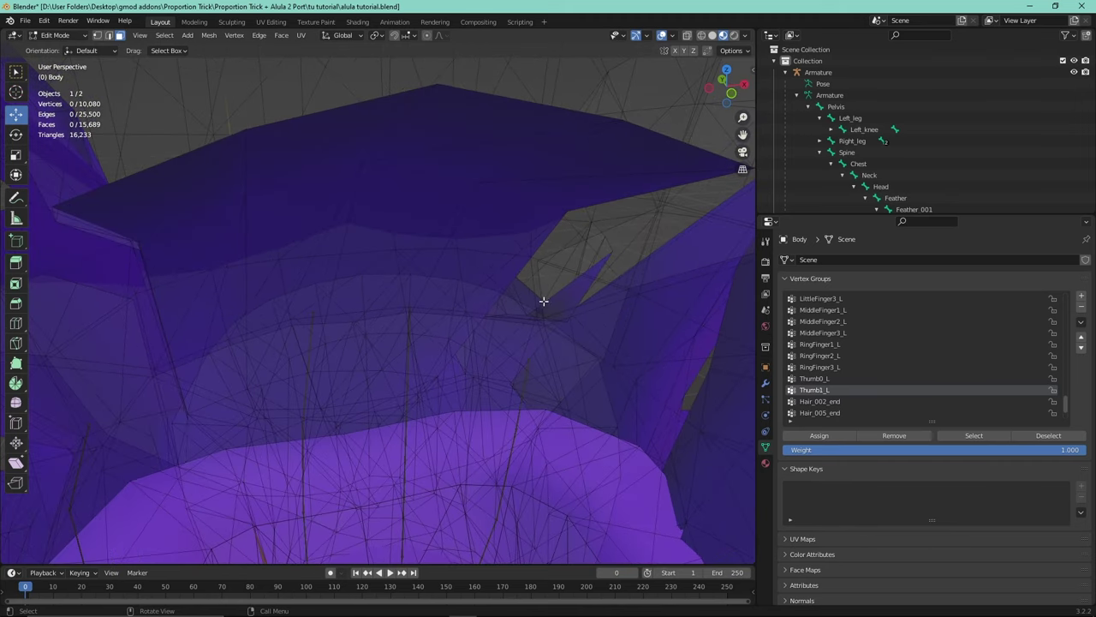
- Switch the Body mesh from Edit Mode to Object Mode with the full character in view
middle_click_drag(543, 301, 422, 246)
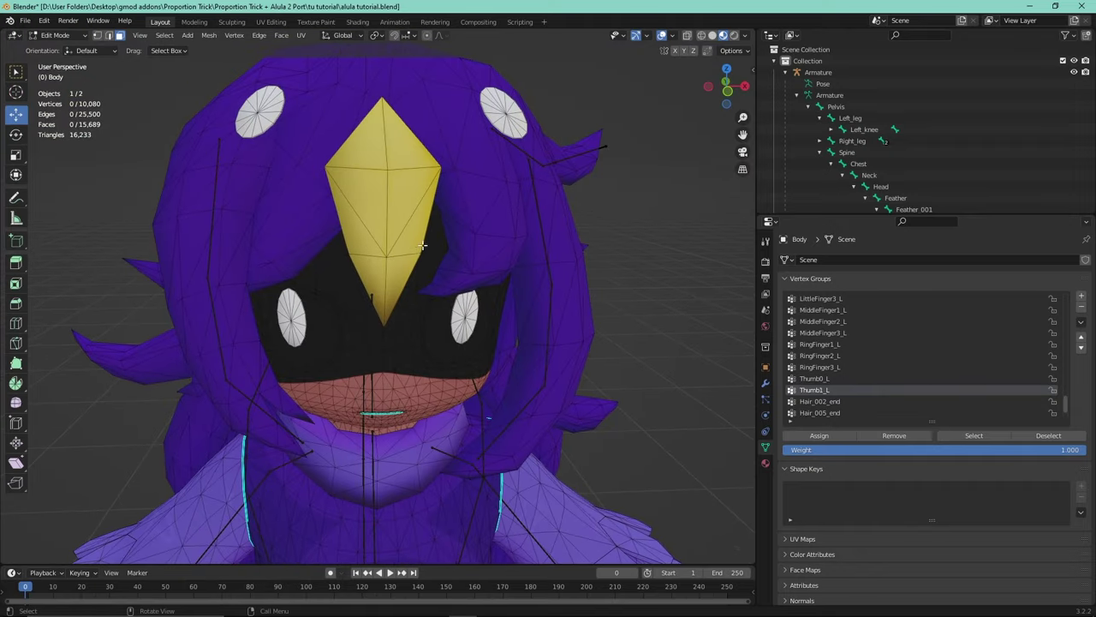
scroll(432, 343, "down", 5)
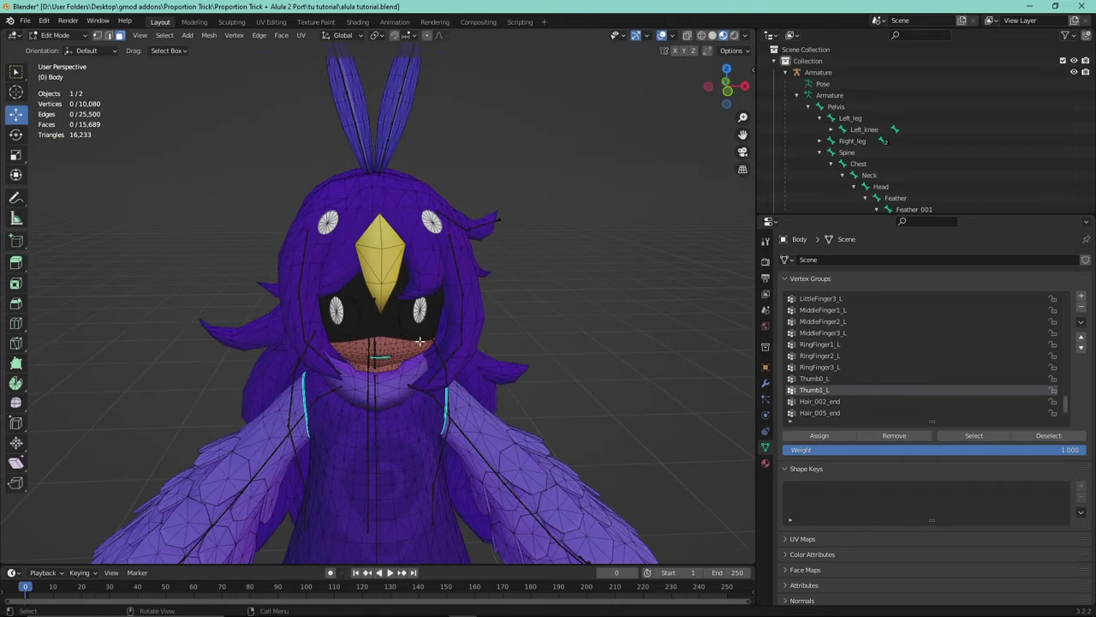
left_click(57, 35)
left_click(72, 49)
middle_click_drag(467, 342, 493, 214, "shift")
scroll(493, 214, "down", 4)
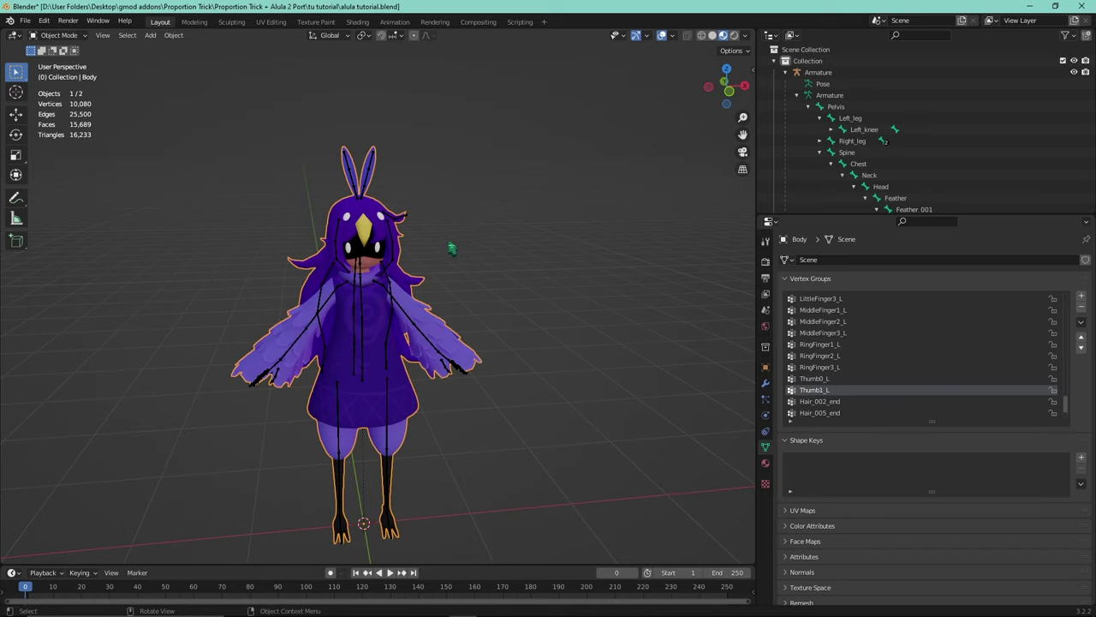
- Add a Tower Unite armature at World Zero using the Improved type and Tower Unite (Default) pose skin, accepting the default shoulder and arm adjustments
left_click(150, 35)
mouse_move(219, 134)
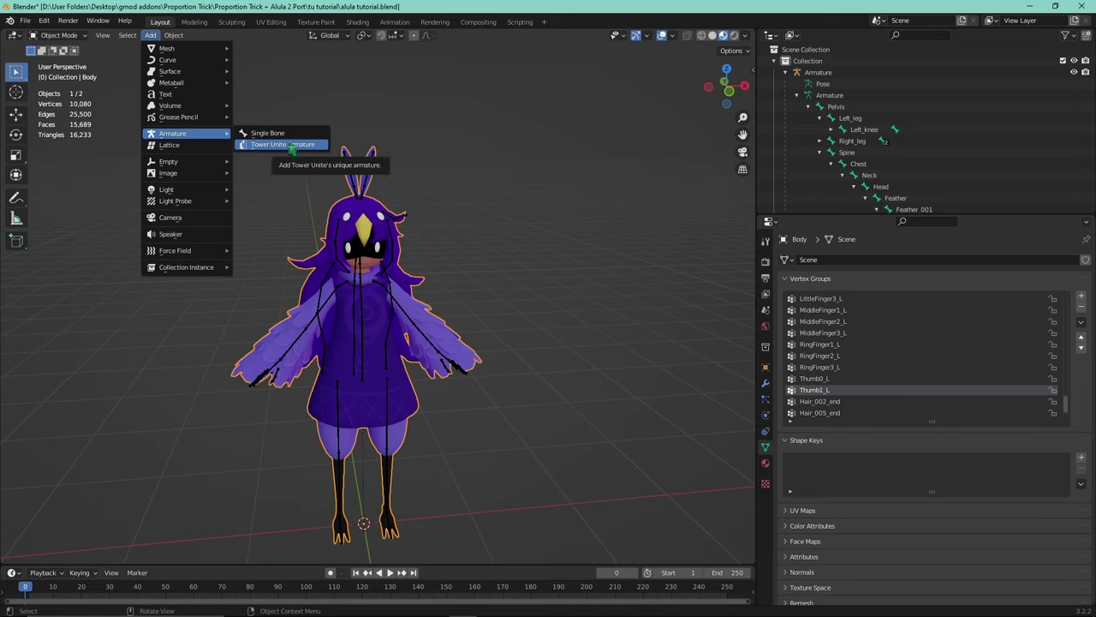
left_click(292, 145)
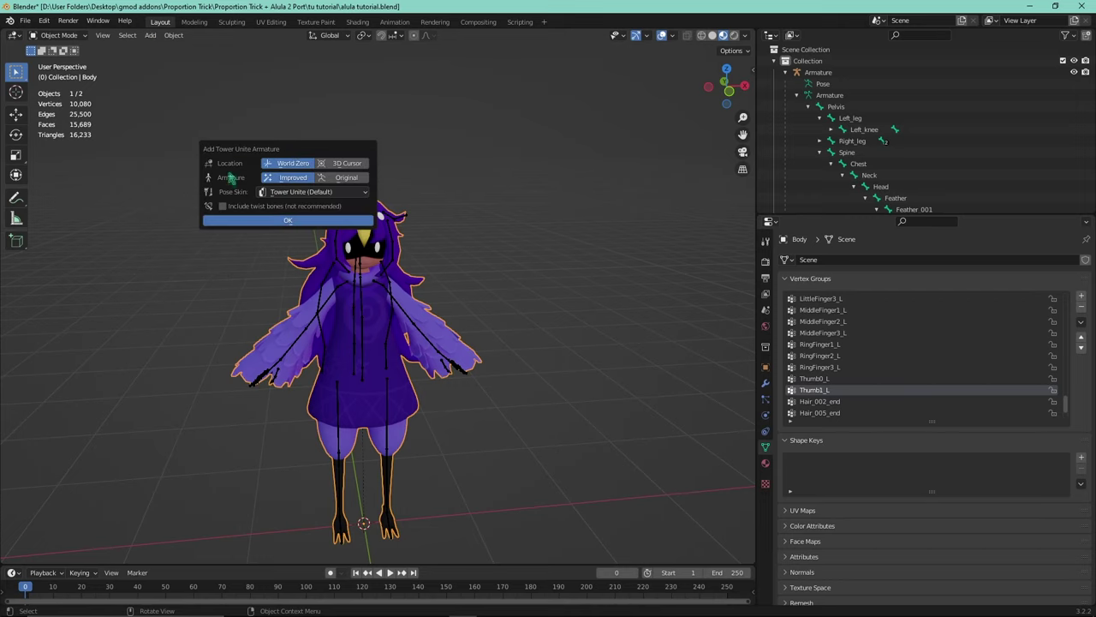
left_click(281, 220)
left_click_drag(286, 245, 612, 221)
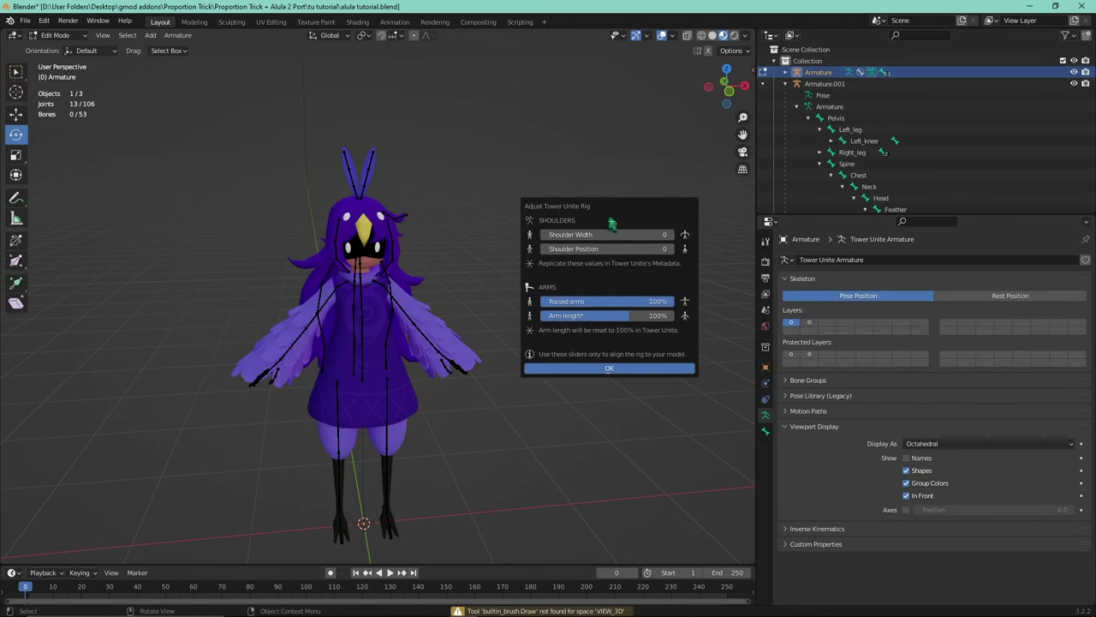
left_click(608, 370)
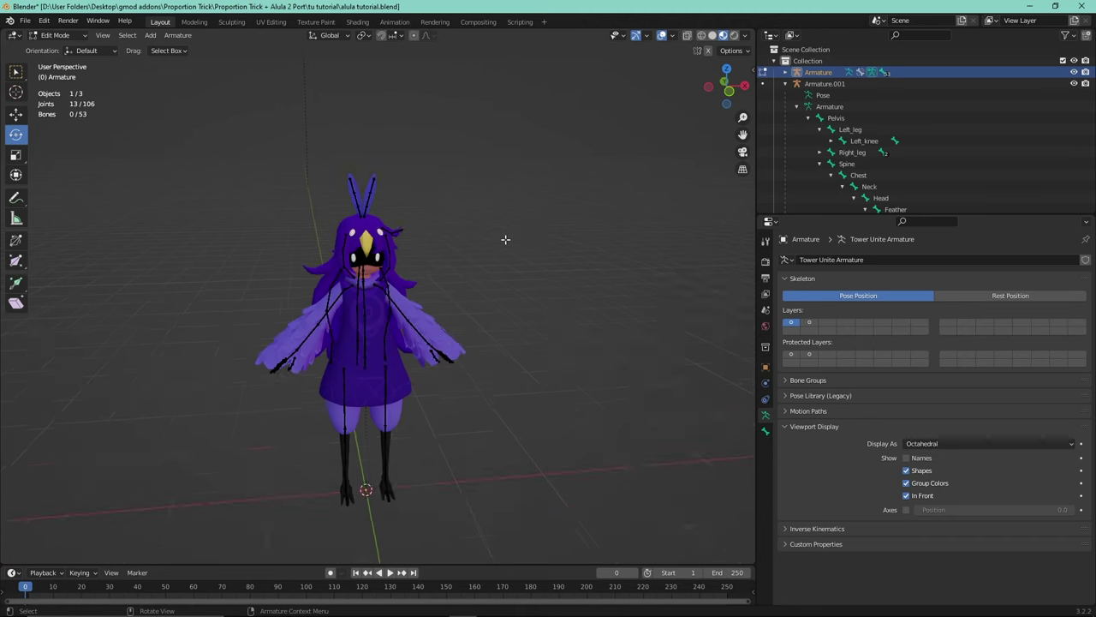
- Examine the size and bone layout of the Tower Unite armature from the feet up to the arms
scroll(504, 237, "down", 15)
scroll(496, 237, "down", 7)
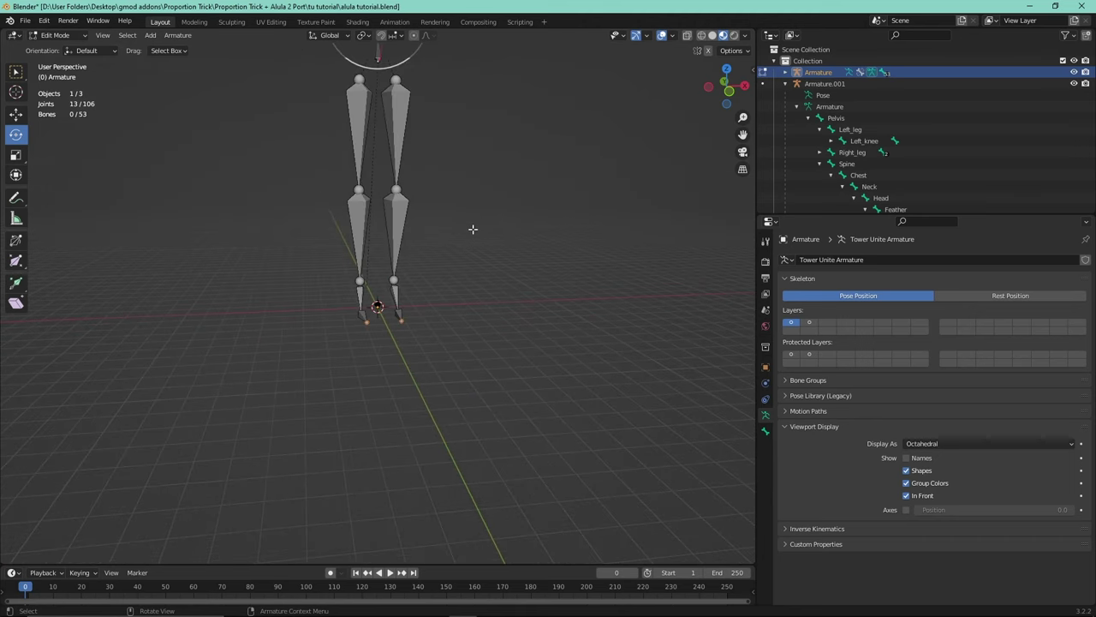
middle_click_drag(489, 175, 492, 310, "shift")
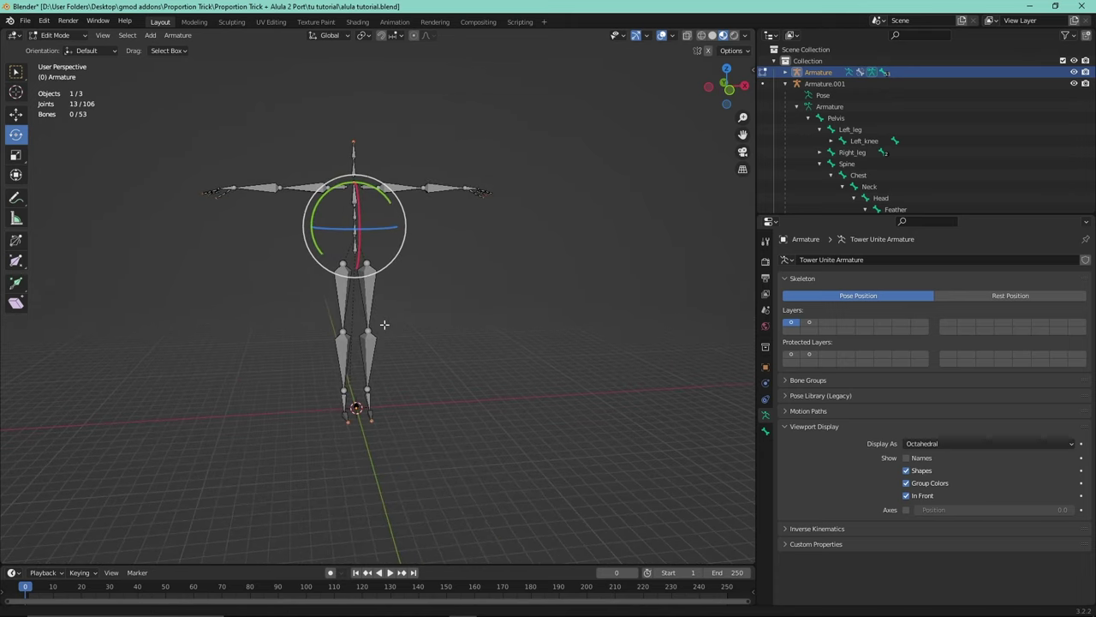
middle_click_drag(384, 325, 438, 303, "shift")
scroll(439, 303, "up", 1)
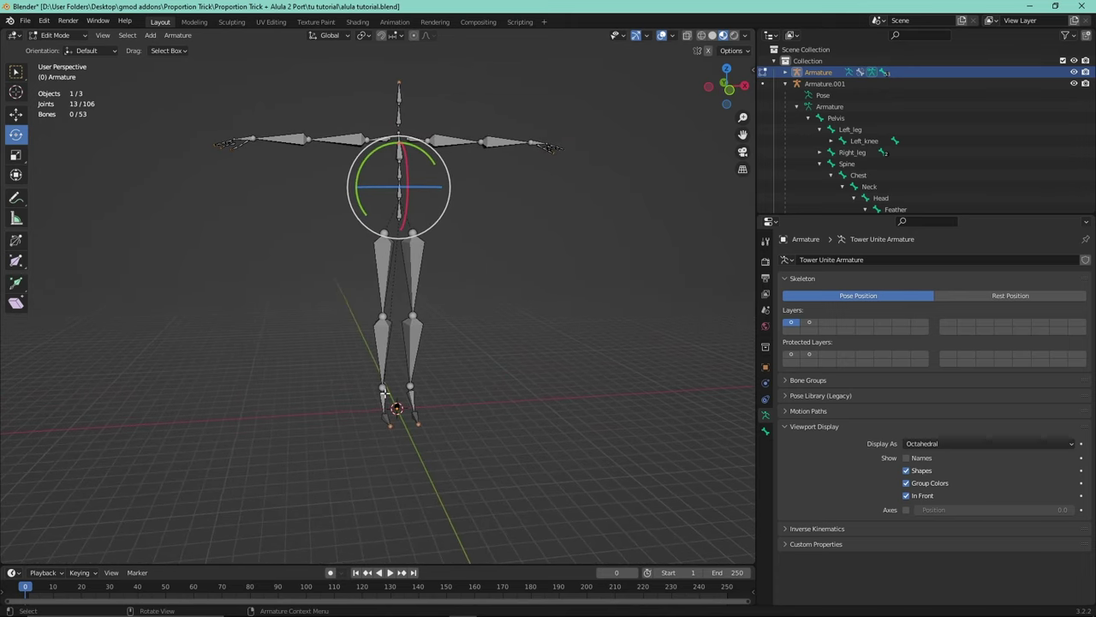
scroll(472, 257, "up", 3)
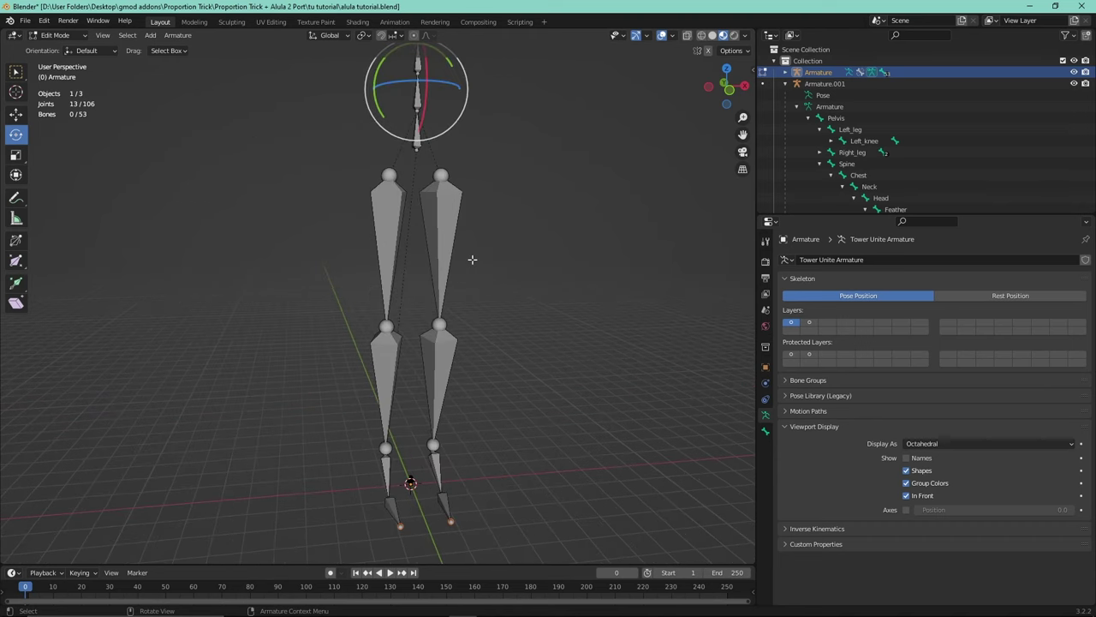
scroll(462, 283, "down", 3)
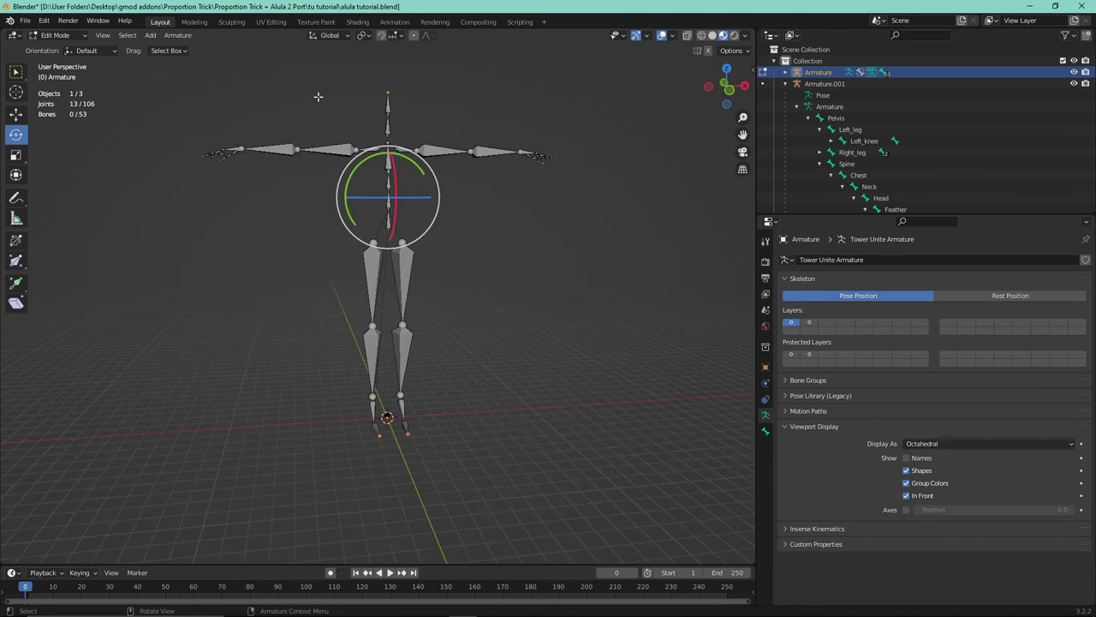
middle_click_drag(406, 87, 447, 127)
scroll(447, 128, "up", 3)
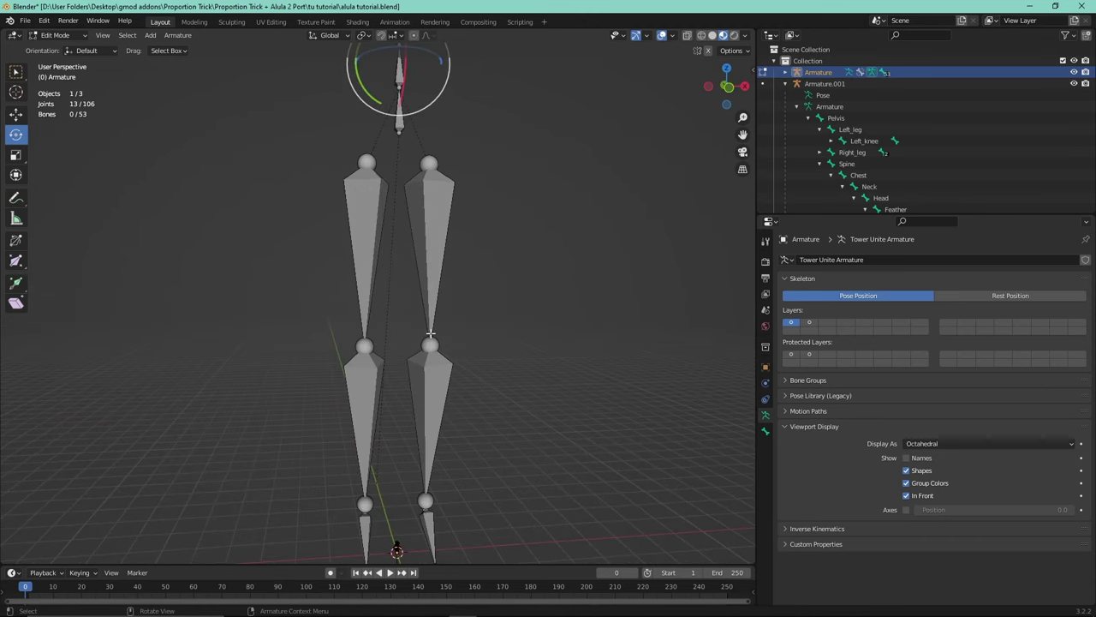
scroll(437, 171, "down", 3)
scroll(428, 188, "up", 3)
scroll(414, 207, "down", 1)
- Return to Object Mode and select the small character's Body mesh together with its own armature
key("ctrl+Tab")
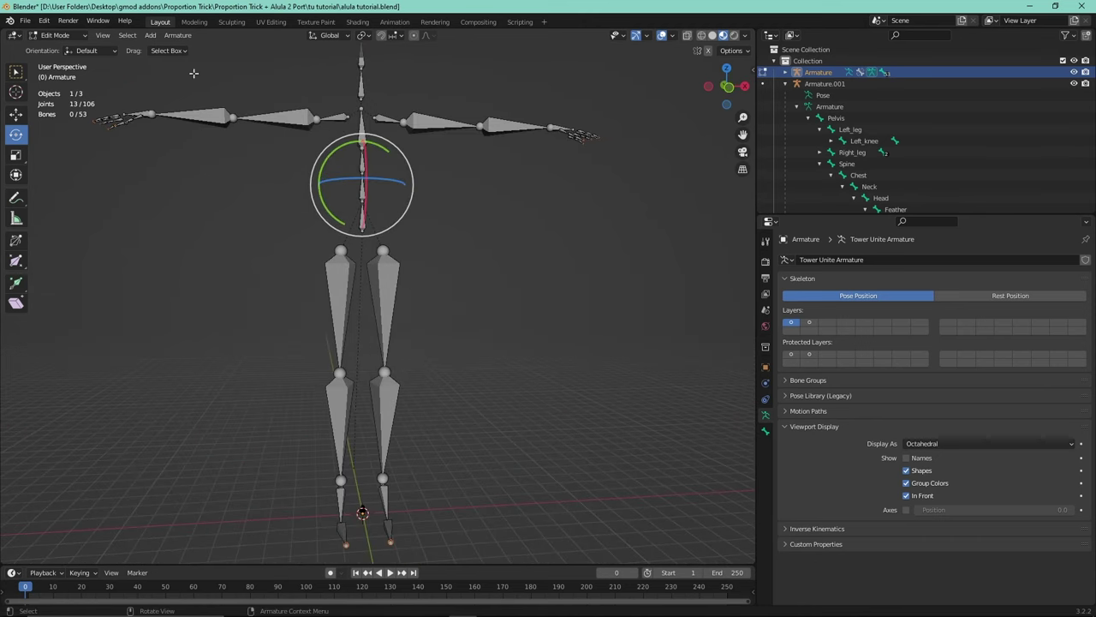
left_click(58, 35)
left_click(53, 42)
left_click(482, 402)
scroll(443, 201, "down", 2)
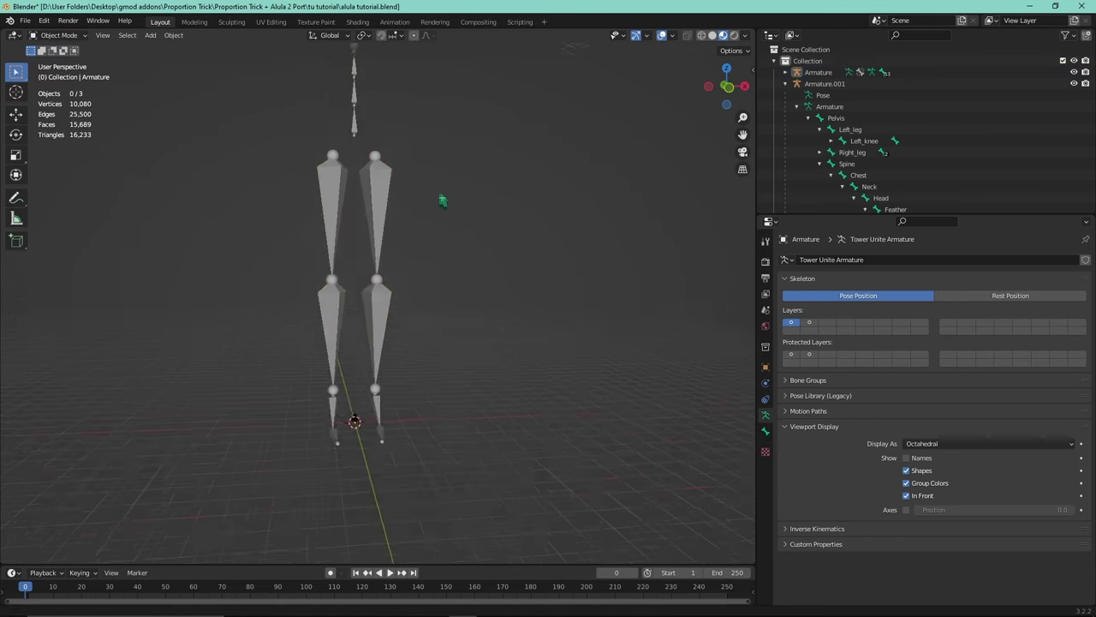
scroll(345, 345, "up", 8)
scroll(296, 374, "up", 5)
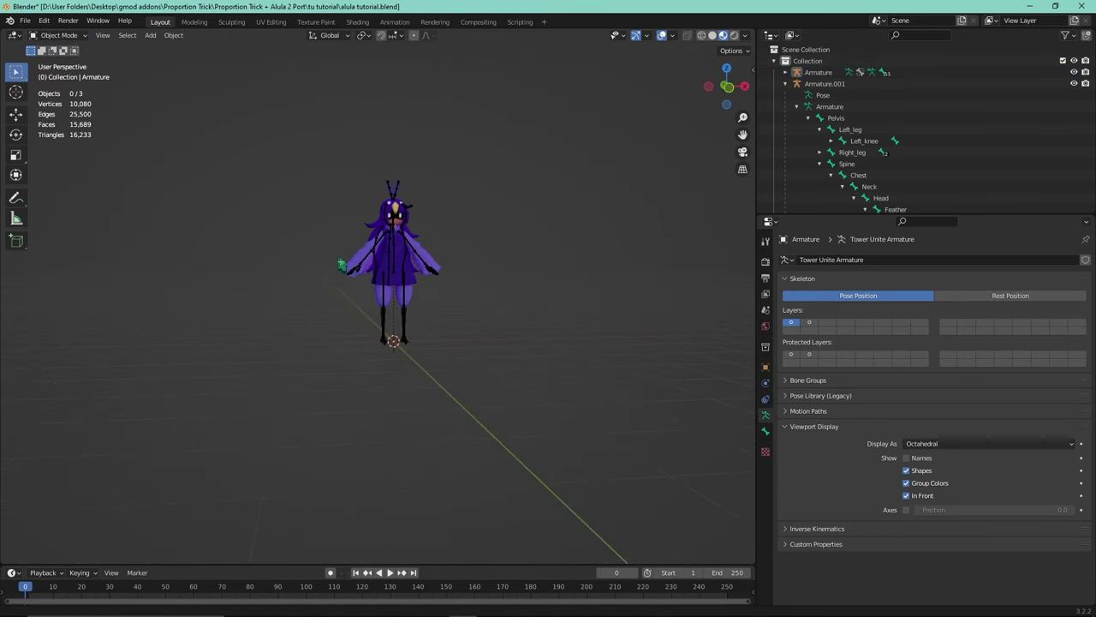
left_click(395, 273)
left_click(395, 273, "shift")
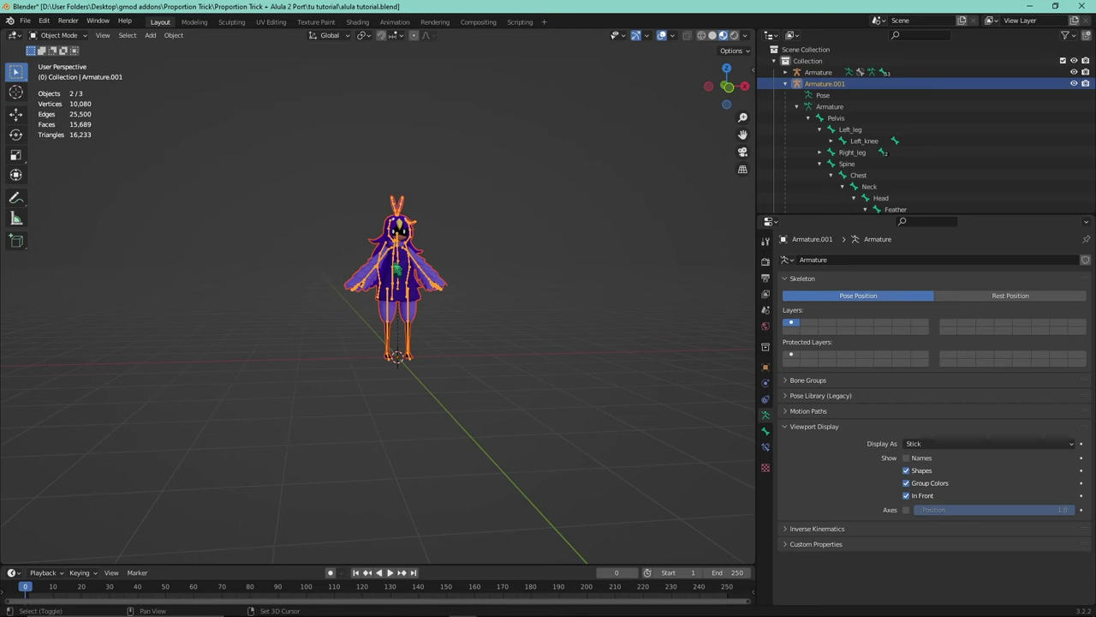
- Try to scale the character and its armature up uniformly by about 4.65 from their current origins
scroll(420, 269, "down", 2)
scroll(390, 300, "up", 6)
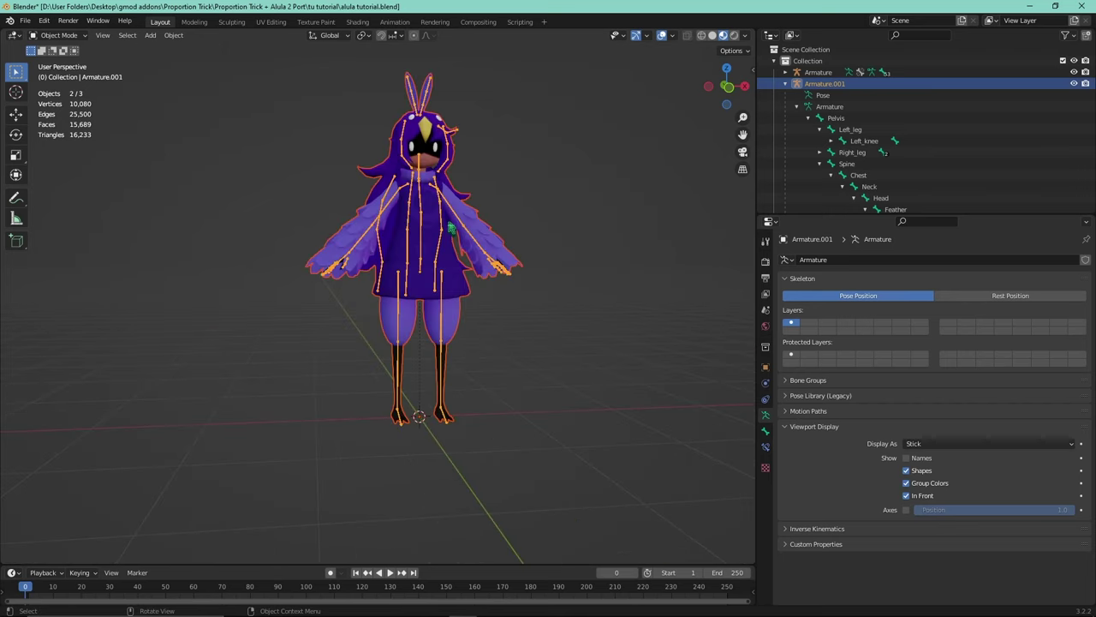
scroll(403, 201, "down", 7)
scroll(403, 207, "up", 1)
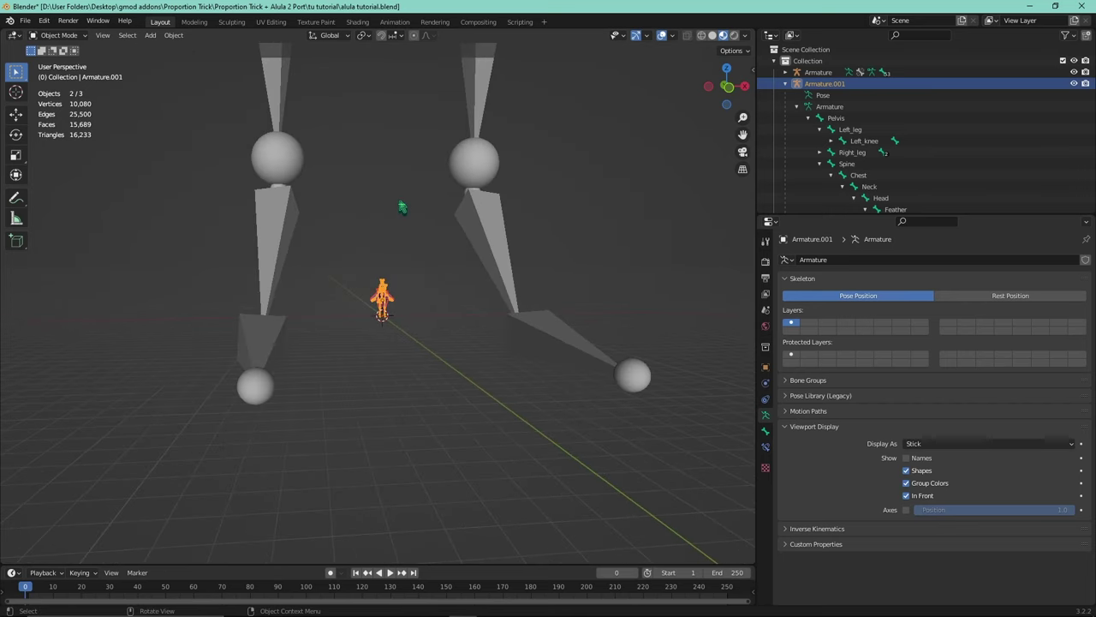
left_click(15, 155)
middle_click_drag(391, 265, 404, 394)
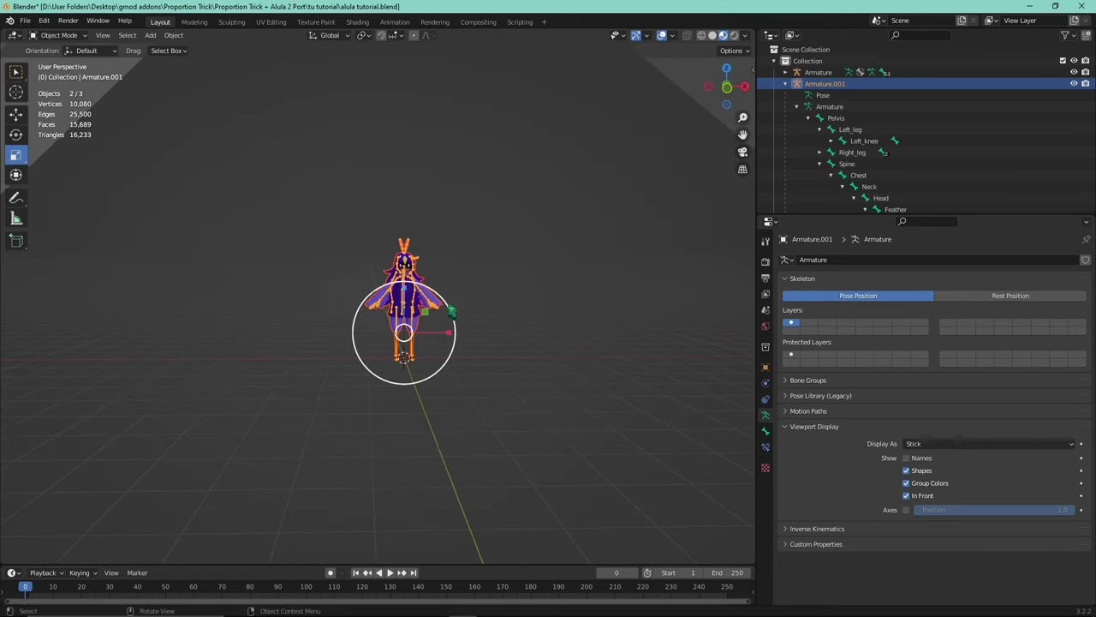
left_click_drag(452, 311, 568, 152)
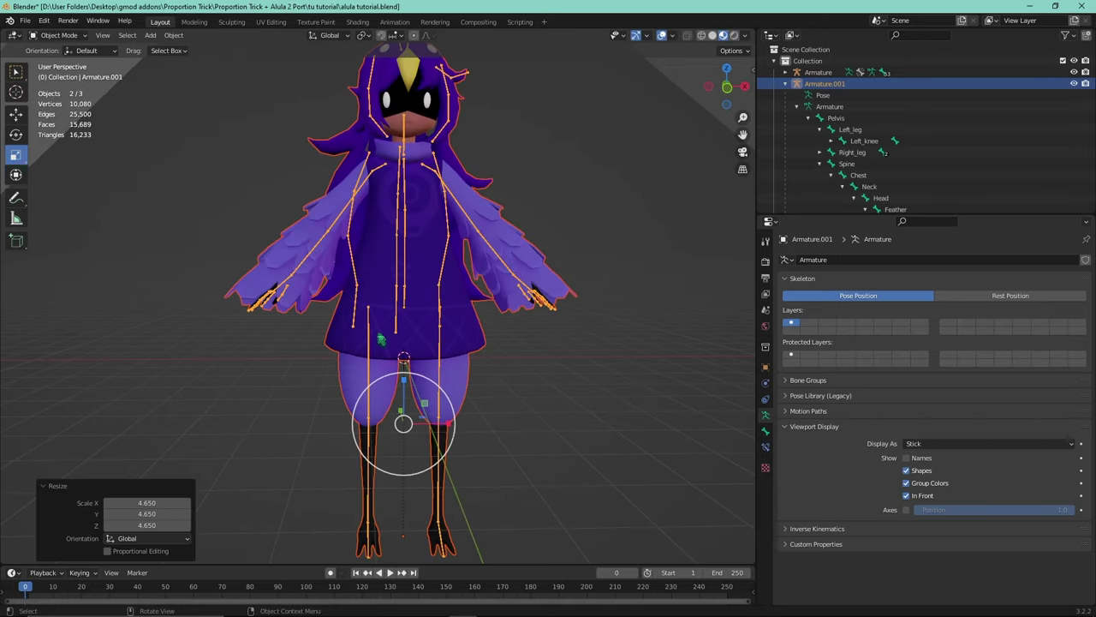
mouse_move(403, 394)
middle_mouse_down()
mouse_move(480, 394)
mouse_move(407, 392)
middle_mouse_up()
key("ctrl+z")
- Set the origins of the character mesh and its armature to the 3D cursor
scroll(497, 359, "up", 4)
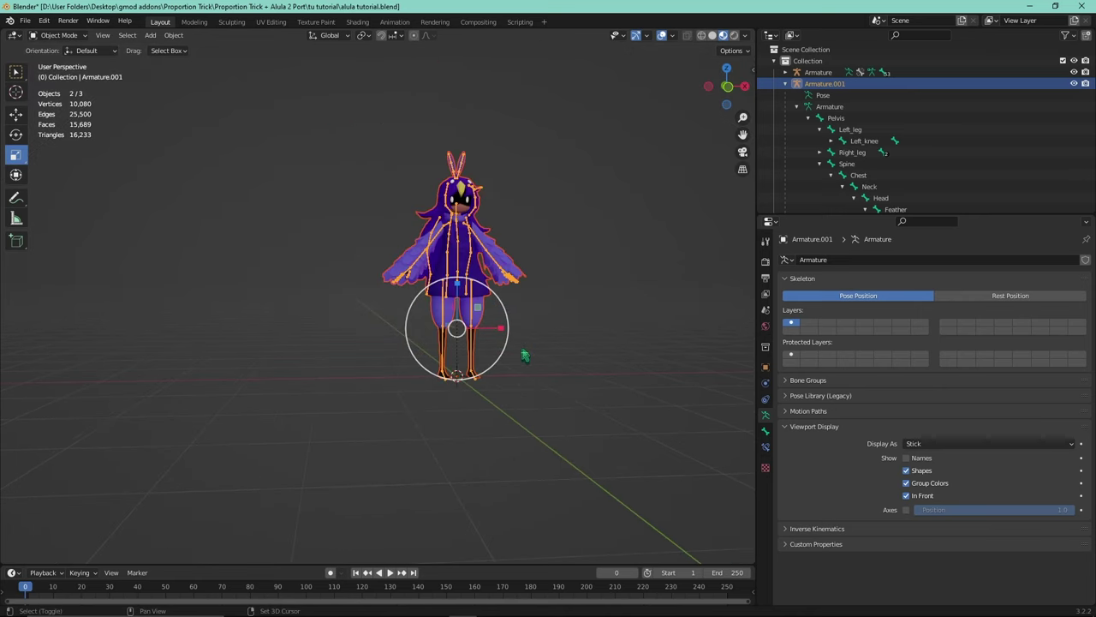
left_click(171, 35)
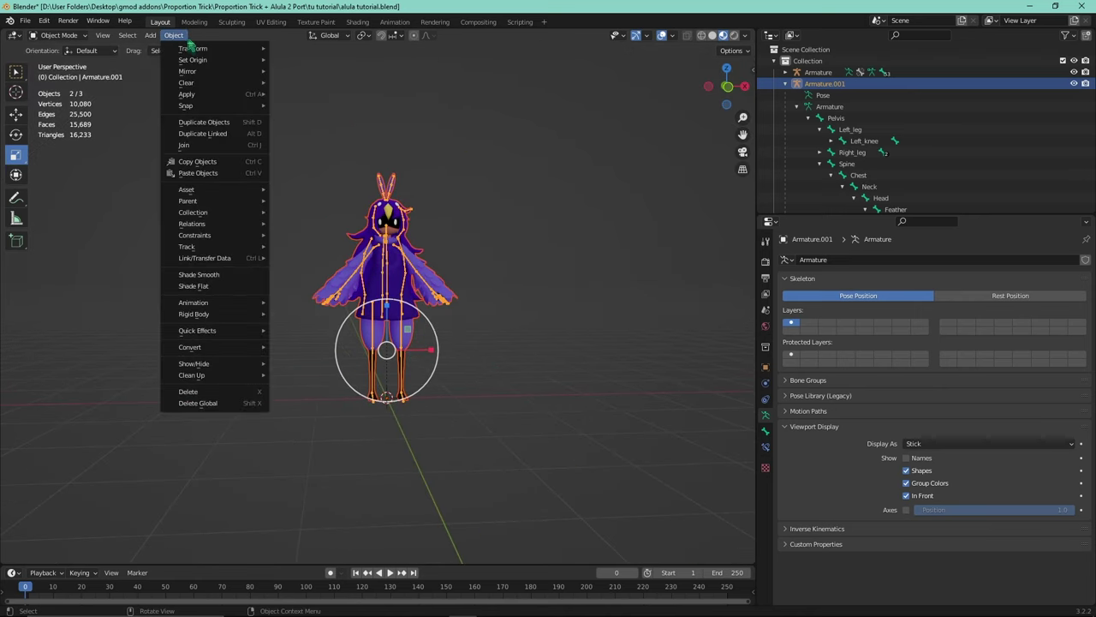
mouse_move(209, 72)
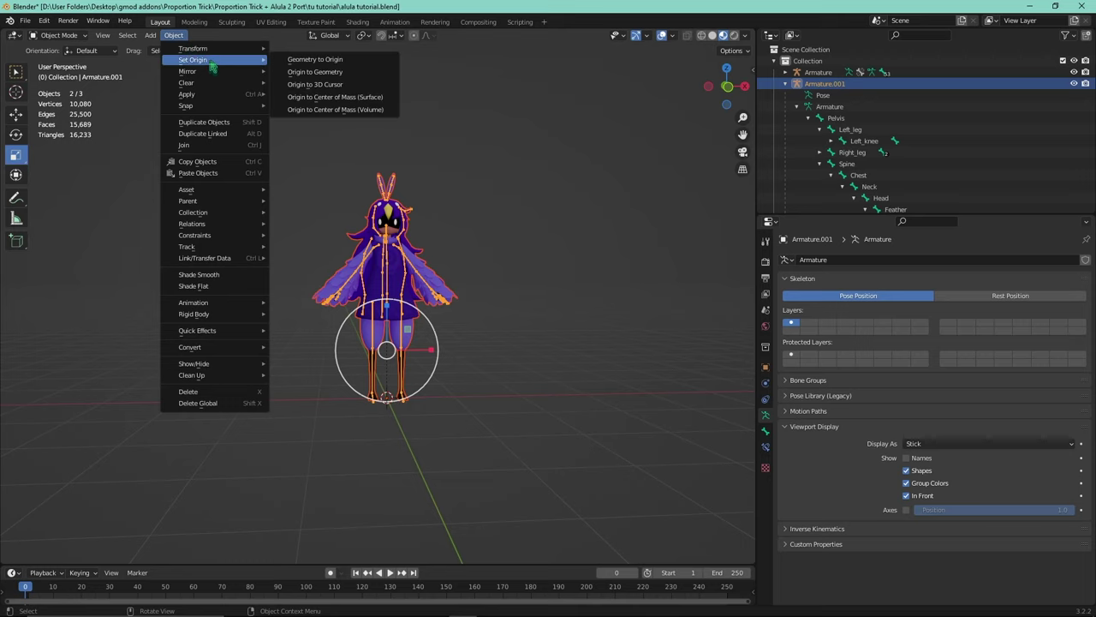
left_click(304, 78)
- Scale the character mesh and its armature up uniformly by about 5.843 and again by about 2.071 to match the Tower Unite armature
scroll(386, 409, "down", 6)
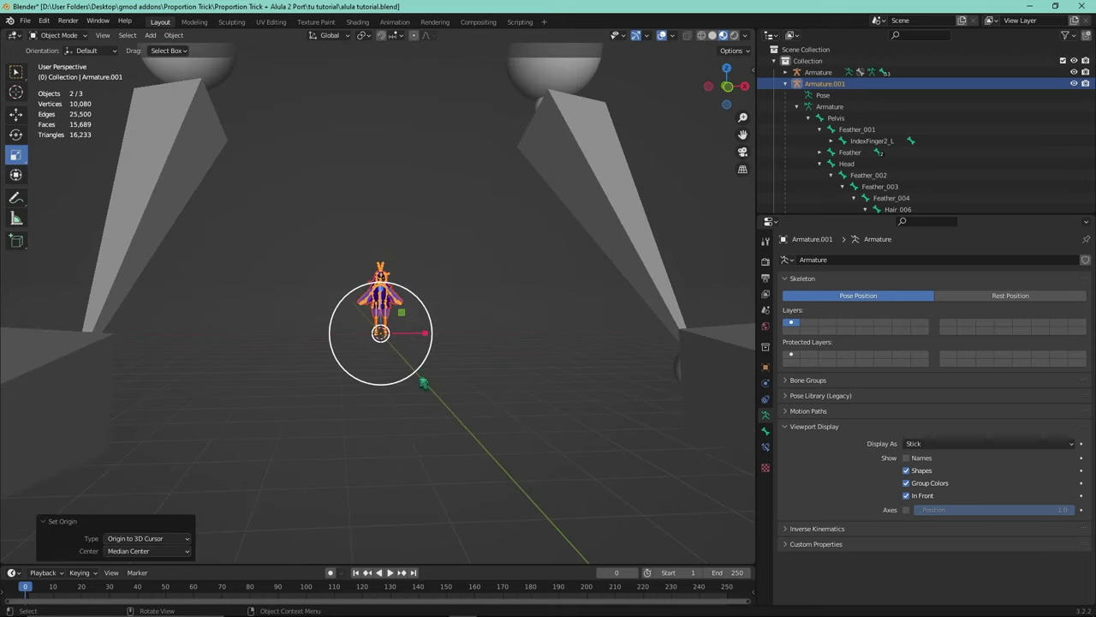
key("s")
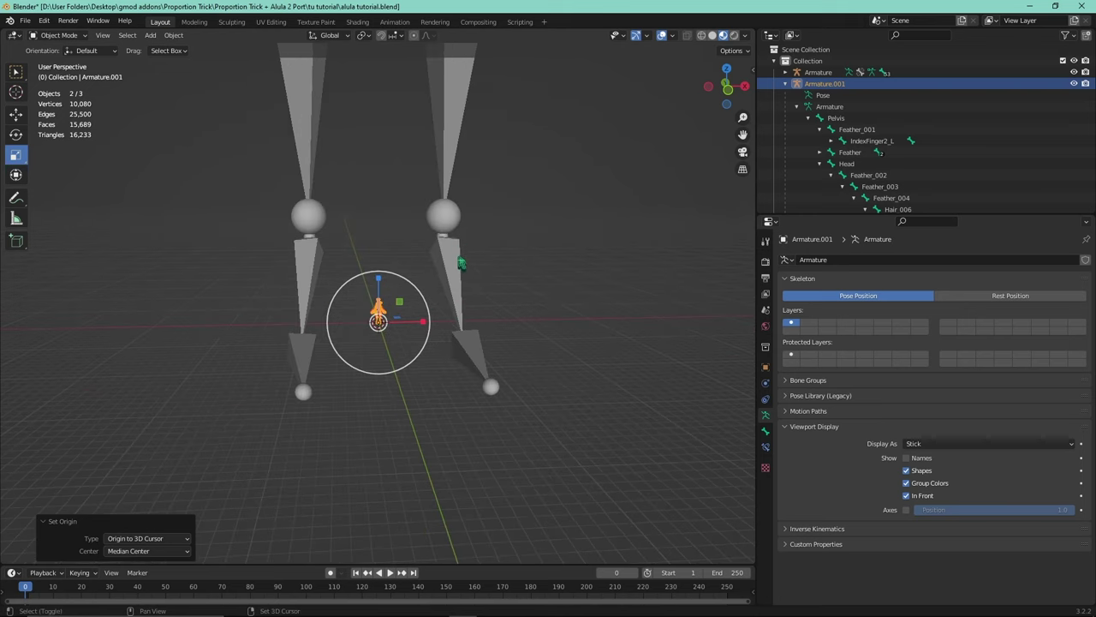
left_click(489, 164)
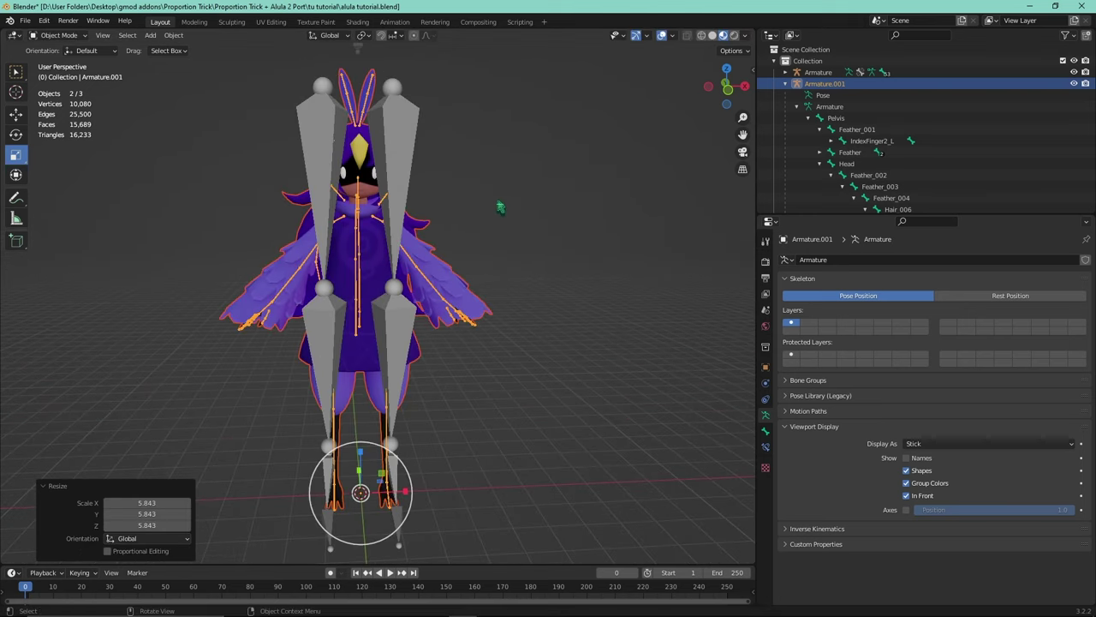
key("s")
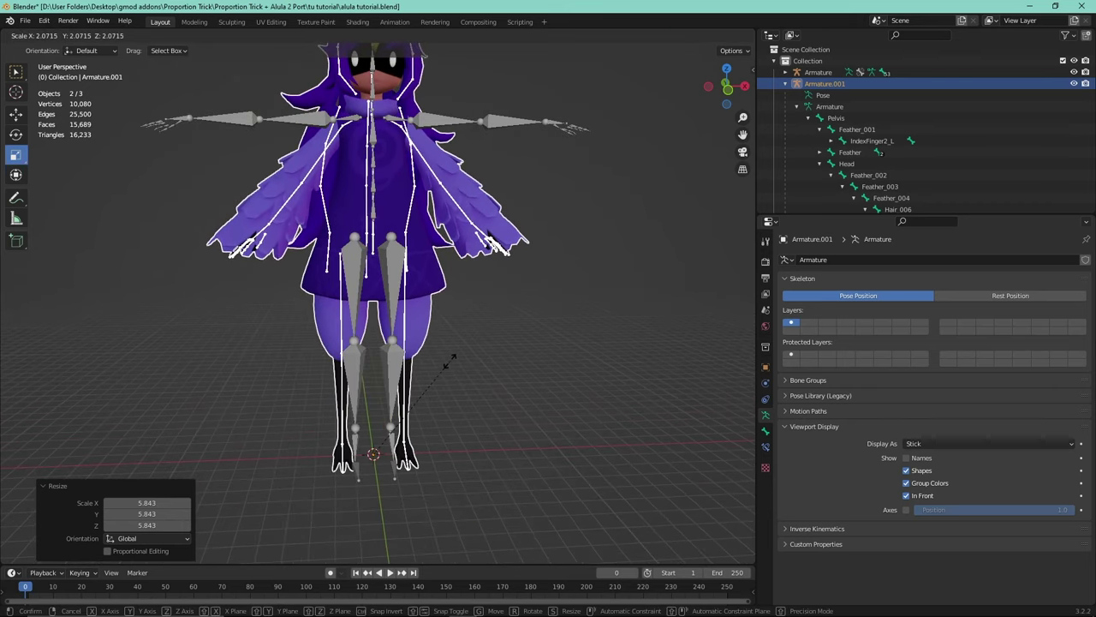
left_click(447, 364)
middle_click_drag(447, 367, 458, 450, "shift")
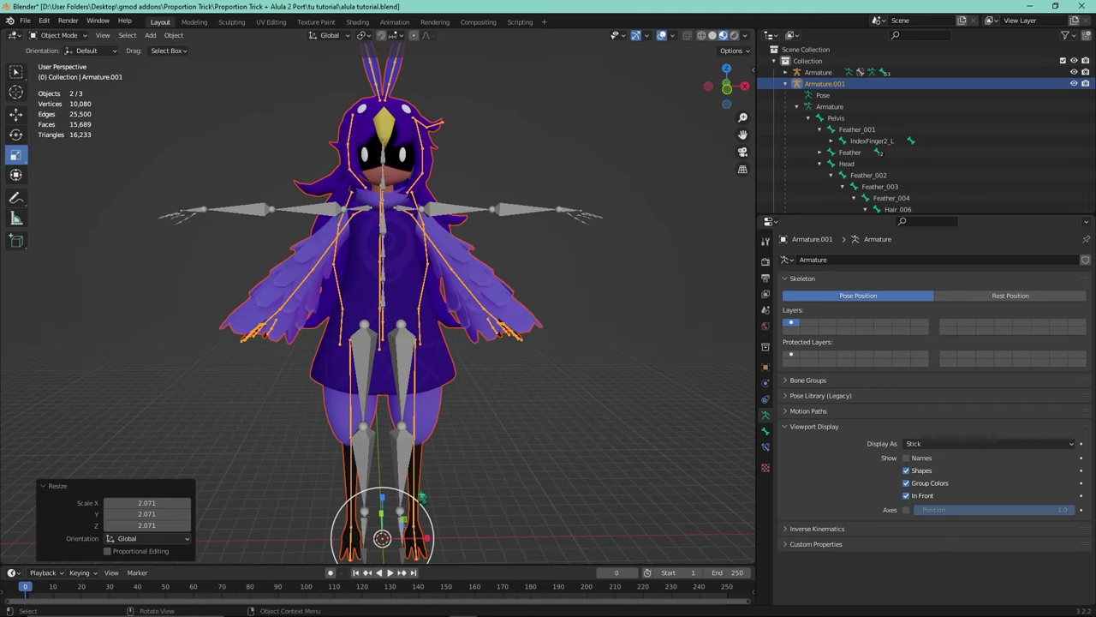
- Examine how the scaled character's head, shoulders, spine and legs line up with the Tower Unite armature
middle_click_drag(446, 257, 457, 300, "shift")
scroll(457, 299, "up", 5)
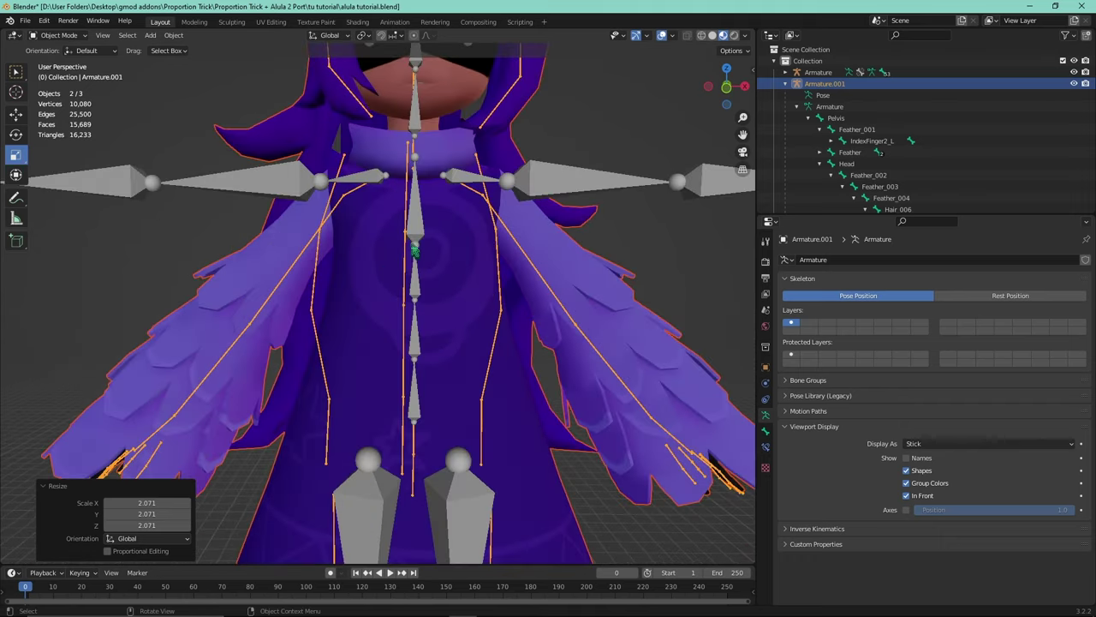
scroll(448, 277, "up", 3, "shift")
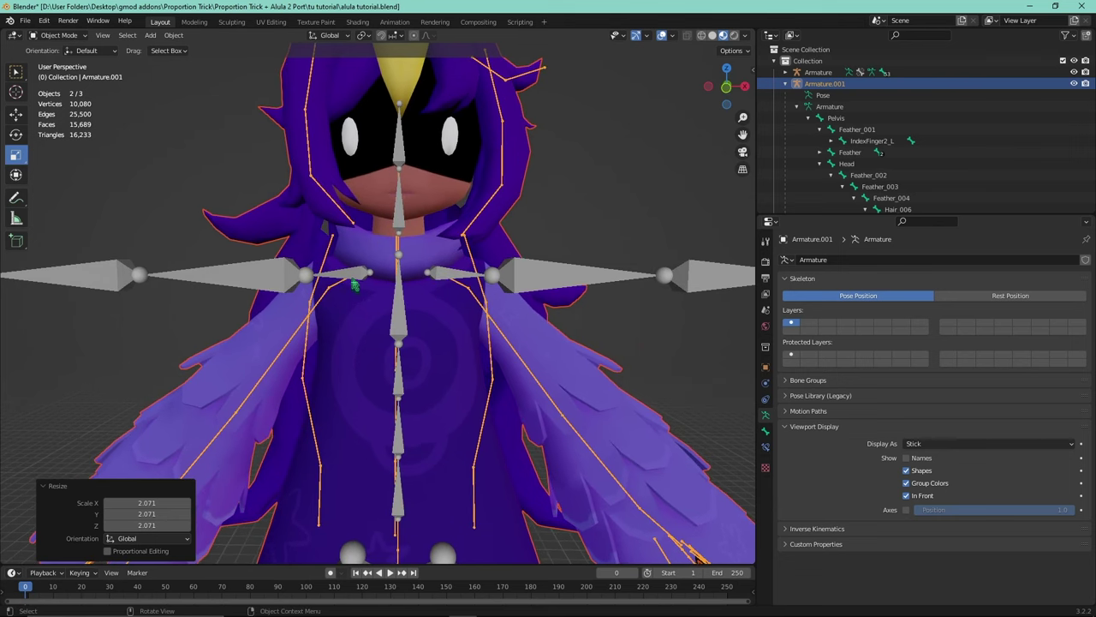
scroll(362, 272, "down", 5)
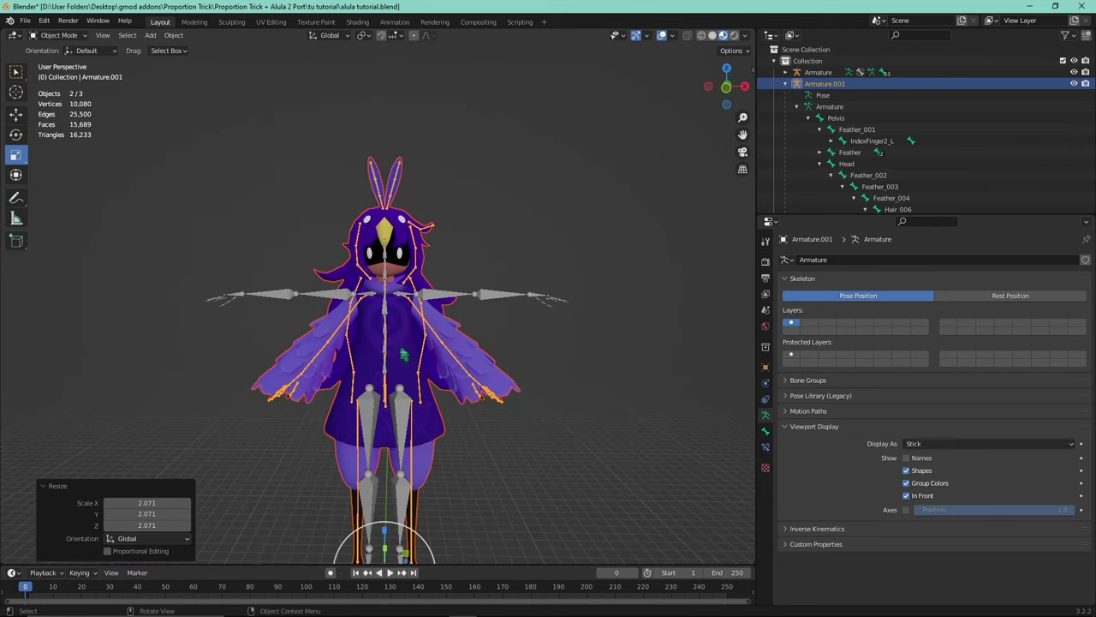
scroll(402, 355, "up", 2)
middle_click_drag(433, 353, 514, 392)
scroll(514, 394, "down", 2)
left_click(540, 414)
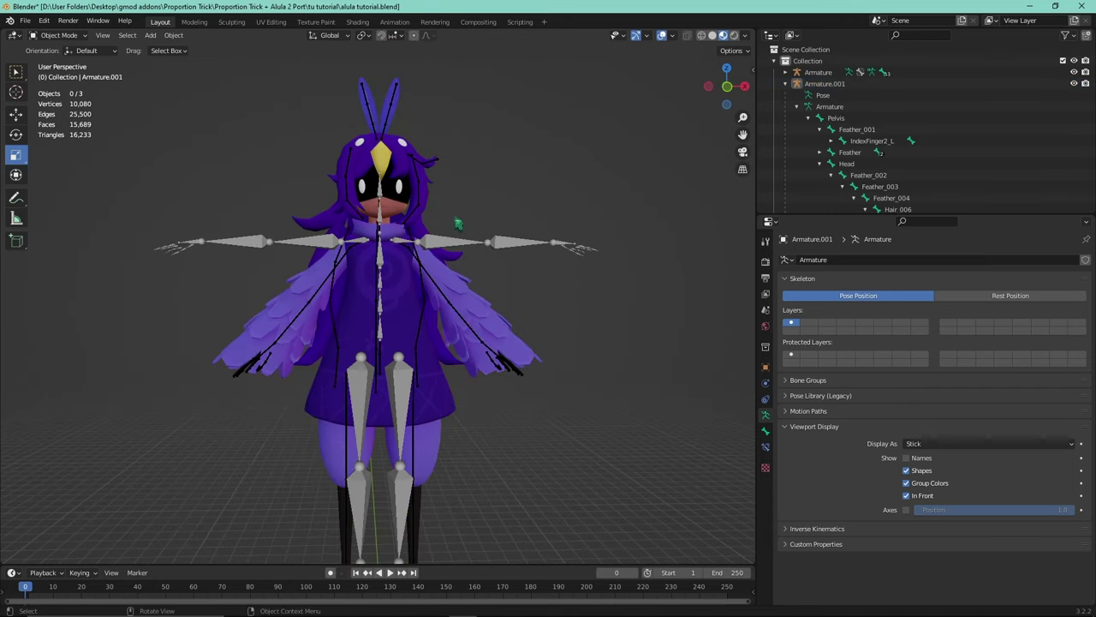
- Select the character's Body mesh and its own armature and apply all their transforms
left_click(419, 296)
left_click(423, 285, "shift")
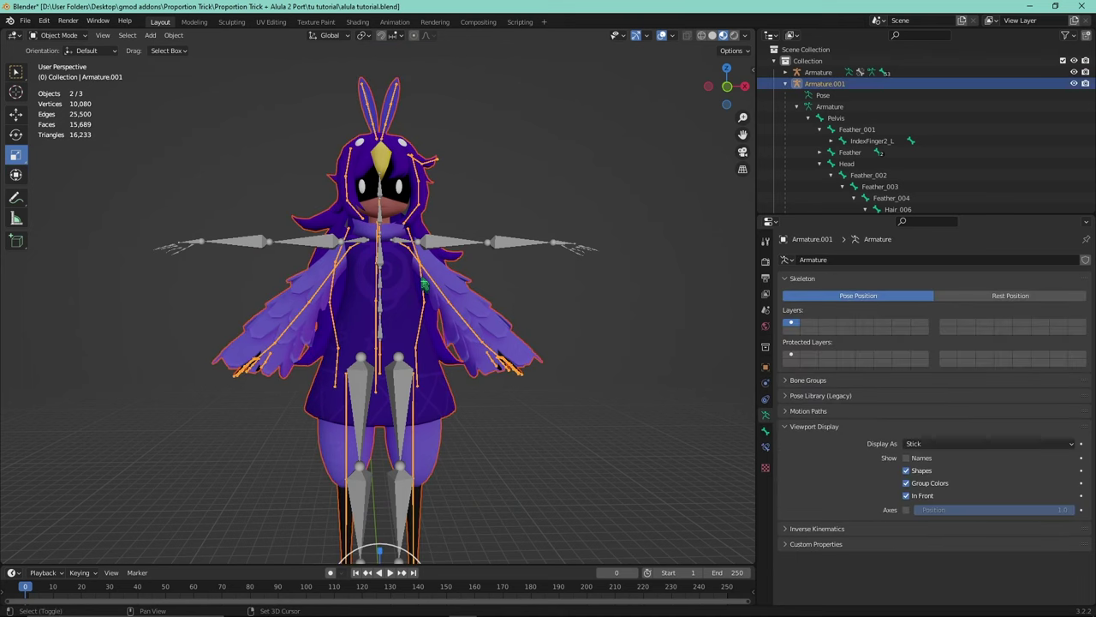
left_click(173, 35)
mouse_move(211, 95)
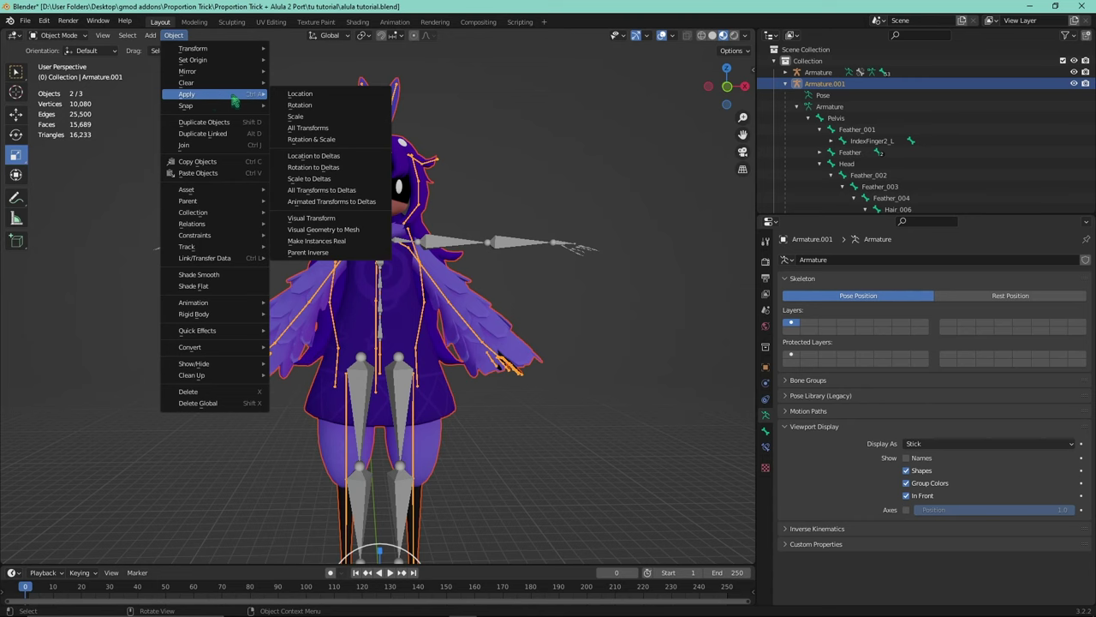
left_click(341, 131)
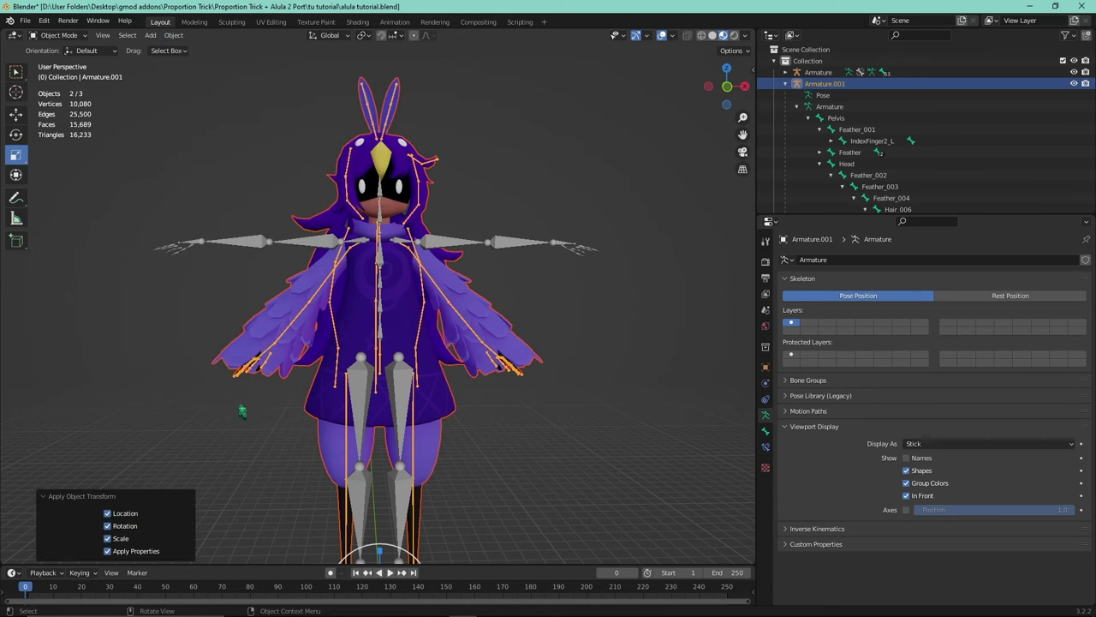
left_click(168, 389)
- Delete the Tower Unite armature from the scene, leaving the character and its own armature
mouse_move(418, 257)
middle_mouse_down()
mouse_move(360, 261)
mouse_move(415, 259)
middle_mouse_up()
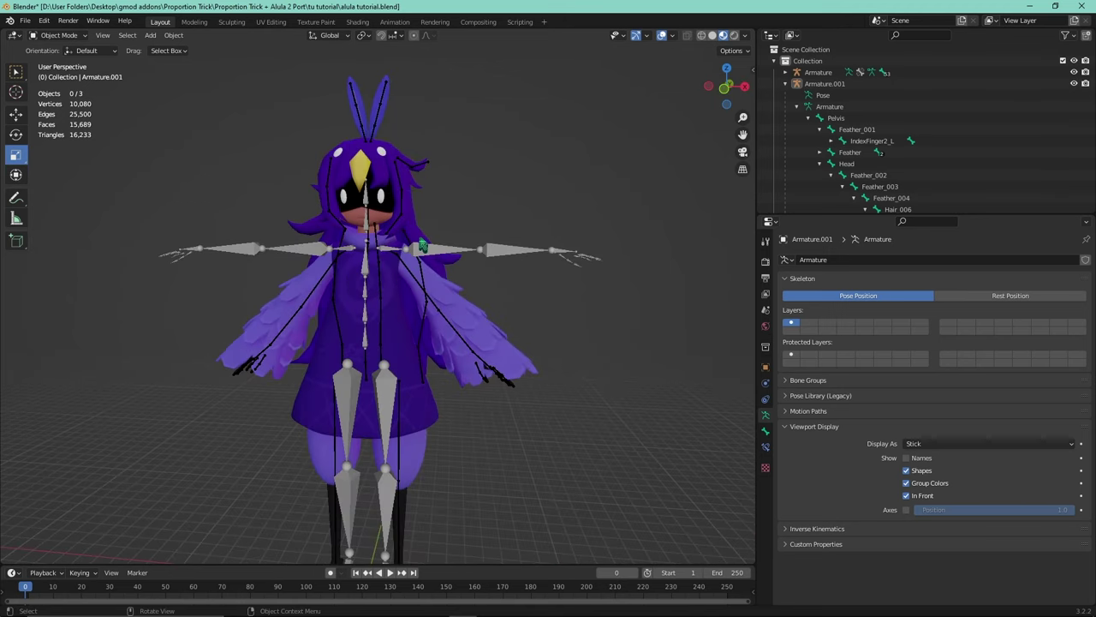
middle_click_drag(478, 255, 498, 250)
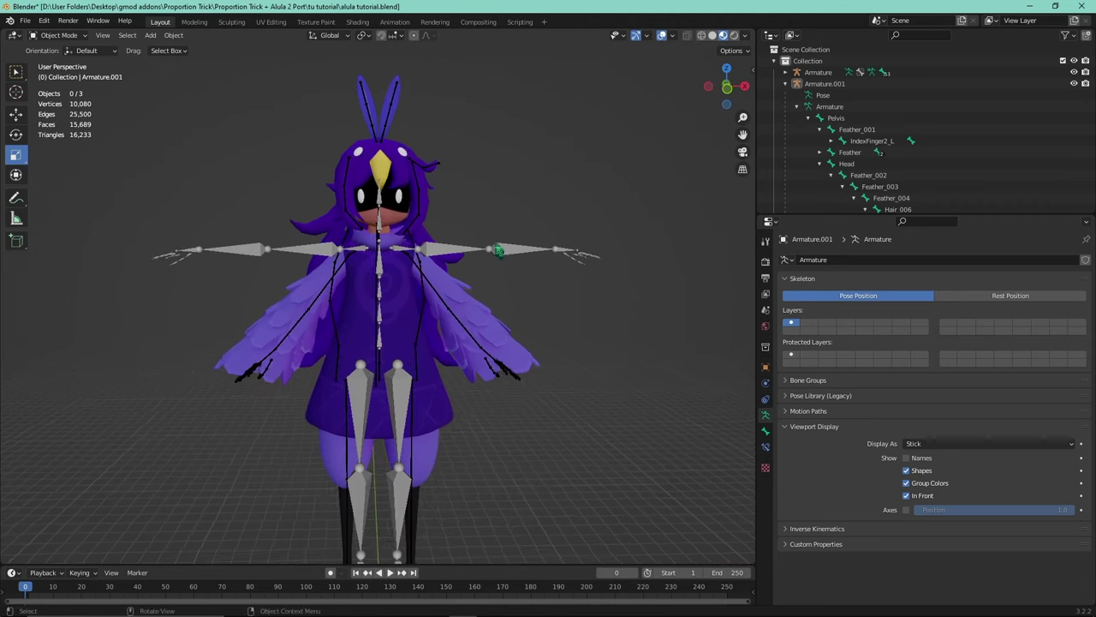
left_click(509, 254)
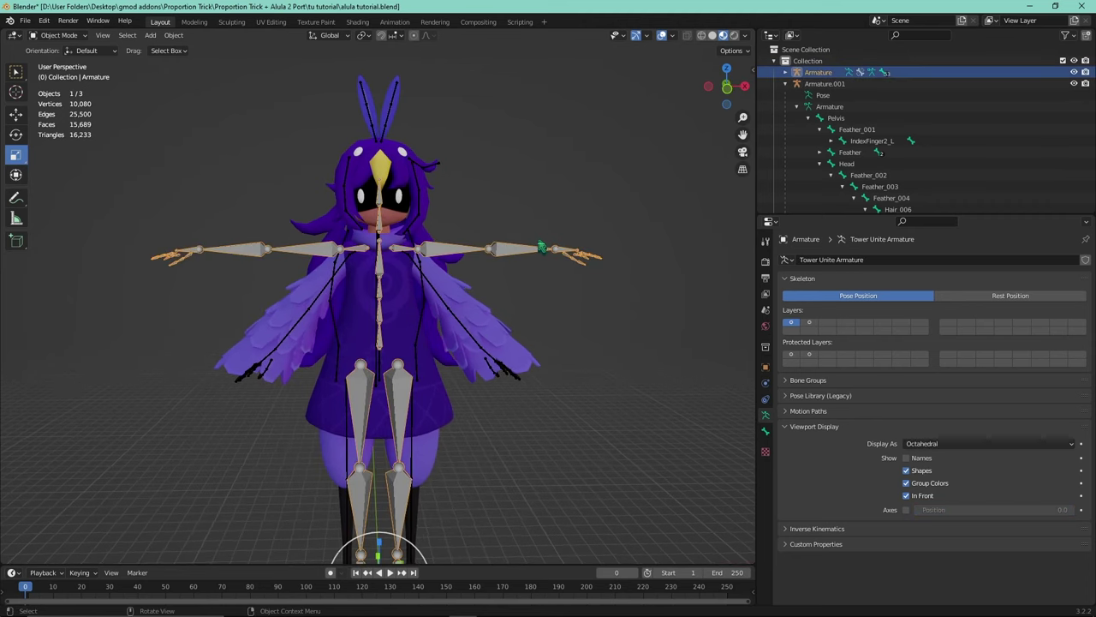
left_click(1073, 72)
left_click(1073, 73)
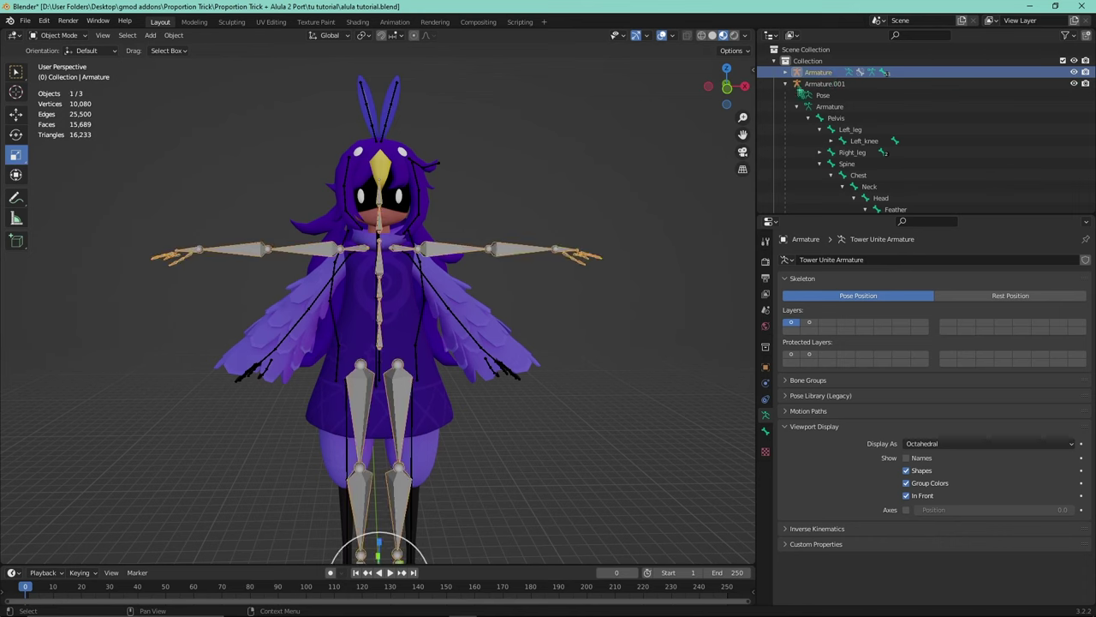
key("Delete")
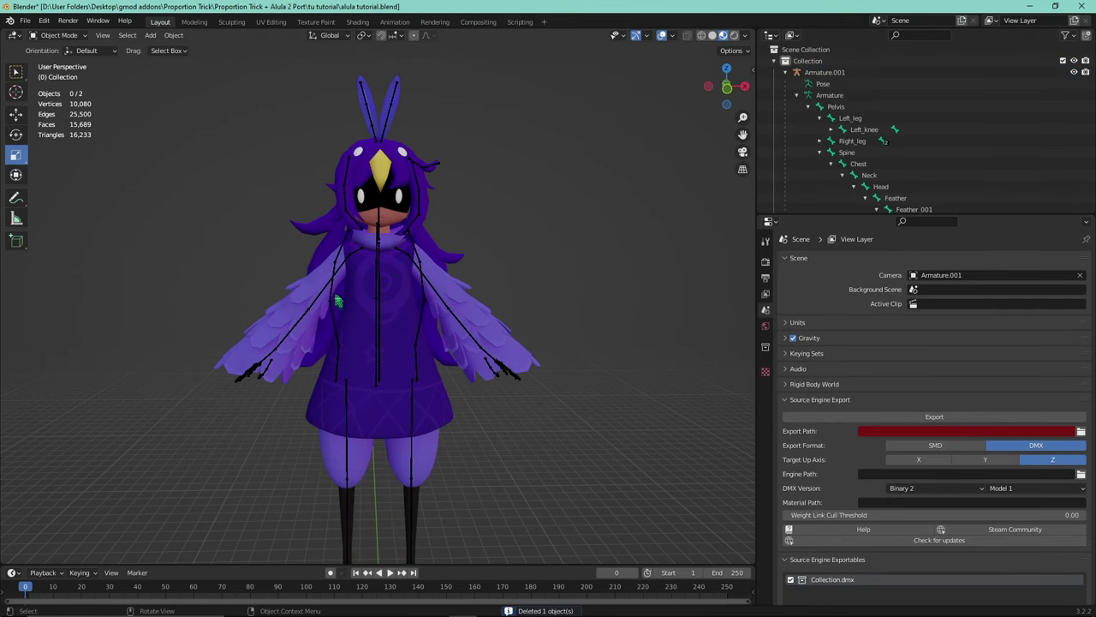
- Select the Body mesh and examine the right hand and its finger bones under the wing feathers
left_click(347, 310)
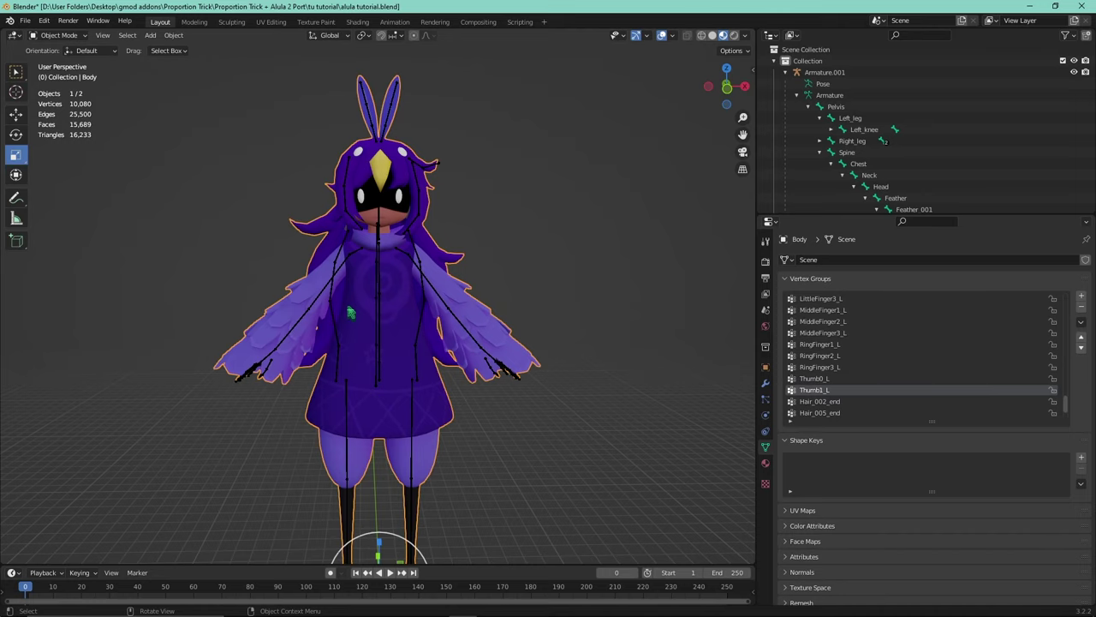
scroll(350, 313, "up", 3)
middle_click_drag(348, 306, 356, 326)
scroll(335, 371, "up", 5)
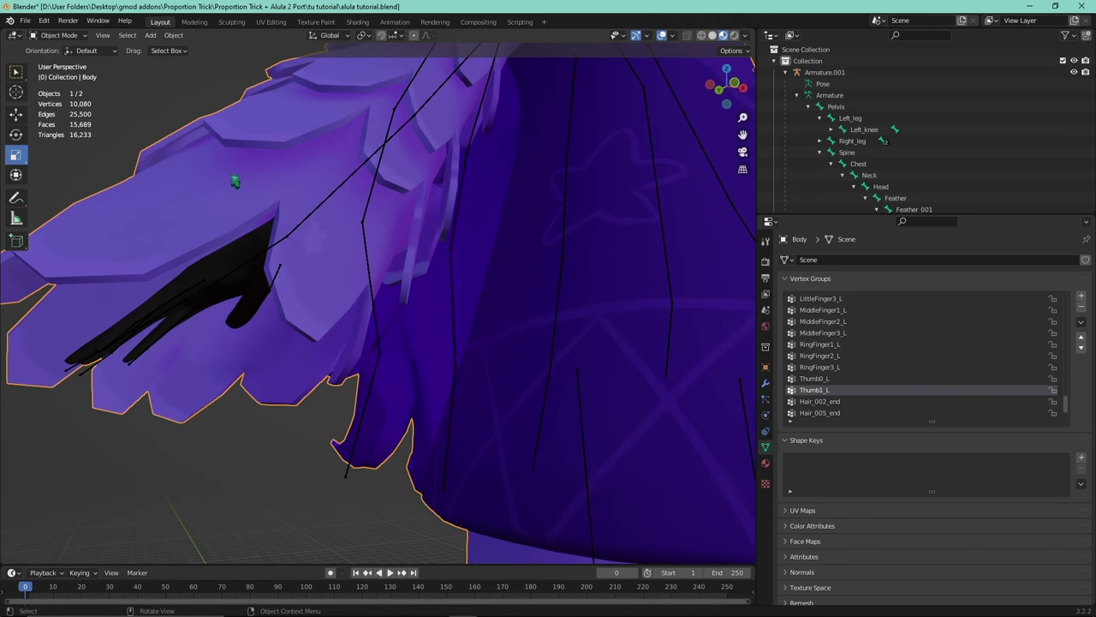
scroll(313, 248, "down", 2)
scroll(318, 247, "up", 3)
scroll(330, 271, "down", 3)
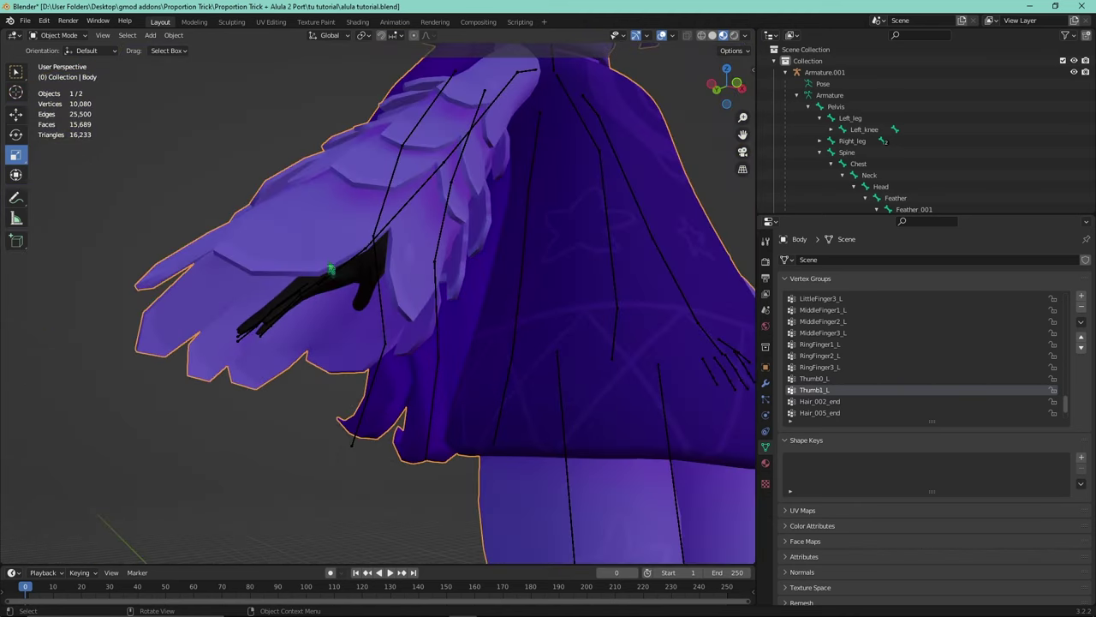
mouse_move(330, 271)
middle_mouse_down()
mouse_move(479, 274)
mouse_move(418, 245)
mouse_move(276, 252)
mouse_move(306, 188)
middle_mouse_up()
- Select the character's armature and switch it to Pose Mode
left_click(58, 35)
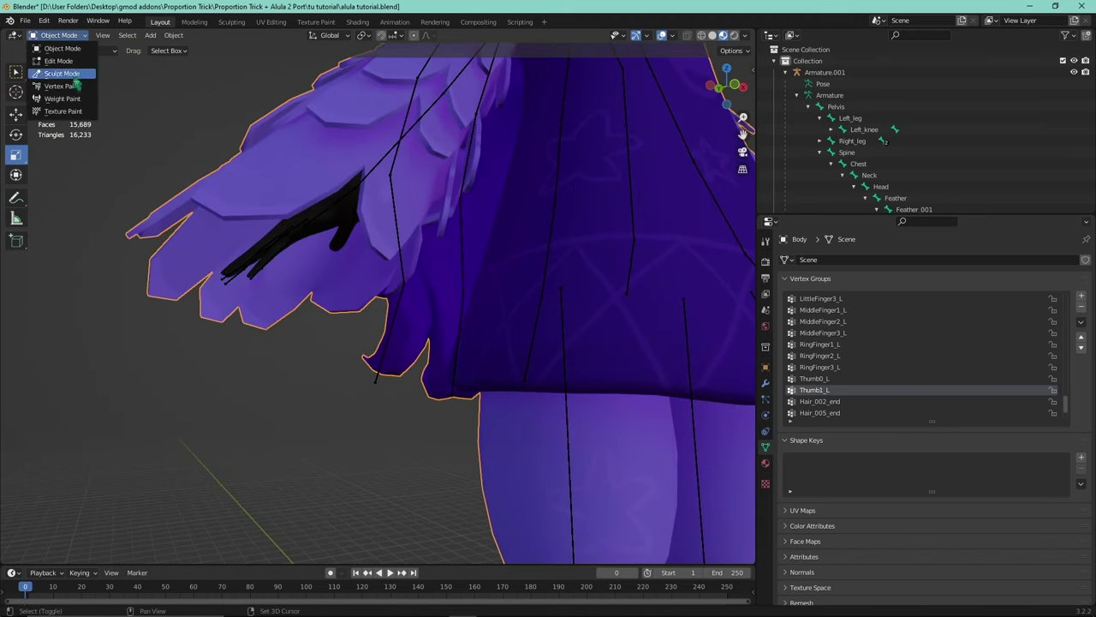
left_click(288, 240)
left_click(48, 35)
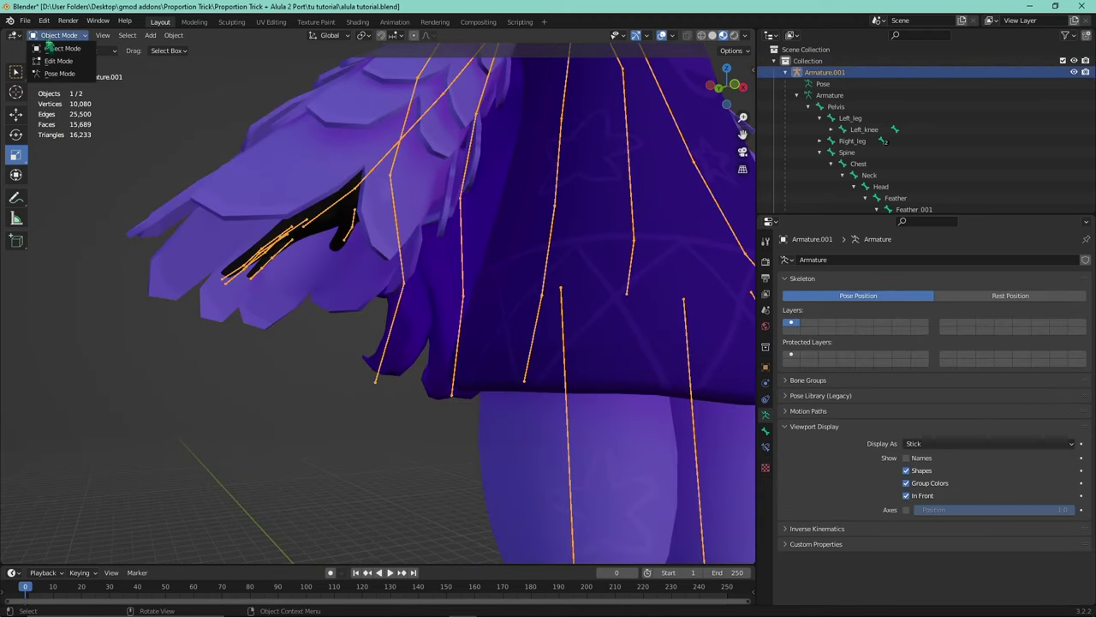
left_click(59, 73)
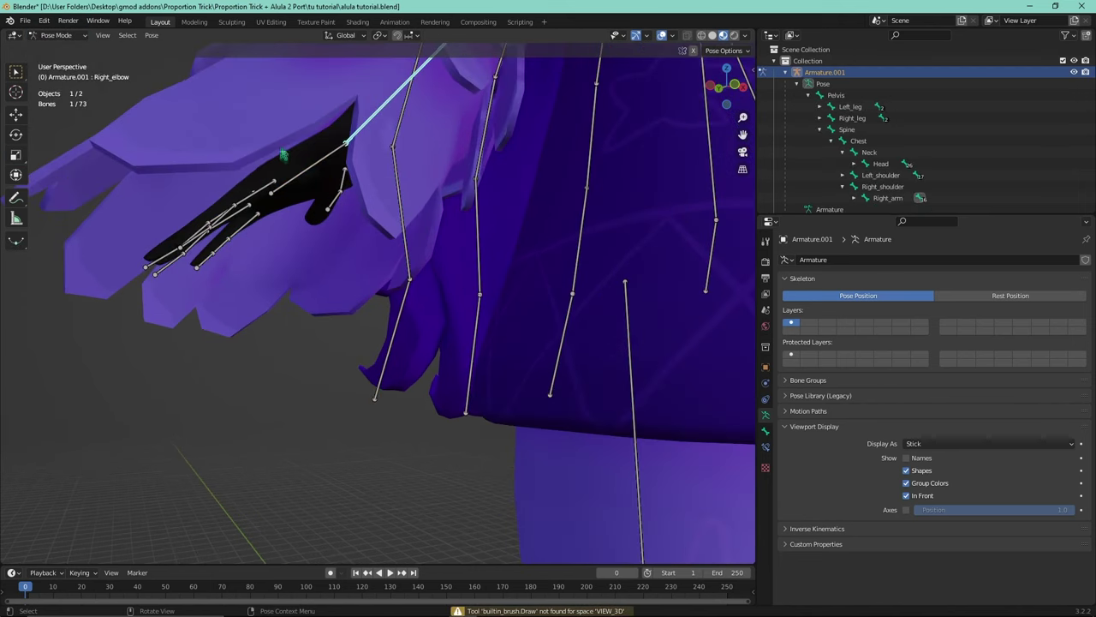
- Try to rotate the base bone of the character's right ring finger by about -34 degrees
middle_click_drag(704, 148, 700, 54)
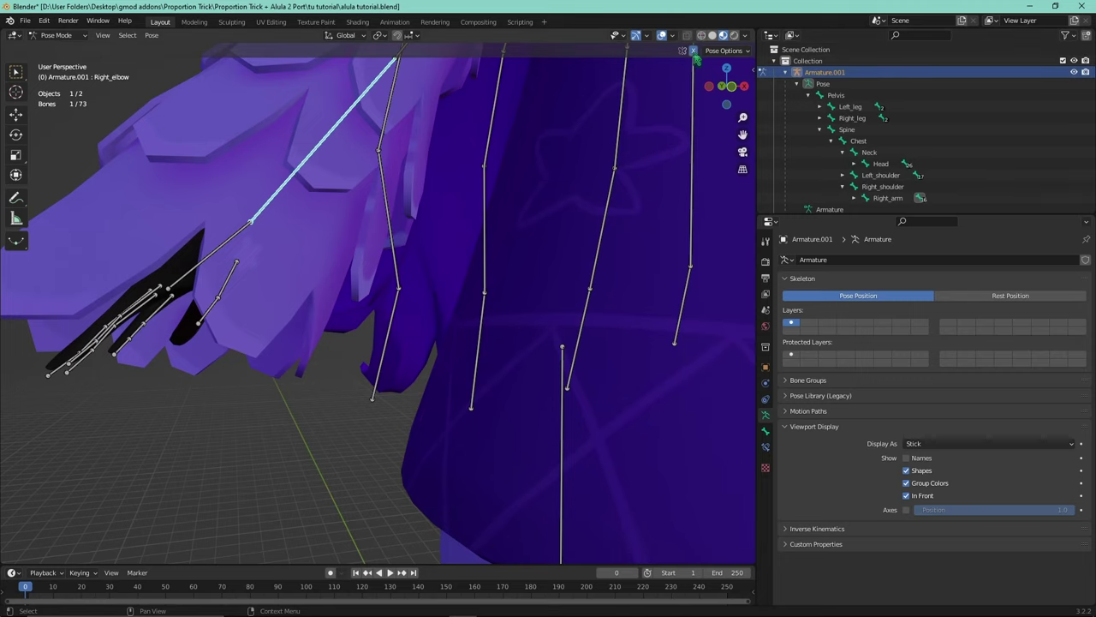
left_click(157, 296)
key("r")
left_click(182, 263)
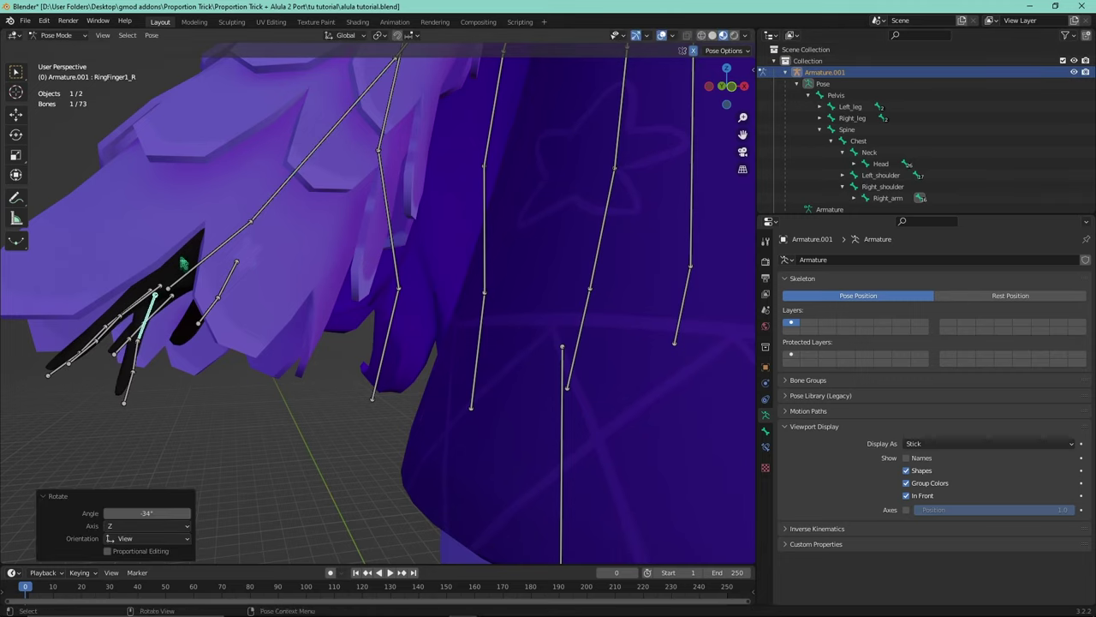
key("Home")
key("r")
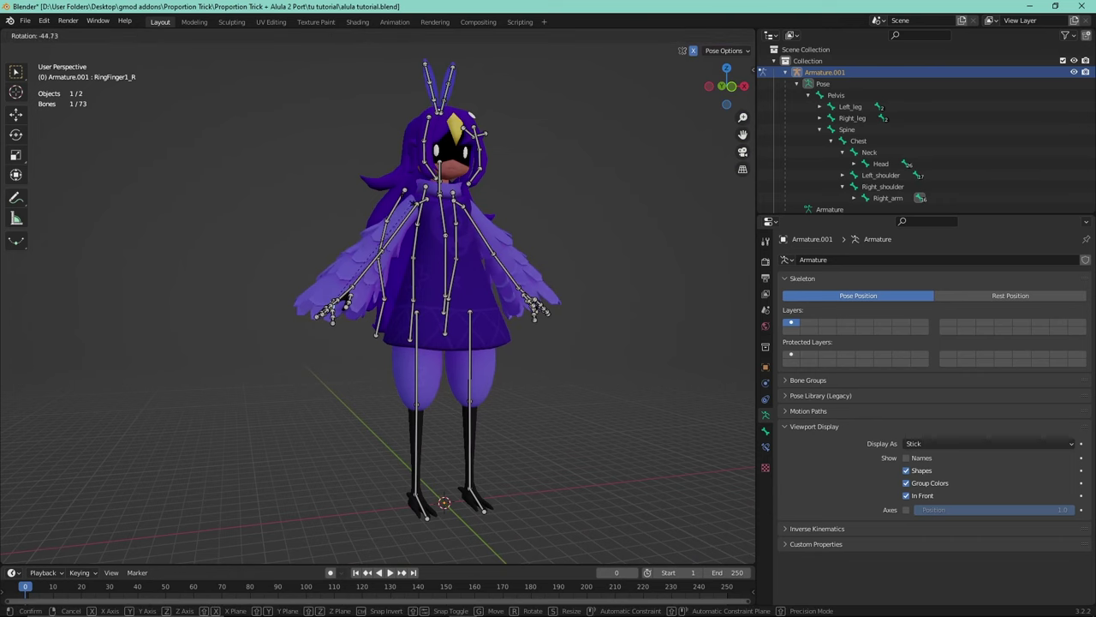
key("Return")
scroll(355, 262, "up", 10)
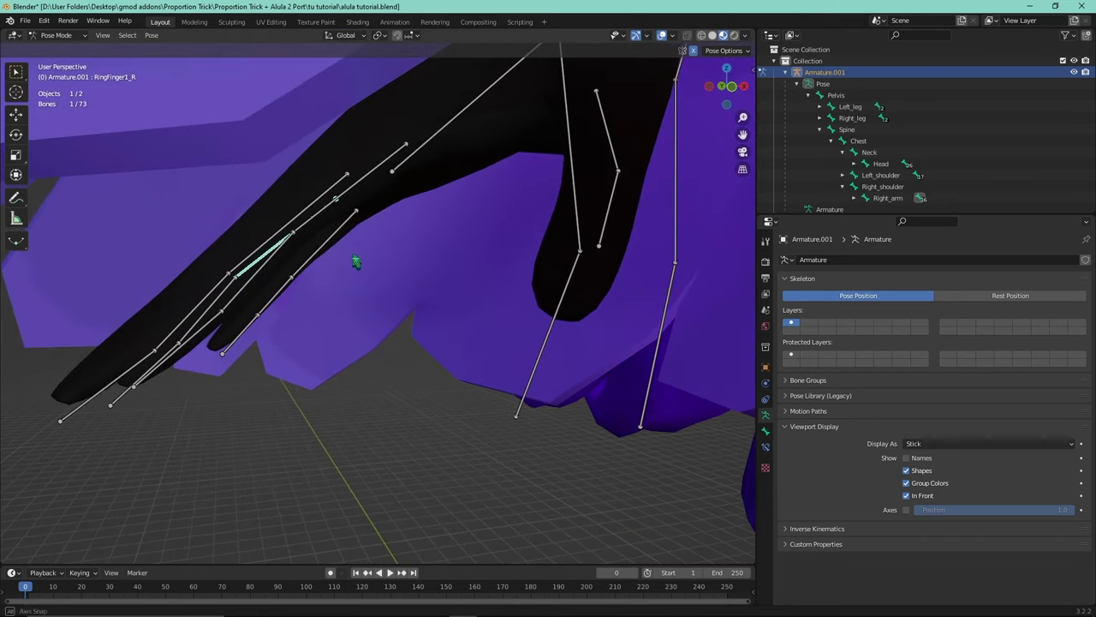
middle_click_drag(355, 262, 390, 245)
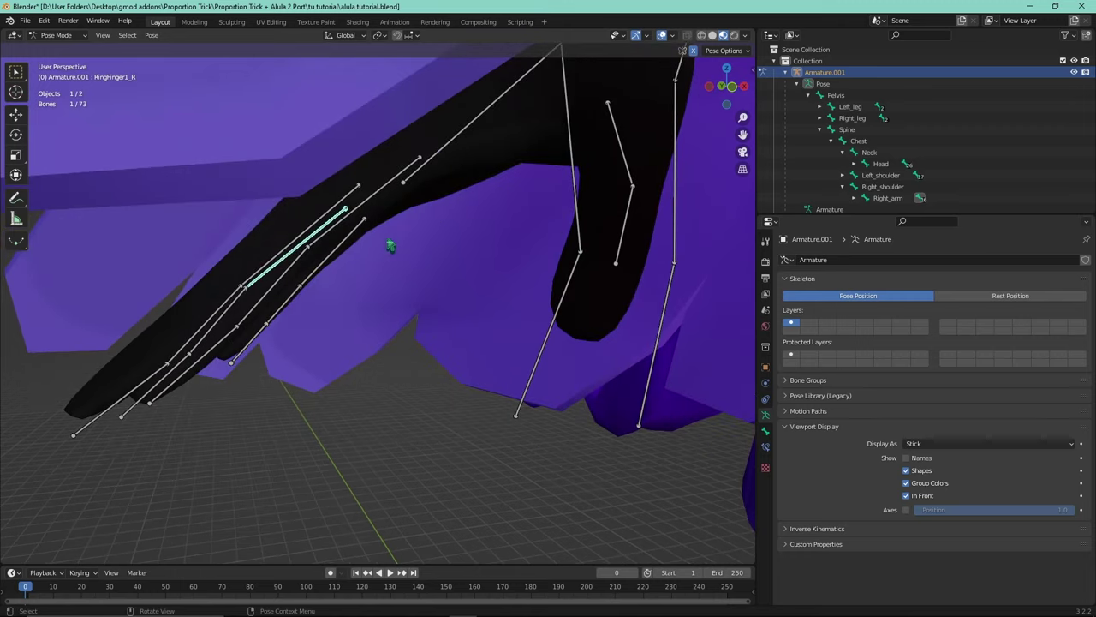
- Rotate the base bone of the right index finger downward, away from the other straight fingers
left_click(385, 193)
key("r")
key("Escape")
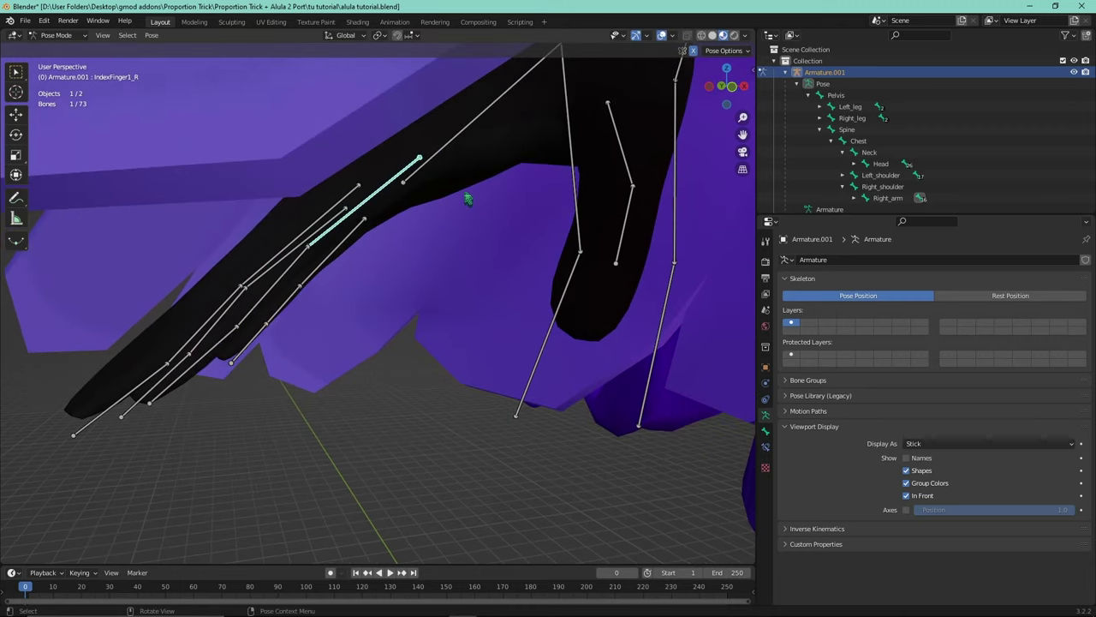
key("KP_1")
scroll(361, 306, "up", 3)
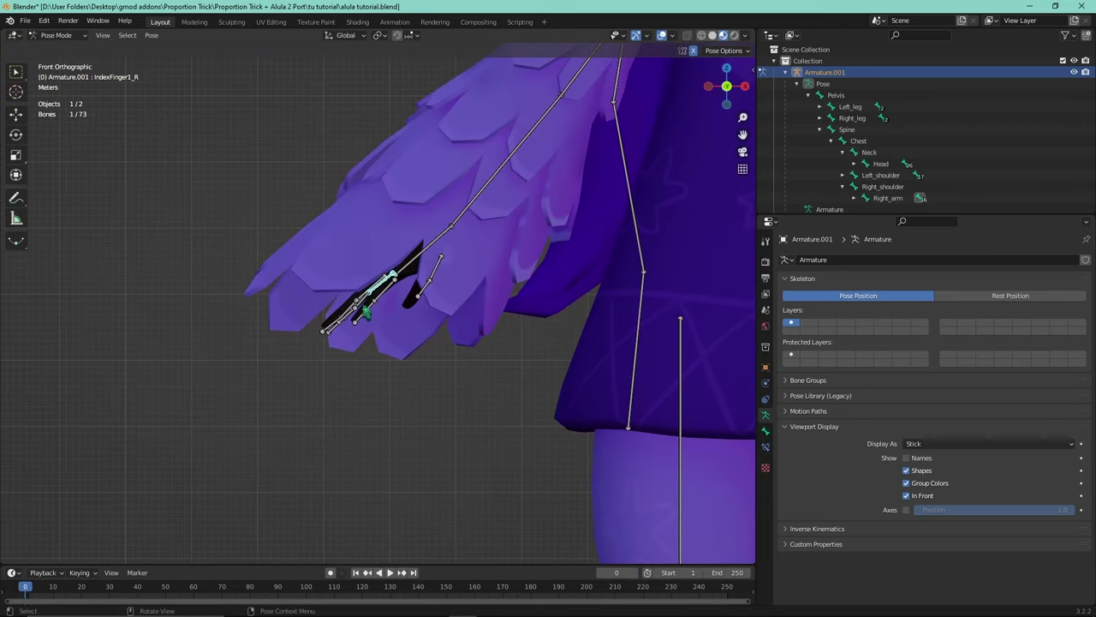
scroll(366, 310, "up", 4)
middle_click_drag(379, 299, 377, 255)
scroll(433, 248, "up", 2)
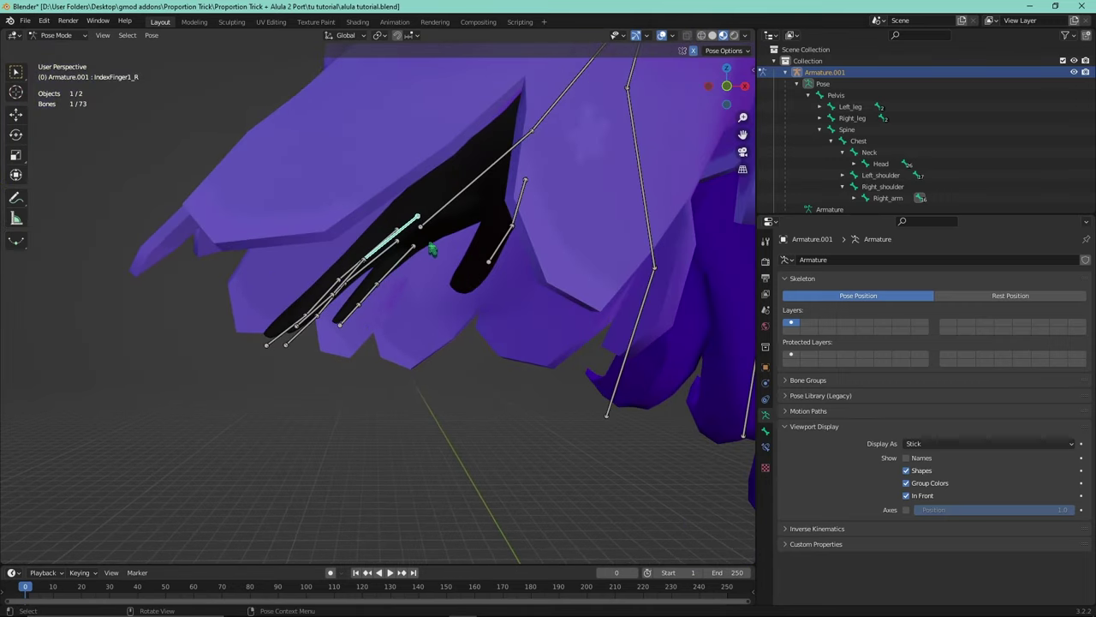
key("r")
left_click(414, 298)
- Curl the middle and tip bones of the right index finger inward toward the thumb
key("r")
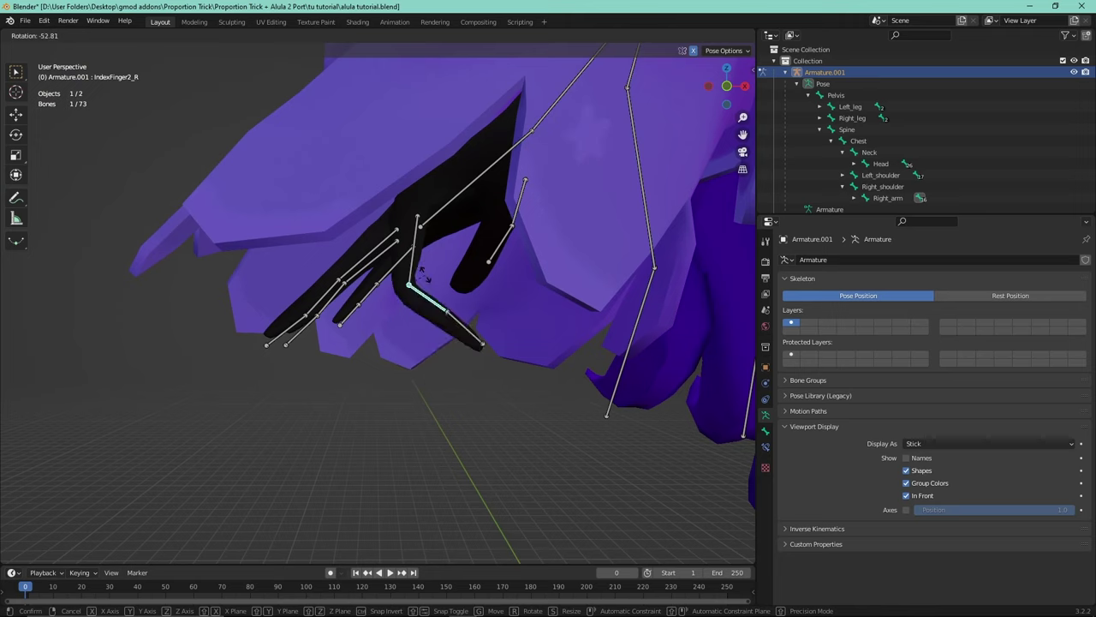
left_click(445, 318)
left_click(466, 323)
key("r")
left_click(469, 294)
- Rotate the base bone of the right middle finger by about -41 degrees and curl its middle and tip bones toward the thumb
left_click(377, 263)
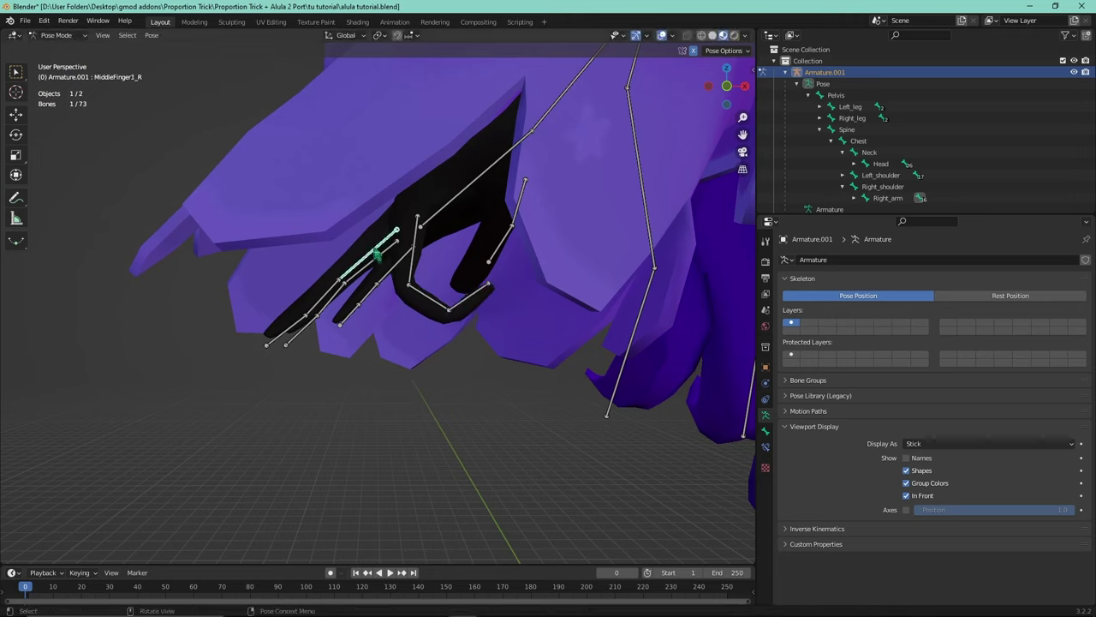
key("r")
left_click(381, 274)
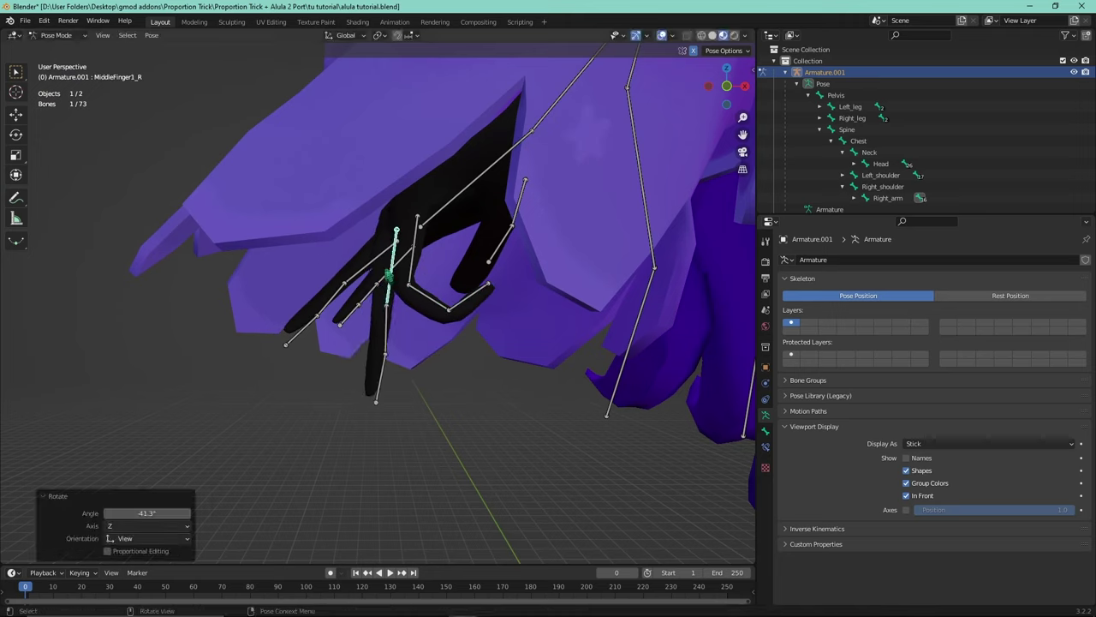
left_click(387, 330)
key("r")
left_click(403, 321)
left_click(459, 319)
key("r")
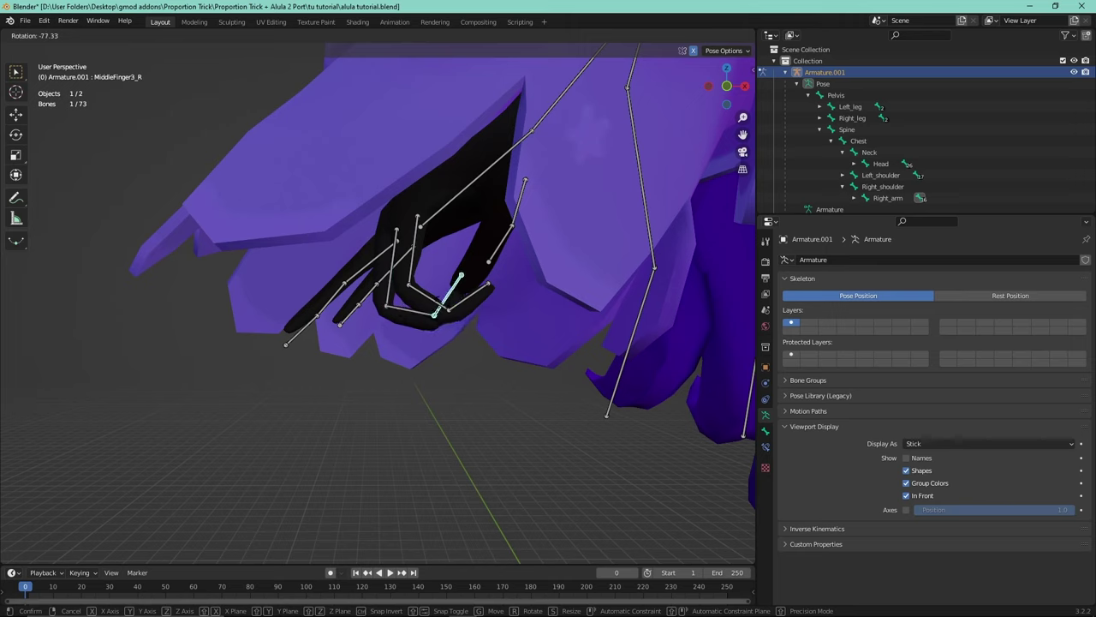
left_click(451, 286)
- Rotate the right ring finger's base bone downward and curl its middle and tip bones inward to match the middle finger
left_click(365, 272)
key("r")
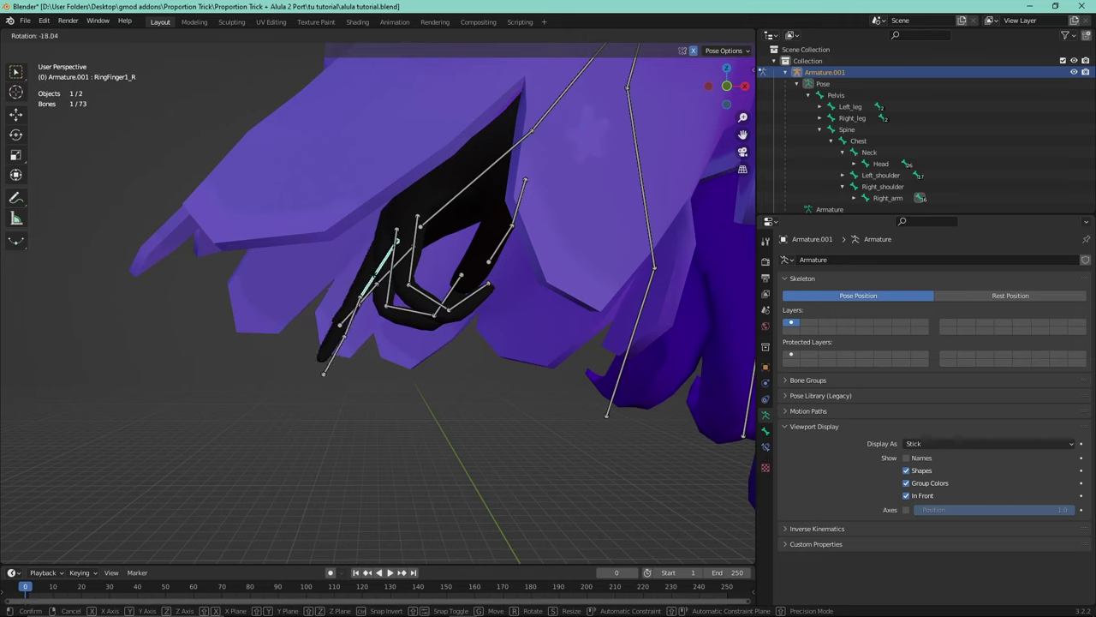
left_click(403, 377)
left_click(409, 334)
key("r")
left_click(459, 336)
left_click(463, 296)
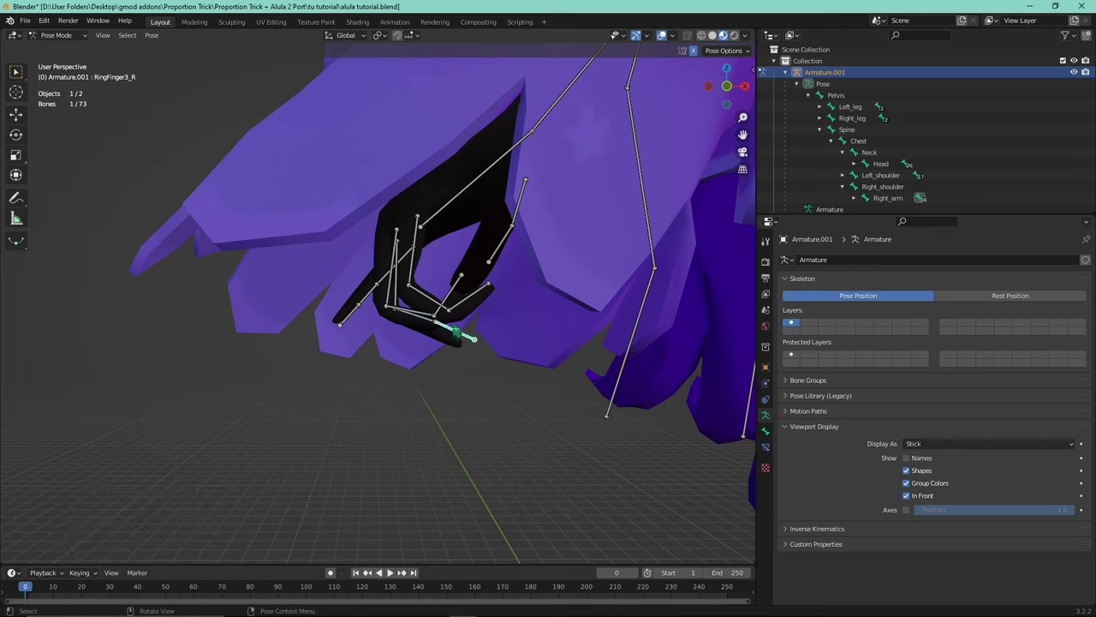
key("r")
left_click(446, 330)
- Rotate the right little finger's base and middle bones inward and curl its tip bone by about -46 degrees
left_click(364, 300)
key("r")
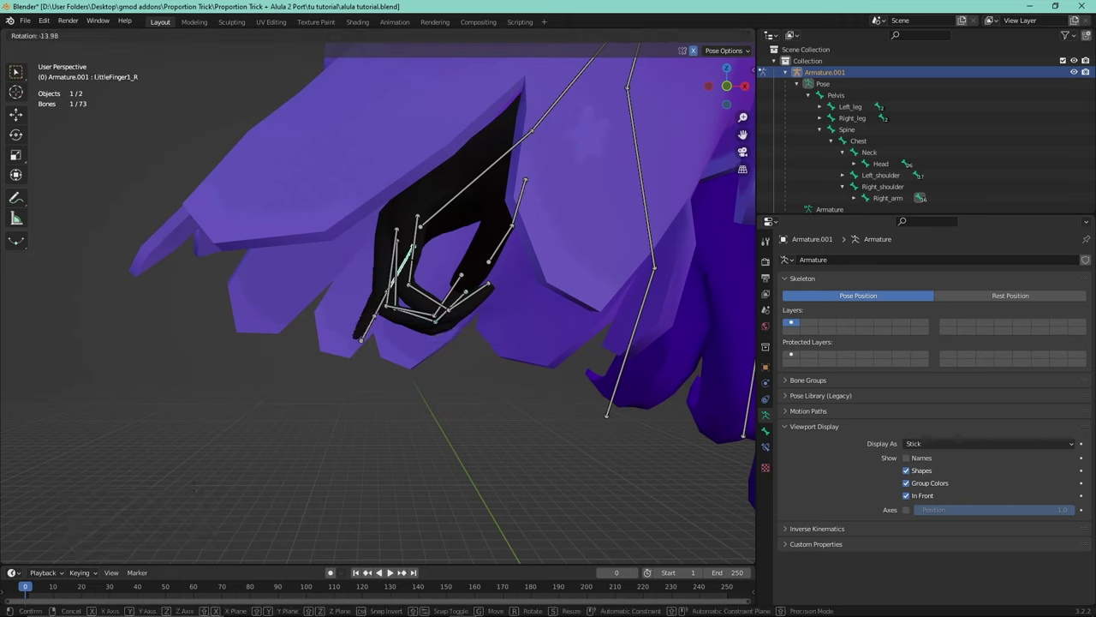
left_click(398, 343)
left_click(403, 310)
key("r")
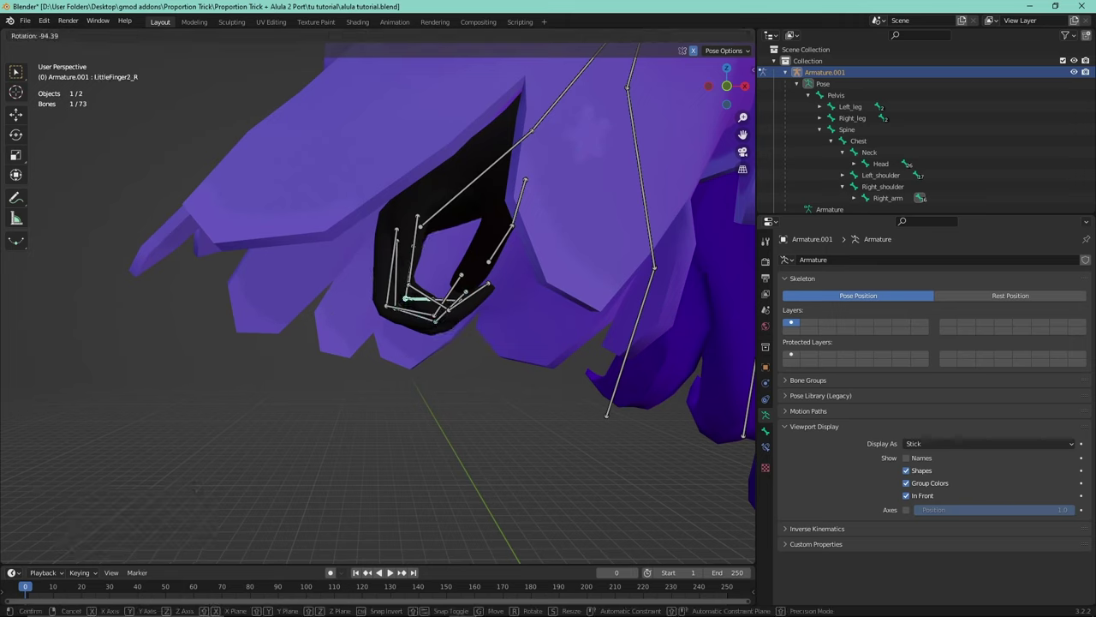
left_click(410, 318)
key("r")
left_click(449, 326)
- Examine the curled fingers of both hands up close and the character's overall pose from the front
scroll(514, 309, "down", 8)
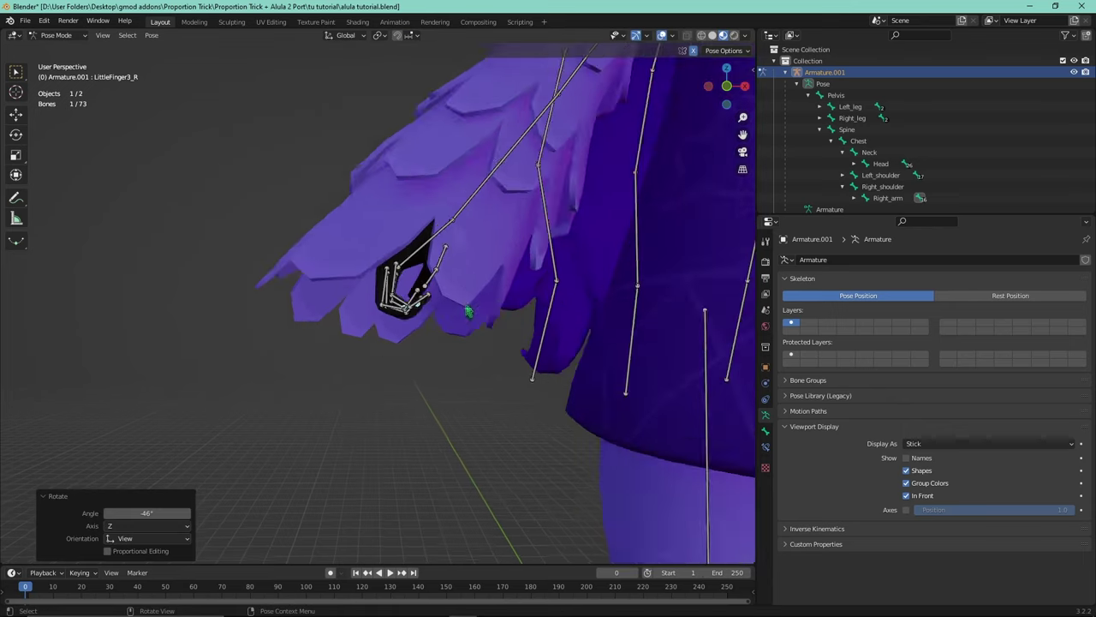
mouse_move(718, 86)
left_mouse_down()
mouse_move(702, 76)
mouse_move(738, 86)
left_mouse_up()
scroll(707, 82, "up", 6)
scroll(713, 86, "down", 8)
middle_click_drag(391, 301, 428, 309)
scroll(428, 309, "up", 4)
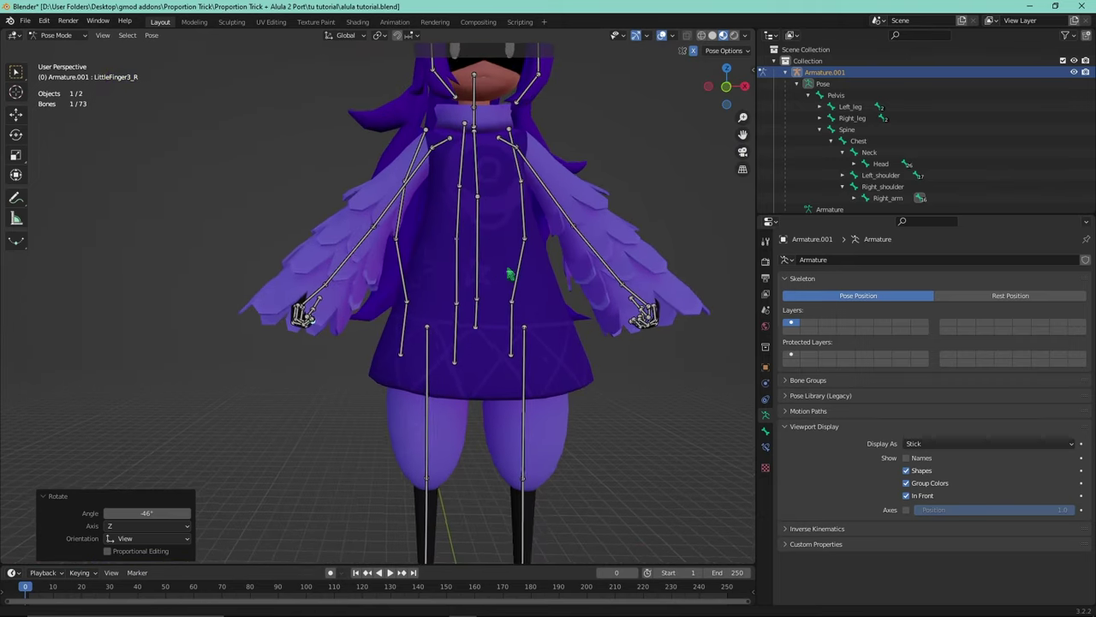
scroll(448, 313, "down", 3)
scroll(451, 317, "up", 1)
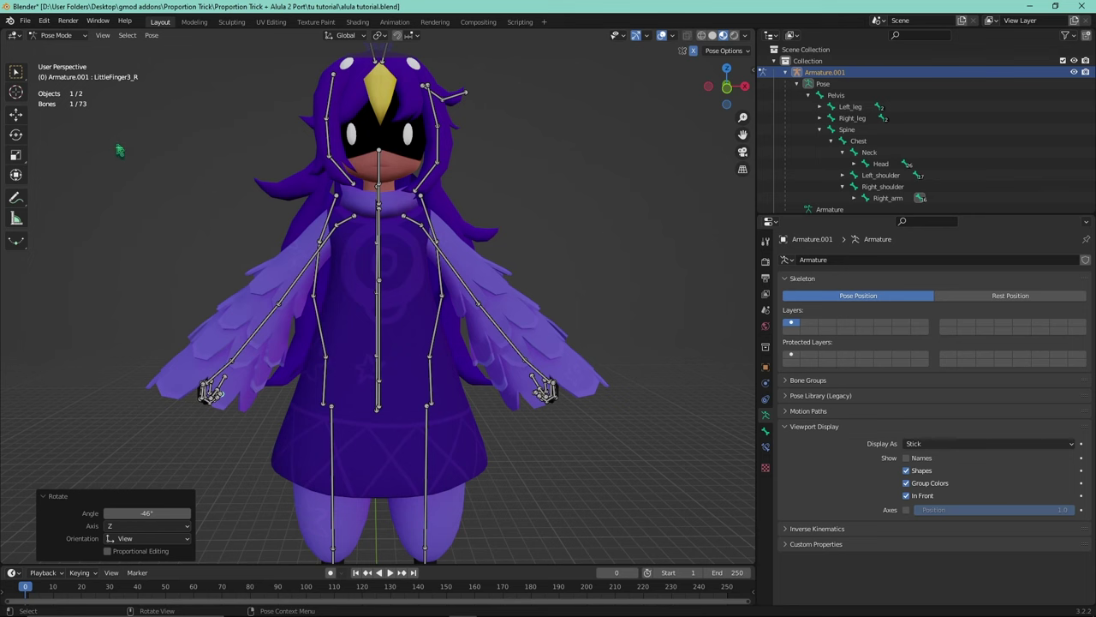
- Return to Object Mode and apply the Armature modifier on the Body mesh
scroll(120, 151, "down", 2)
left_click(56, 35)
left_click(60, 40)
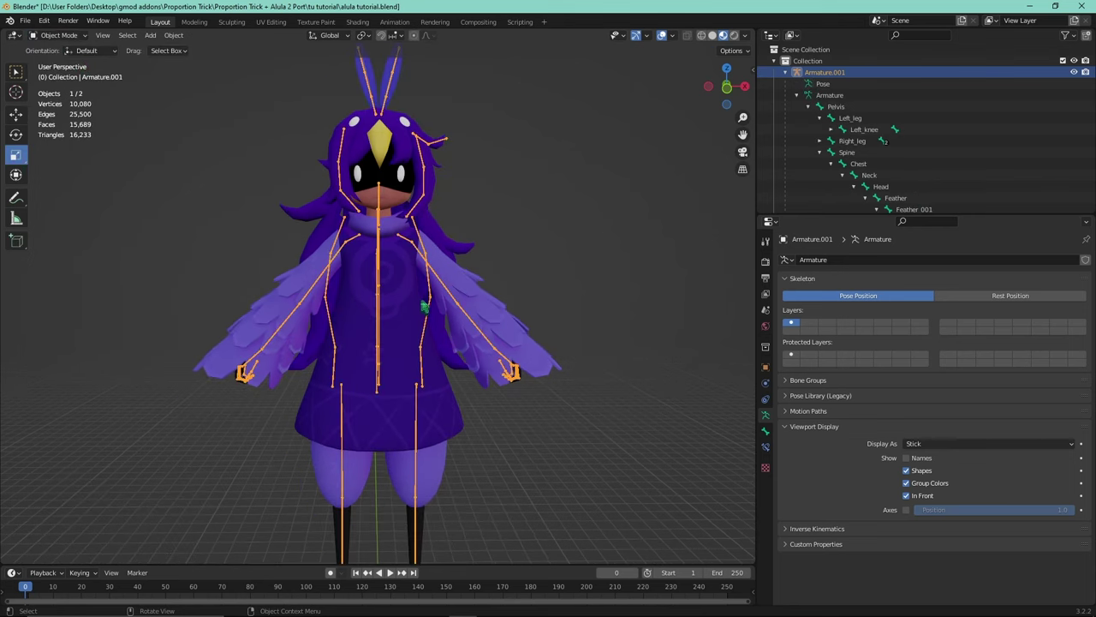
left_click(411, 301)
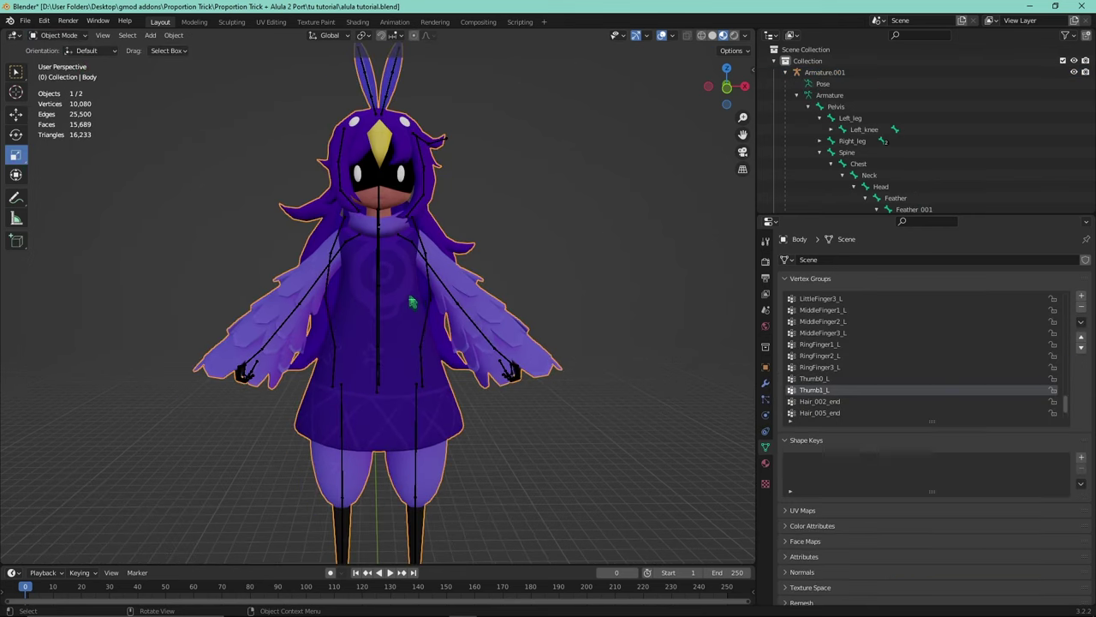
left_click(766, 385)
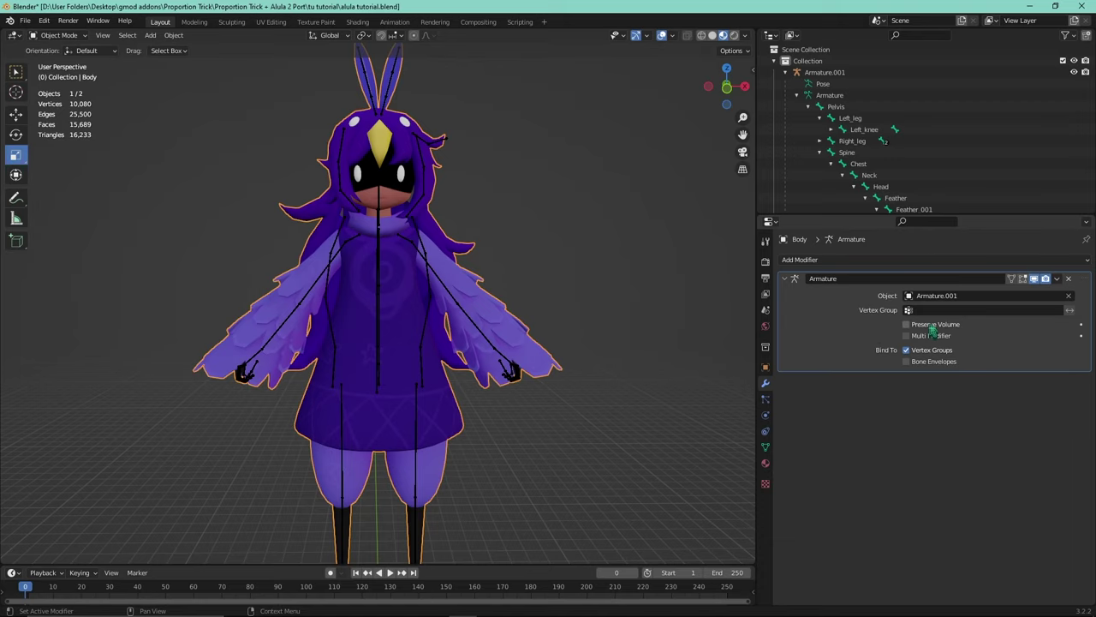
left_click(1057, 279)
left_click(1022, 291)
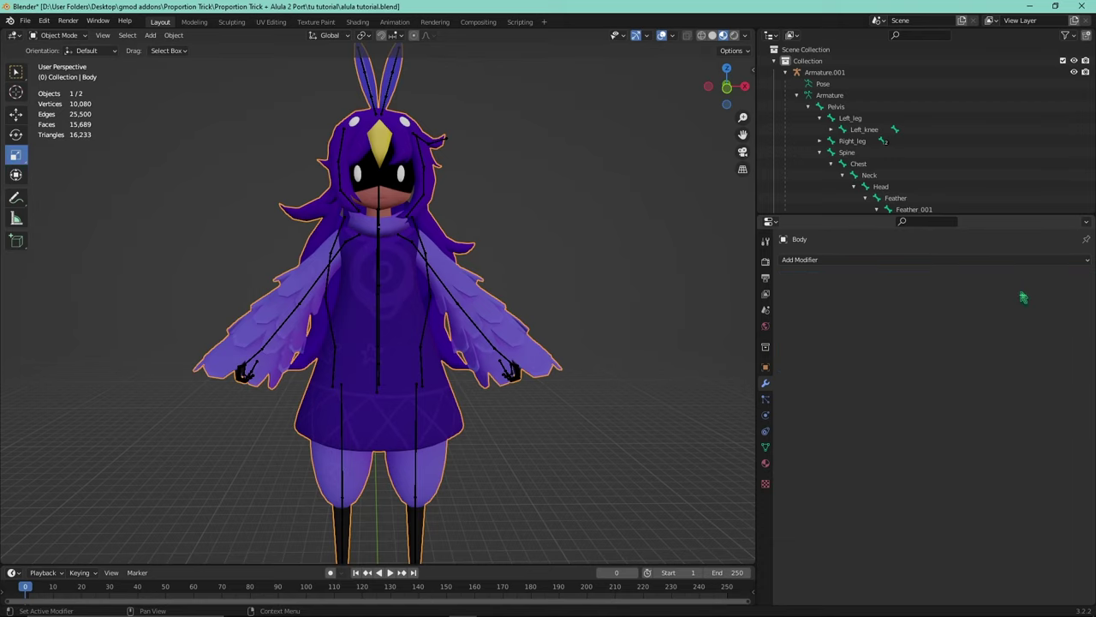
- Try to delete the character's old armature while the Body mesh is still parented to it, and undo the deletion
scroll(523, 364, "up", 4)
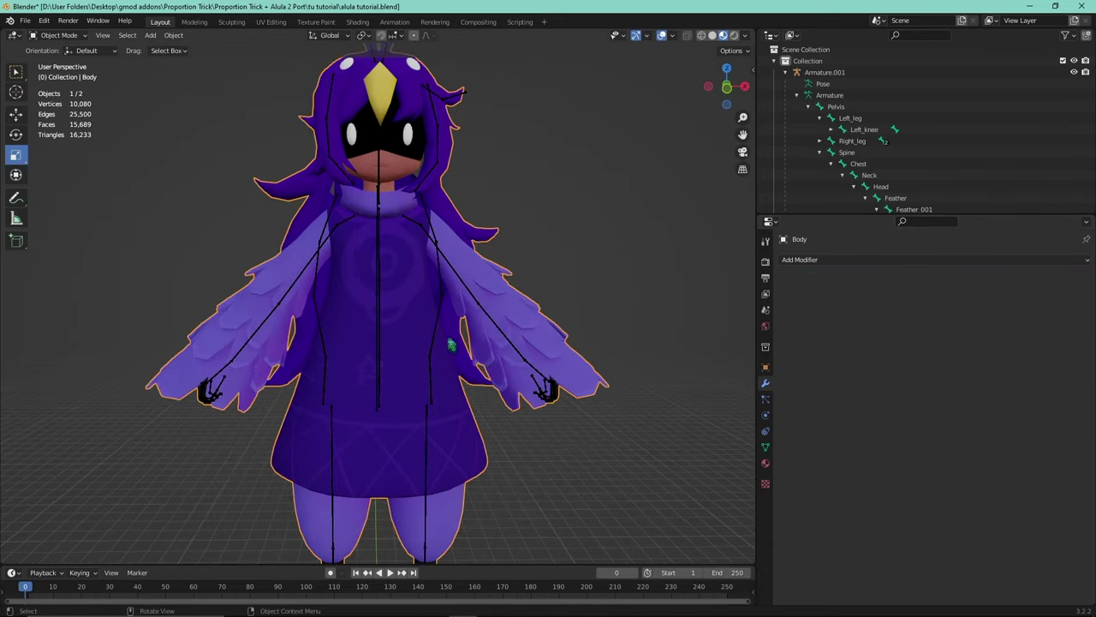
scroll(552, 380, "up", 4)
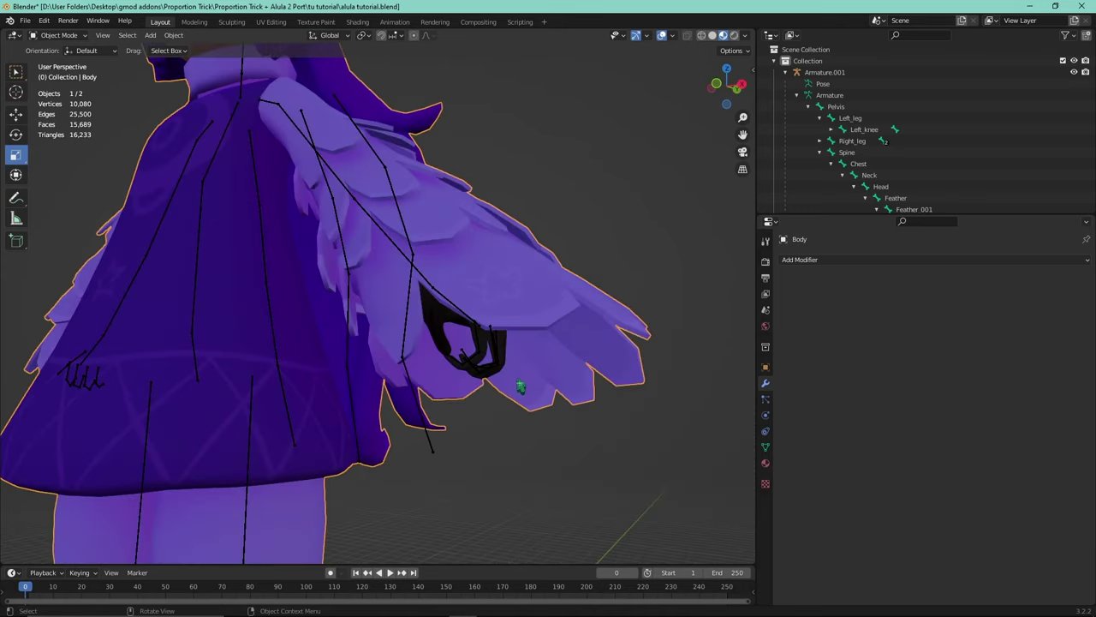
middle_click_drag(519, 385, 510, 411)
scroll(481, 368, "down", 4)
key("KP_1")
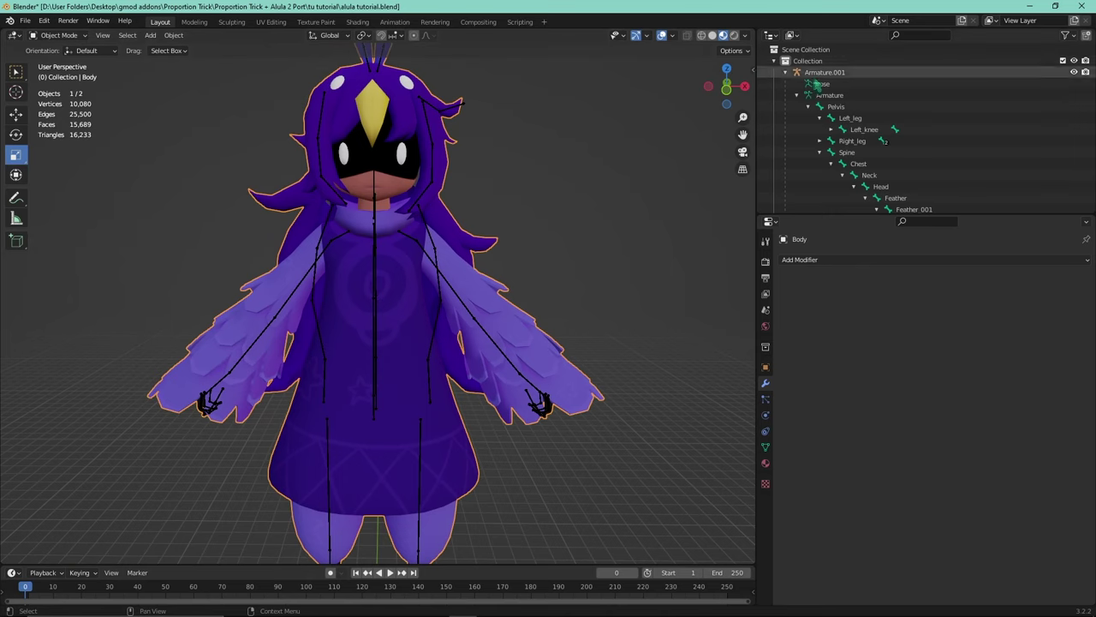
left_click(829, 73)
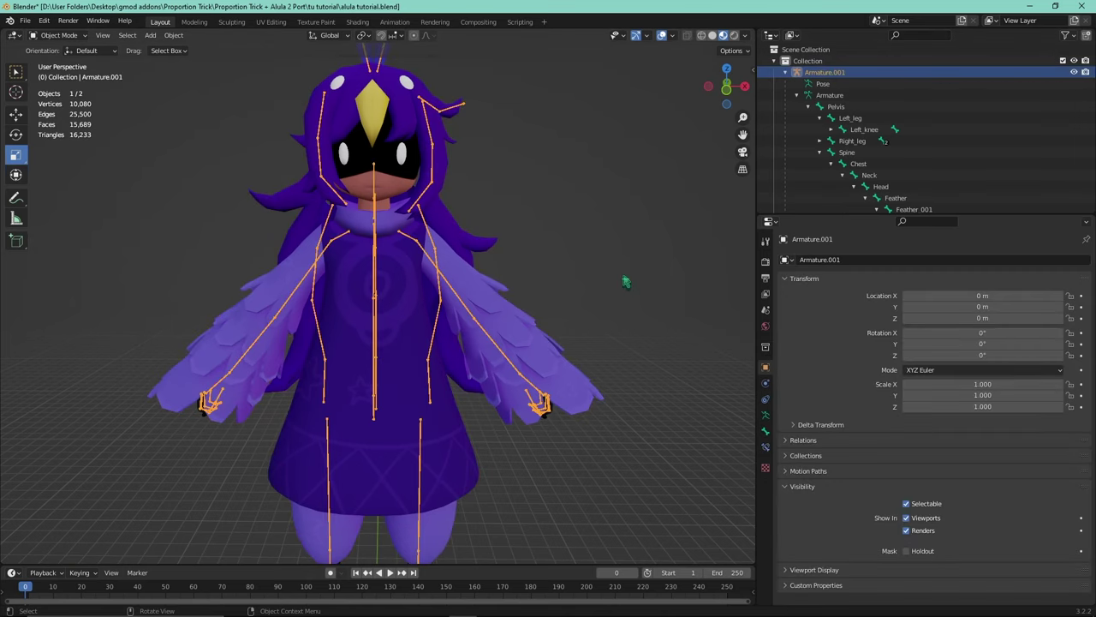
key("Delete")
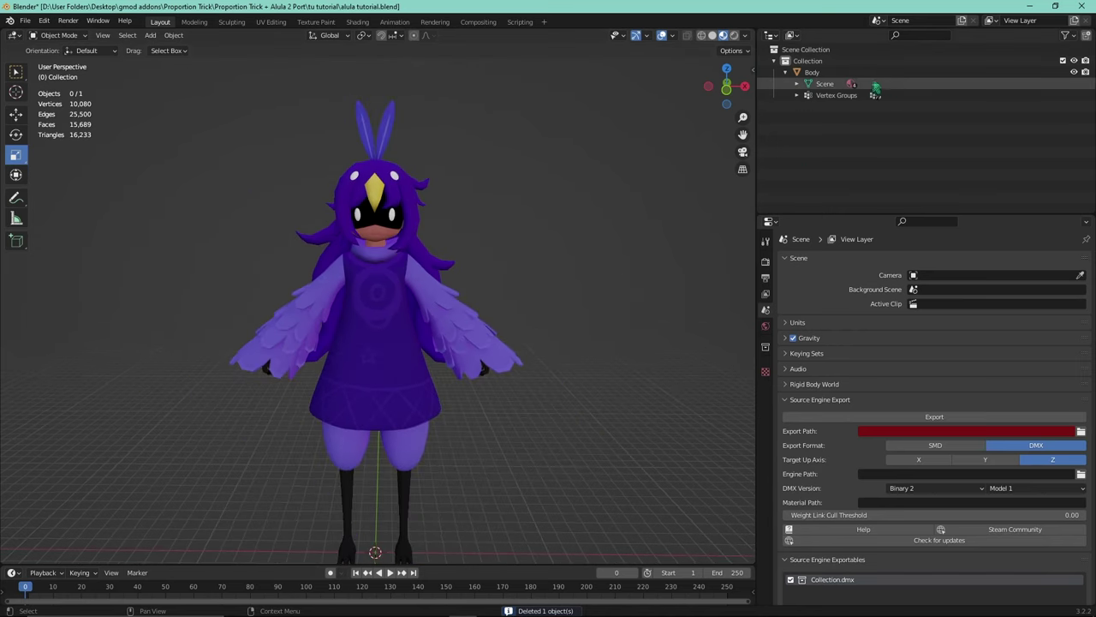
scroll(480, 368, "down", 1)
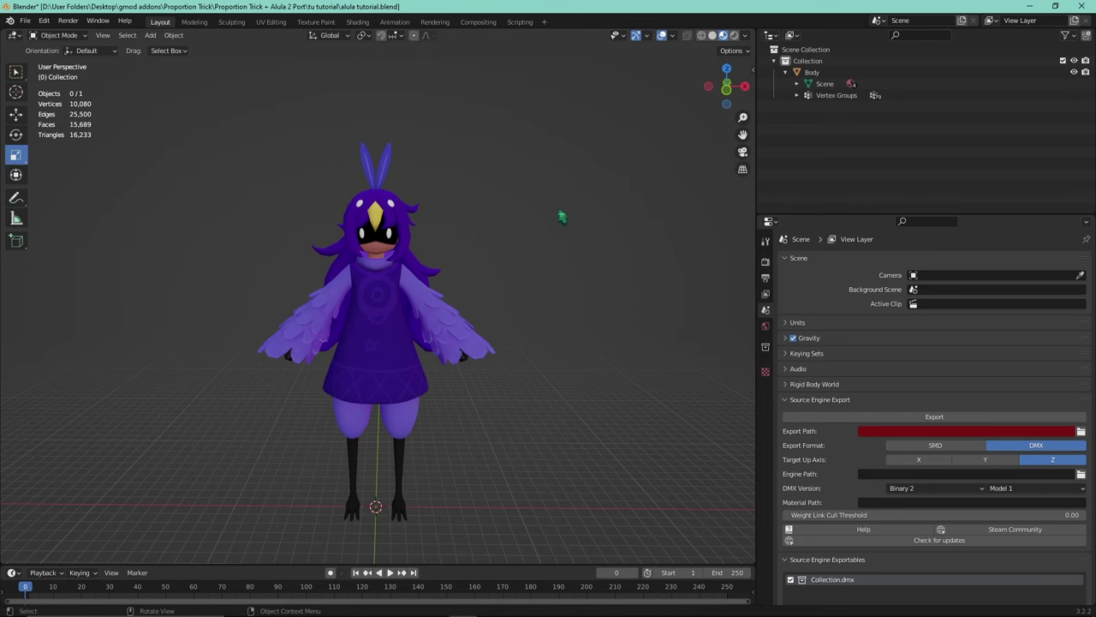
key("ctrl+z")
- Clear the Body mesh's parent relation to the armature while keeping its transform
scroll(558, 304, "up", 2)
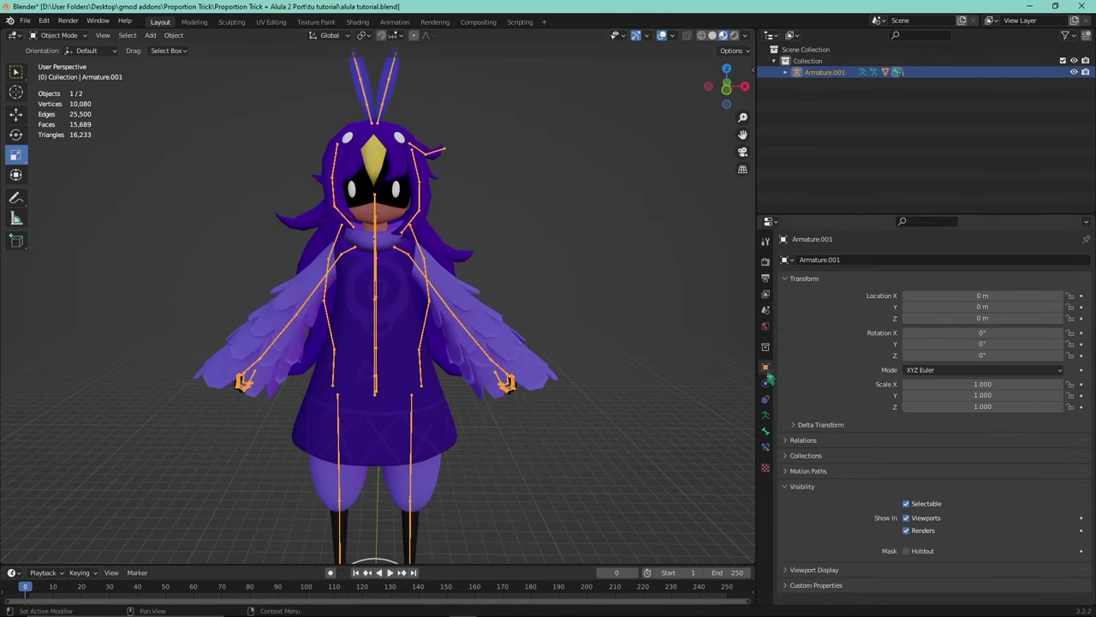
left_click(791, 440)
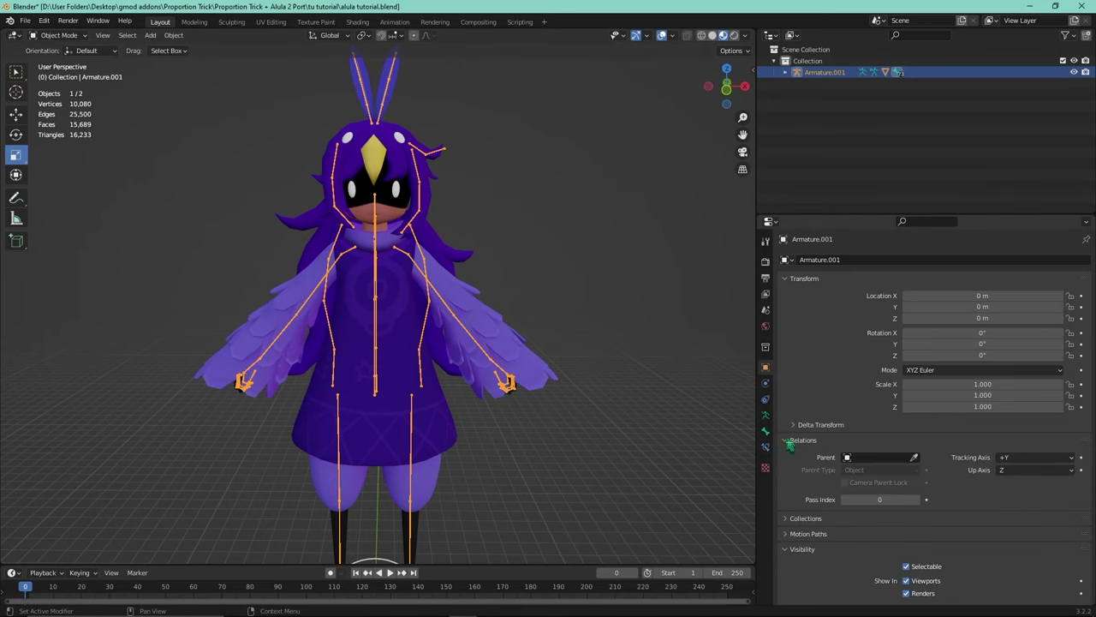
left_click(399, 335)
left_click(766, 382)
left_click(766, 368)
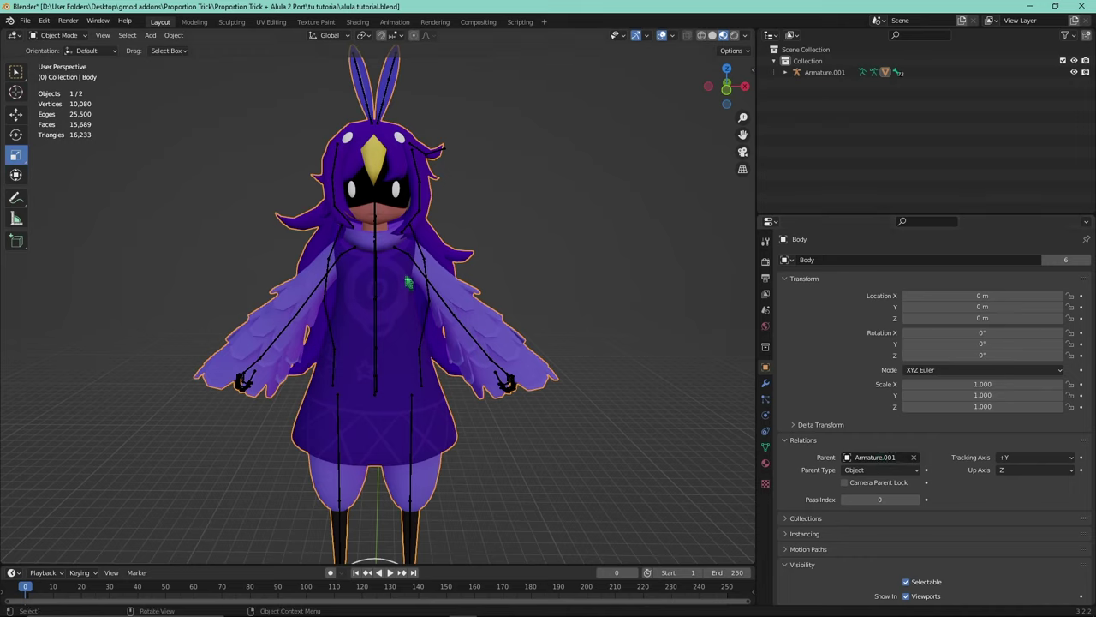
right_click(422, 321)
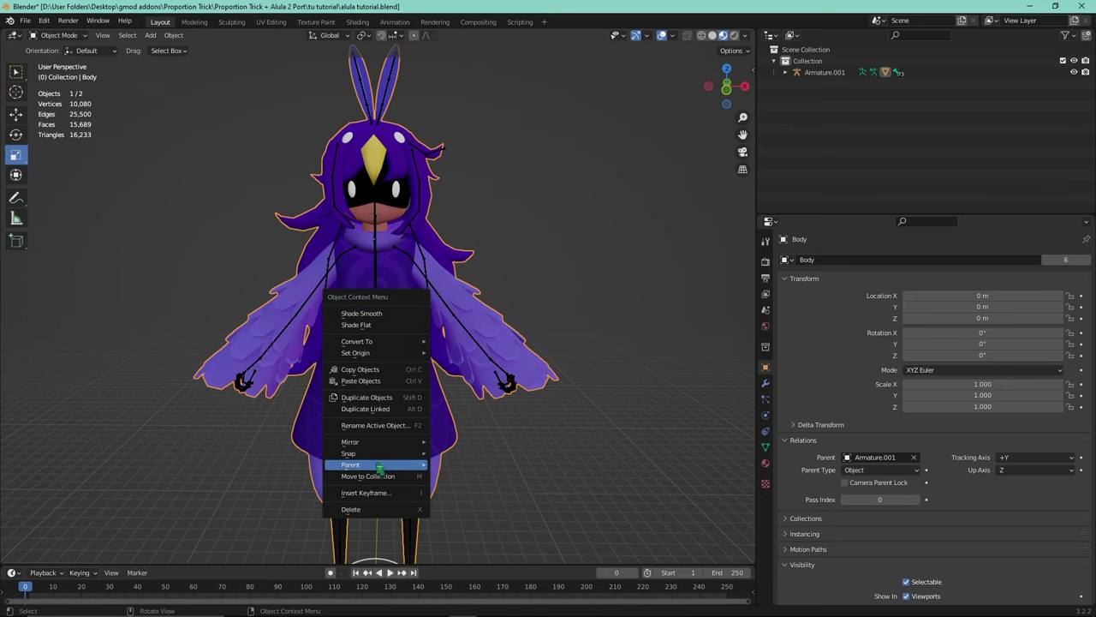
mouse_move(382, 465)
left_click(476, 453)
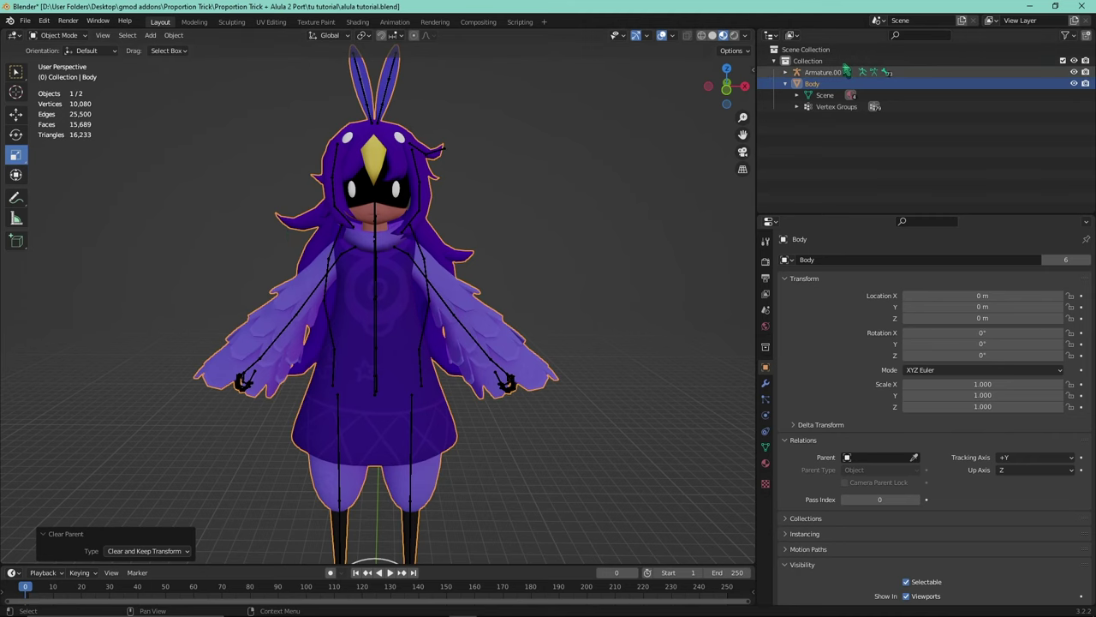
- Delete the old armature, select the Body mesh and show its modifiers
left_click(835, 73)
key("x")
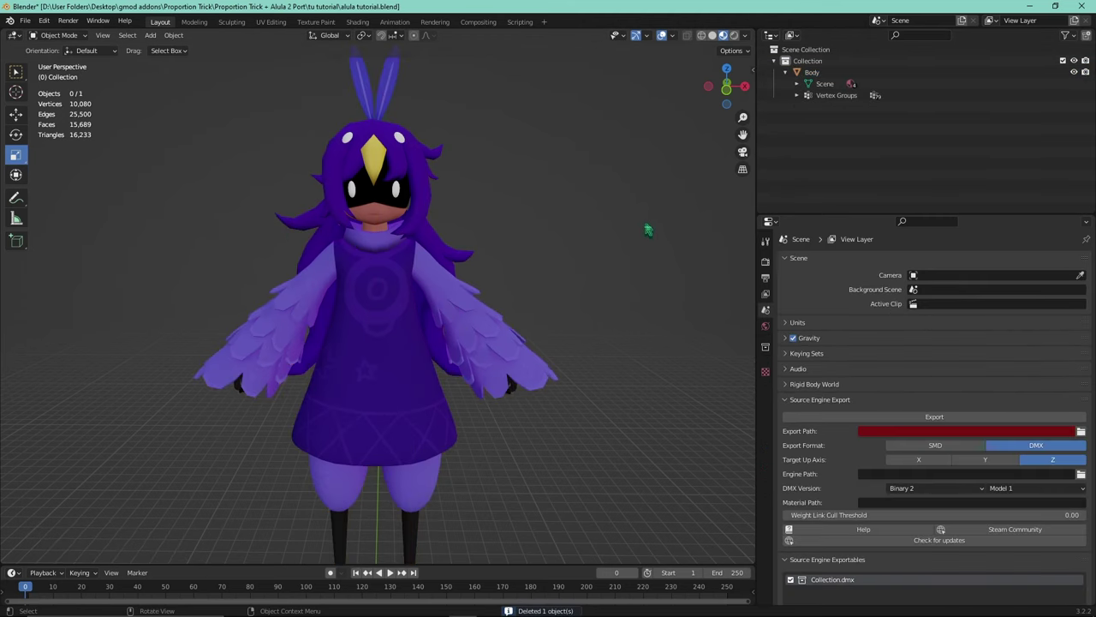
left_click(445, 334)
left_click(765, 382)
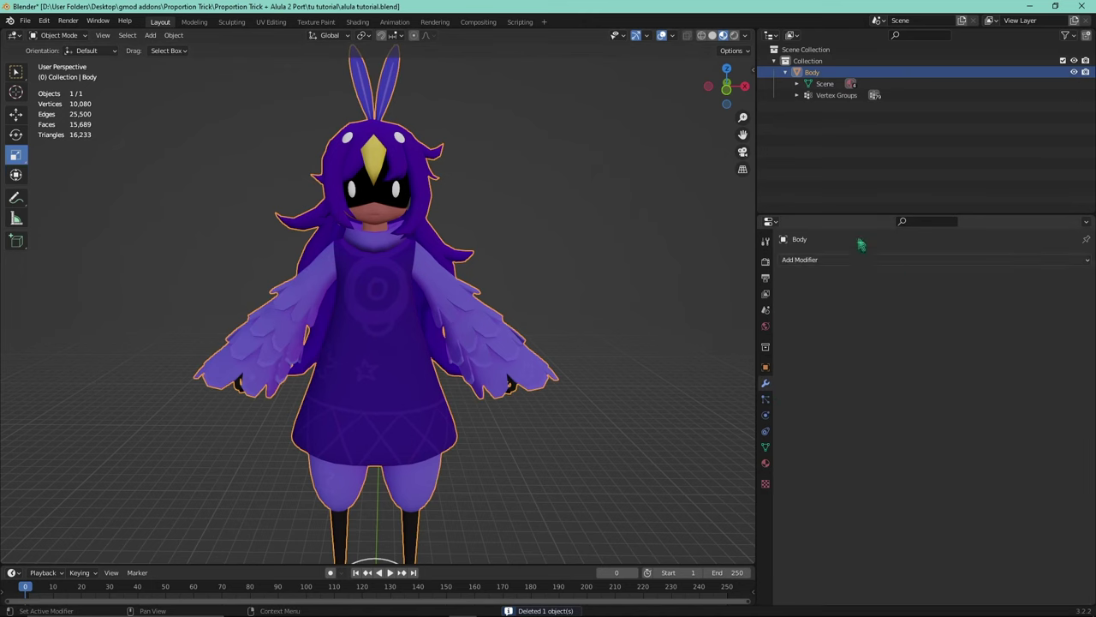
- Add an Improved Tower Unite armature at World Zero with the Tower Unite (Default) pose skin, and move its adjustment dialog off the character
scroll(572, 305, "up", 1)
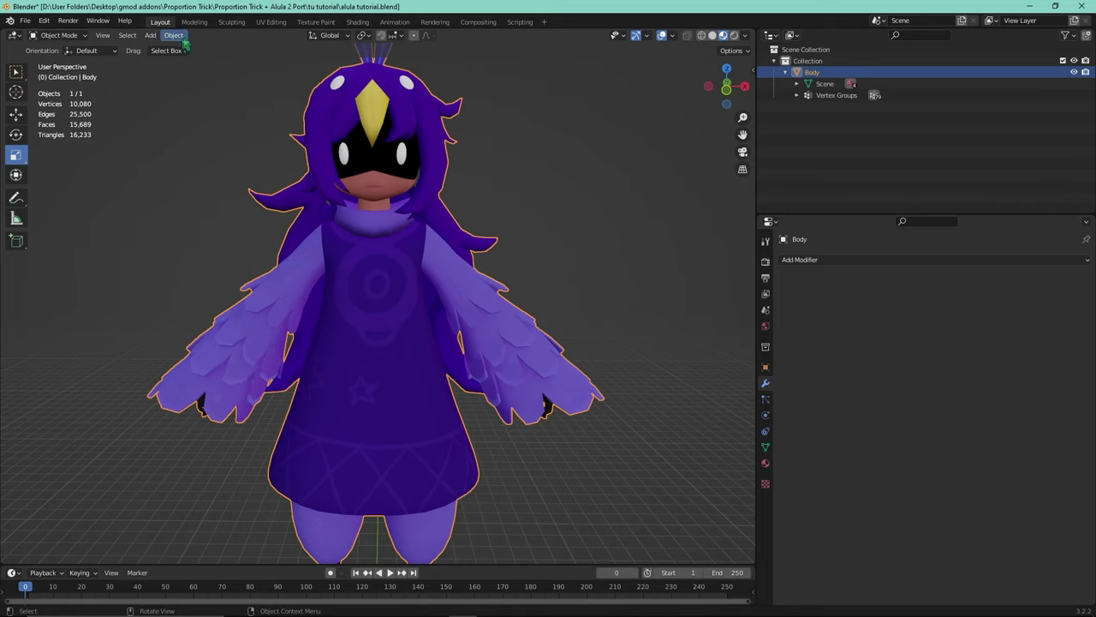
left_click(150, 36)
mouse_move(186, 135)
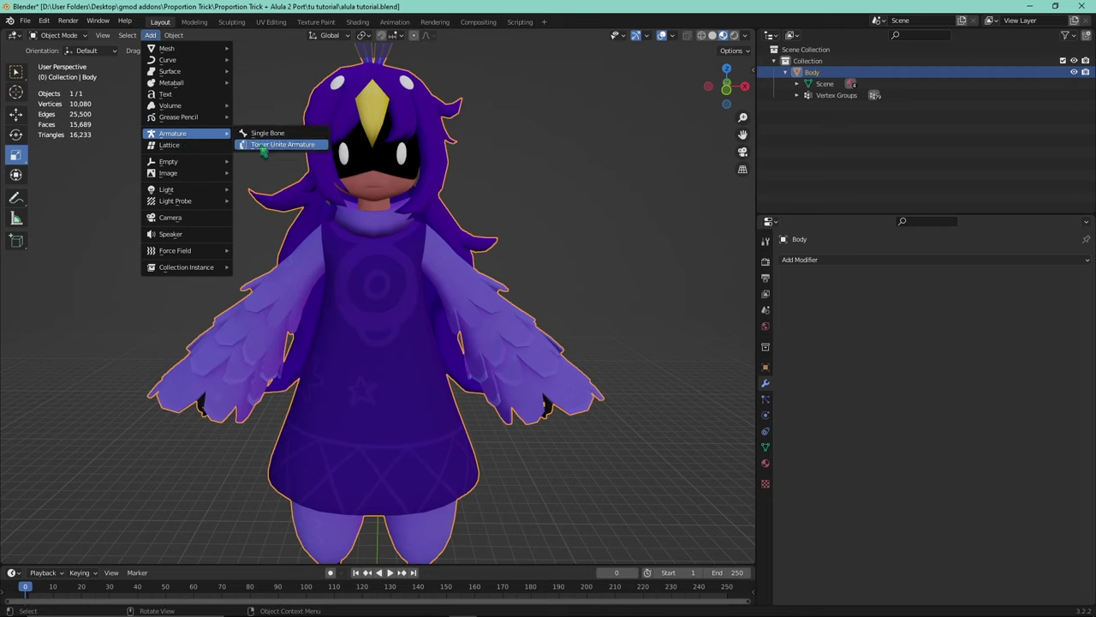
left_click(263, 146)
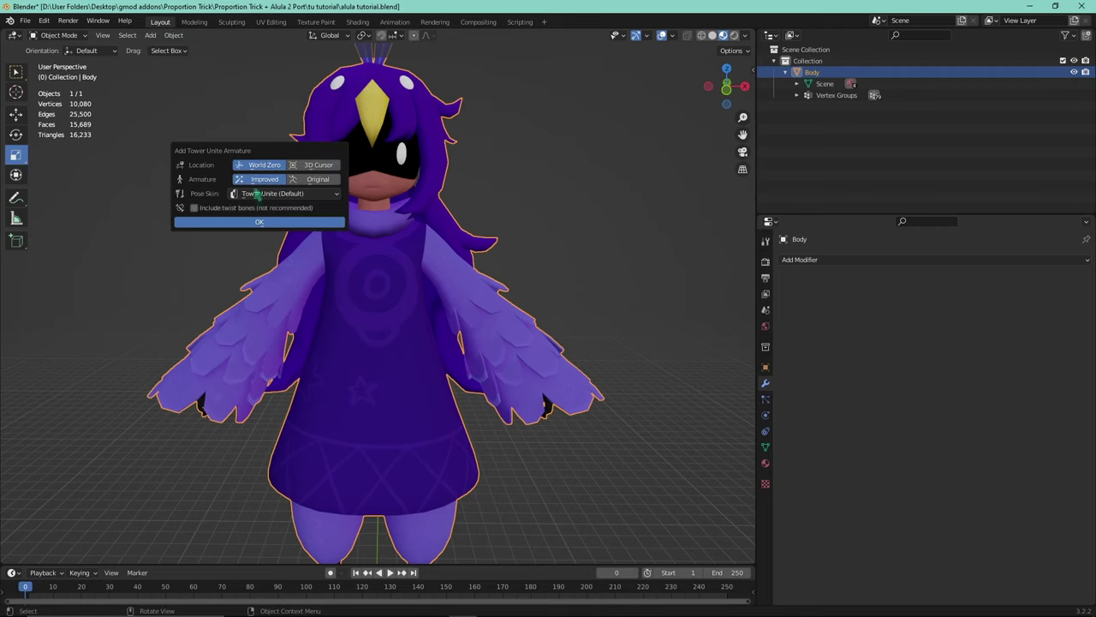
left_click(291, 223)
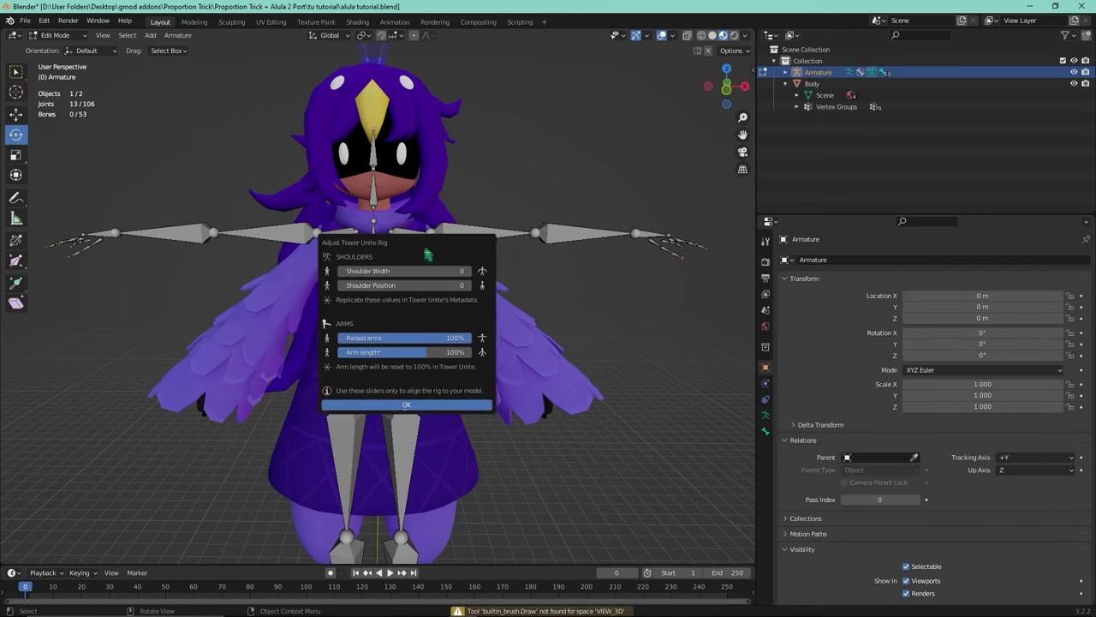
left_click_drag(581, 294, 595, 293)
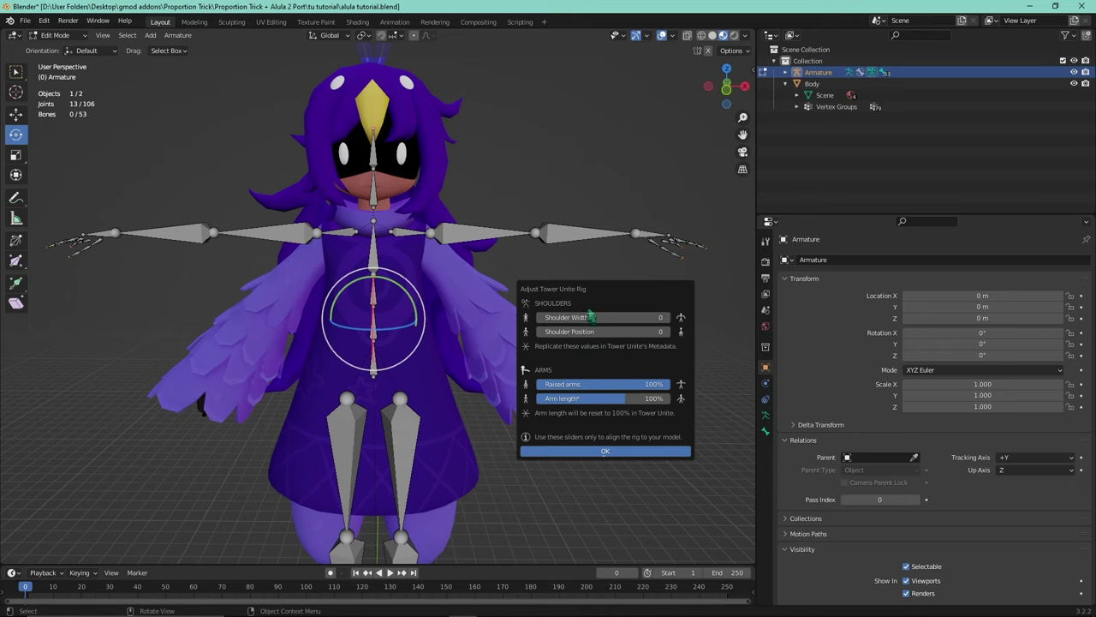
- Try a shoulder width of -1 and a changed shoulder position on the Tower Unite rig, returning both to 0
mouse_move(582, 317)
left_mouse_down()
mouse_move(620, 317)
mouse_move(583, 317)
left_mouse_up()
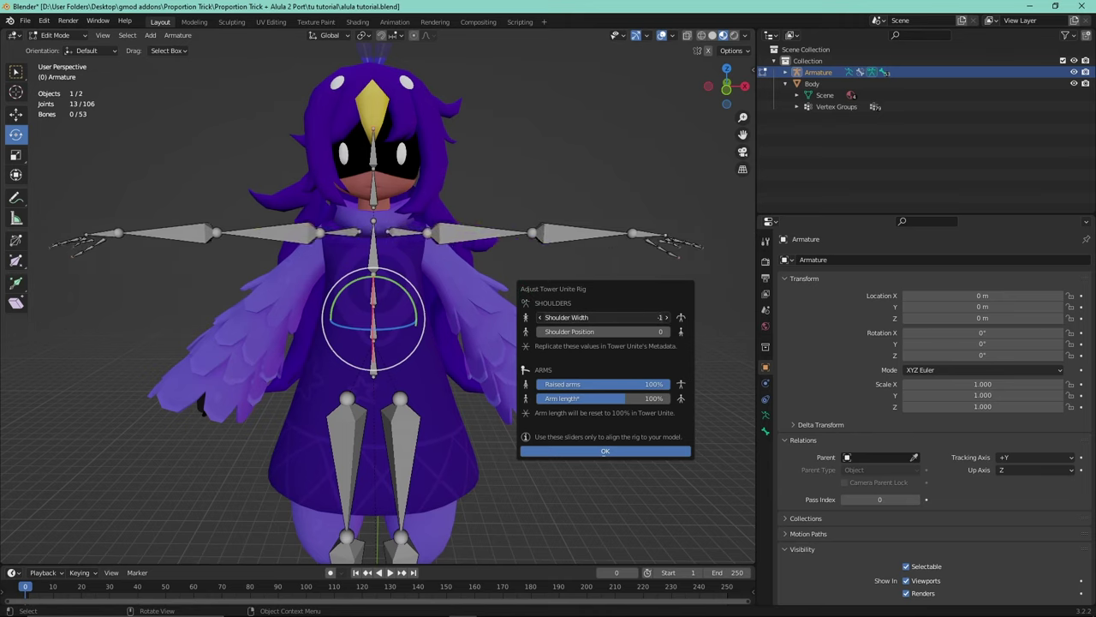
left_click(600, 317)
type("0")
key("Return")
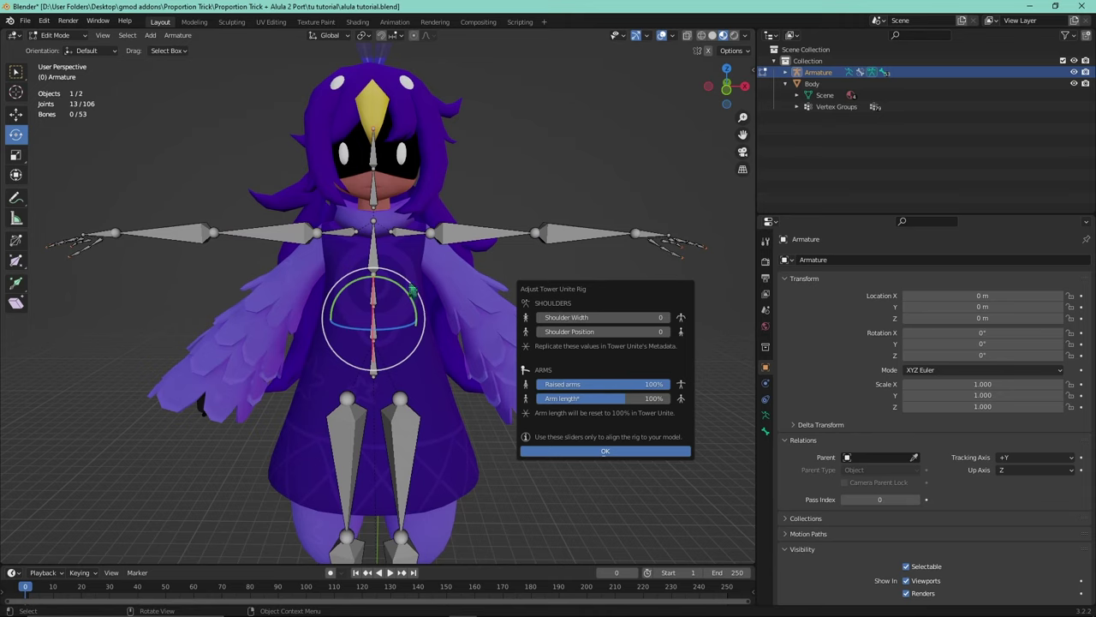
mouse_move(600, 331)
left_mouse_down()
mouse_move(616, 332)
mouse_move(595, 331)
left_mouse_up()
- Lower the Tower Unite rig's arms to match the character's arms by setting Raised arms to 44%
mouse_move(653, 385)
left_mouse_down()
mouse_move(563, 386)
mouse_move(653, 386)
left_mouse_up()
left_click_drag(668, 385, 594, 385)
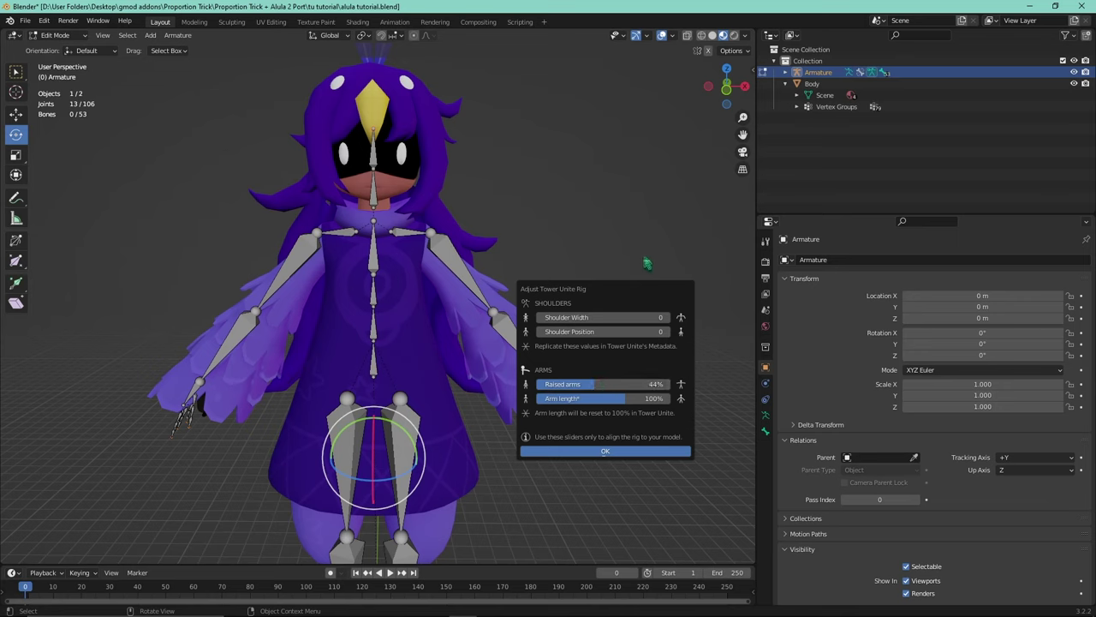
- Try a shorter arm length on the Tower Unite rig, return it to 100%, and accept the rig adjustments
left_click_drag(576, 293, 598, 179)
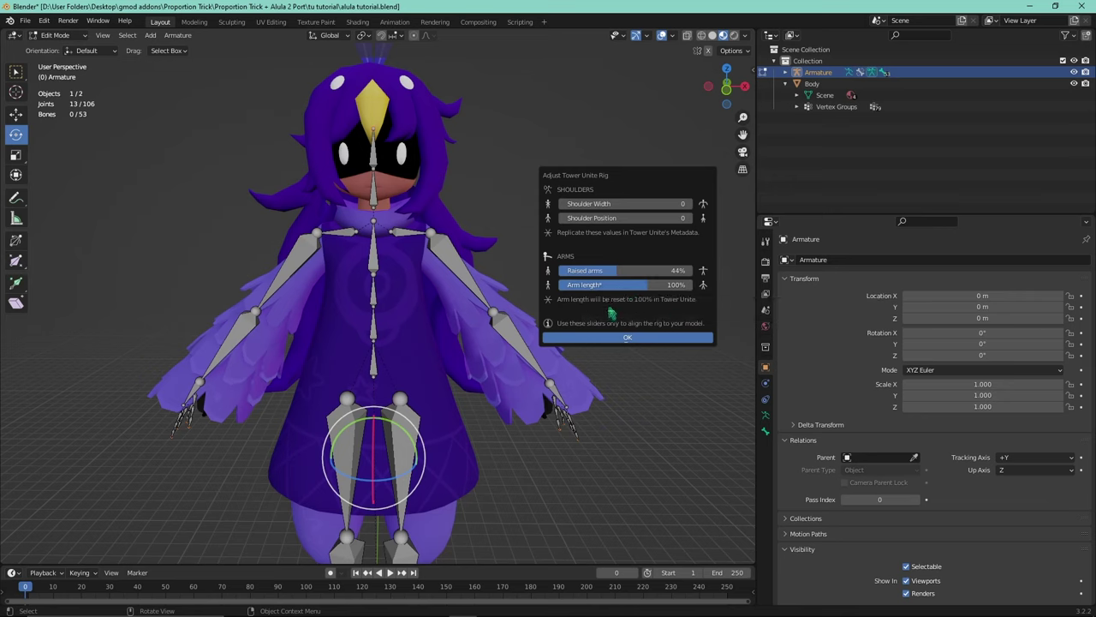
left_click_drag(656, 284, 621, 284)
left_click(620, 285)
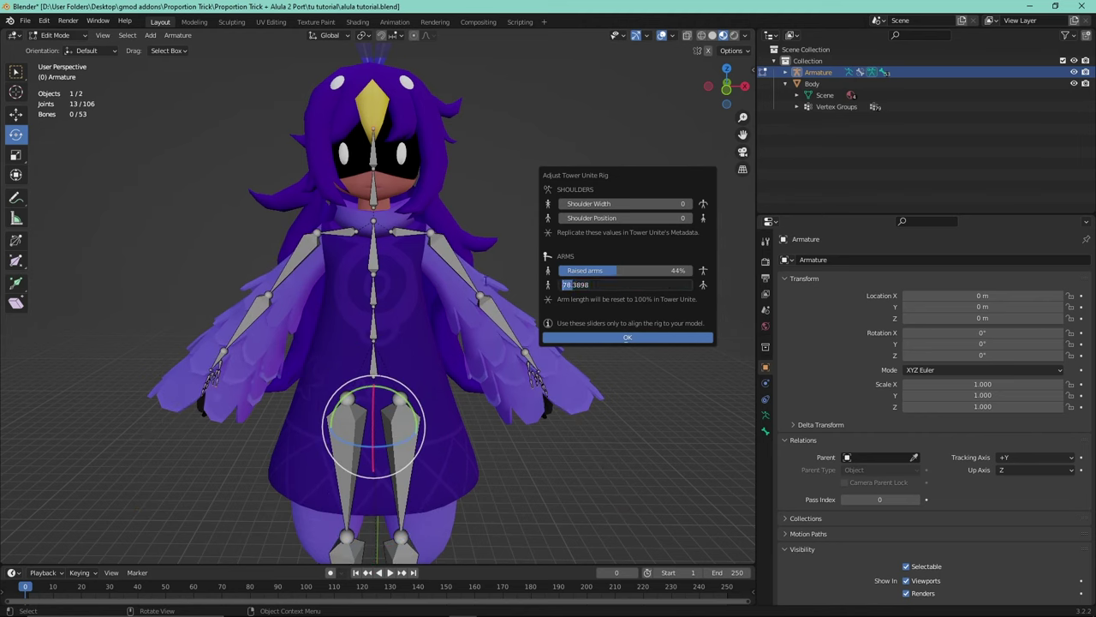
type("100")
key("Return")
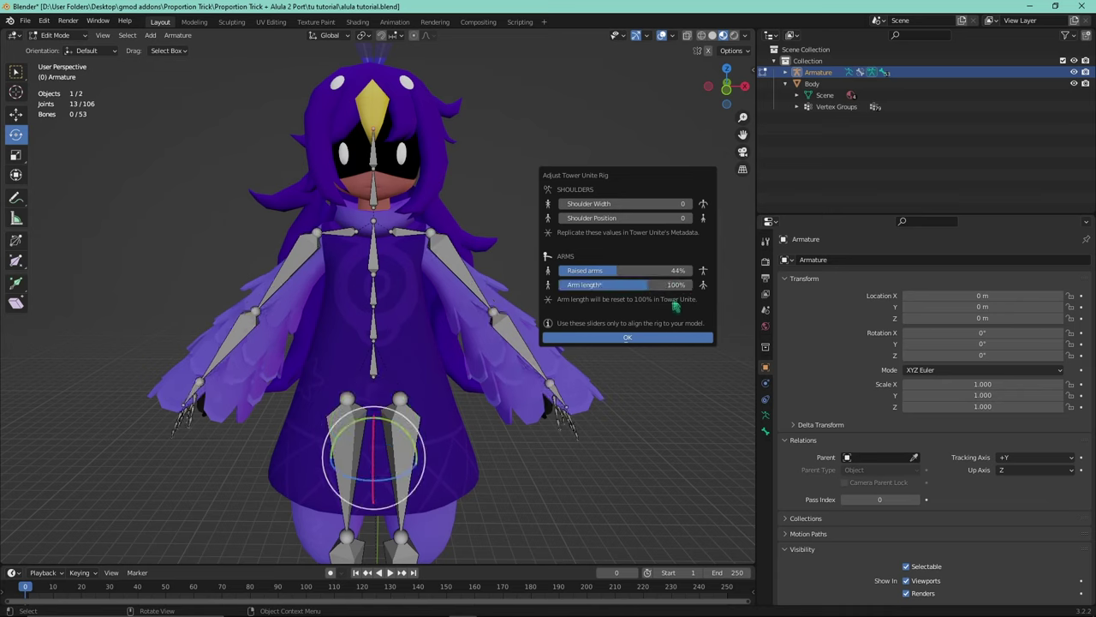
left_click(629, 338)
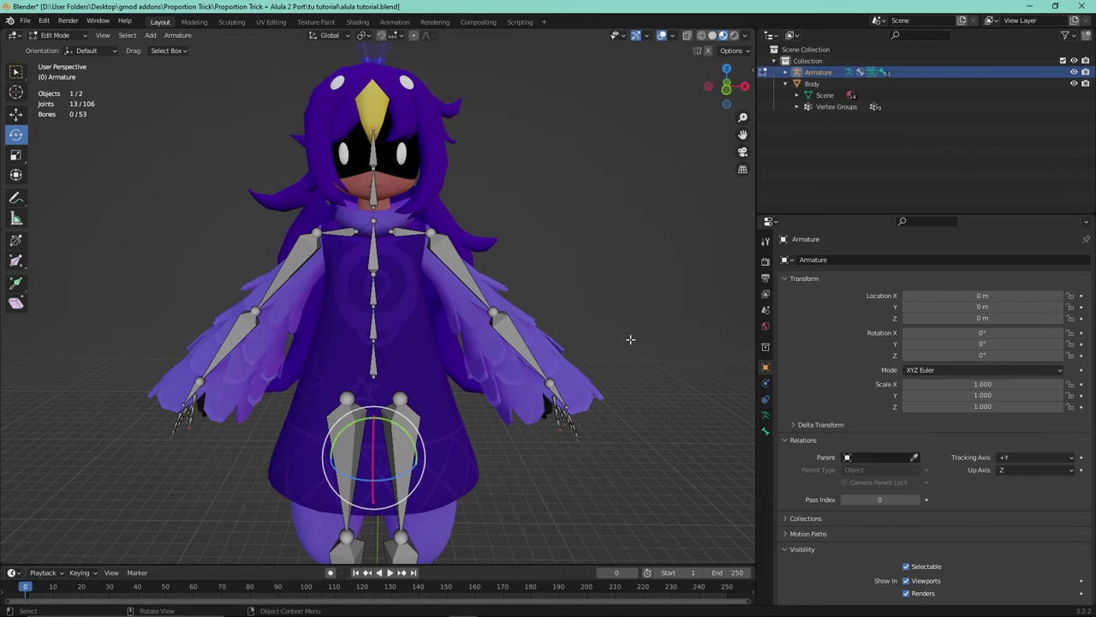
- Reopen the Tower Unite rig adjustment, lower the raised arms slightly, and accept the change
middle_click_drag(489, 278, 469, 262)
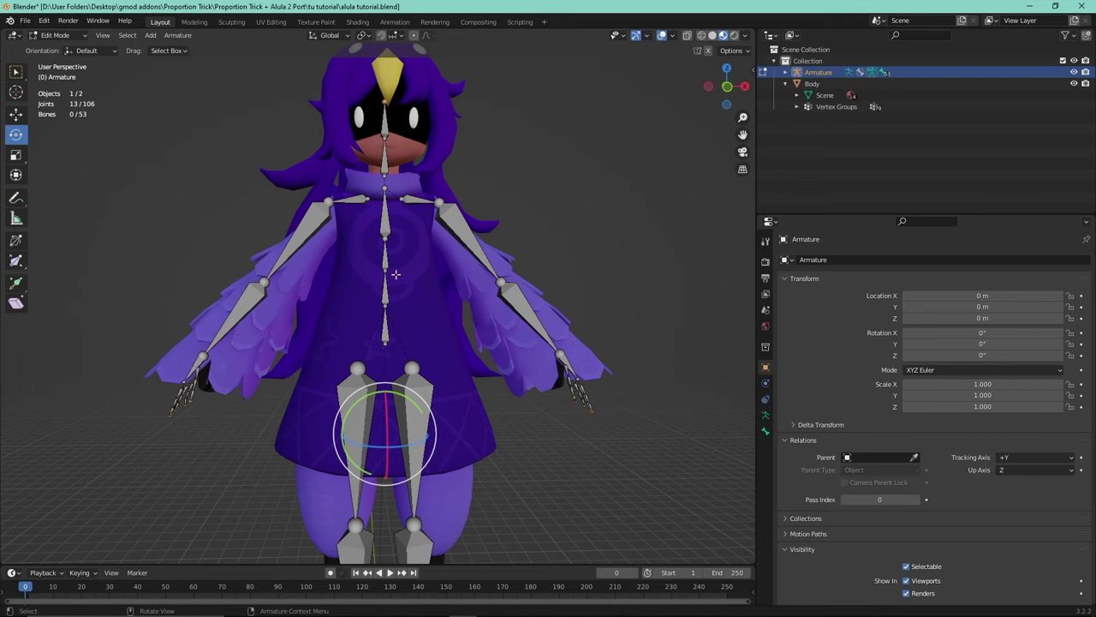
left_click(174, 36)
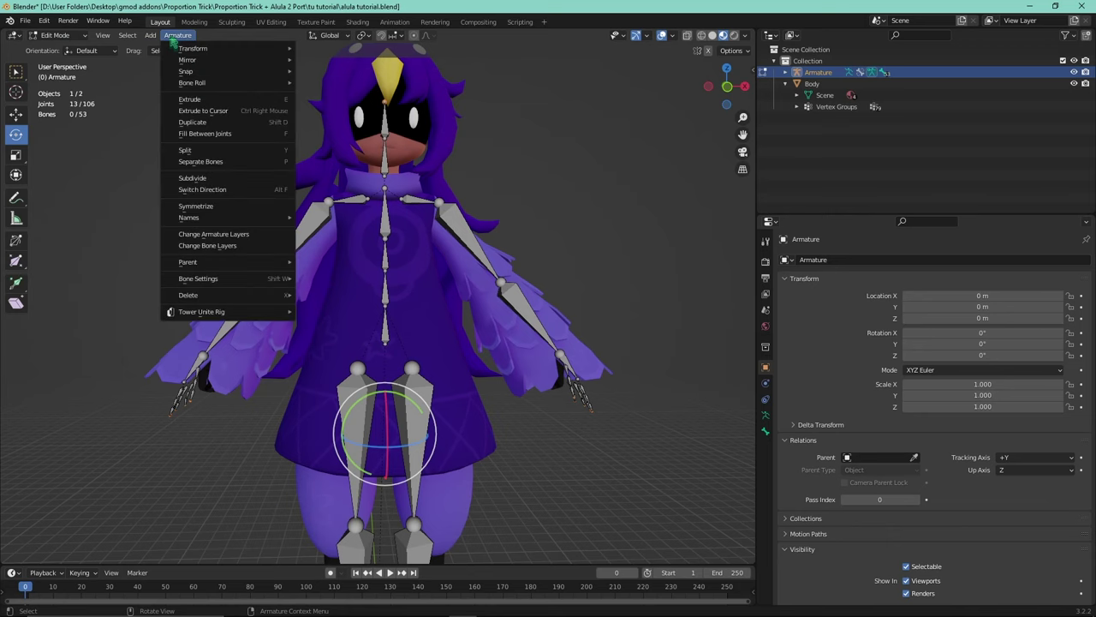
mouse_move(214, 314)
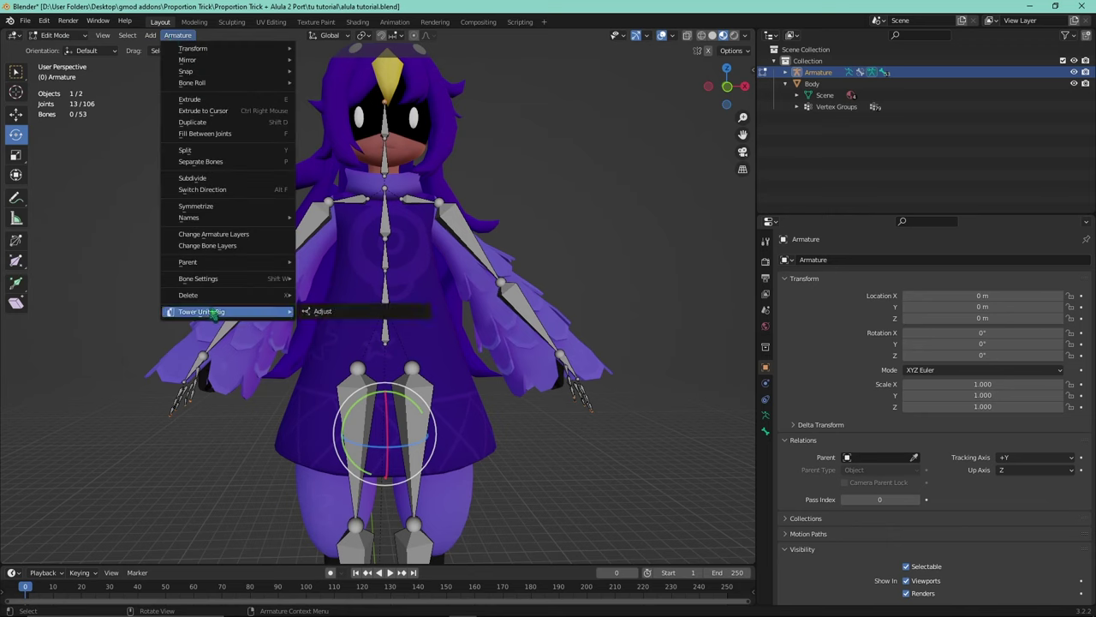
left_click(351, 311)
left_click_drag(367, 313, 567, 294)
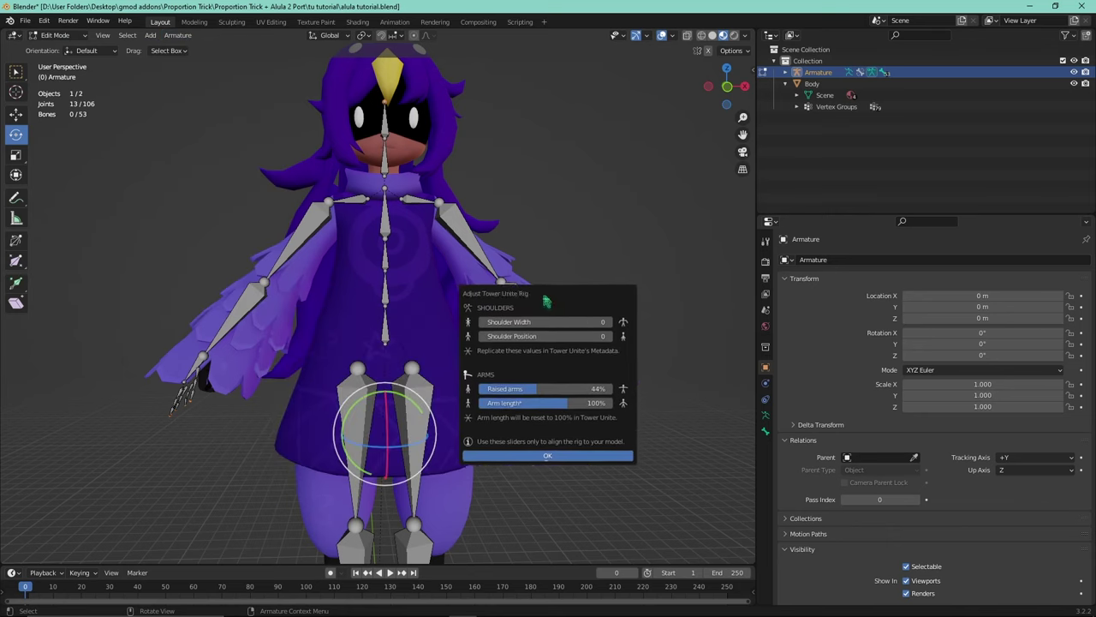
left_click_drag(542, 392, 534, 391)
left_click(552, 458)
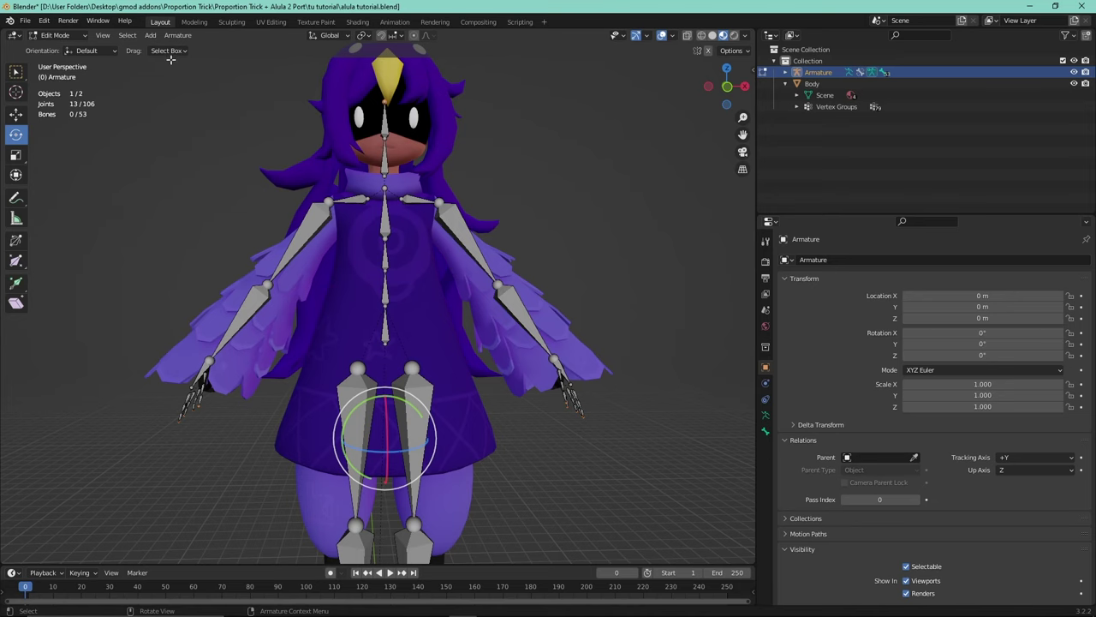
- Return to Object Mode and add an Armature modifier to the Body mesh with Armature as its object
left_click(57, 35)
left_click(64, 51)
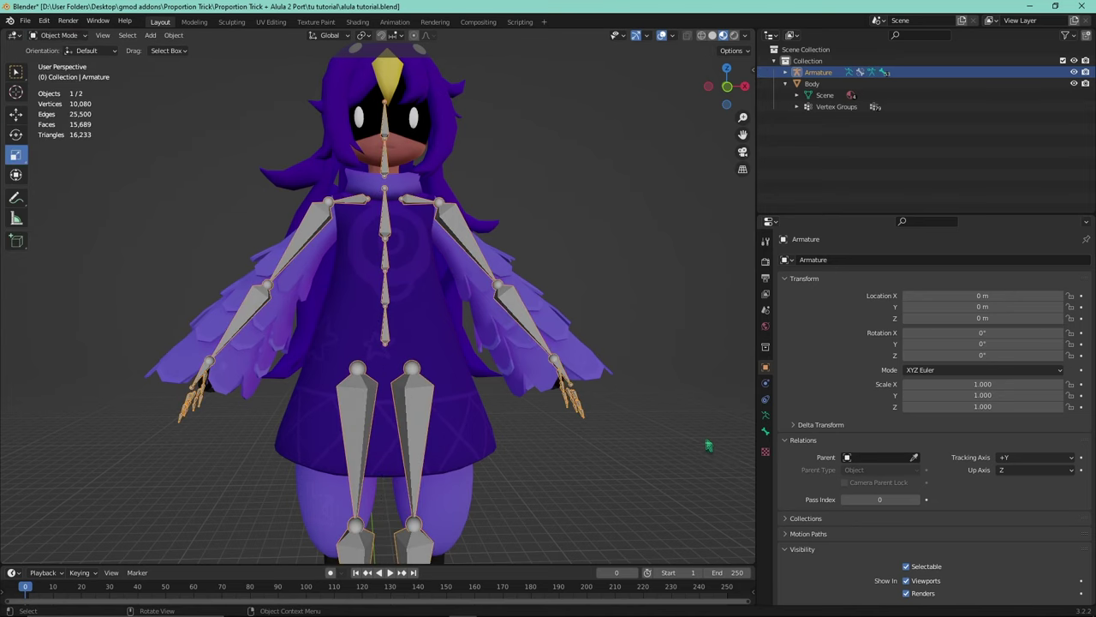
left_click(574, 358)
left_click(766, 383)
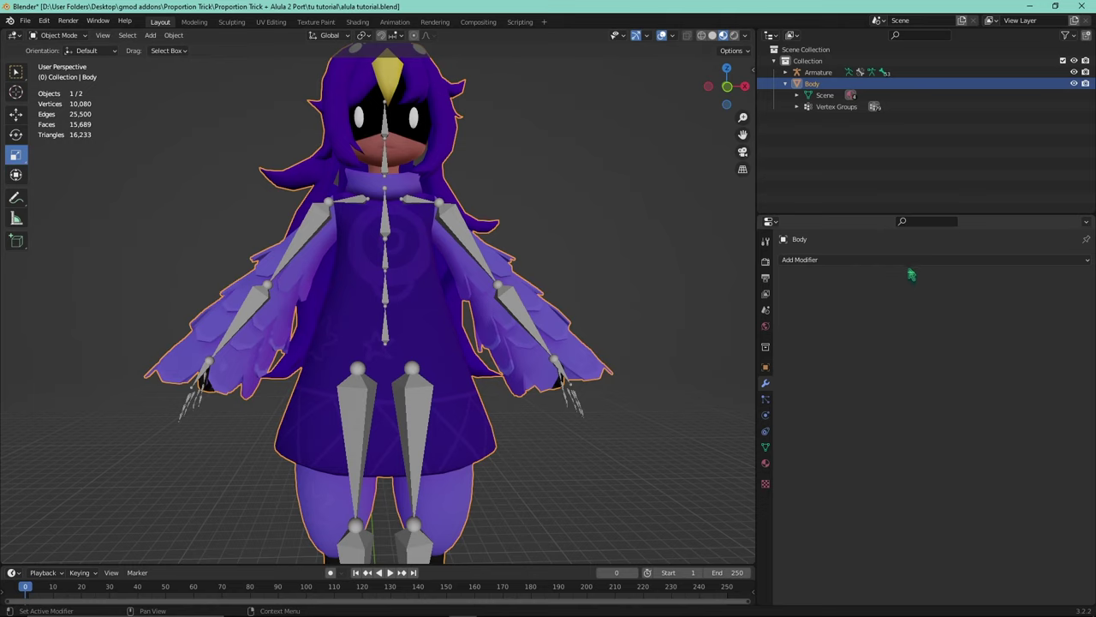
left_click(850, 261)
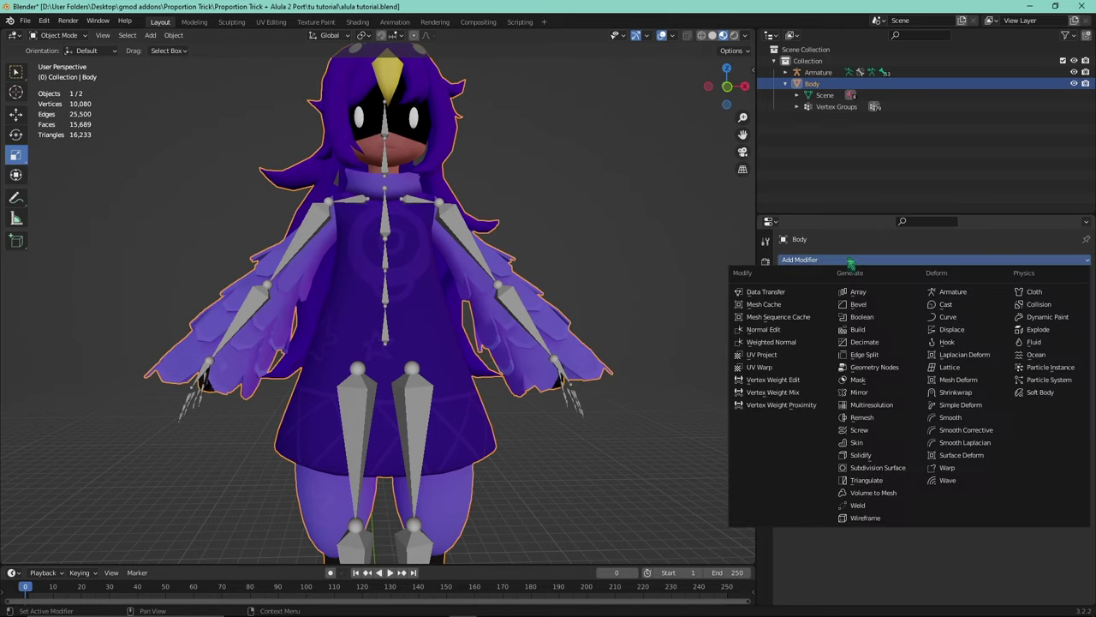
left_click(952, 292)
left_click(946, 296)
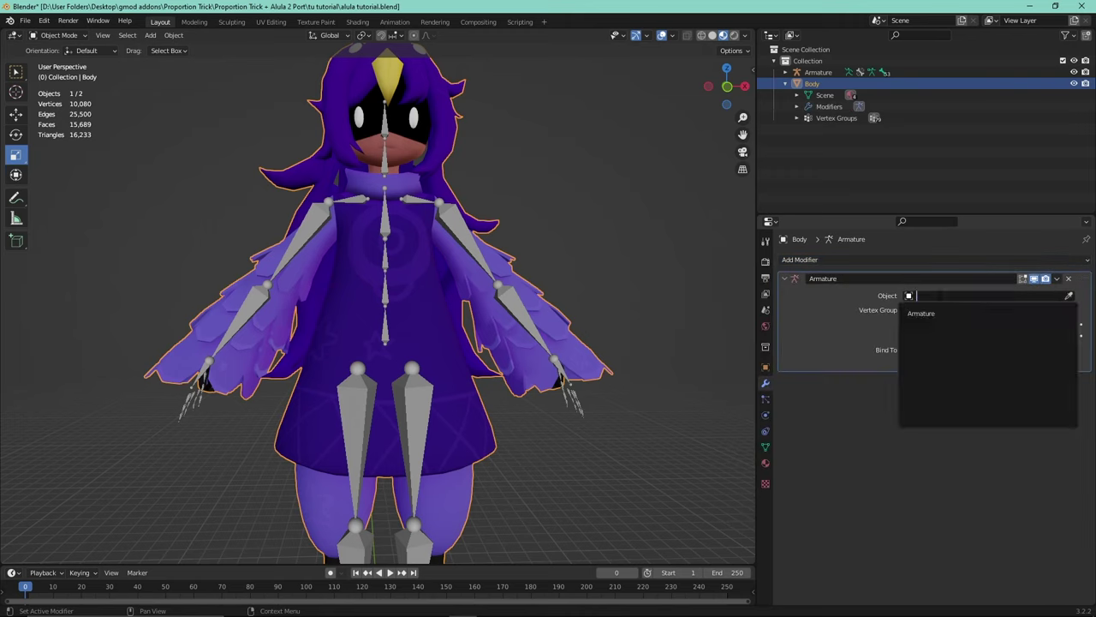
left_click(941, 313)
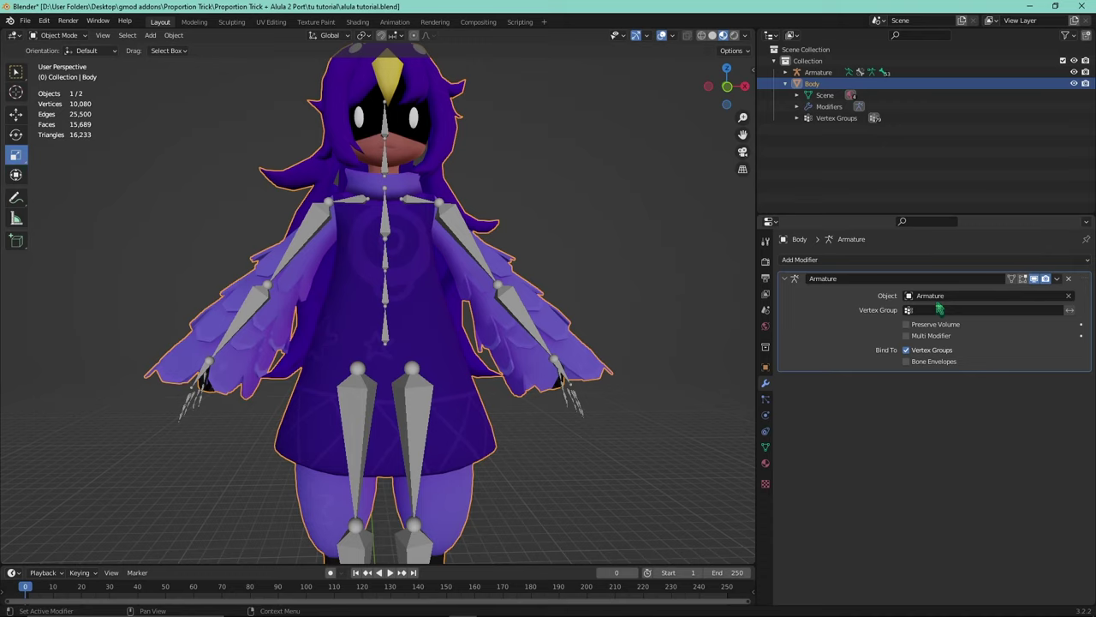
- Test the rig in Pose Mode by rotating the left upper arm bone, cancel the rotation, and return to Object Mode
left_click(829, 73)
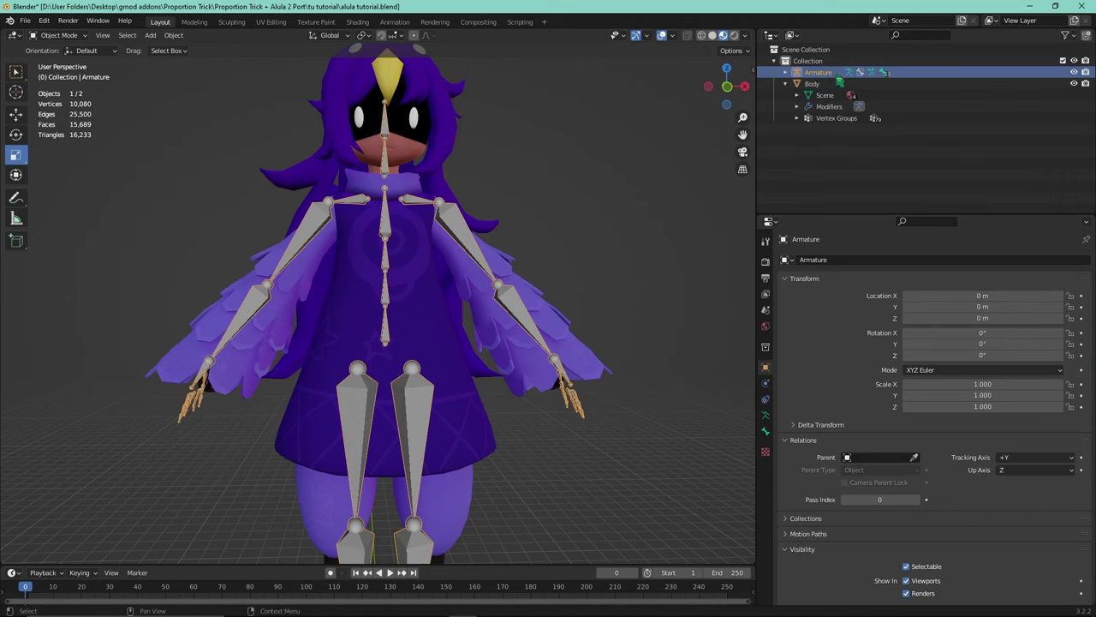
left_click(832, 105)
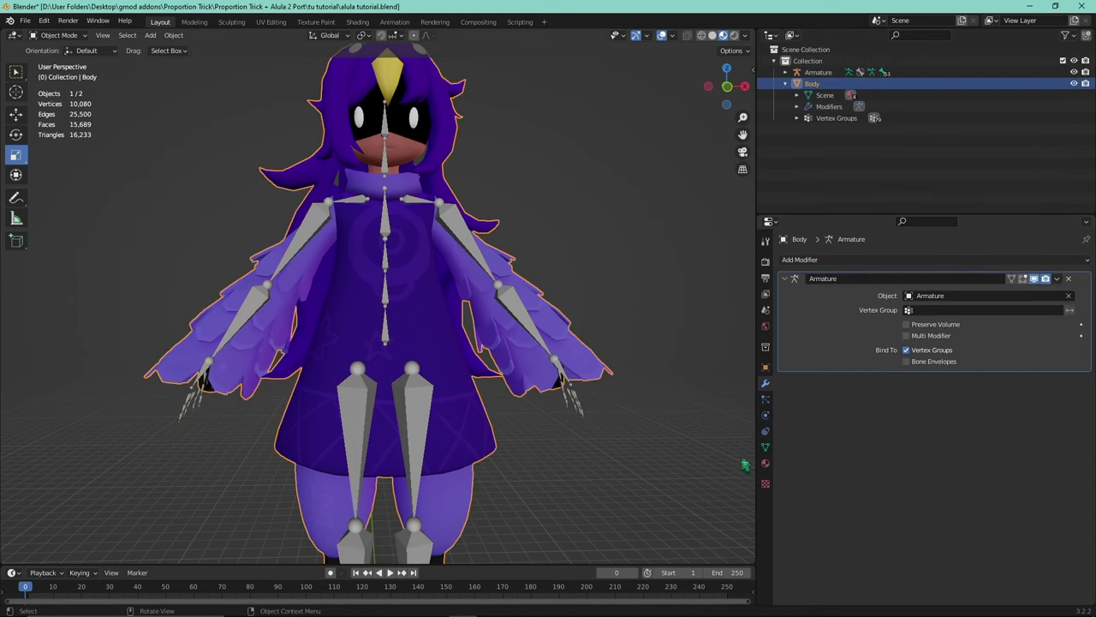
left_click(58, 35)
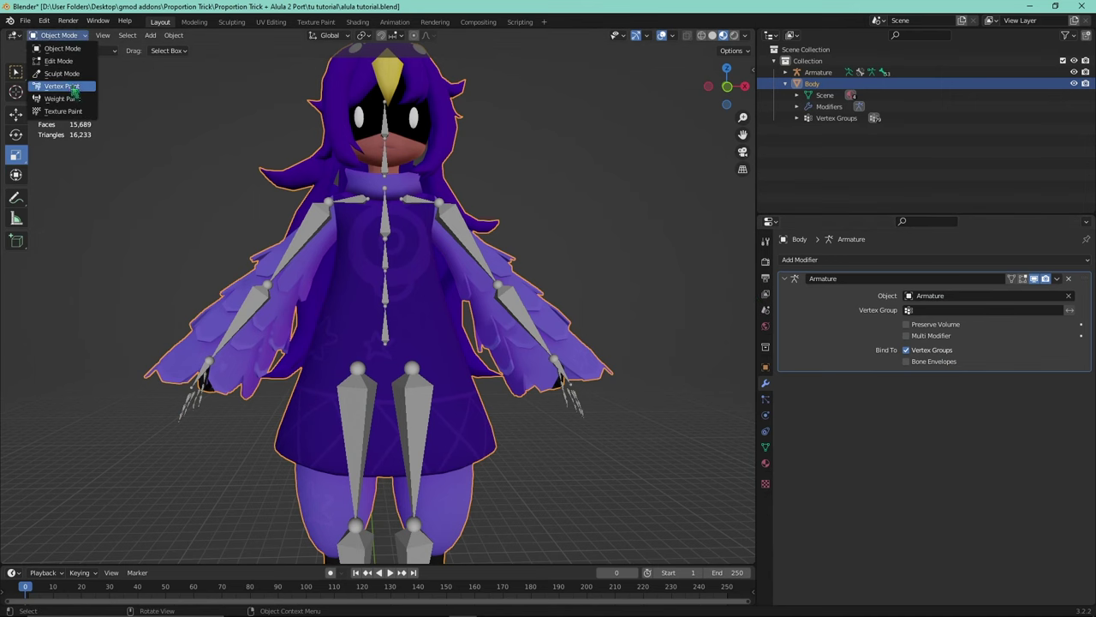
left_click(472, 240)
left_click(58, 35)
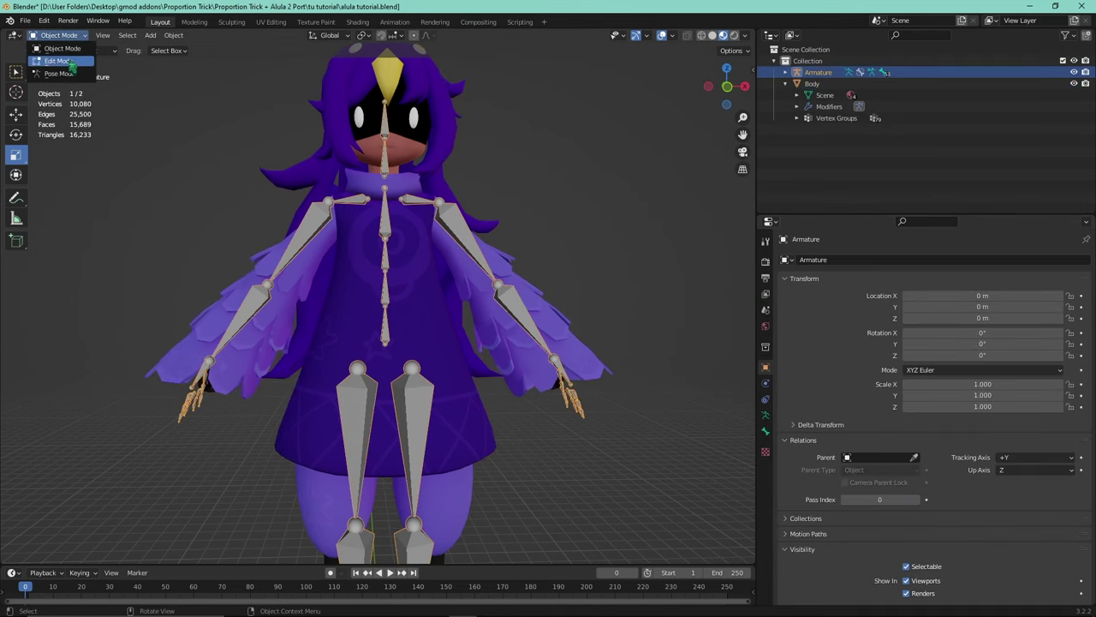
left_click(59, 73)
left_click(459, 235)
key("r")
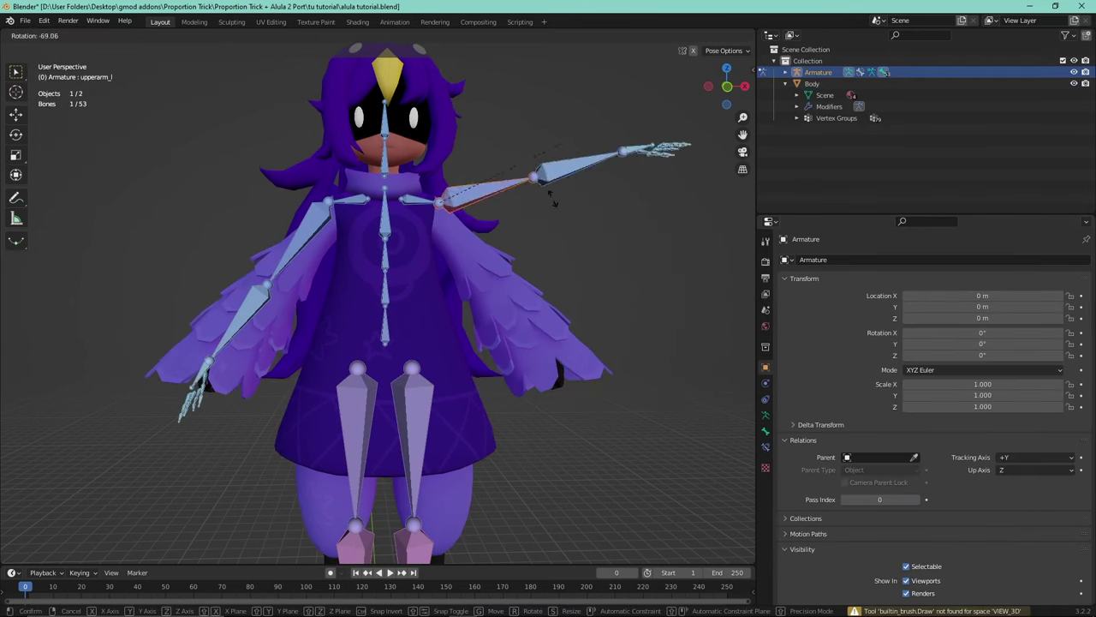
left_click(545, 245)
left_click(58, 35)
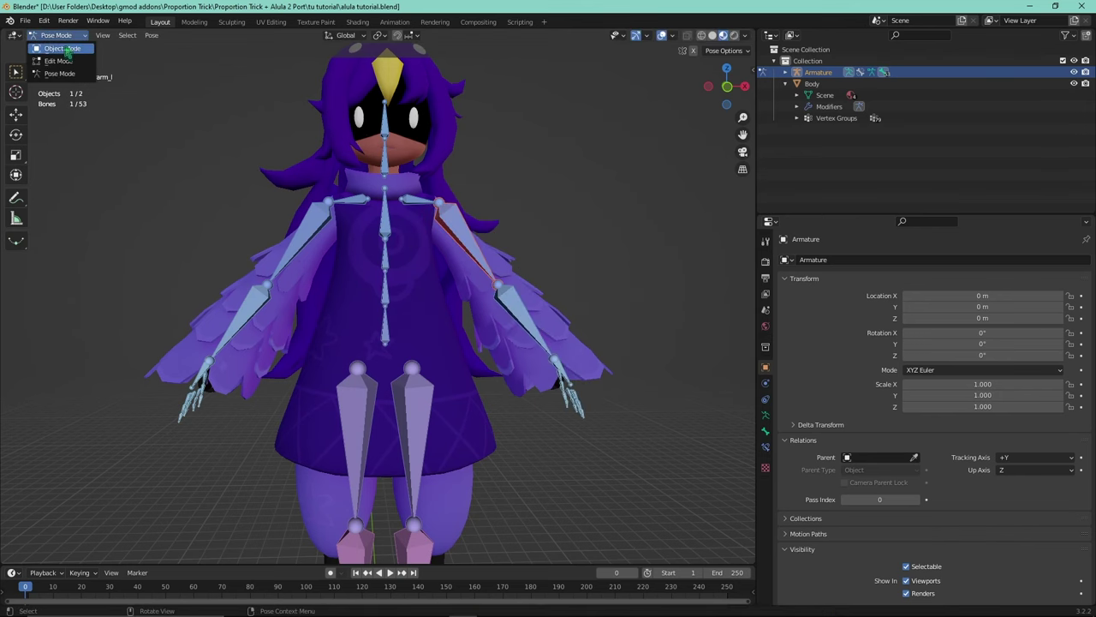
left_click(64, 49)
- Show the Body mesh's vertex groups, expand the Armature in the scene hierarchy, and select the Pelvis vertex group
left_click(440, 341)
left_click(765, 449)
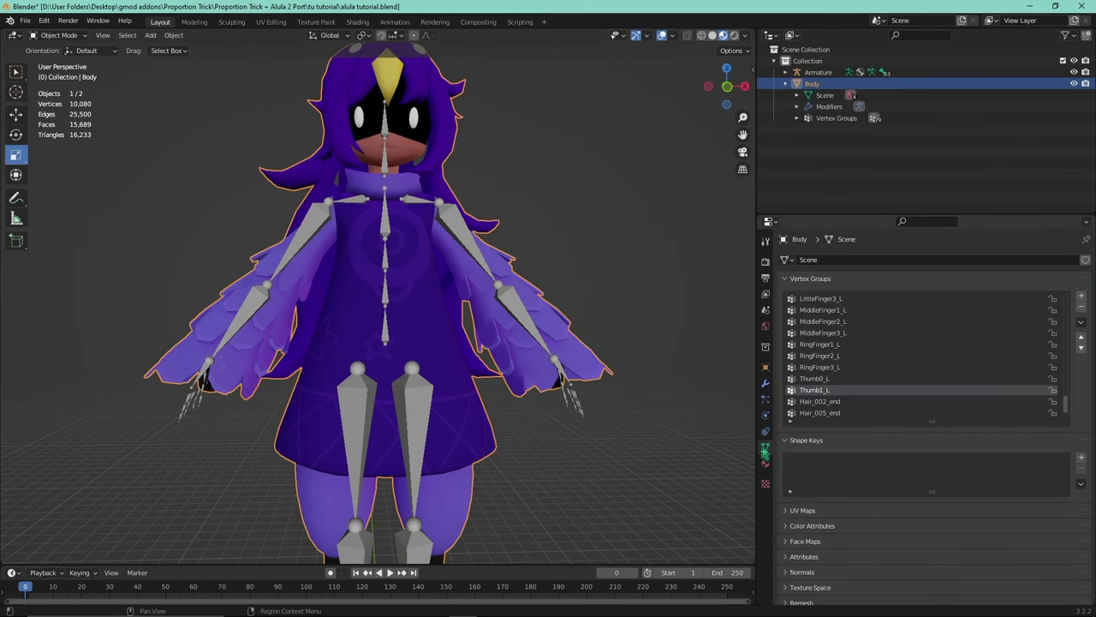
right_click(512, 291)
mouse_move(514, 285)
left_click(598, 278)
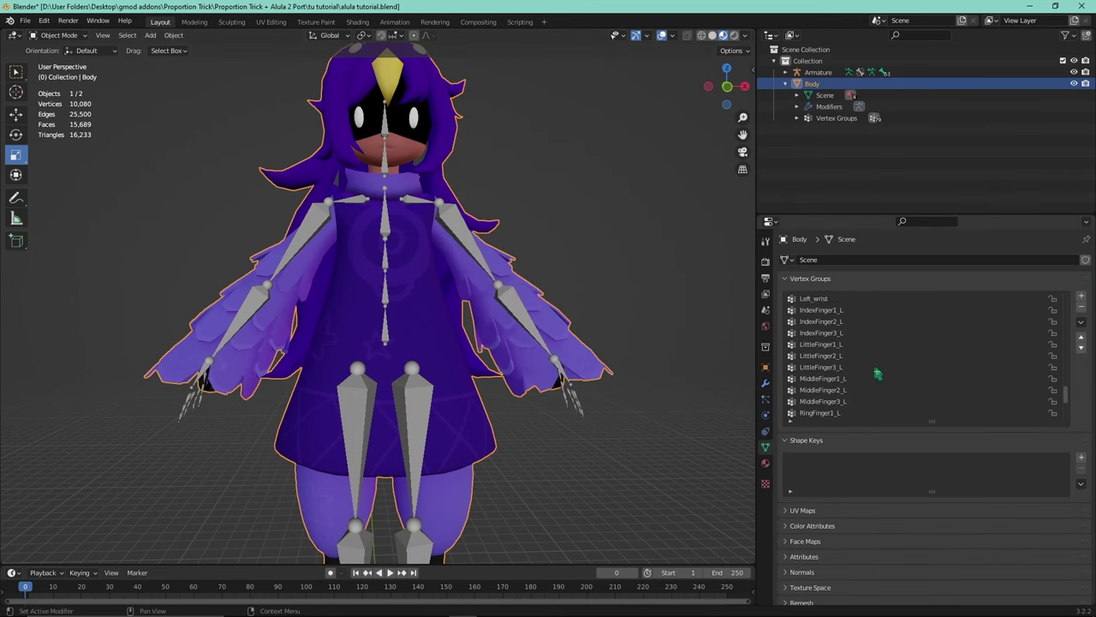
scroll(877, 374, "up", 10)
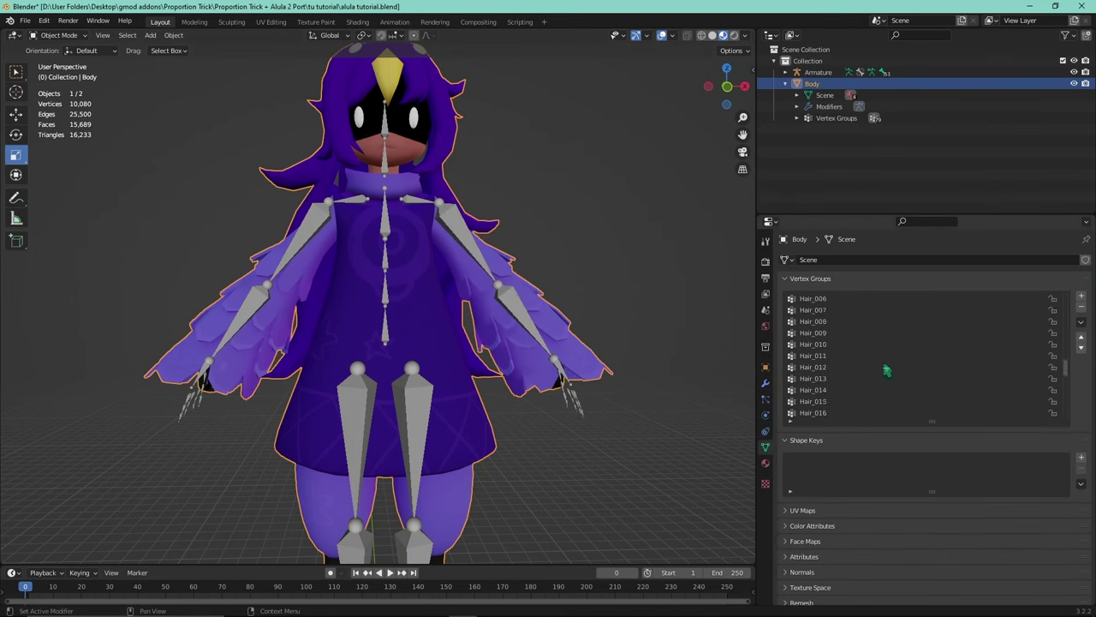
left_click(785, 72)
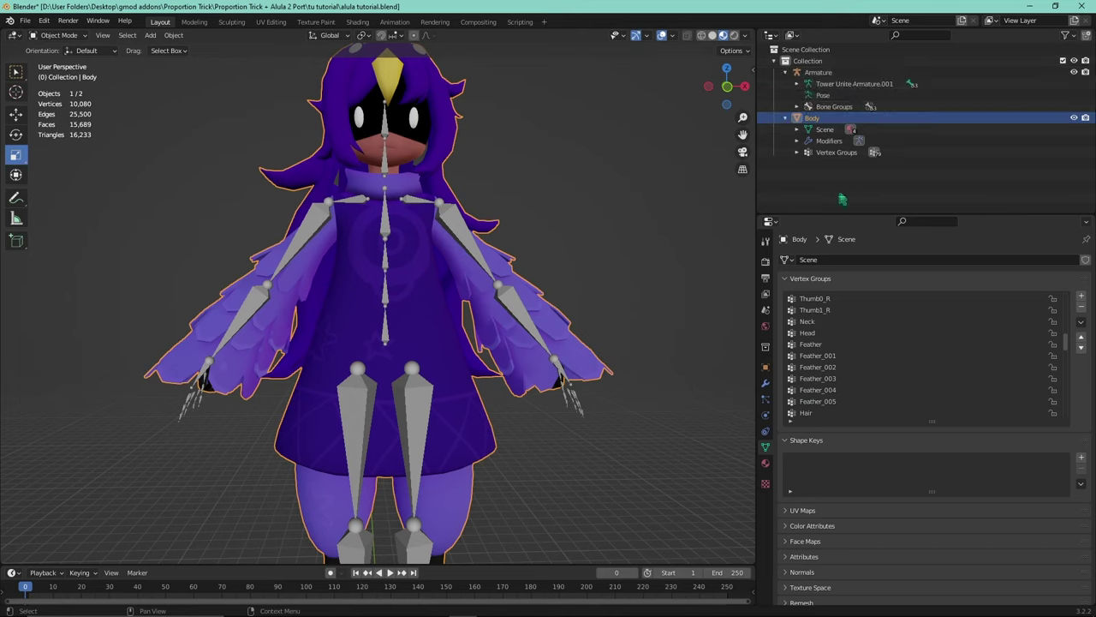
scroll(883, 368, "up", 10)
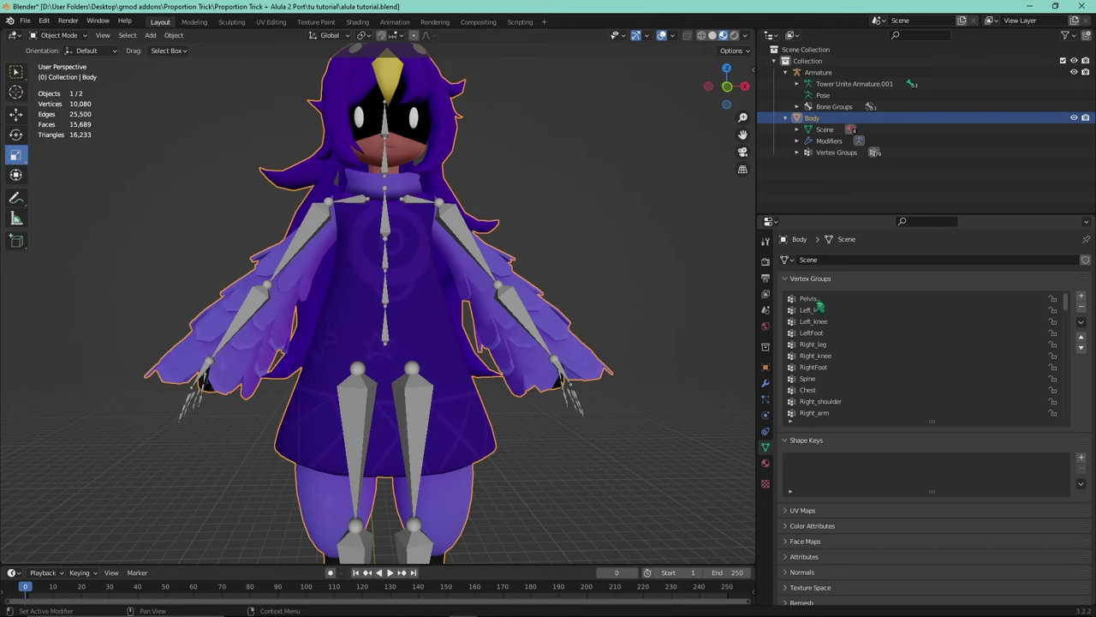
left_click(819, 299)
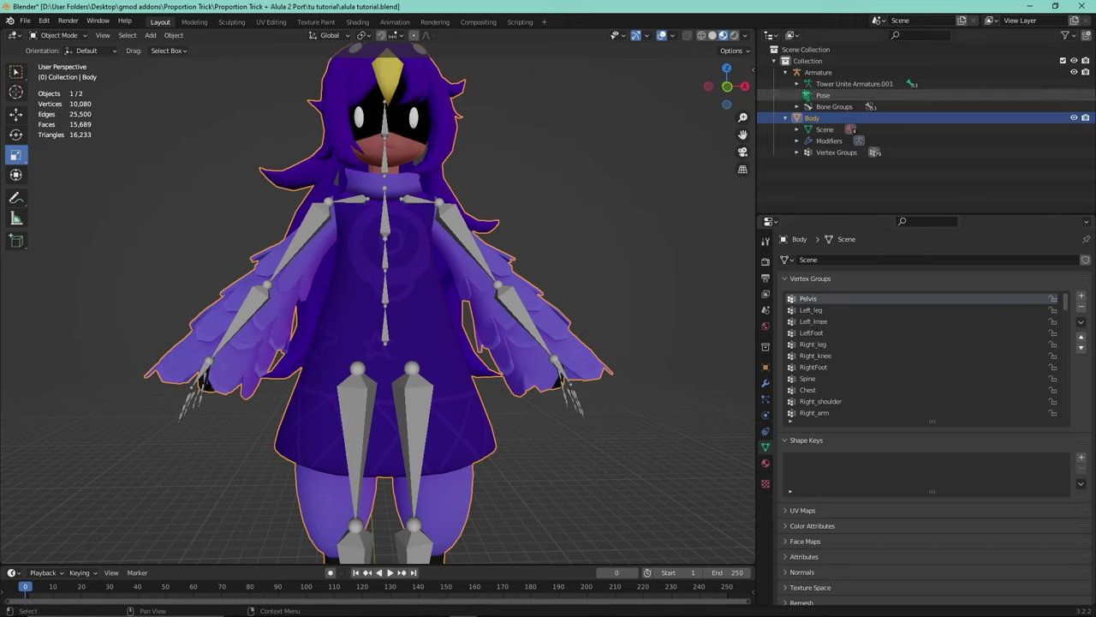
- Expand the Tower Unite bone hierarchy through root, pelvis and spine, and rename the Pelvis vertex group to pelvis
left_click(797, 83)
left_click(807, 96)
left_click(820, 108)
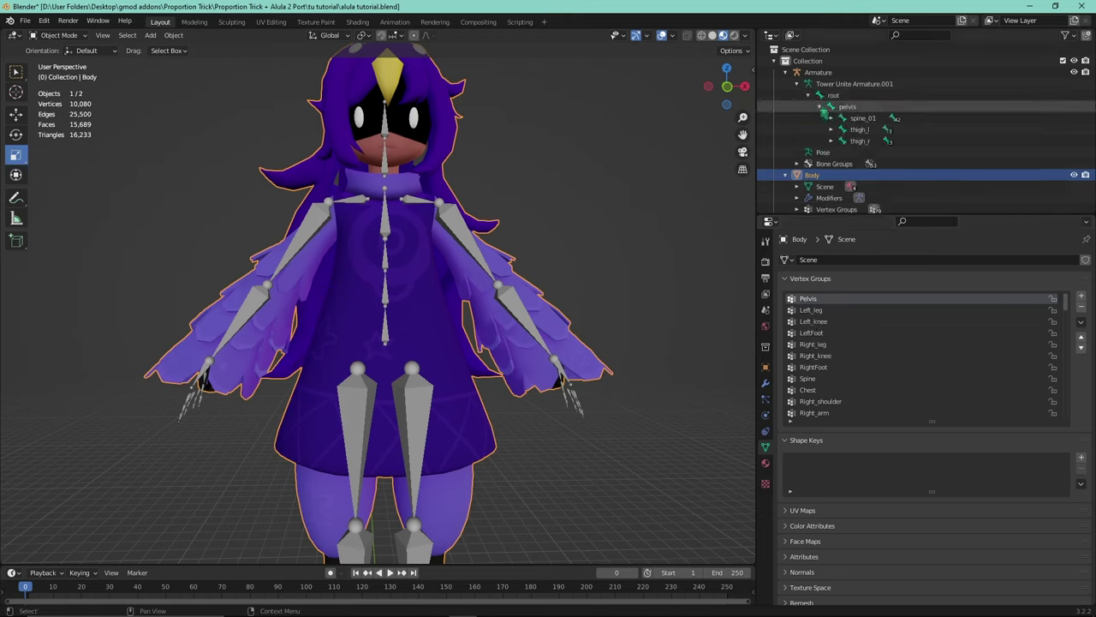
left_click(830, 117)
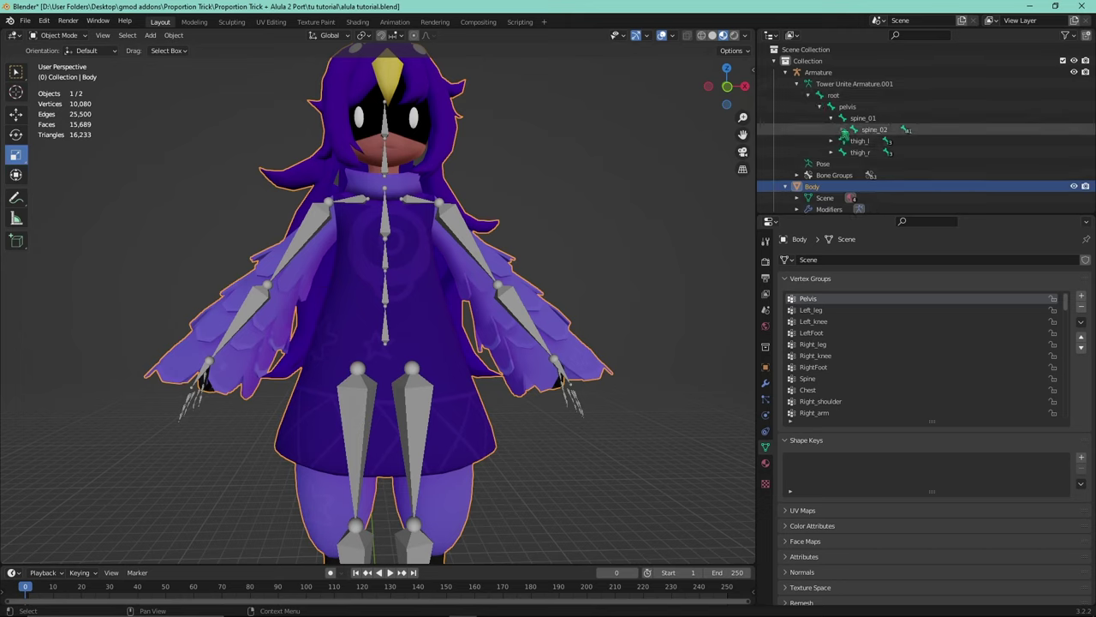
left_click(842, 130)
scroll(847, 133, "down", 1)
left_click(854, 117)
left_click(865, 129)
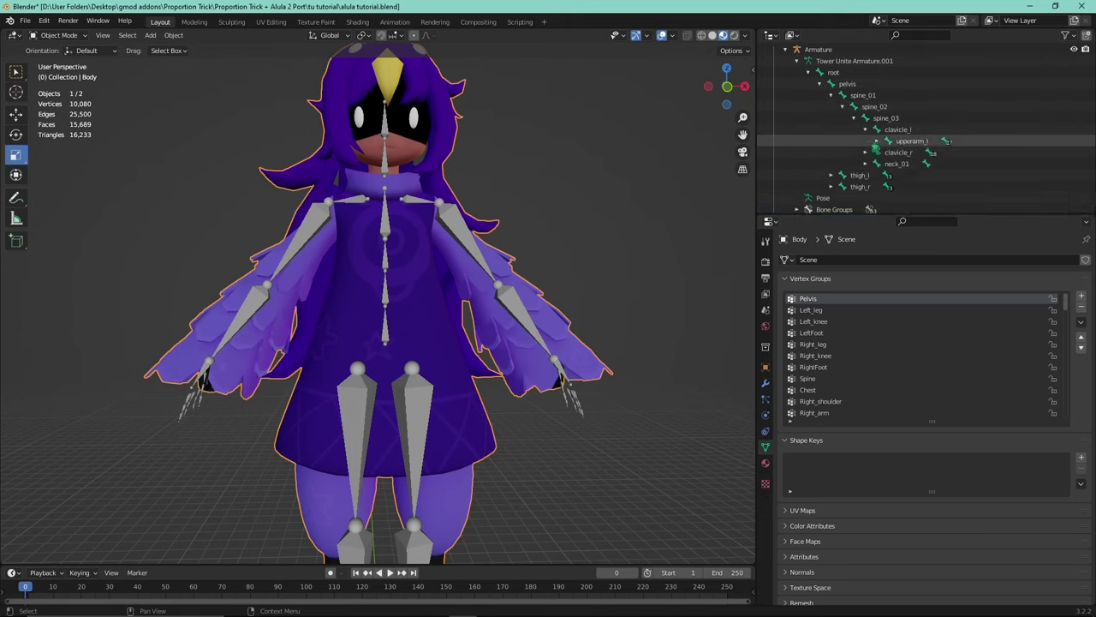
left_click(876, 141)
left_click(888, 152)
left_click(865, 130)
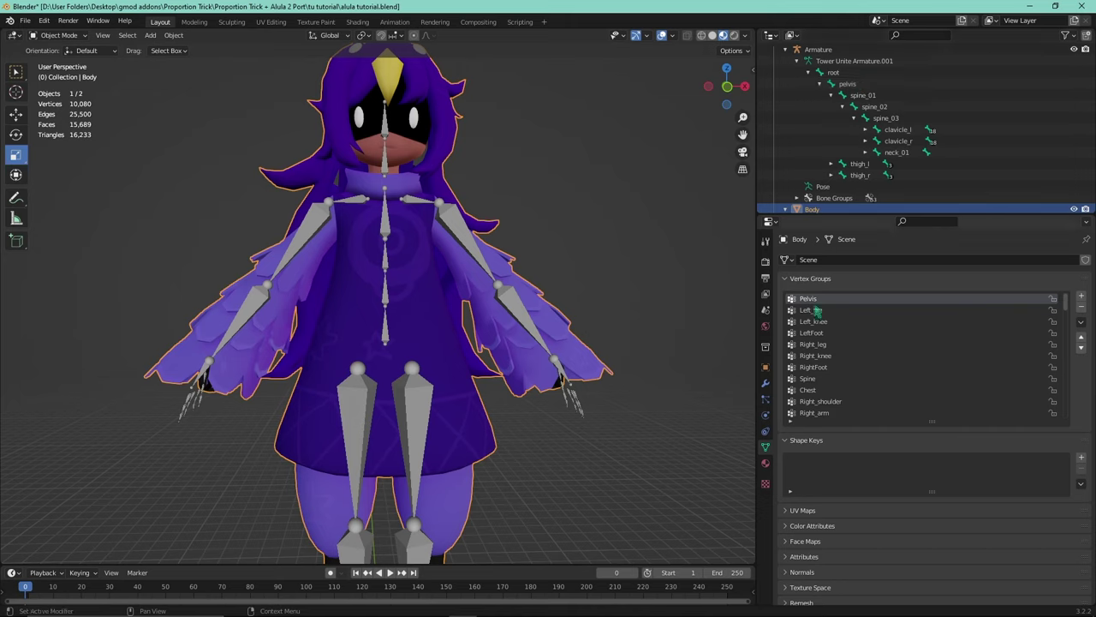
double_click(865, 302)
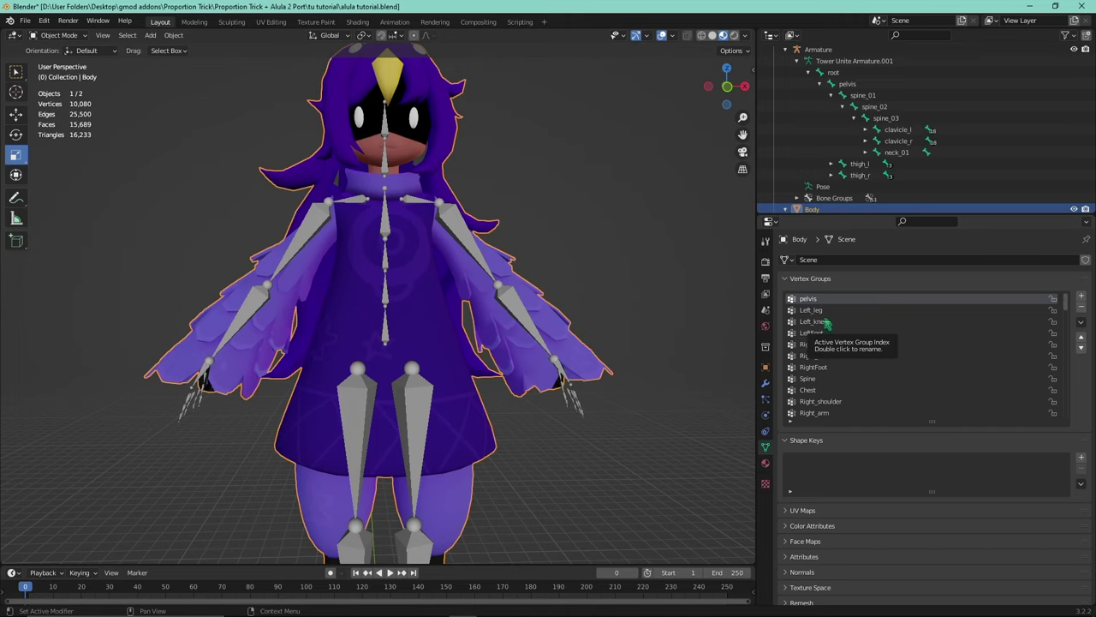
- Expand the left leg's bone chain down to ball_l and rename the Left_leg vertex group to thigh_l
scroll(886, 175, "down", 1)
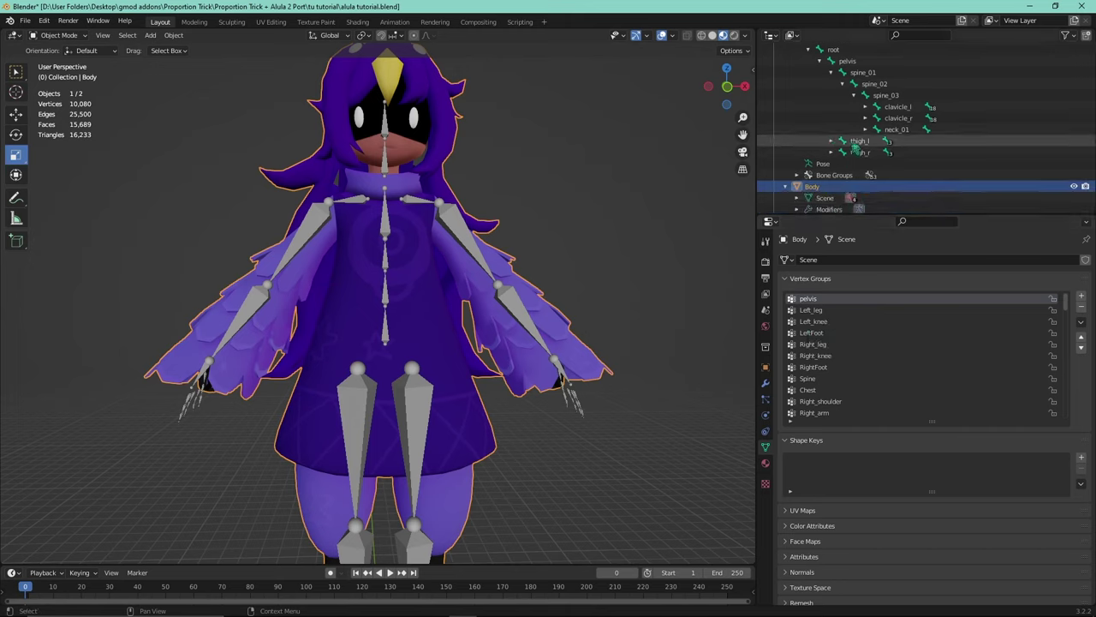
left_click(830, 140)
left_click(842, 152)
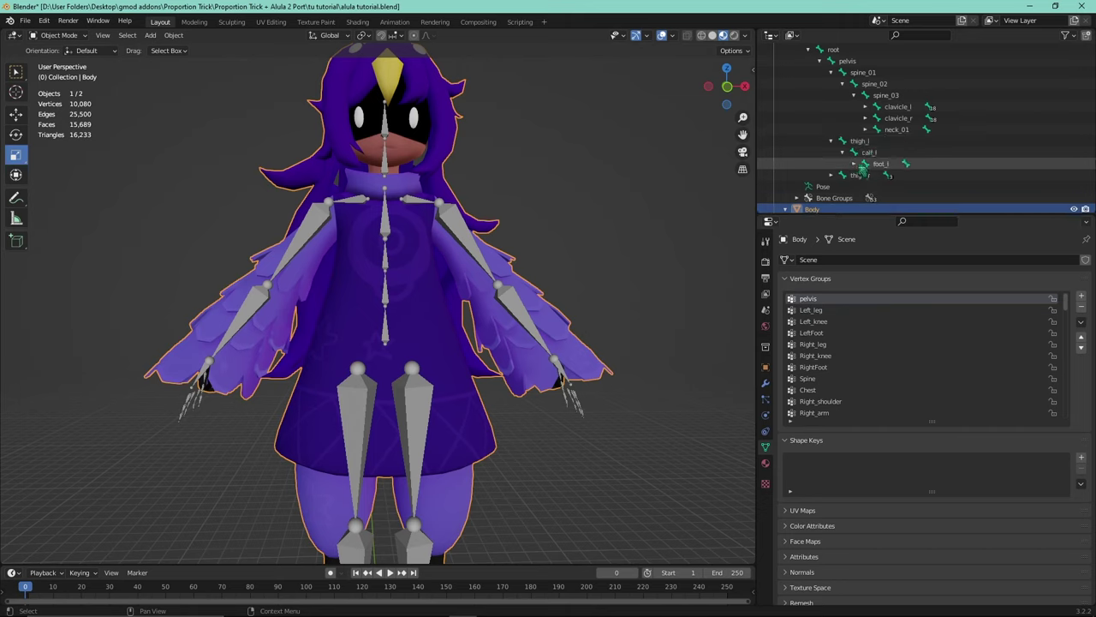
left_click(853, 162)
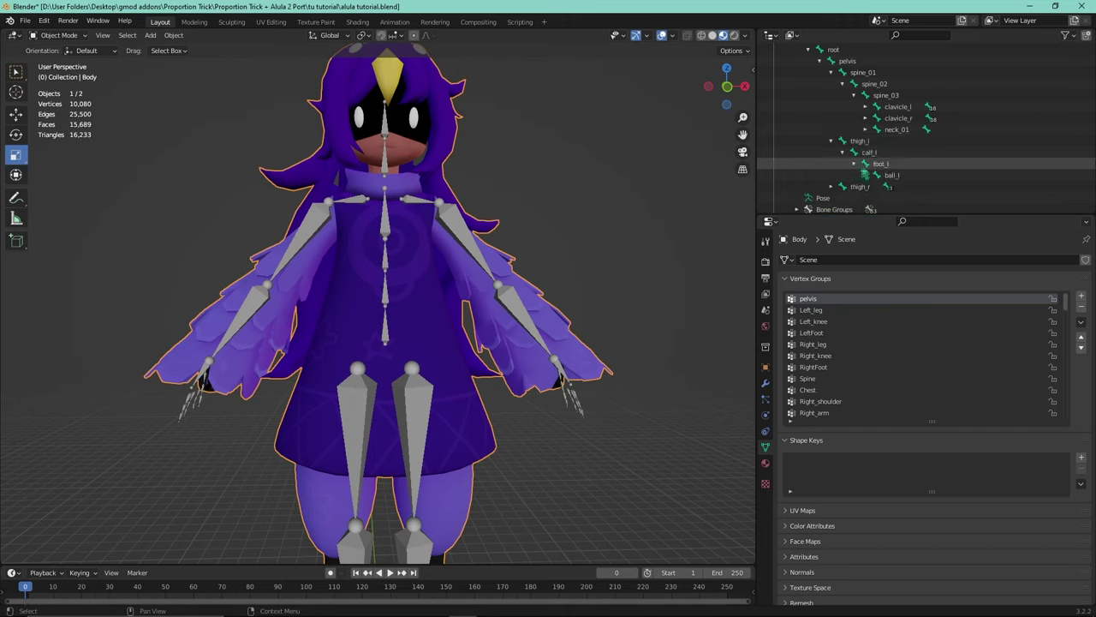
double_click(814, 310)
type("thigh_l")
key("Return")
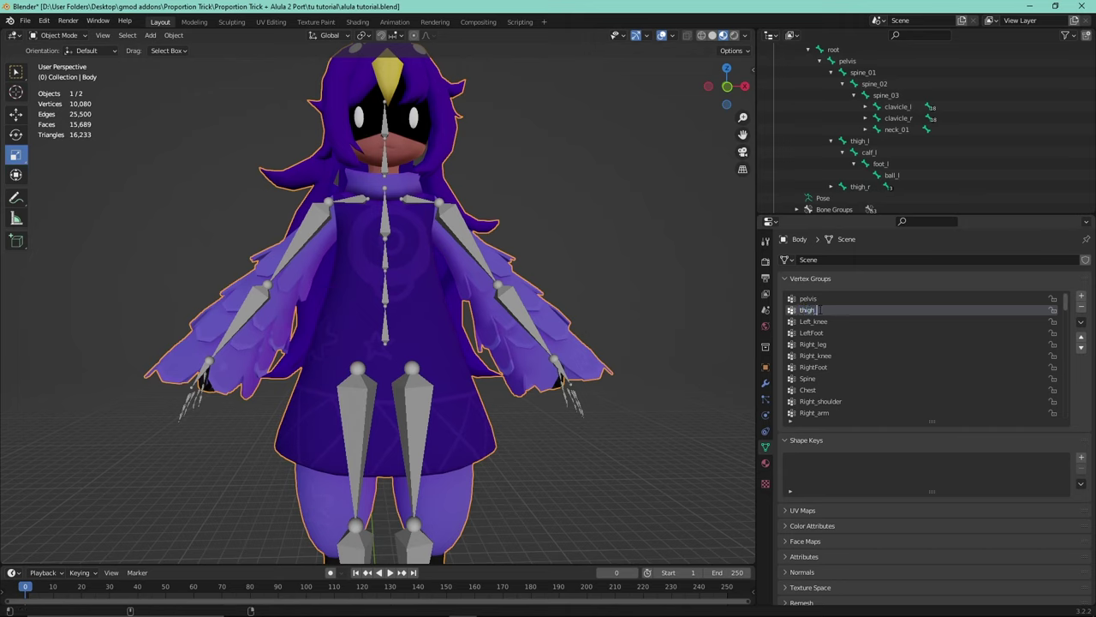
- Rename the Left_knee vertex group to calf_l and the LeftFoot vertex group to foot_l
double_click(816, 321)
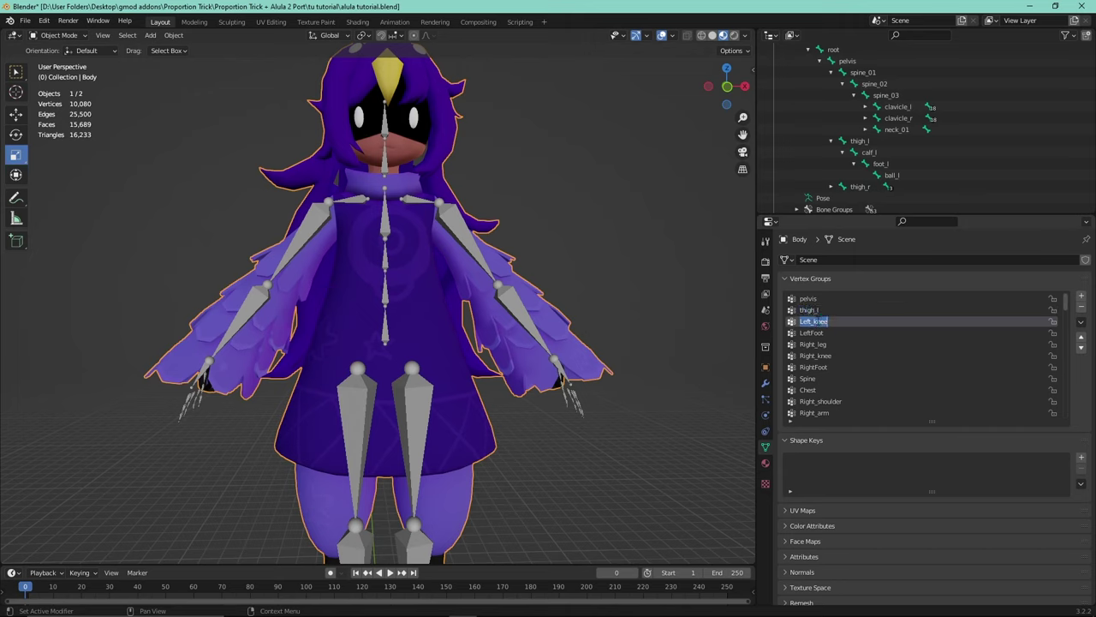
type("calf_l")
double_click(809, 334)
type("foot_l")
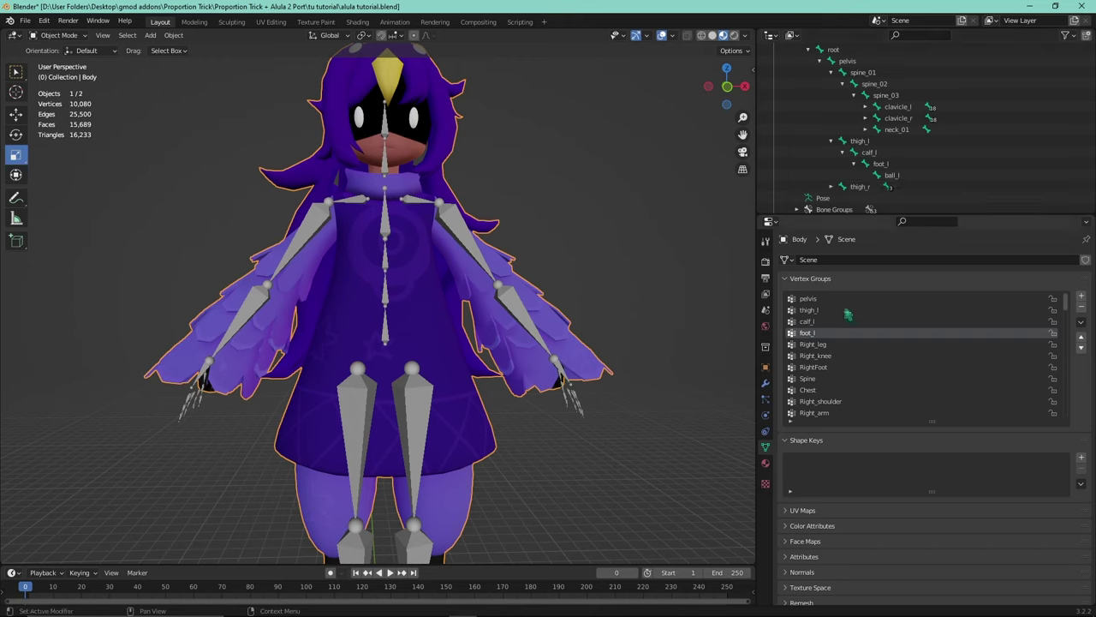
- Rename the Right_leg vertex group to thigh_r and the Right_knee vertex group to calf_r
left_click(824, 344)
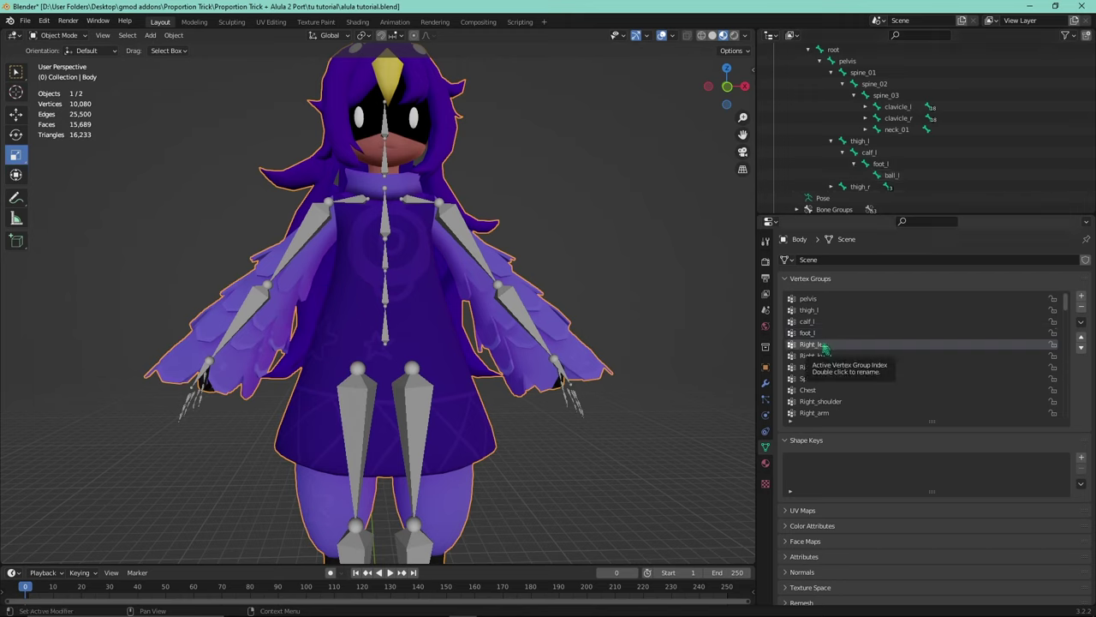
double_click(824, 345)
type("thigh")
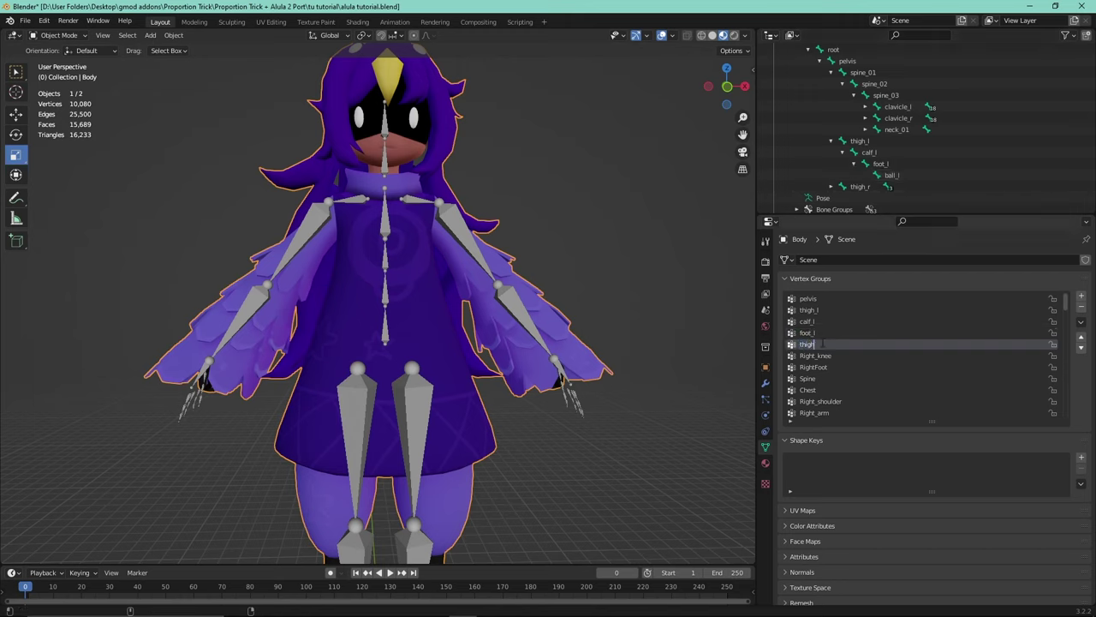
type("_r")
double_click(816, 356)
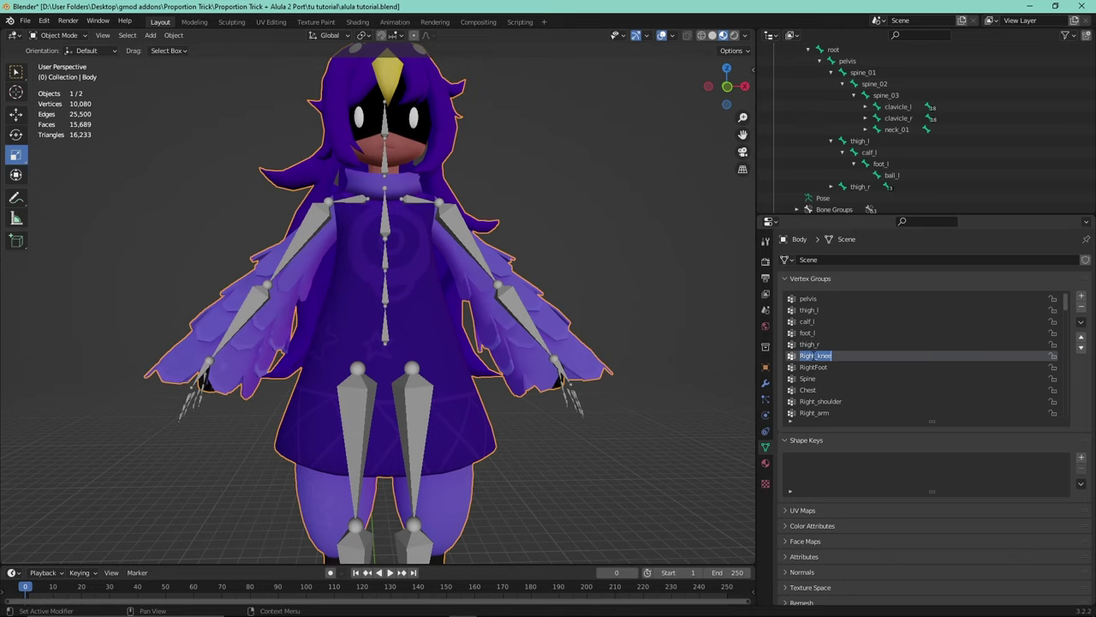
type("calf_r")
- Expand the right leg's bone chain down to ball_r and rename the RightFoot vertex group to foot_r
left_click(830, 186)
left_click(842, 198)
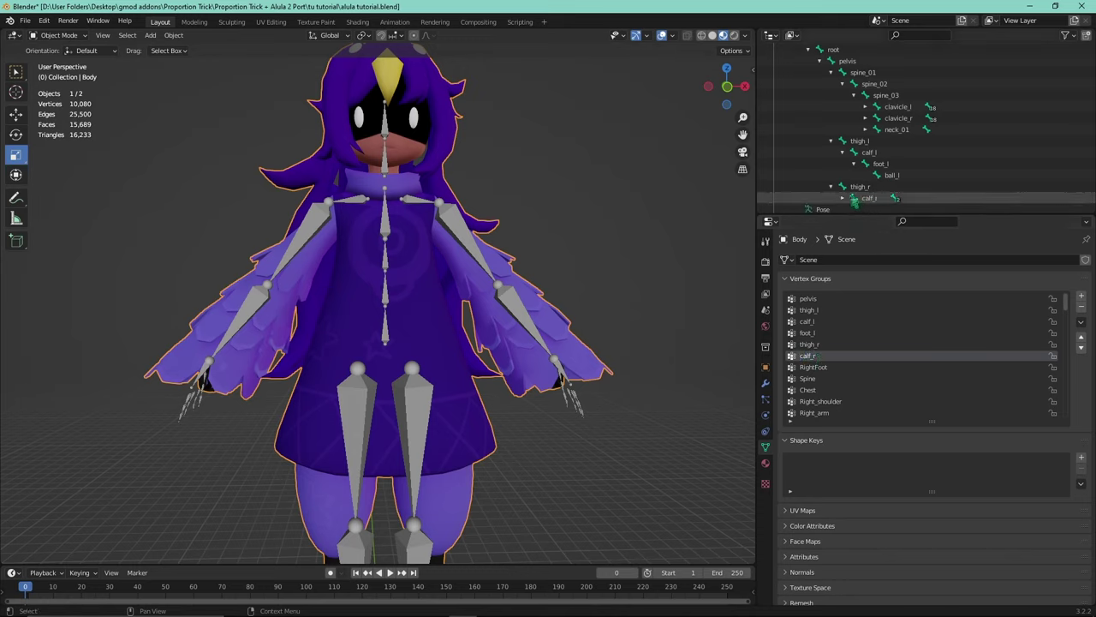
scroll(891, 205, "down", 2)
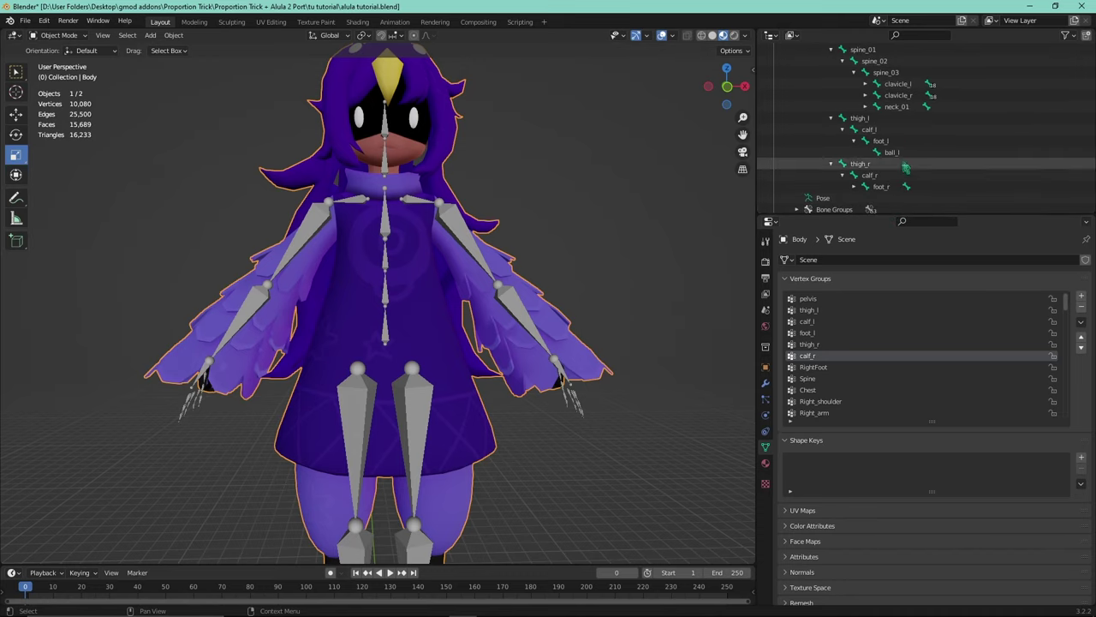
double_click(818, 367)
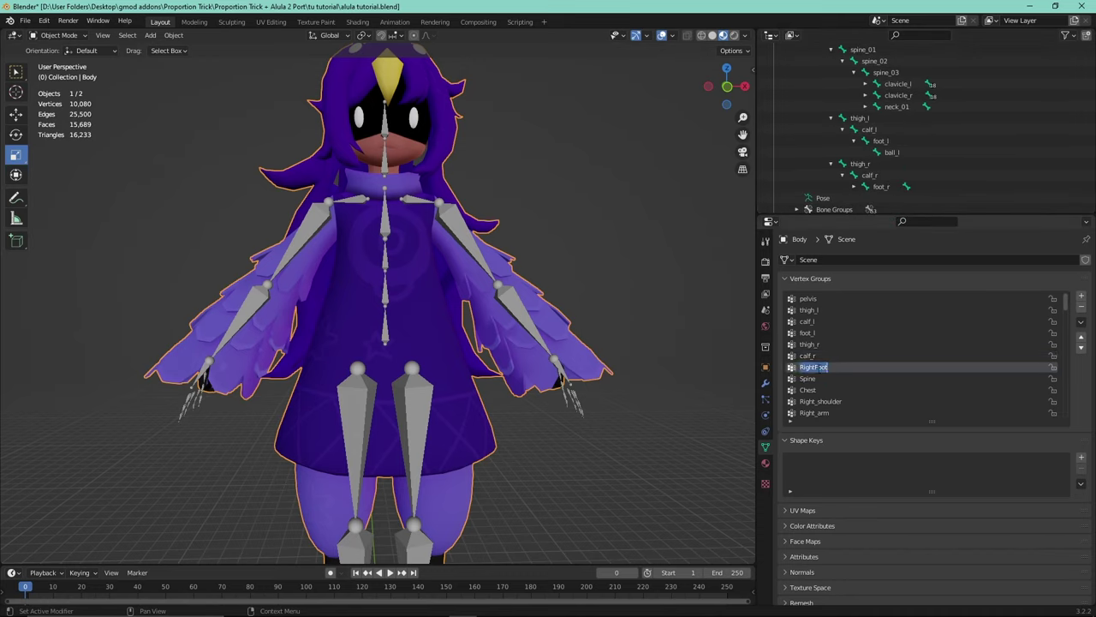
type("foot_r")
left_click(854, 186)
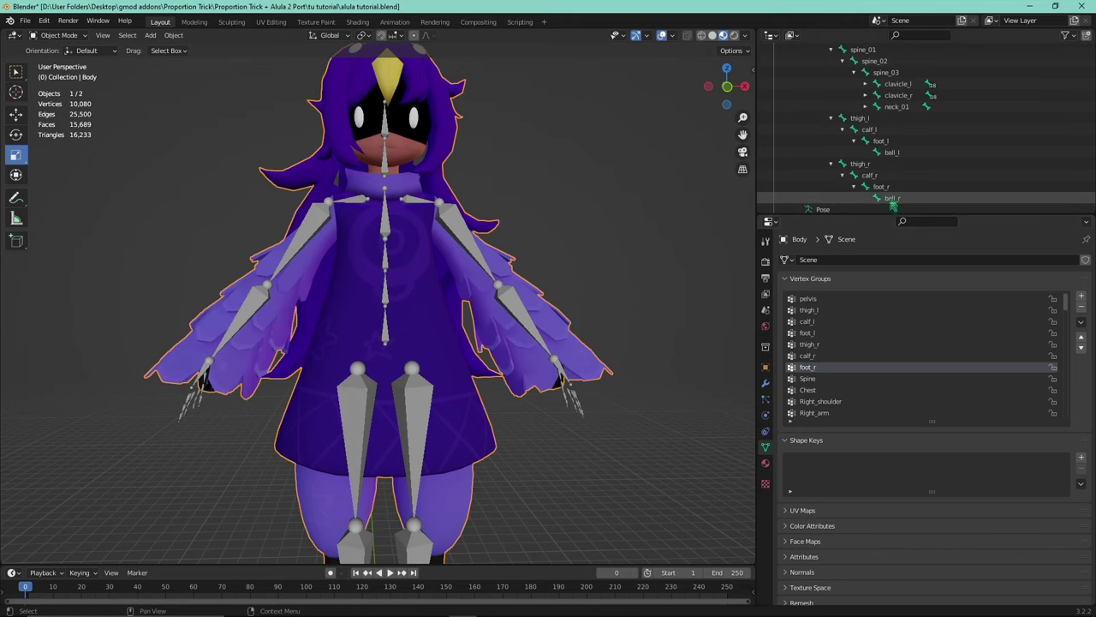
- Select the Tower Unite armature instead of the Body mesh and switch it to Pose Mode
middle_click_drag(451, 475, 425, 482)
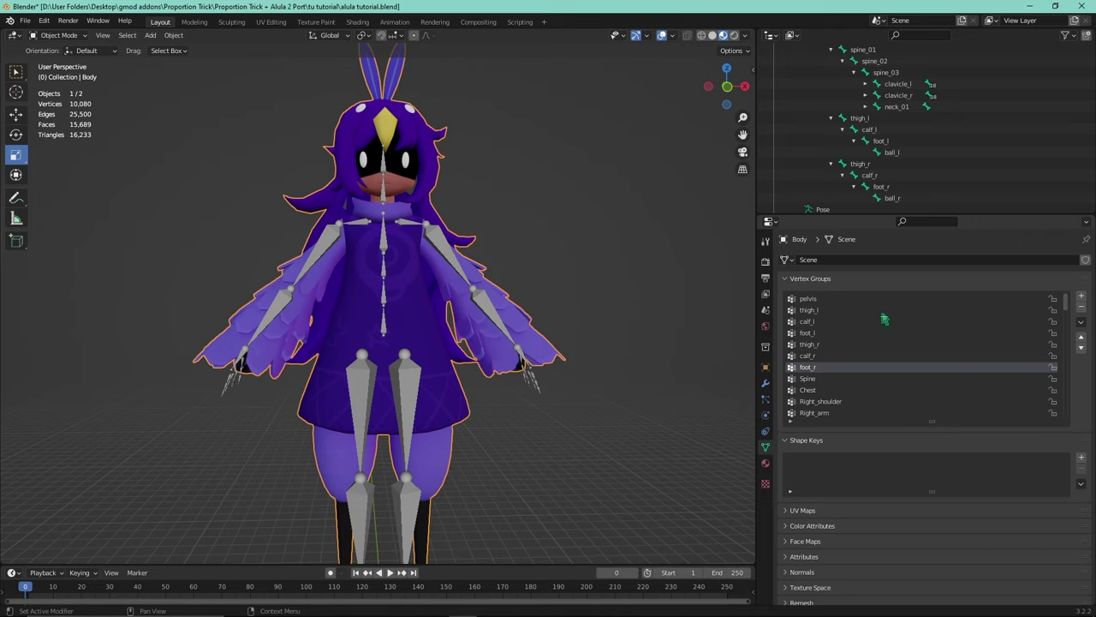
left_click(57, 36)
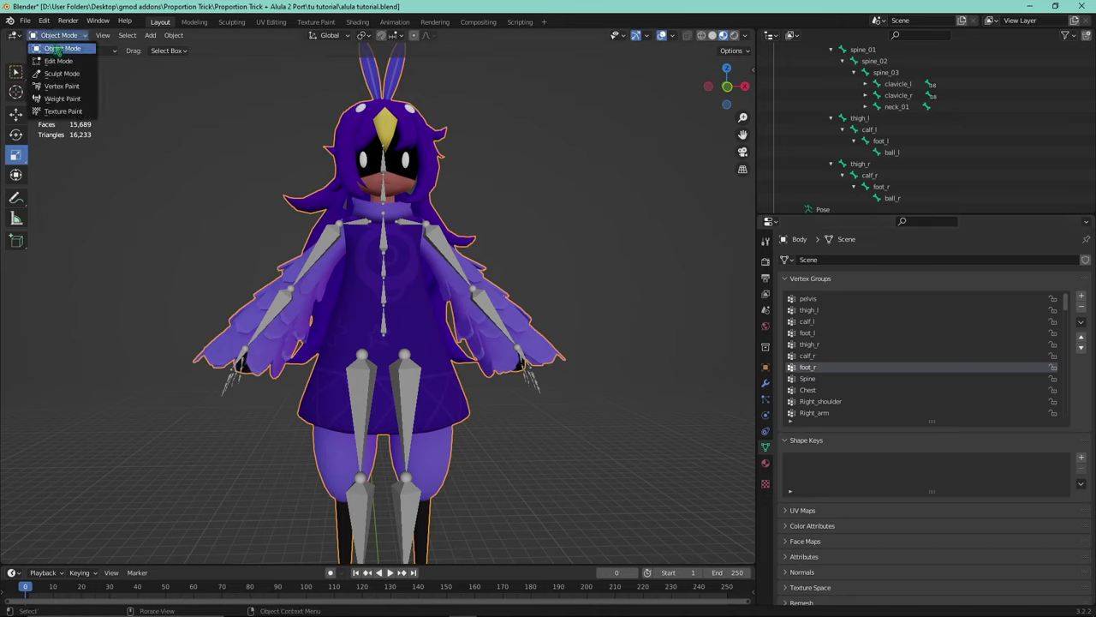
left_click(386, 300)
left_click(60, 36)
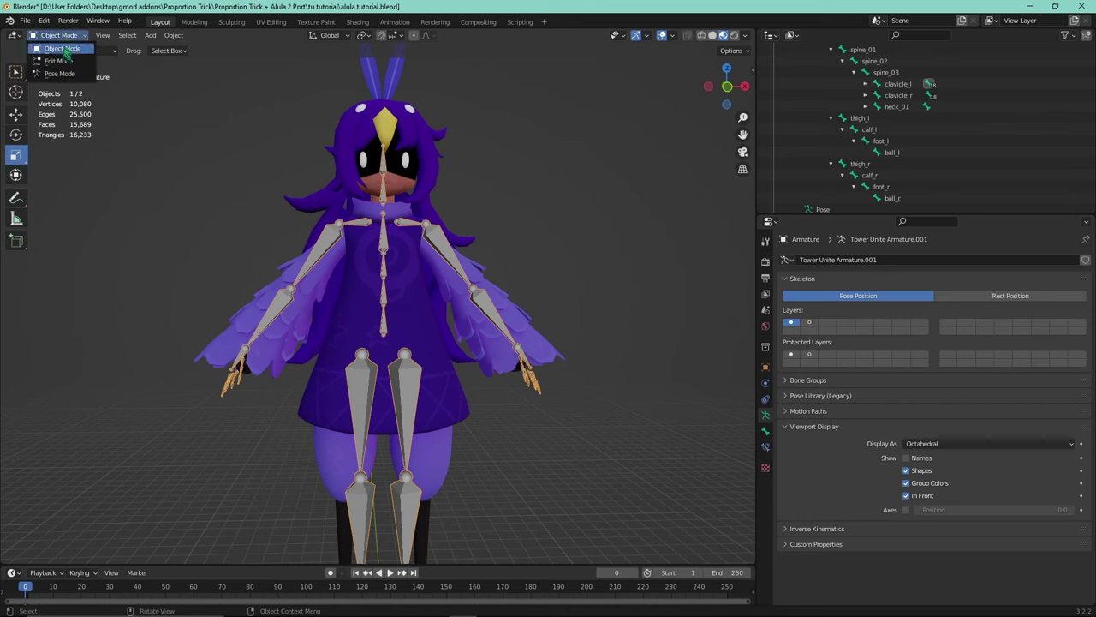
left_click(59, 73)
- Test the right leg's deformation by rotating the thigh_r and calf_r bones, and undo the rotations
left_click(360, 411)
key("r")
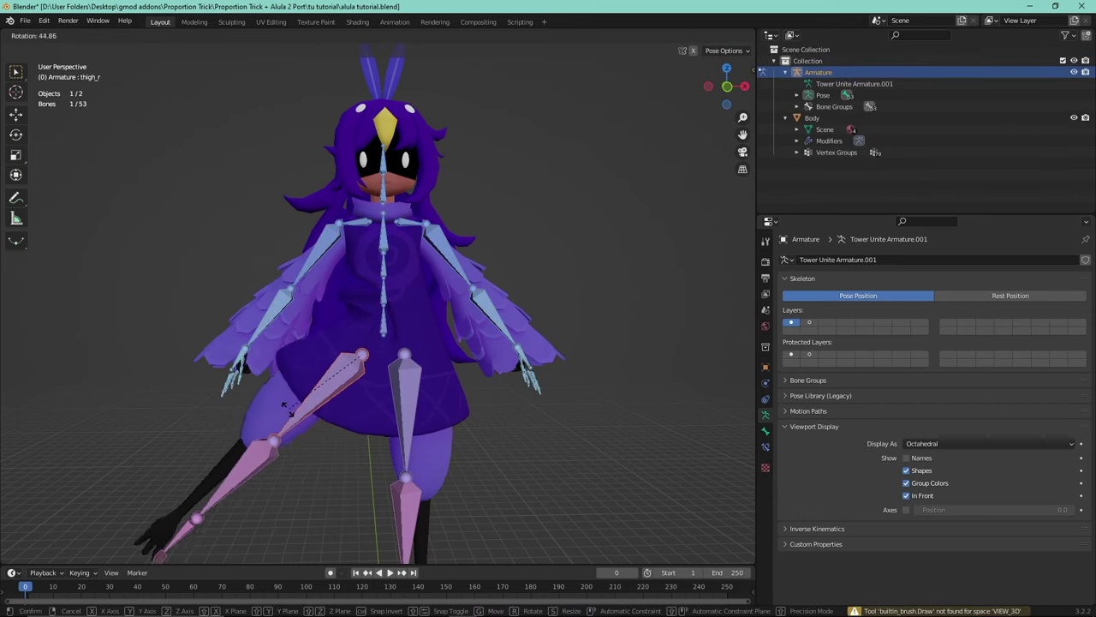
left_click(214, 403)
left_click(172, 421)
key("r")
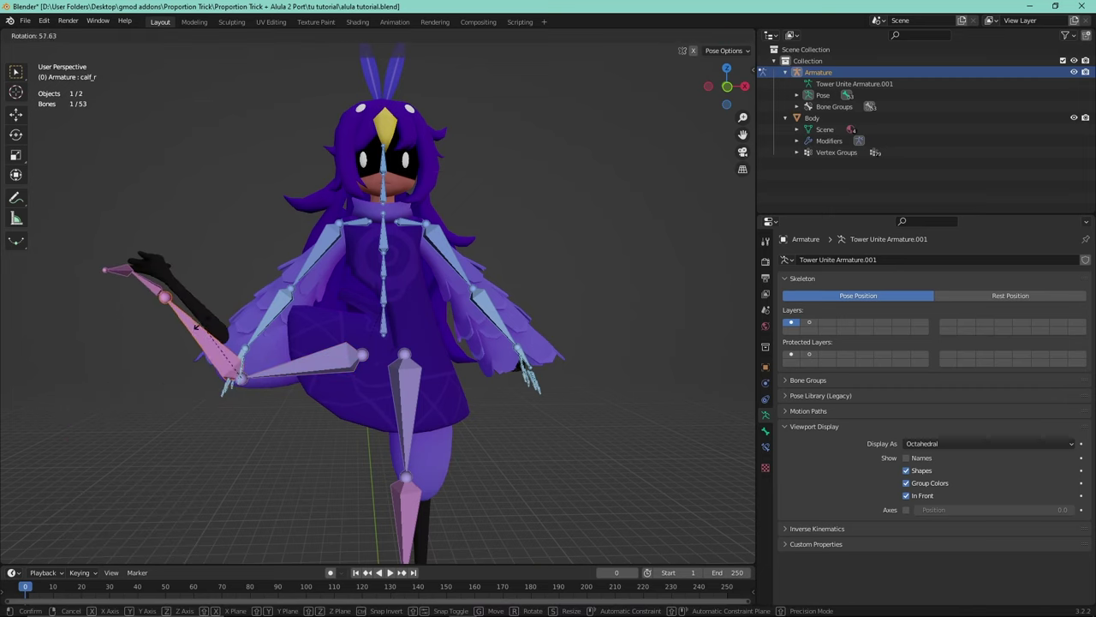
key("Escape")
key("ctrl+z")
key("ctrl+z")
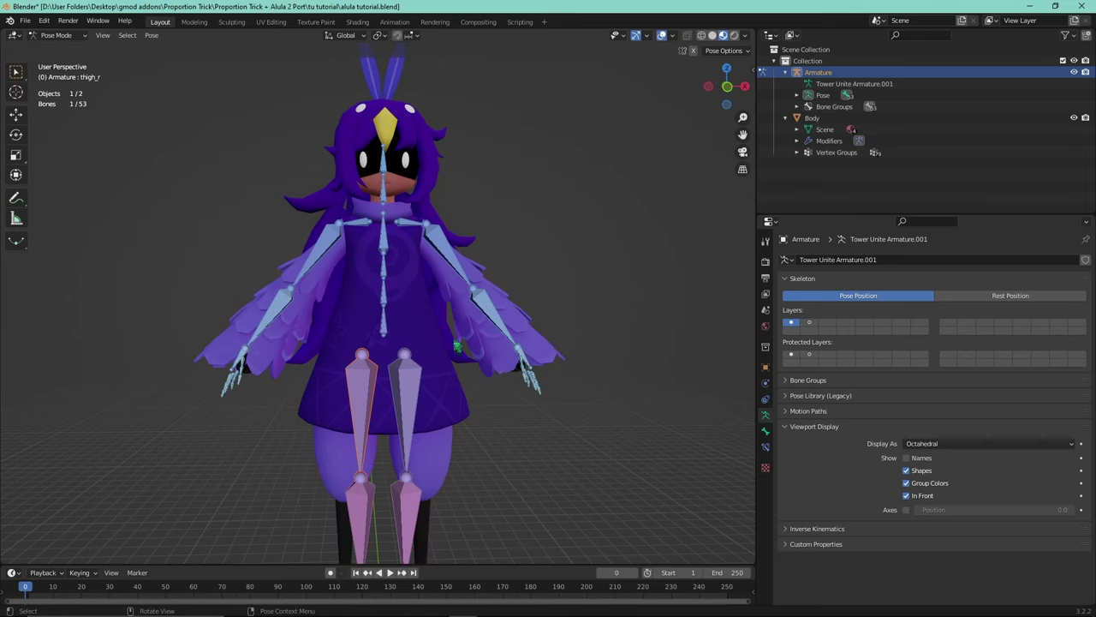
- Preview the Tower Unite rig's standing Idle pose on the armature
left_click(152, 36)
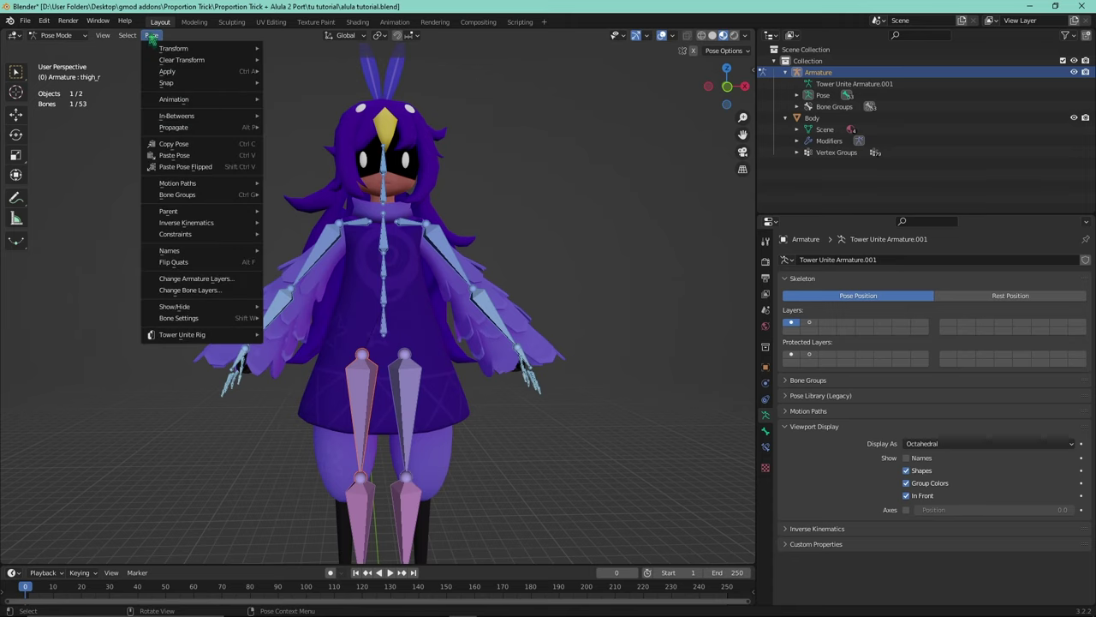
mouse_move(199, 339)
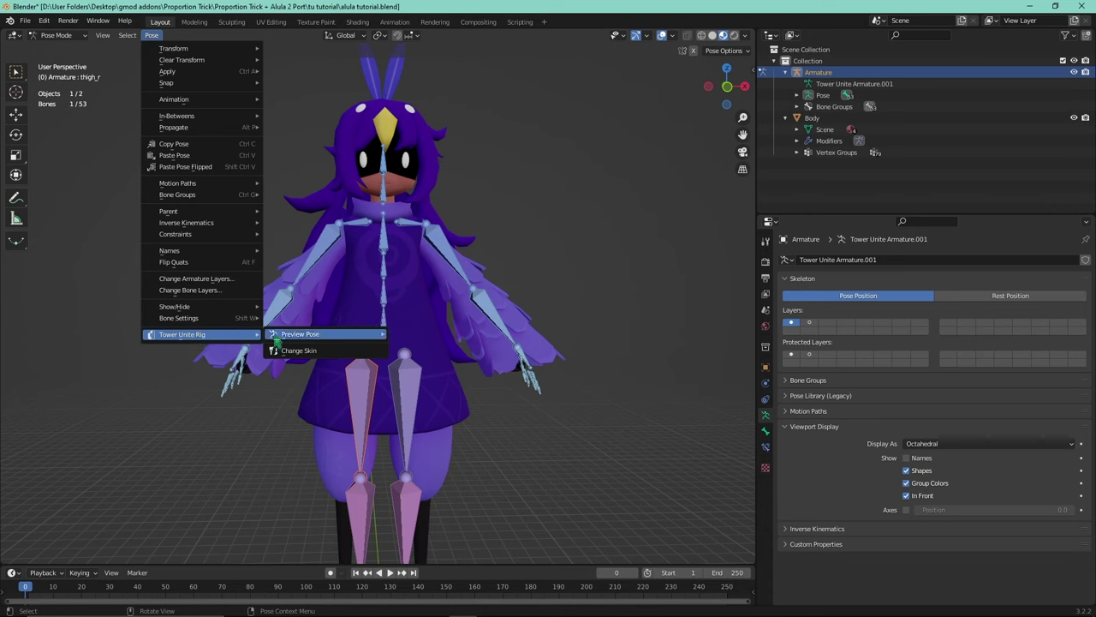
mouse_move(292, 335)
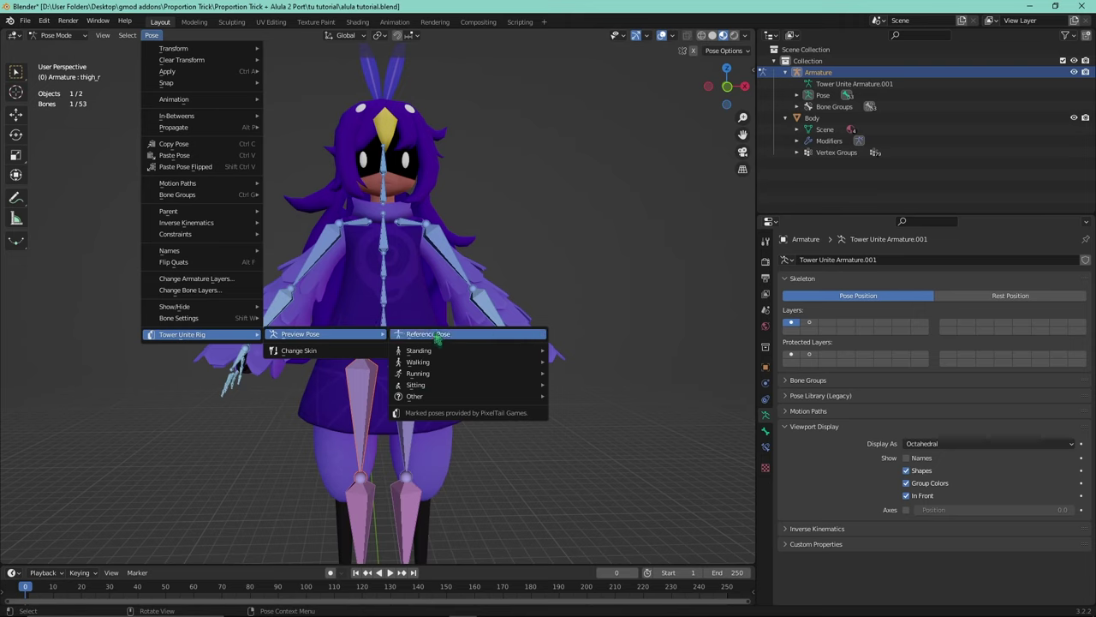
mouse_move(475, 350)
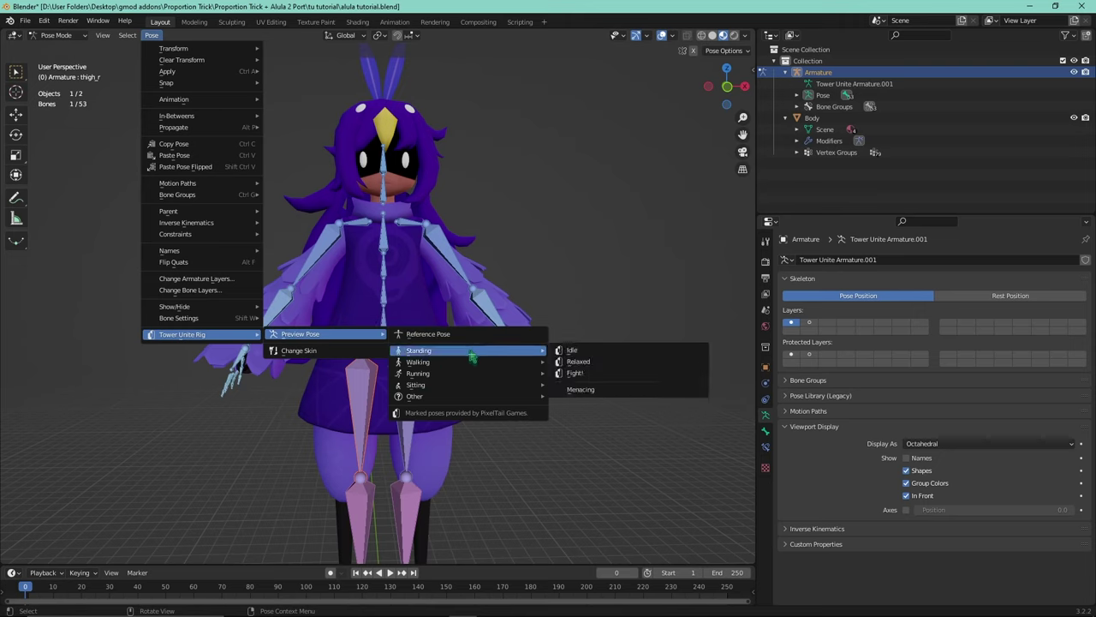
mouse_move(524, 365)
mouse_move(459, 389)
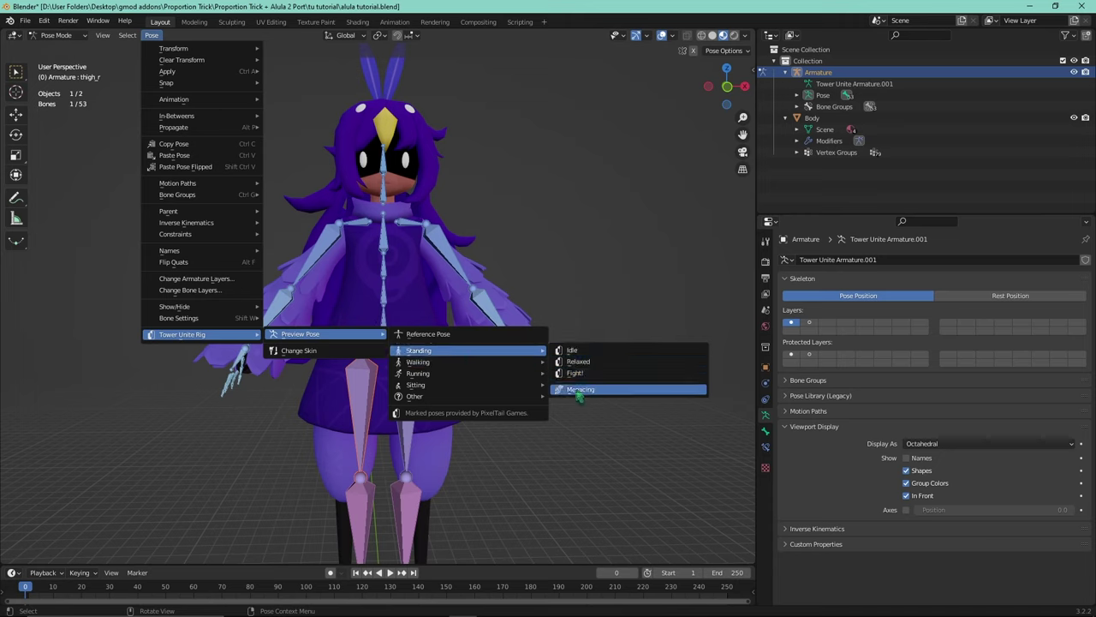
left_click(633, 353)
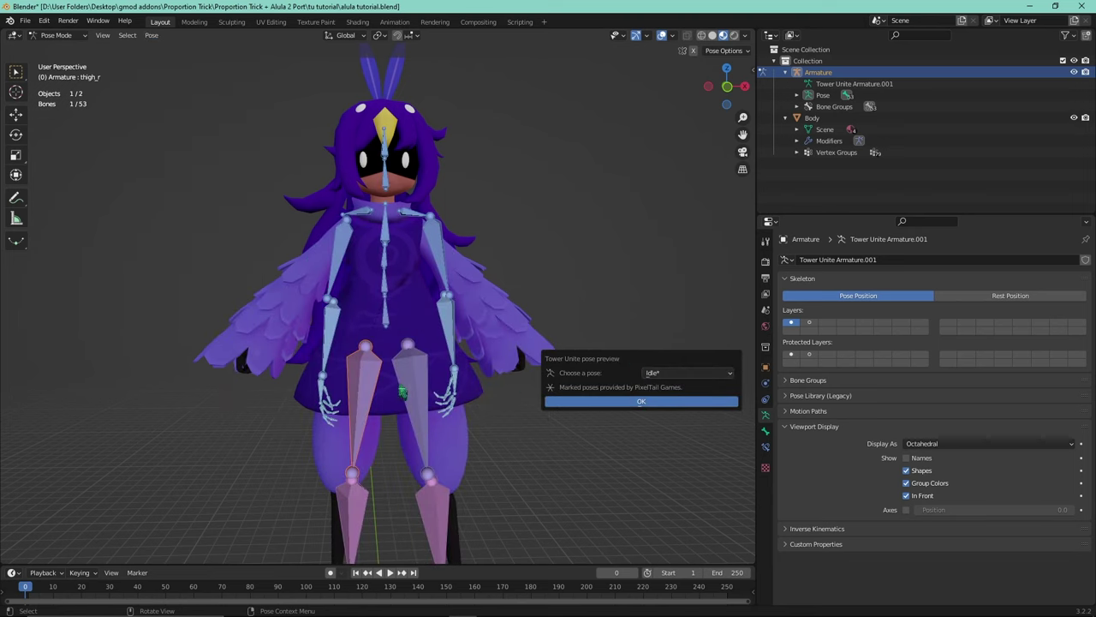
left_click(590, 401)
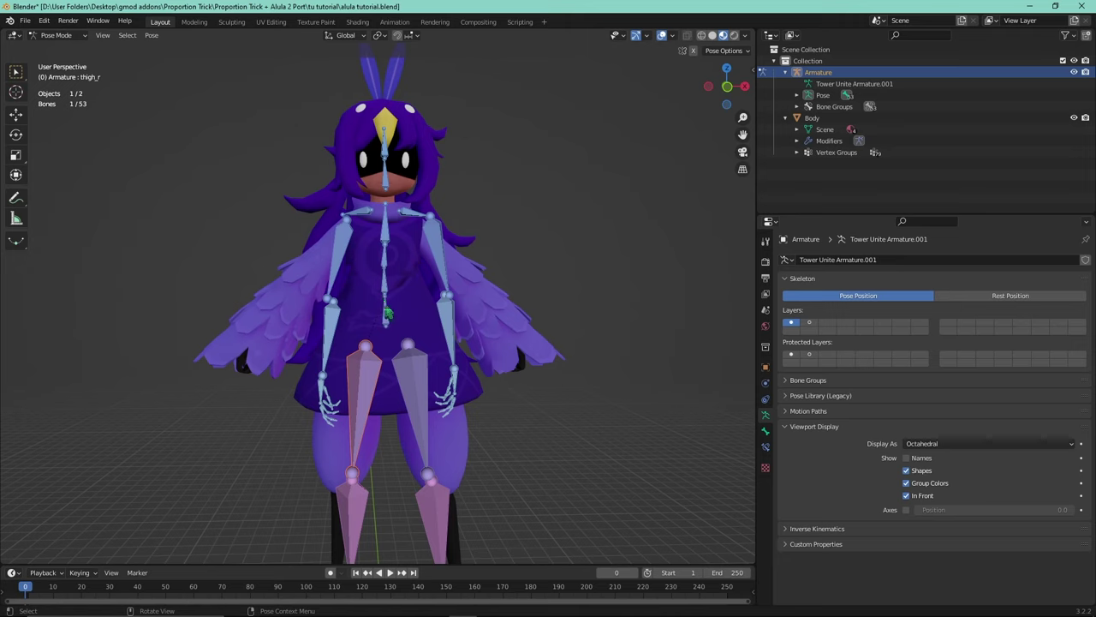
- Select all the armature's bones and clear all their pose transforms
left_click(389, 321)
key("a")
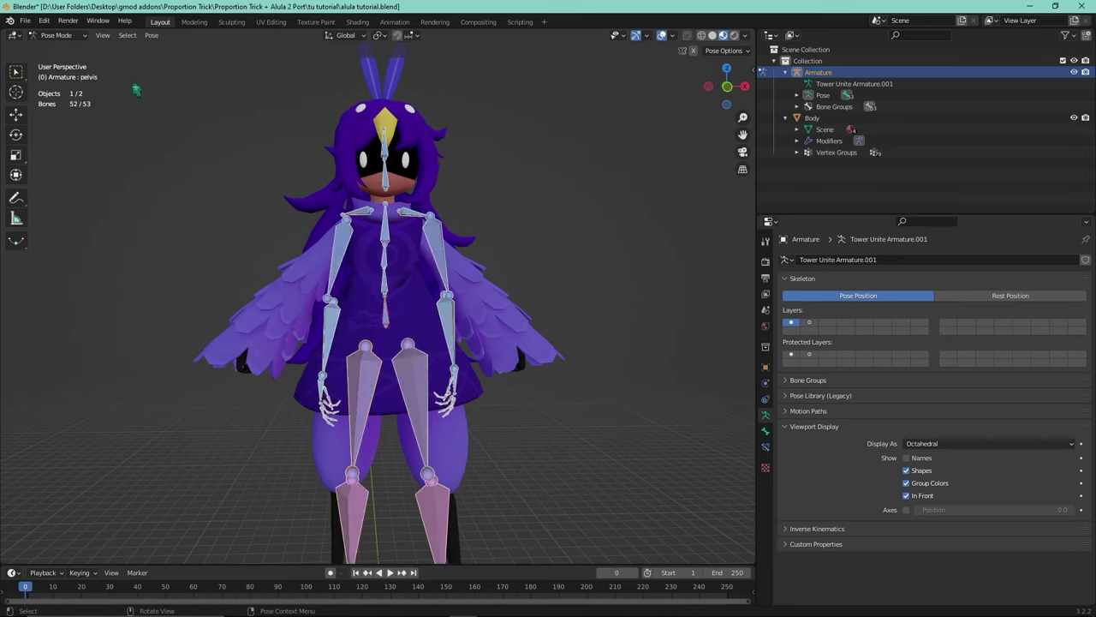
left_click(151, 35)
mouse_move(176, 60)
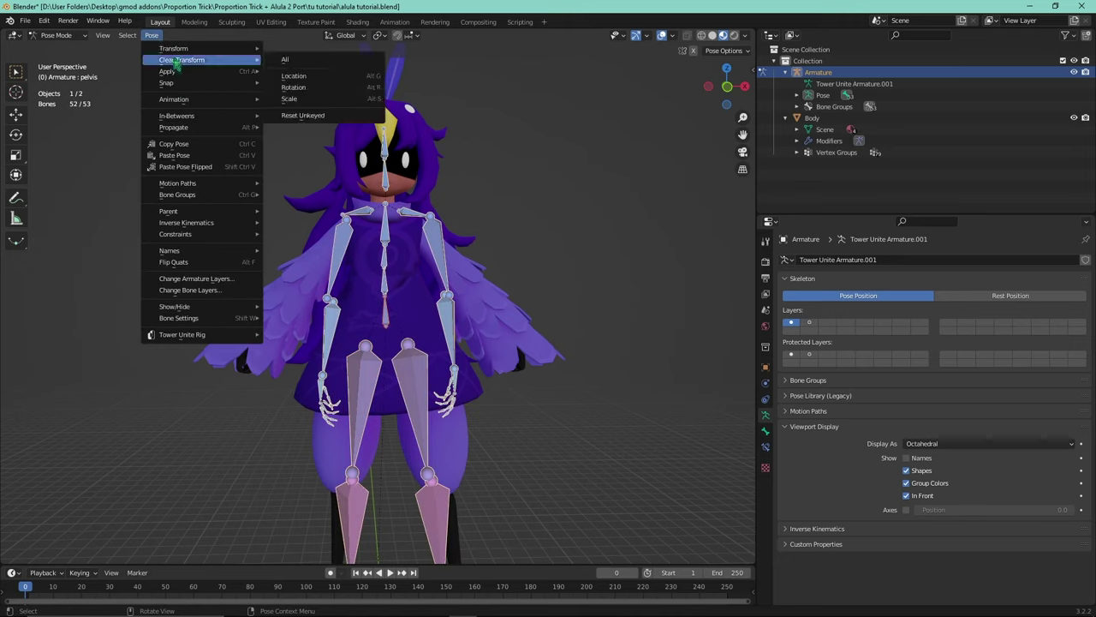
left_click(291, 60)
- Return to Object Mode and select the Body mesh to show its vertex groups
mouse_move(427, 266)
middle_mouse_down()
mouse_move(403, 265)
mouse_move(450, 265)
mouse_move(415, 265)
mouse_move(427, 266)
middle_mouse_up()
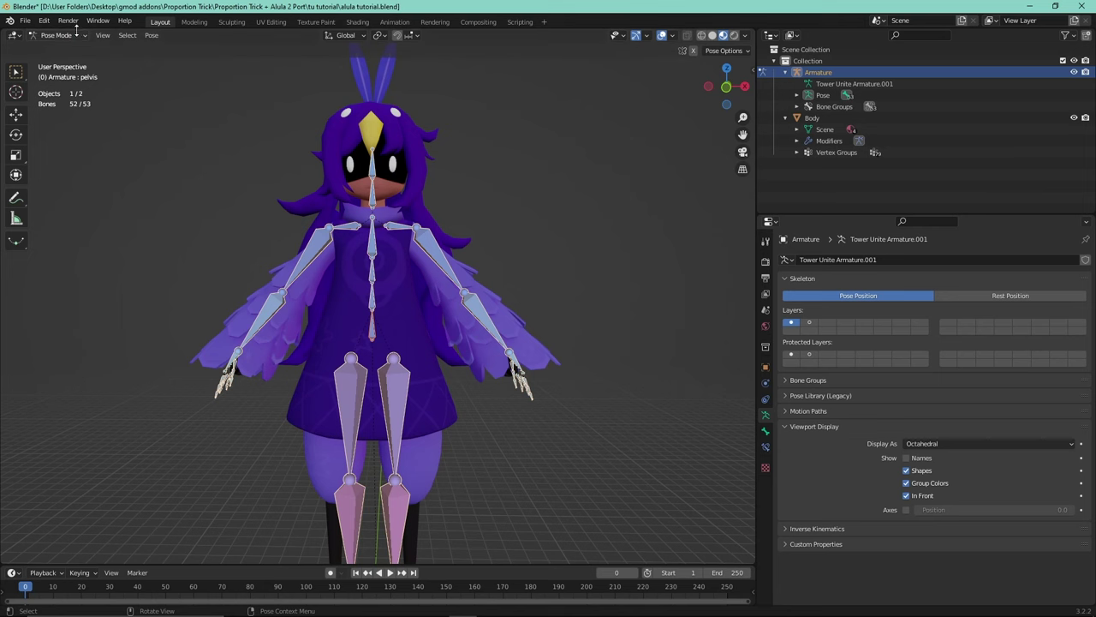
left_click(56, 36)
left_click(53, 41)
left_click(431, 312)
middle_click_drag(431, 312, 708, 383)
scroll(813, 383, "down", 1)
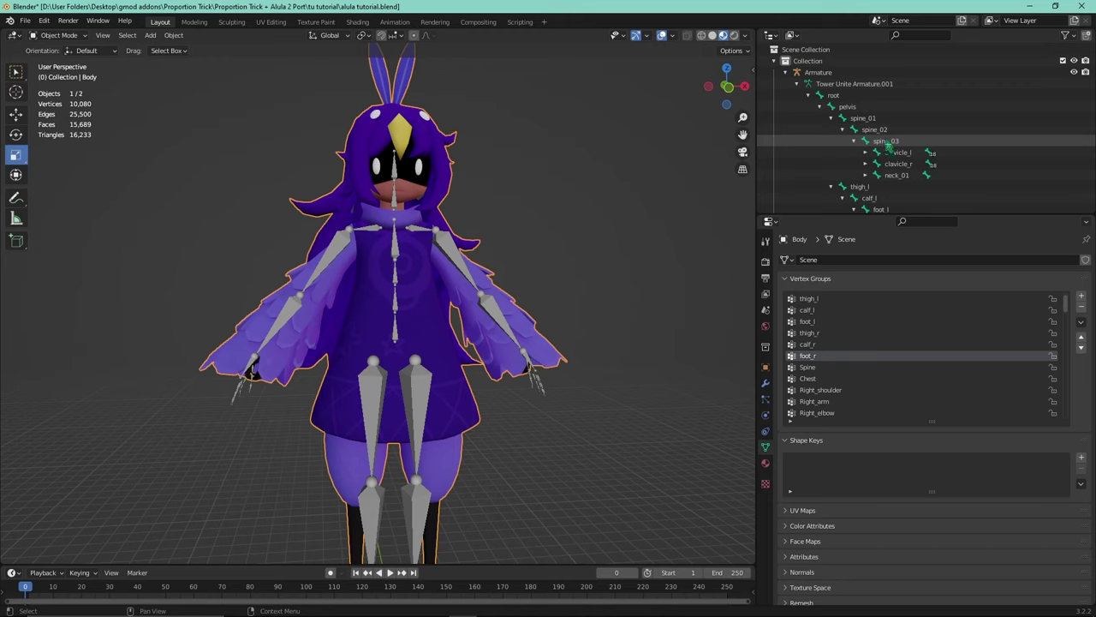
- Rename the Spine vertex group to spine_01 and the Chest vertex group to spine_02
left_click_drag(888, 147, 828, 333)
left_click_drag(818, 377, 917, 351)
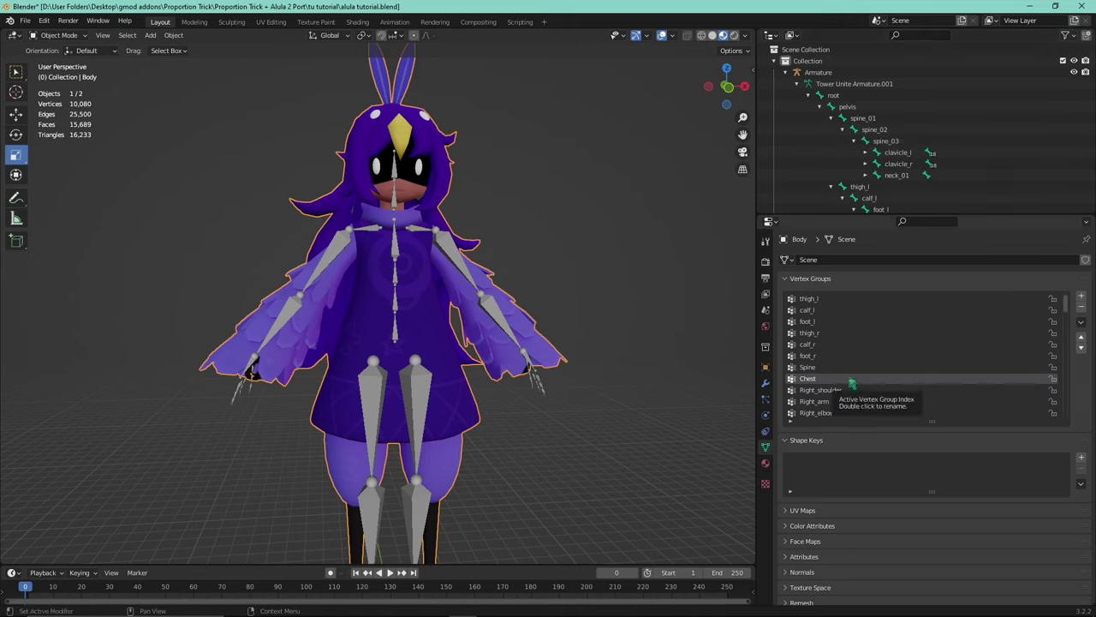
left_click_drag(852, 382, 826, 367)
double_click(826, 367)
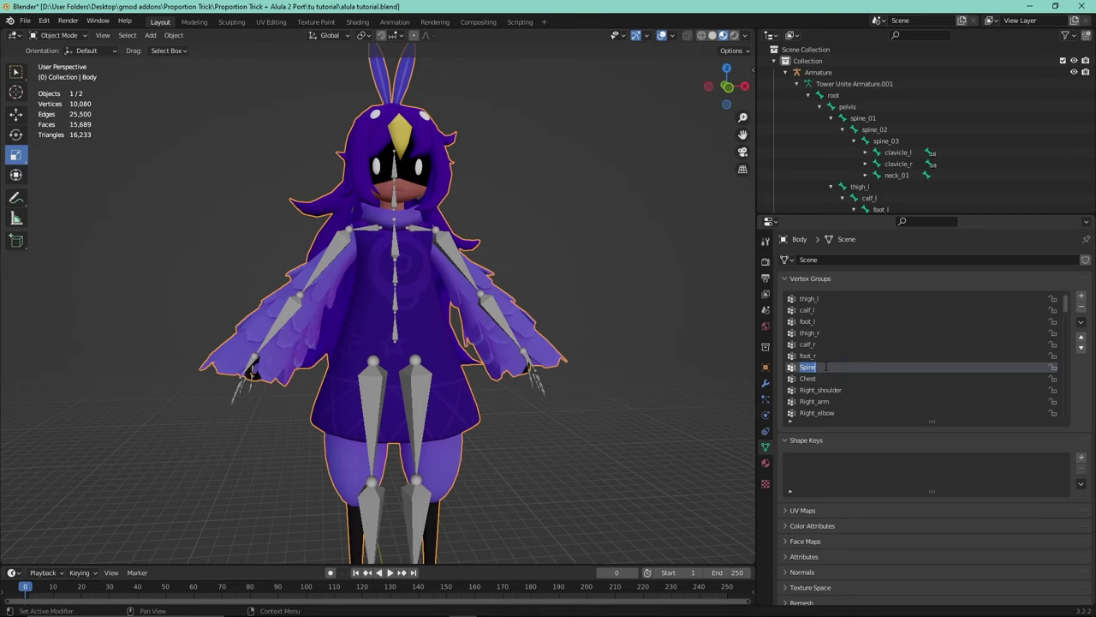
type("spine_01")
double_click(811, 378)
type("spine")
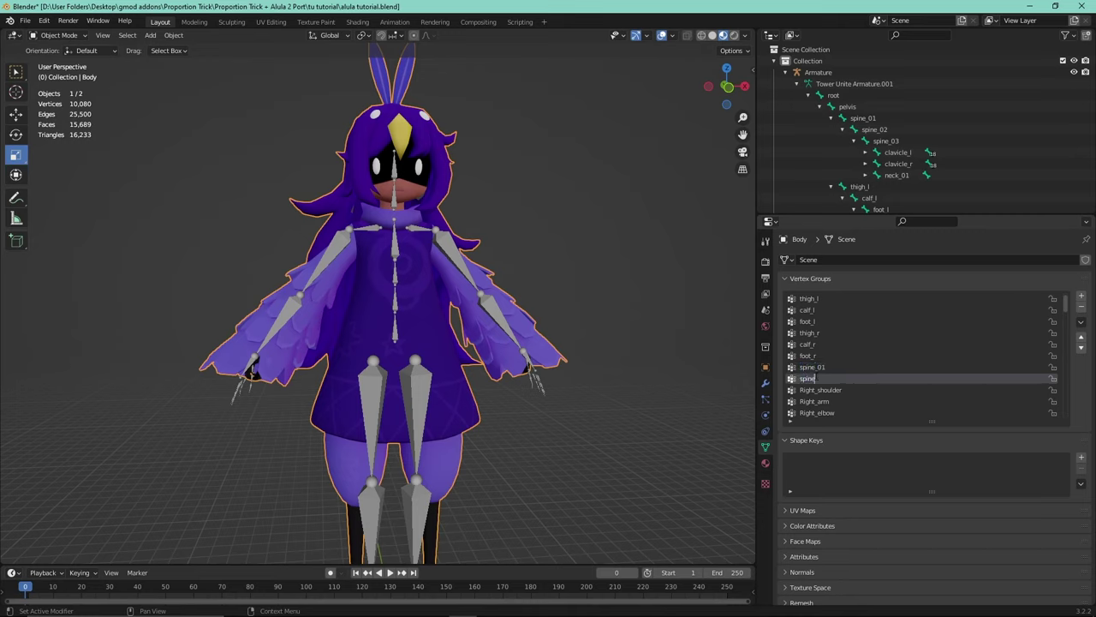
type("_02")
- Test the spine_01 bone in Pose Mode with a cancelled rotation, and return to Object Mode with the Body mesh selected
left_click(57, 36)
left_click(400, 257)
left_click(57, 36)
left_click(55, 74)
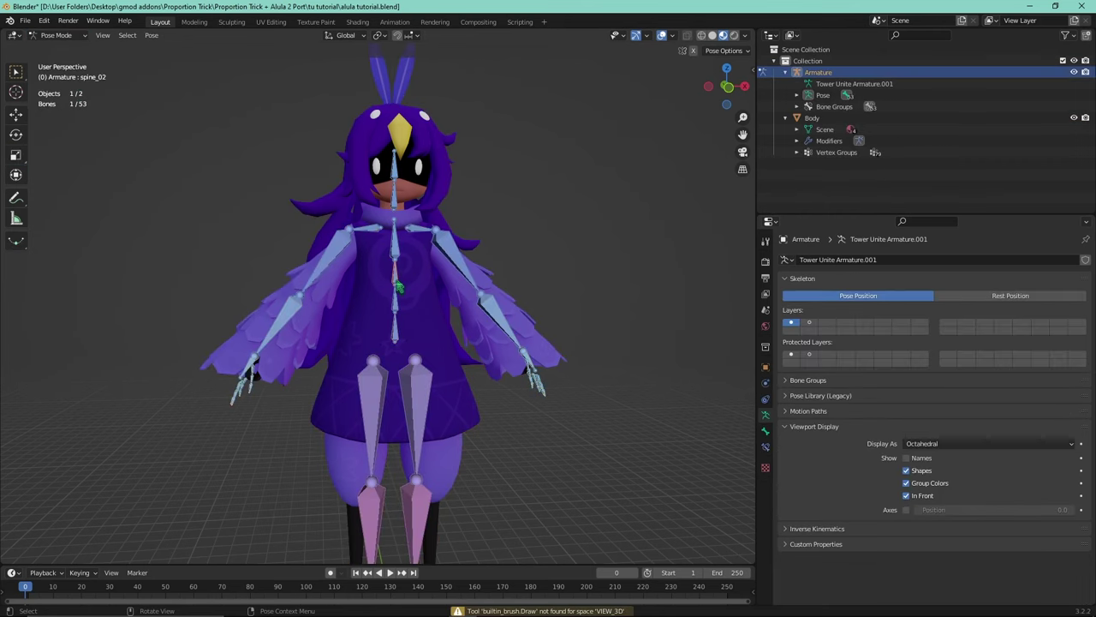
left_click(396, 292)
key("r")
key("Escape")
left_click(415, 266)
left_click(55, 35)
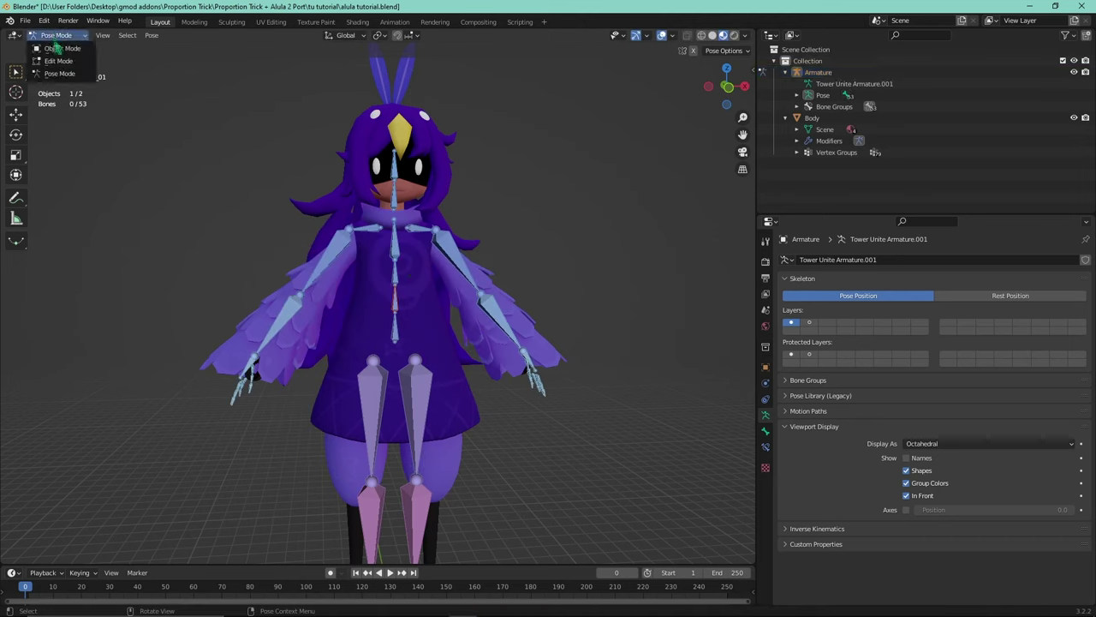
left_click(54, 49)
left_click(451, 317)
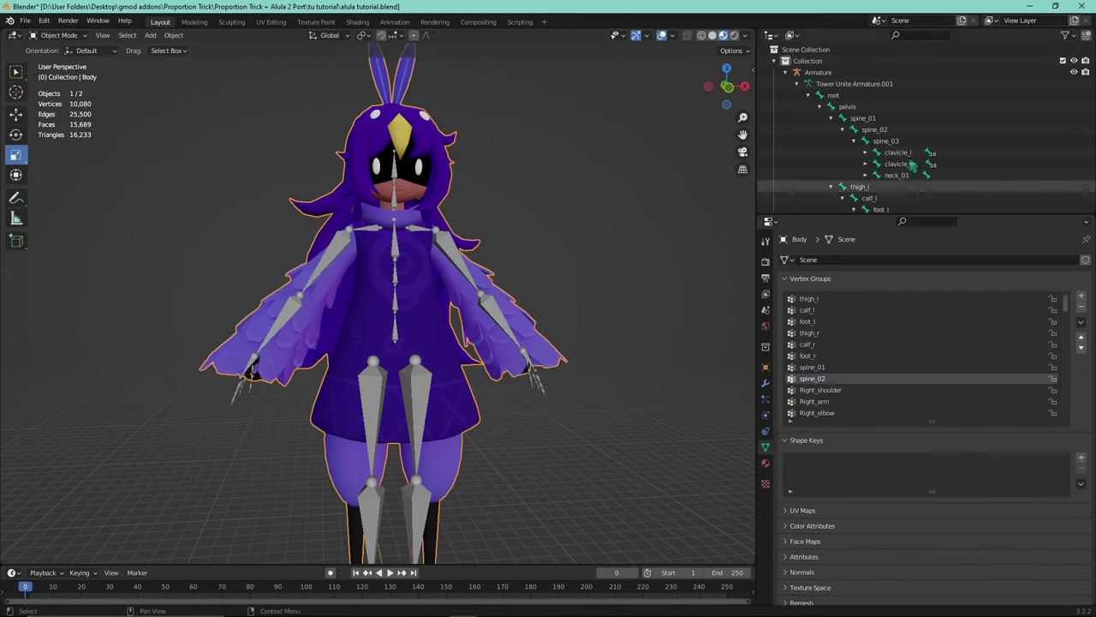
- Rename the Body mesh's Right_shoulder vertex group to clavicle_r to match the armature bone
scroll(913, 165, "down", 3)
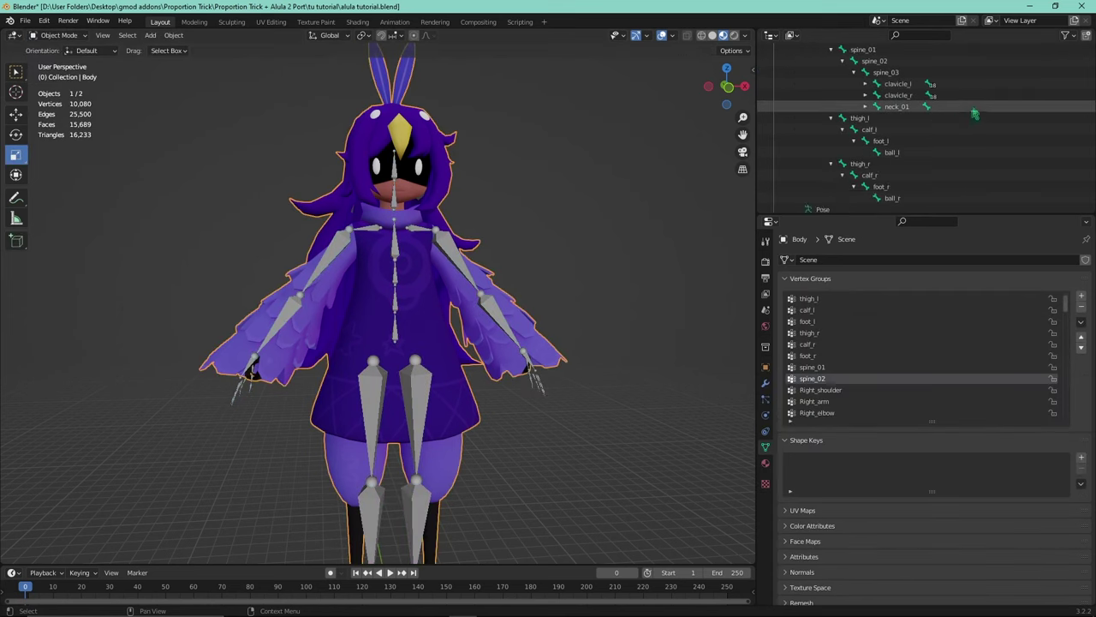
scroll(868, 146, "up", 3)
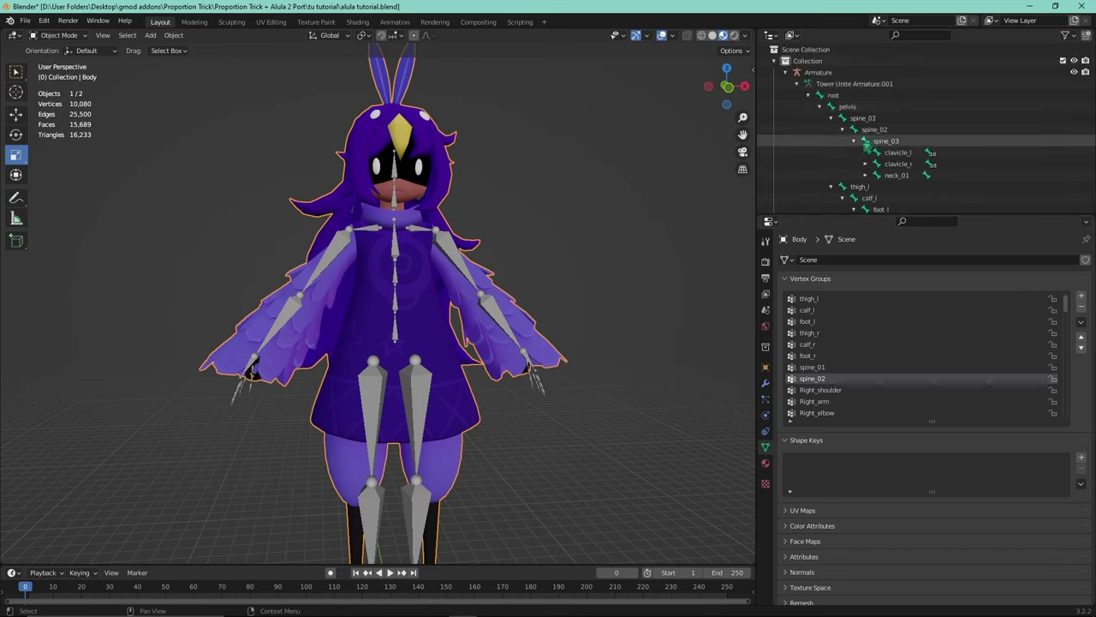
left_click(829, 389)
scroll(833, 391, "down", 1)
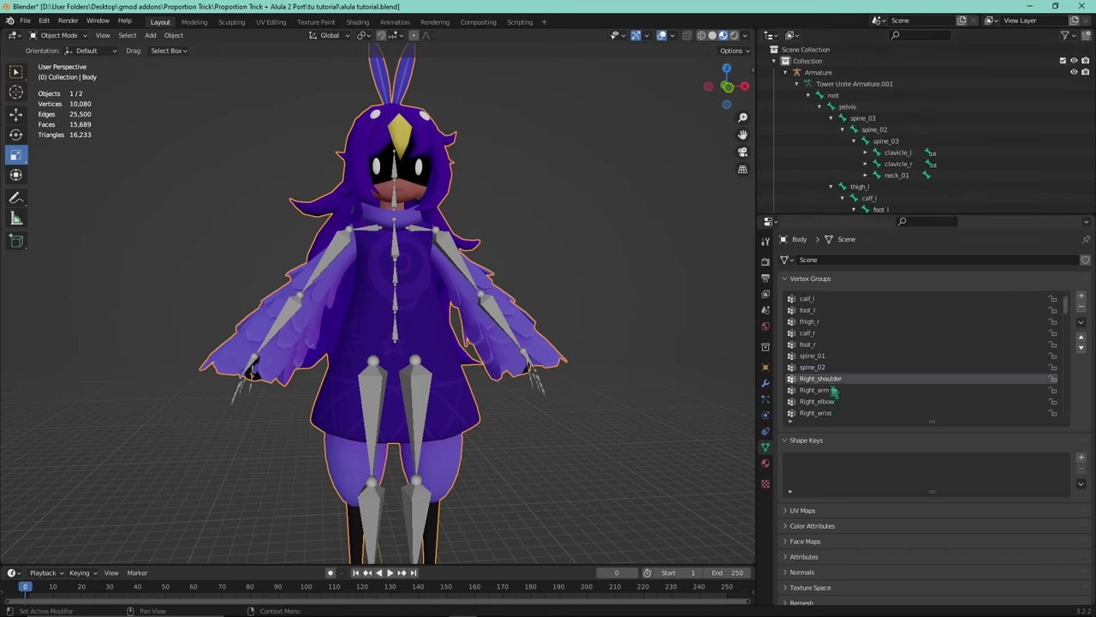
scroll(833, 391, "down", 1)
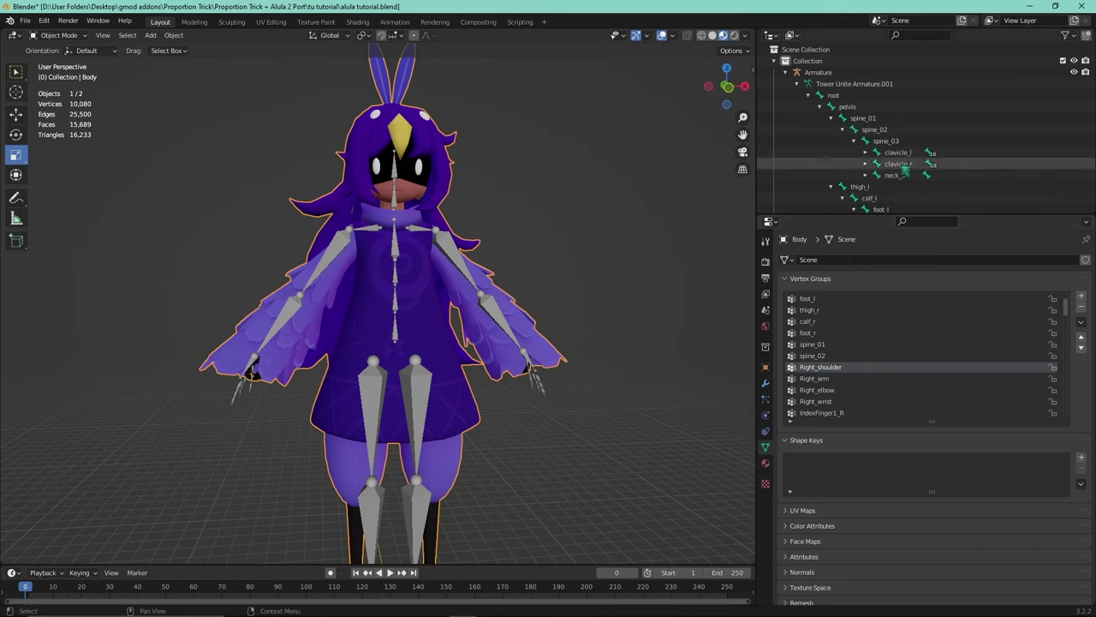
double_click(822, 367)
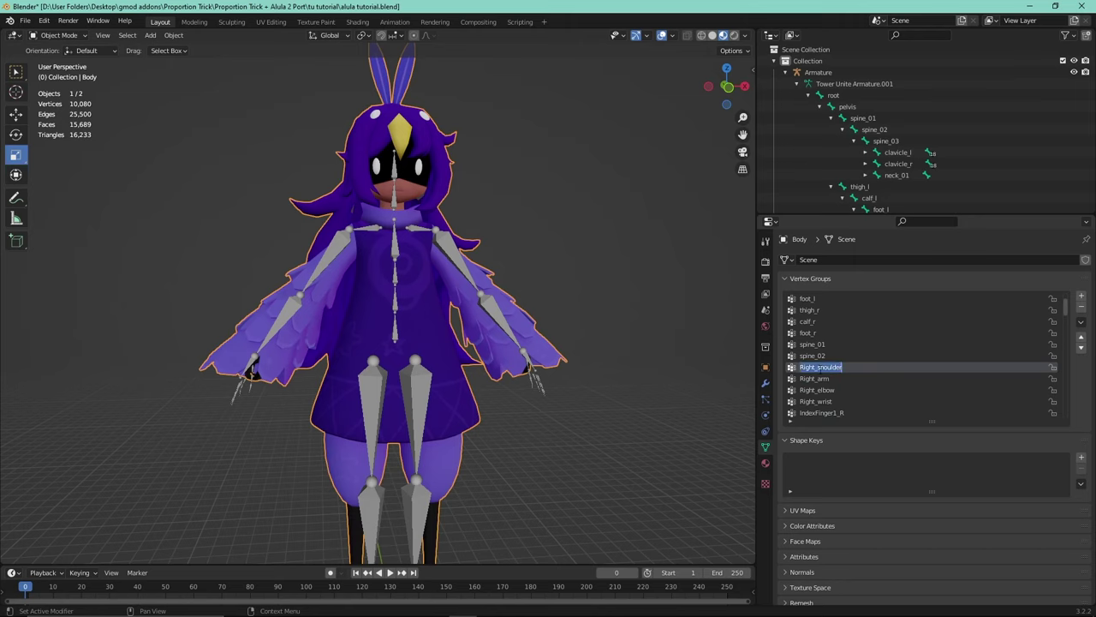
type("clavicle_r")
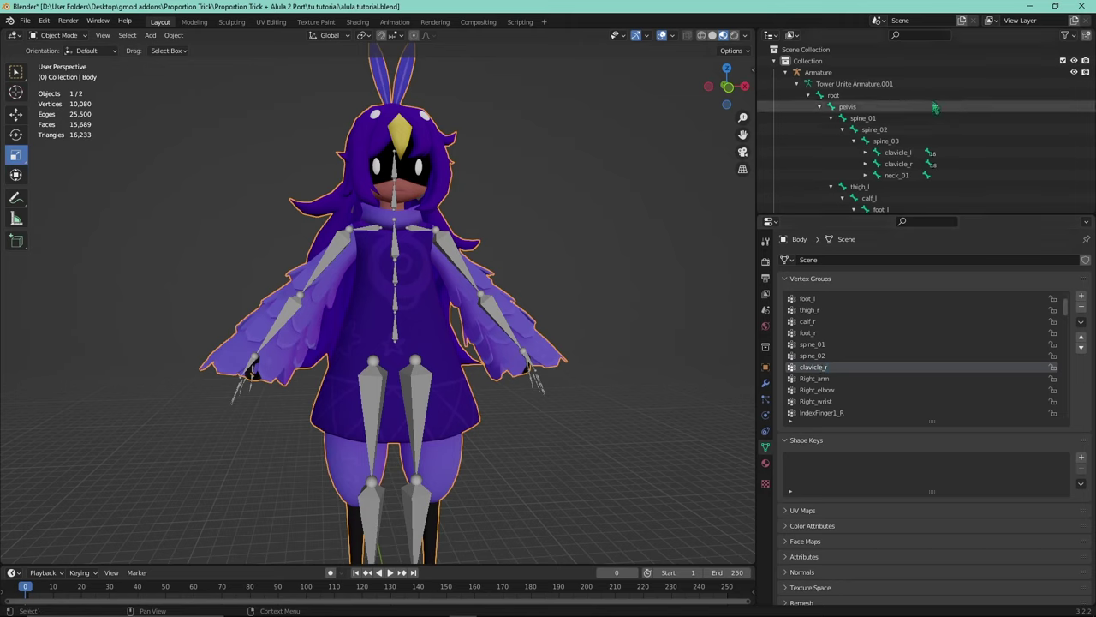
- Expand the bones under clavicle_r in the armature hierarchy and rename the Right_arm vertex group to upperarm_r
left_click(865, 163)
left_click(876, 175)
left_click(889, 186)
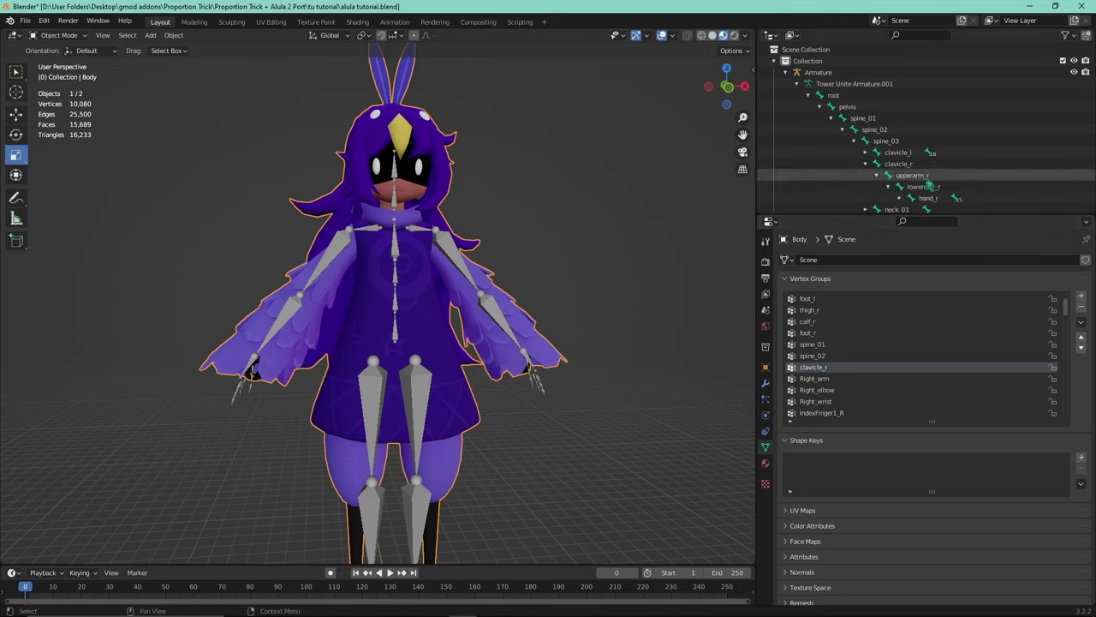
scroll(890, 188, "down", 1)
double_click(811, 382)
type("upperarm_r")
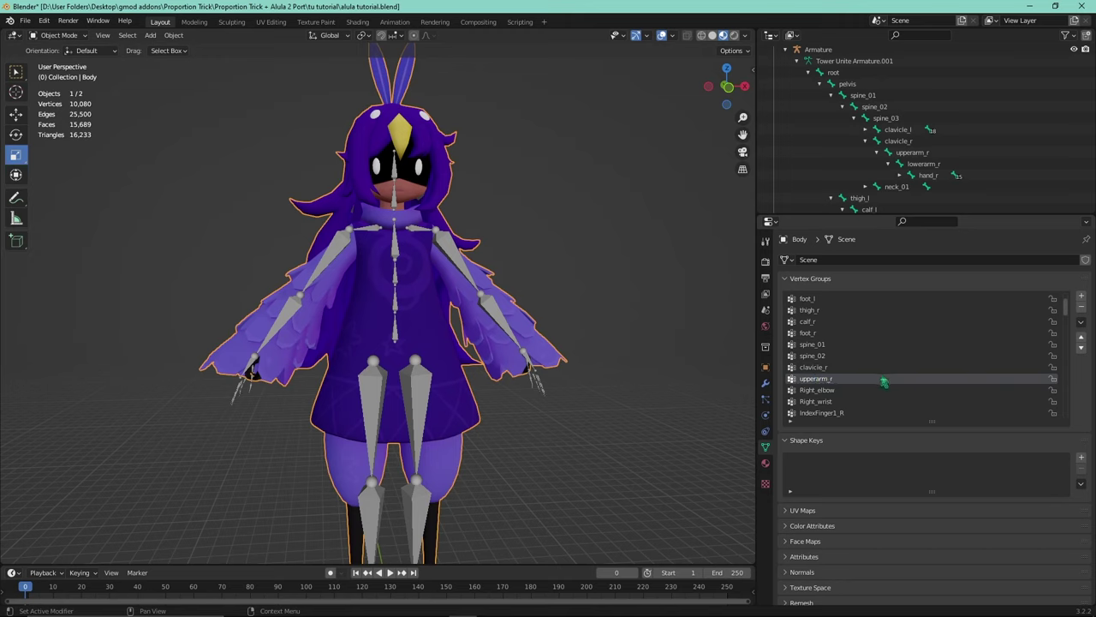
- Rename the Right_elbow vertex group to lowerarm_r and the Right_wrist vertex group to hand_r
double_click(816, 390)
type("lowerarm_r")
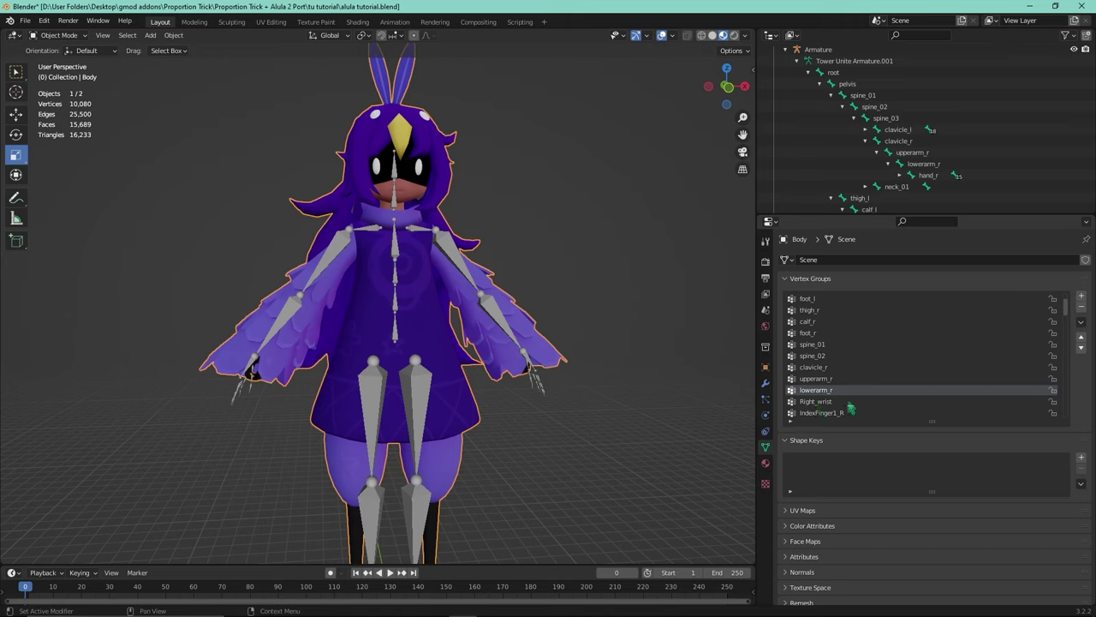
double_click(820, 401)
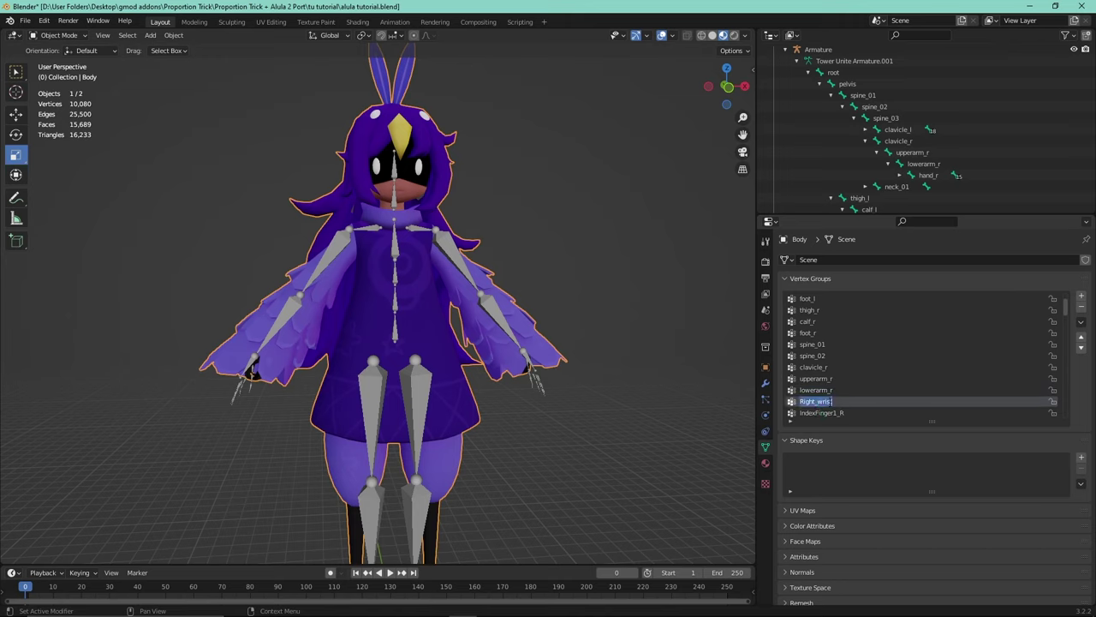
type("hand_r")
- Rename the Left_shoulder vertex group to clavicle_l and the Left_arm vertex group to upperarm_l
scroll(897, 336, "down", 10)
scroll(886, 367, "down", 9)
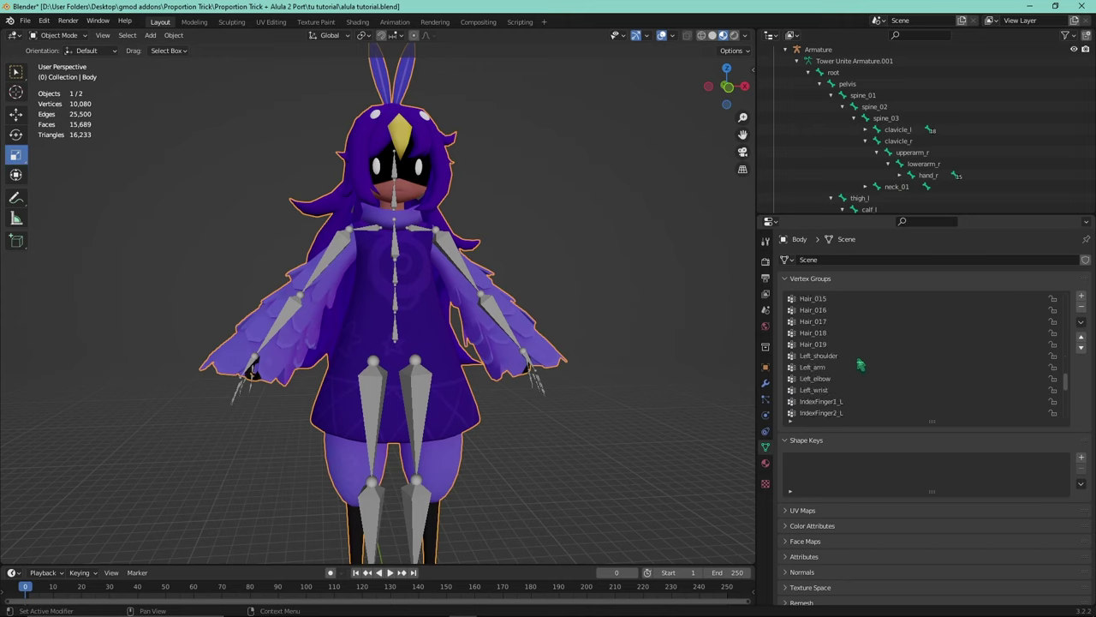
left_click(829, 357)
double_click(832, 357)
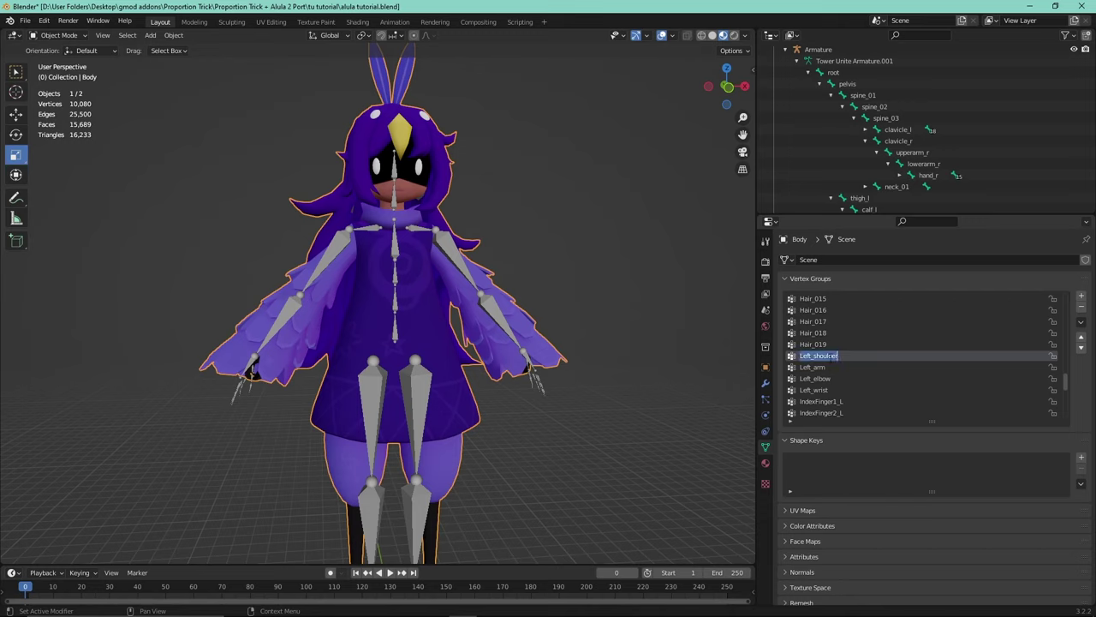
type("clavicle_l")
key("Return")
double_click(829, 368)
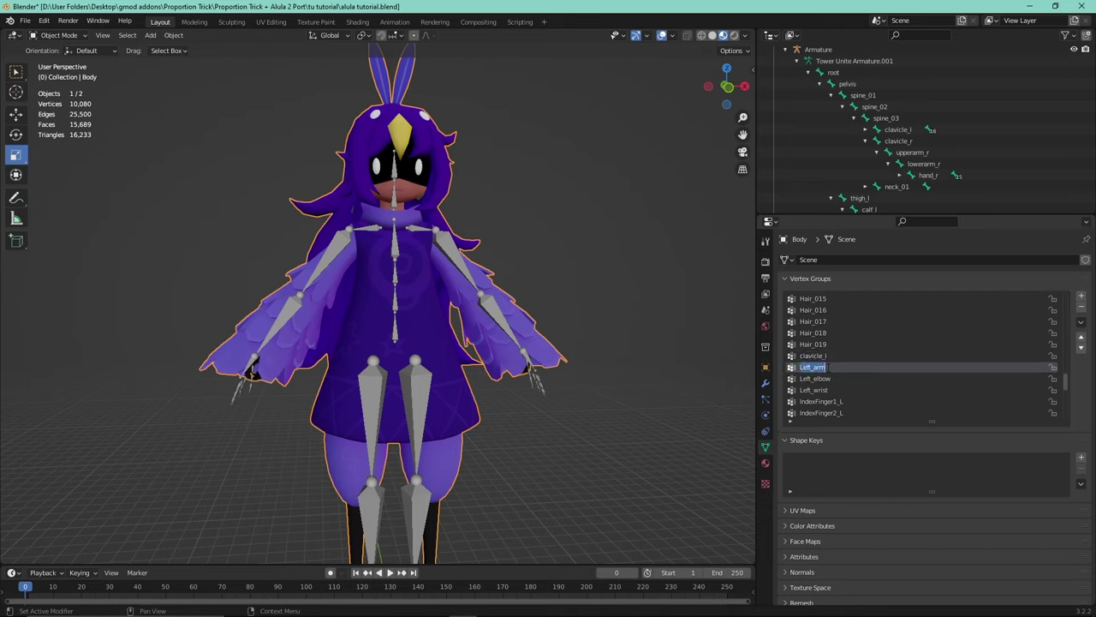
type("upperarm_l")
- Rename the Left_elbow vertex group to lowerarm_l and the Left_wrist vertex group to hand_l
double_click(835, 379)
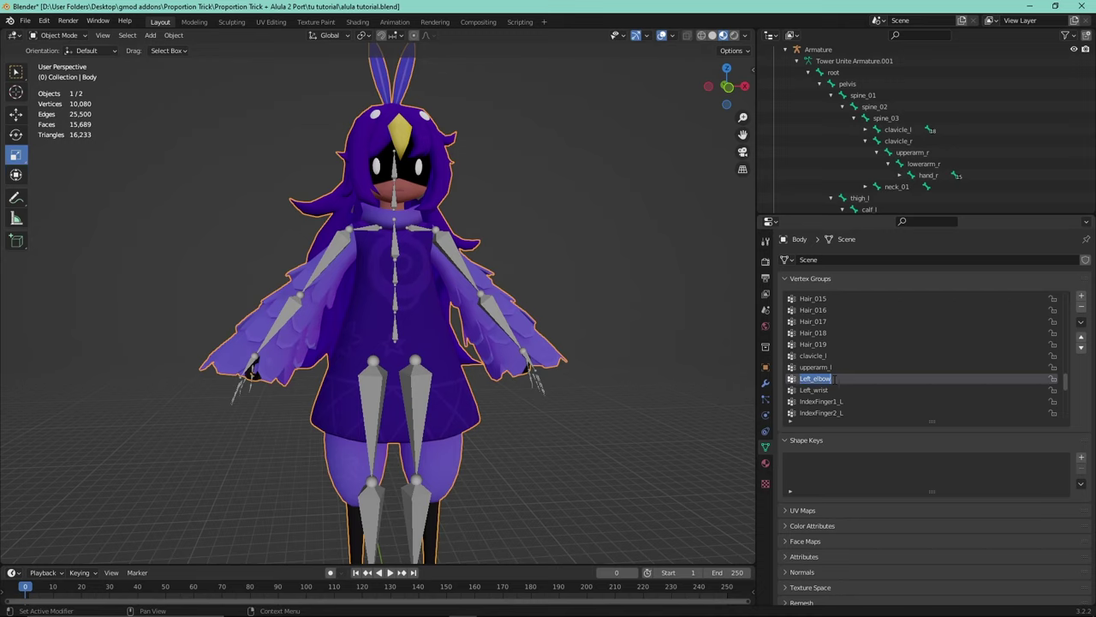
type("lowerarm_l")
double_click(834, 388)
type("hand_l")
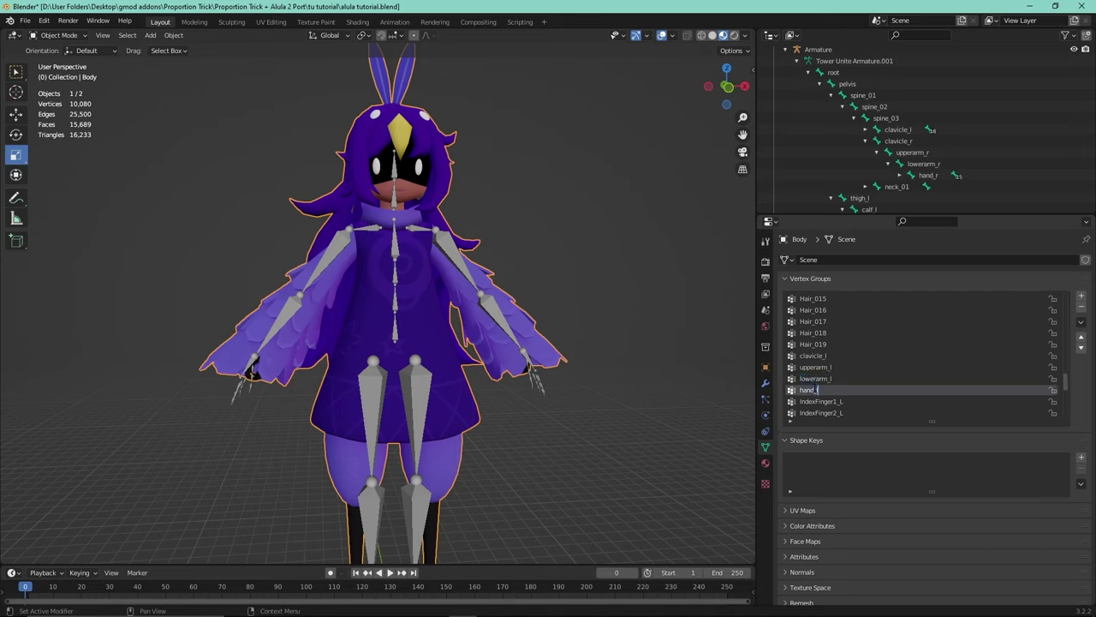
- Rename the Neck vertex group to neck_01 and the Head vertex group to head, checking the bone names in the armature hierarchy
scroll(902, 339, "up", 10)
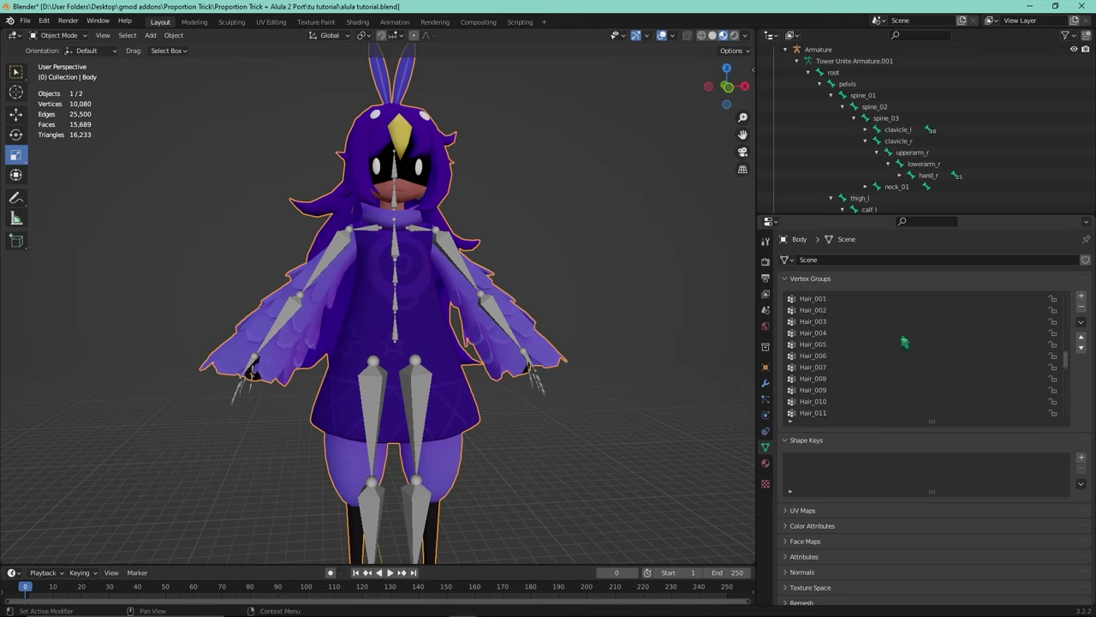
scroll(857, 401, "up", 7)
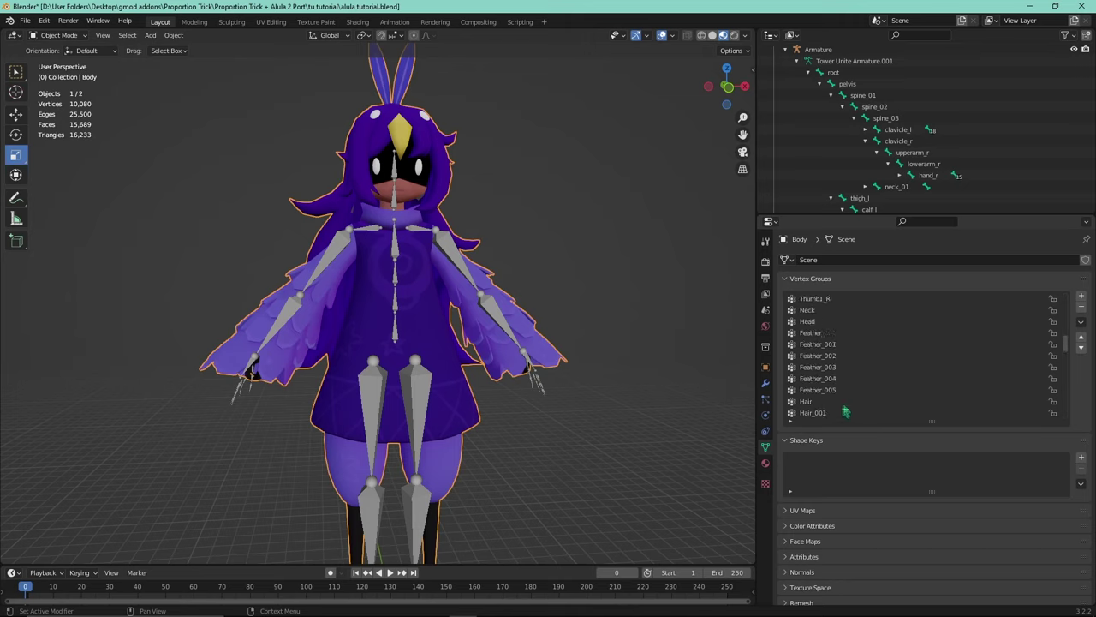
scroll(845, 401, "up", 2)
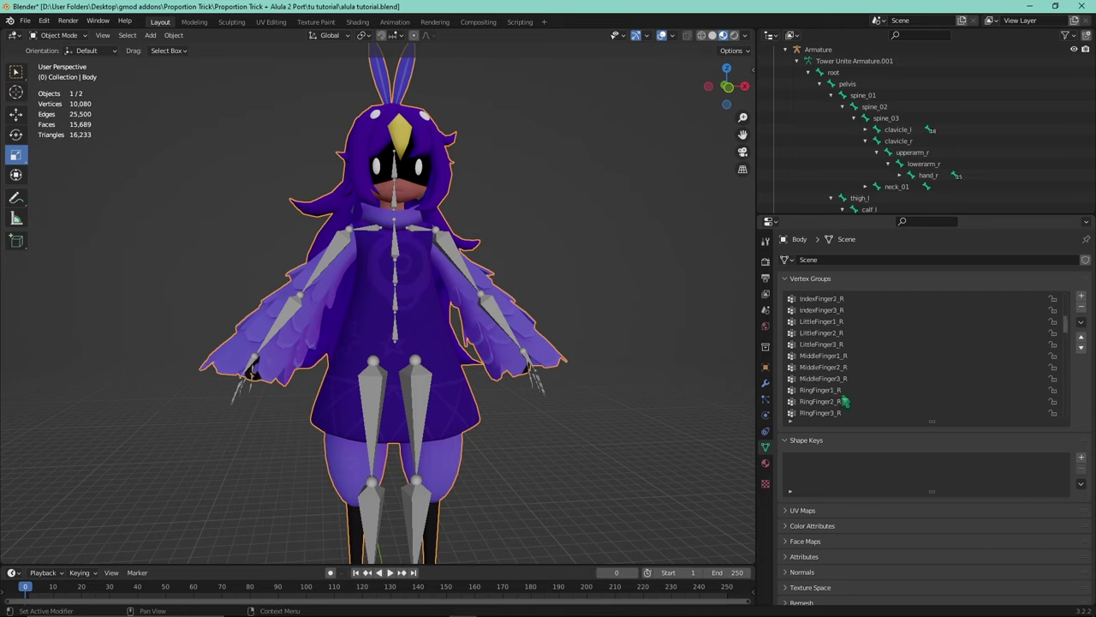
scroll(853, 400, "down", 15)
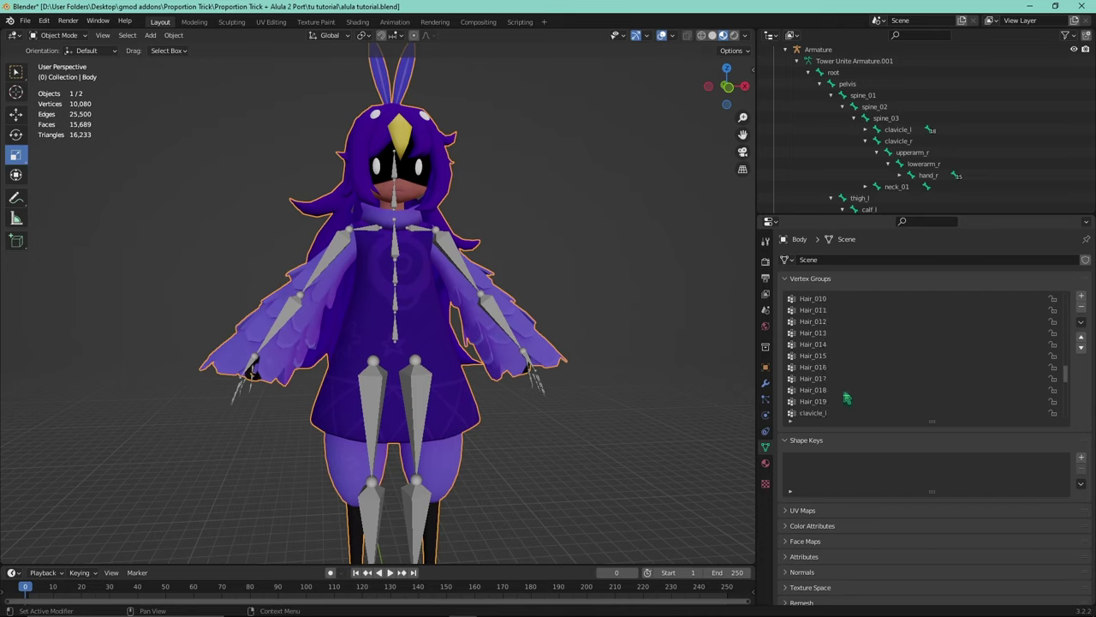
scroll(860, 401, "up", 15)
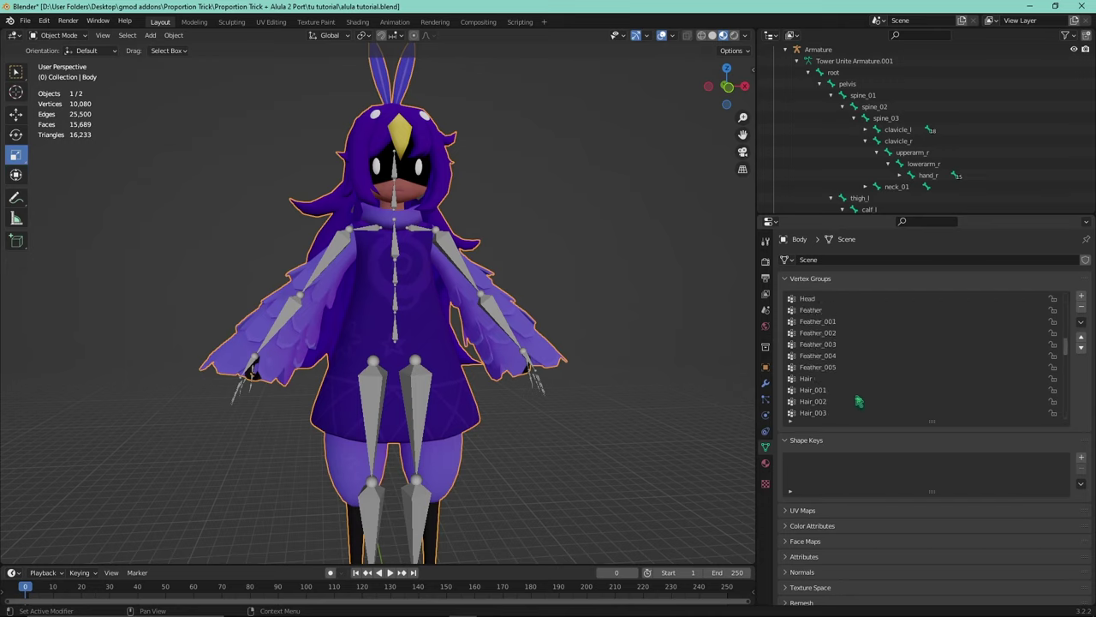
scroll(859, 402, "up", 3)
left_click(827, 356)
scroll(865, 155, "down", 2)
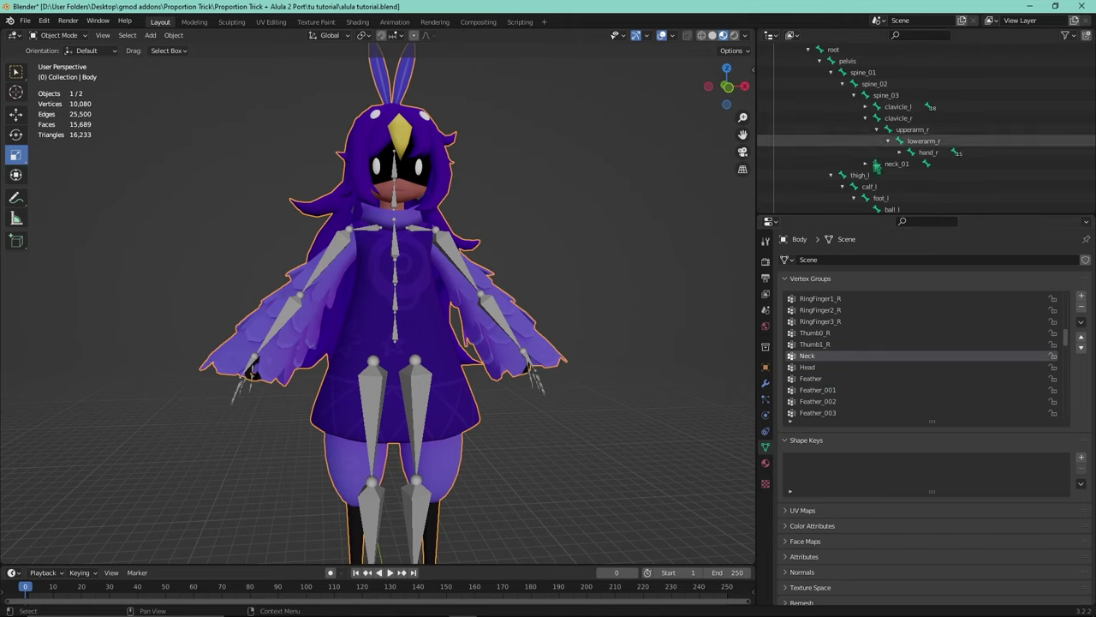
left_click(865, 165)
double_click(827, 354)
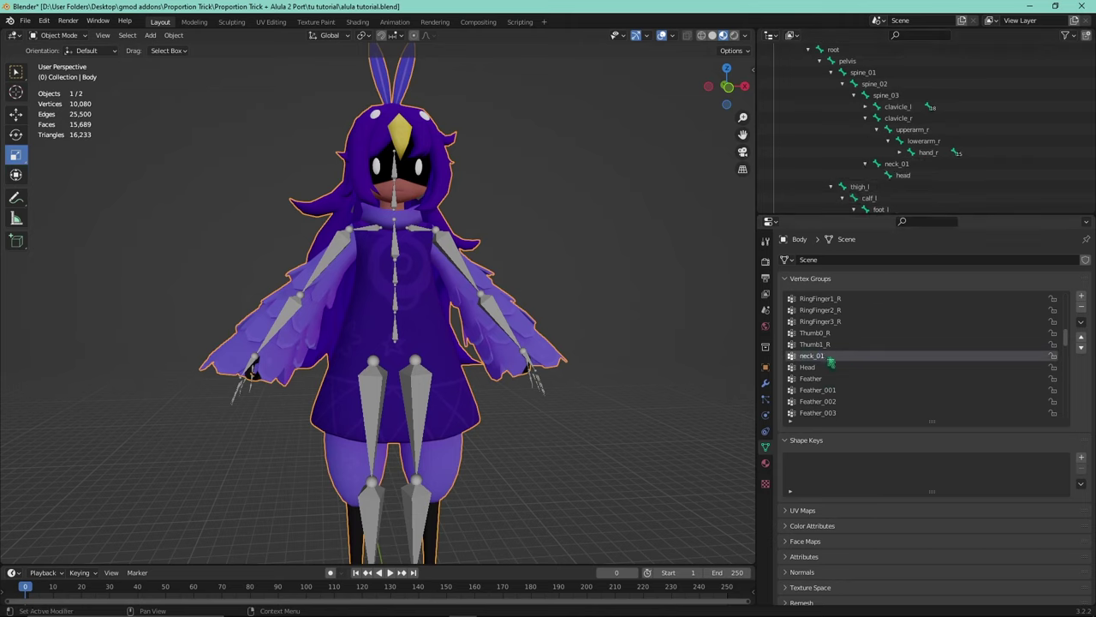
double_click(809, 367)
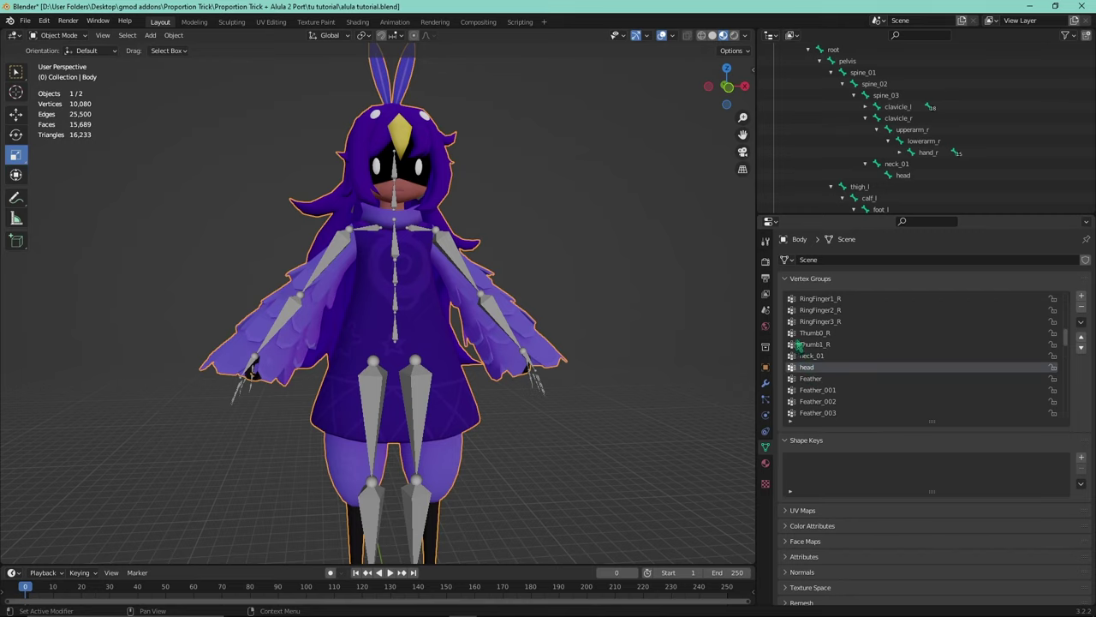
- Put the armature in Pose Mode and apply a Standing preview pose from the Tower Unite Rig tools to check the mesh deformation
left_click(58, 35)
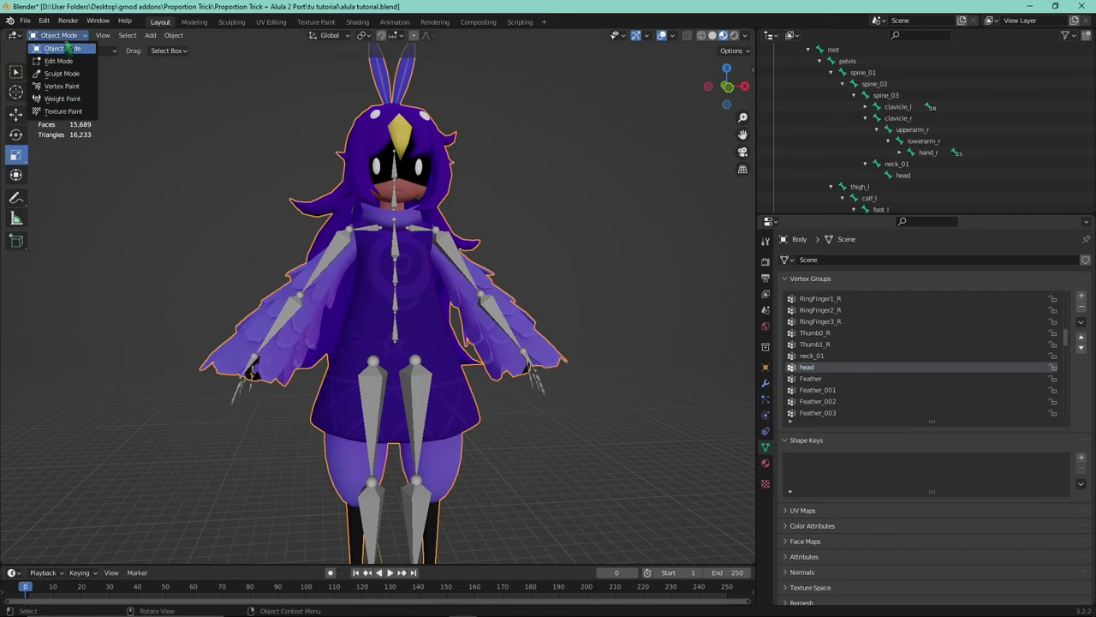
left_click(68, 49)
left_click(396, 208)
left_click(58, 35)
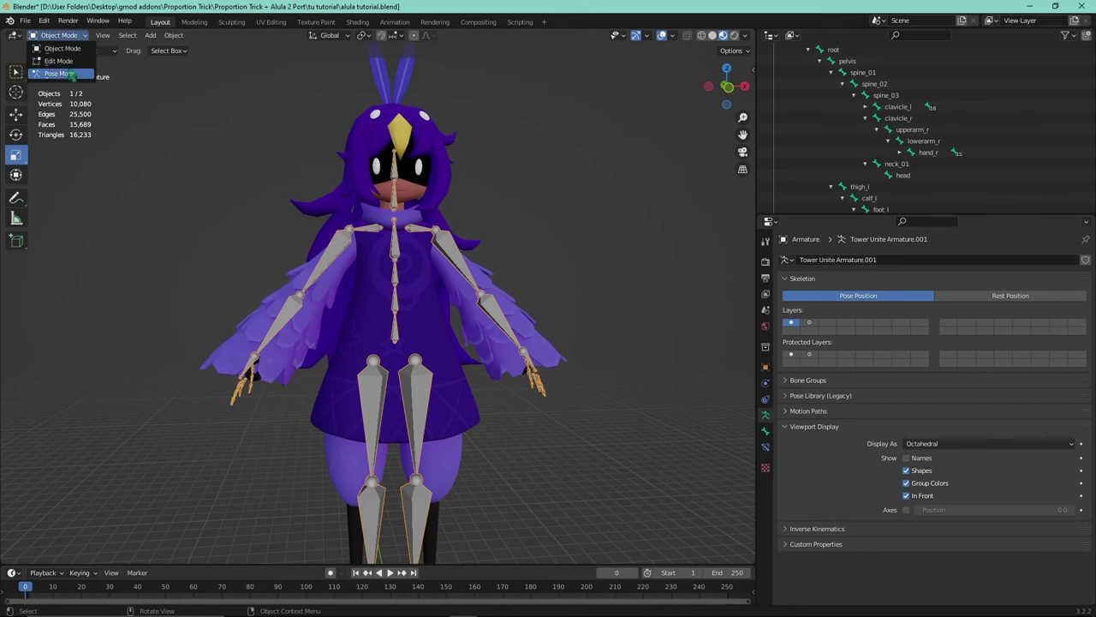
left_click(72, 74)
left_click(151, 35)
mouse_move(192, 334)
mouse_move(304, 335)
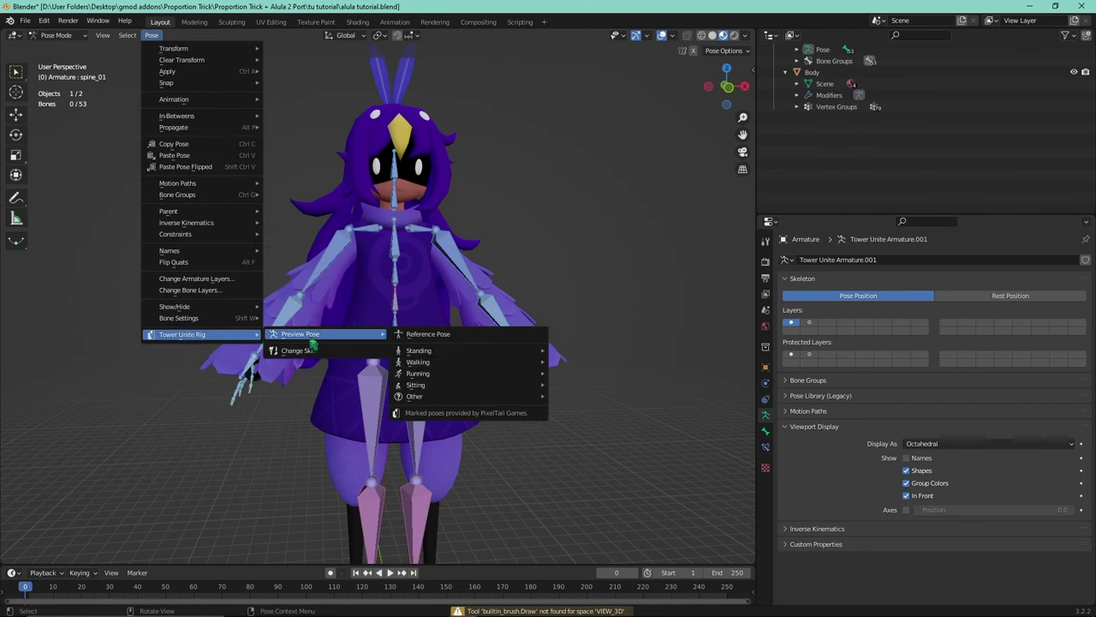
left_click(600, 359)
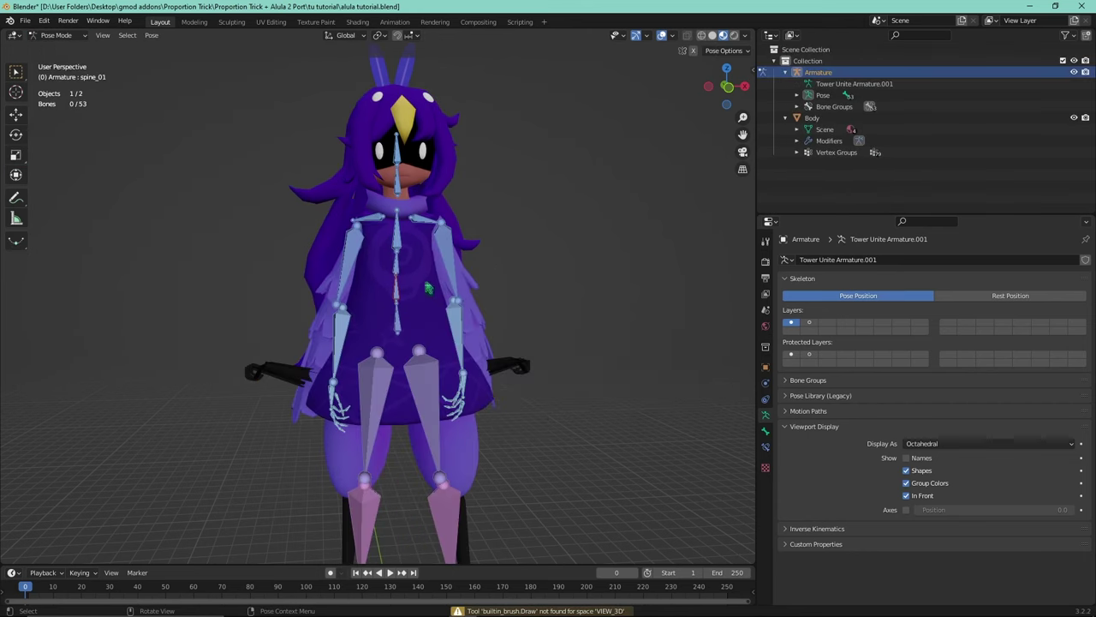
middle_click_drag(428, 287, 377, 343)
scroll(502, 317, "down", 2)
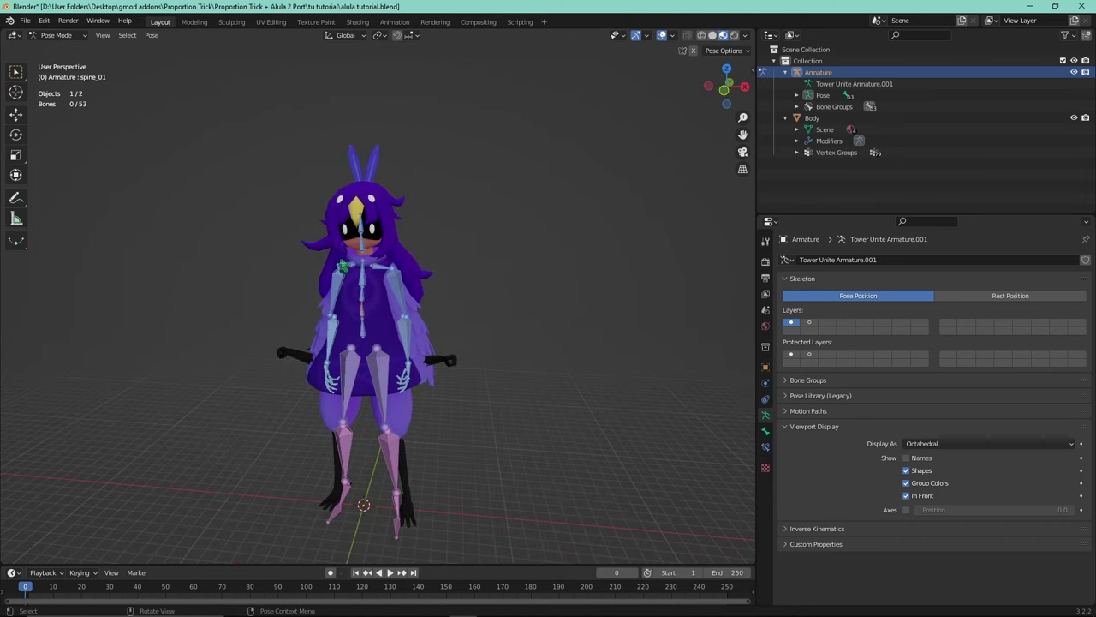
- Clear all pose transforms on all bones, and return to Object Mode with the Body mesh selected
key("a")
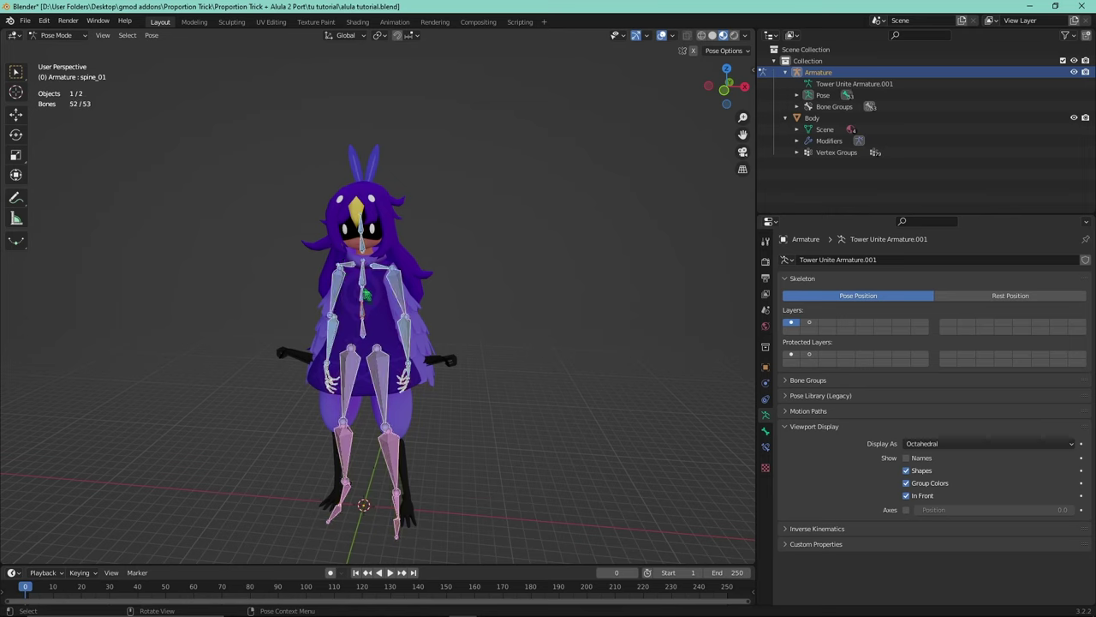
left_click(152, 35)
mouse_move(213, 68)
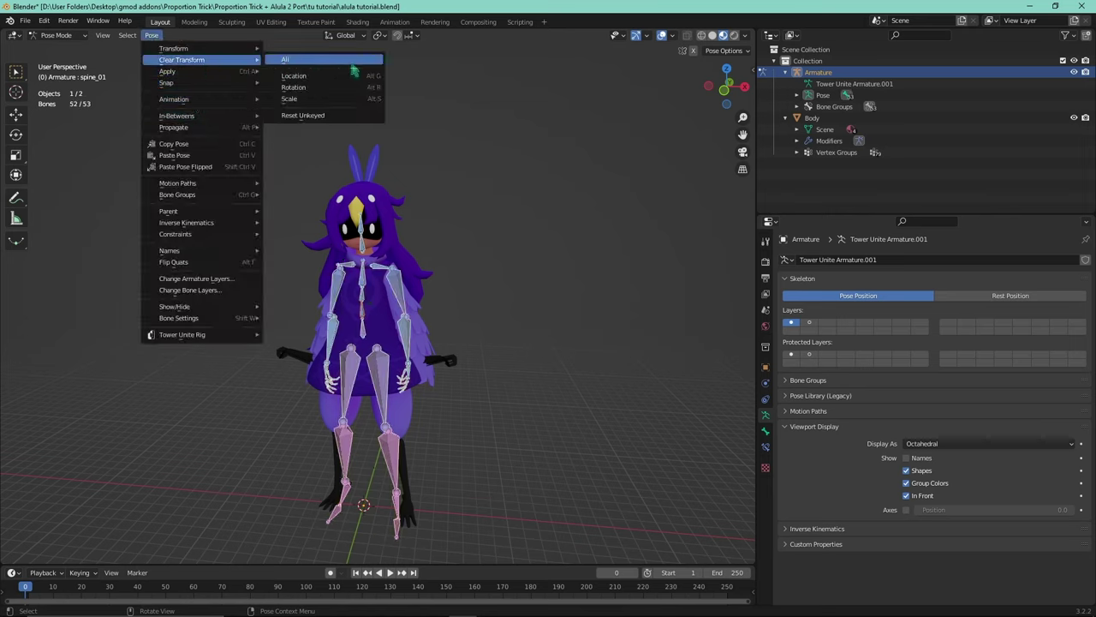
left_click(283, 67)
left_click(56, 36)
left_click(53, 50)
left_click(413, 362)
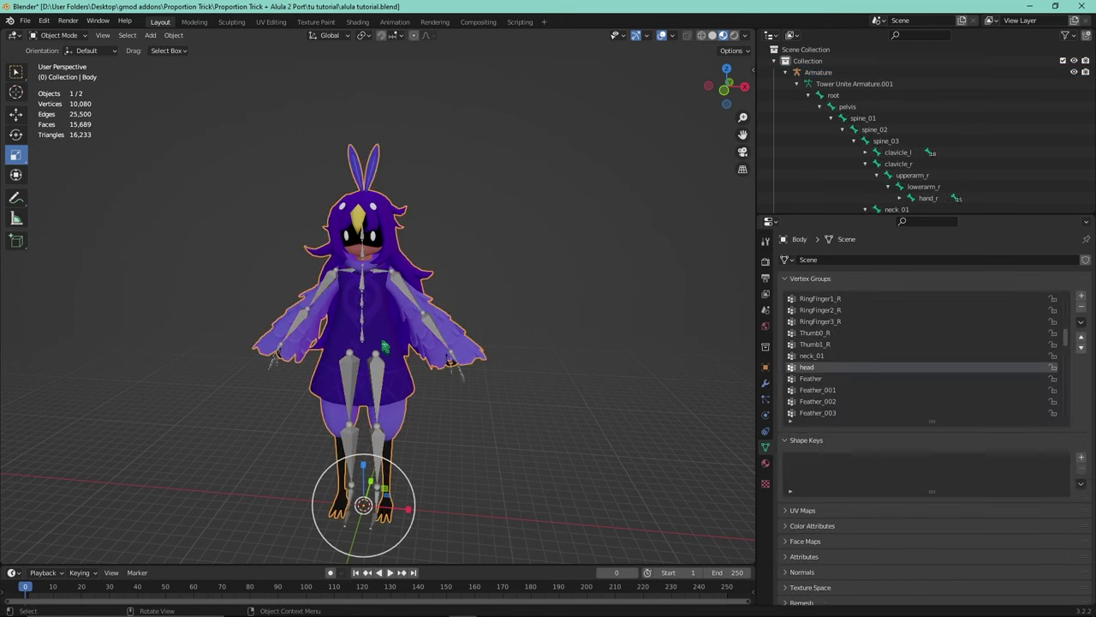
- Look through the Body mesh's remaining finger, feather and hair vertex groups and inspect the character from another angle
scroll(913, 355, "up", 10)
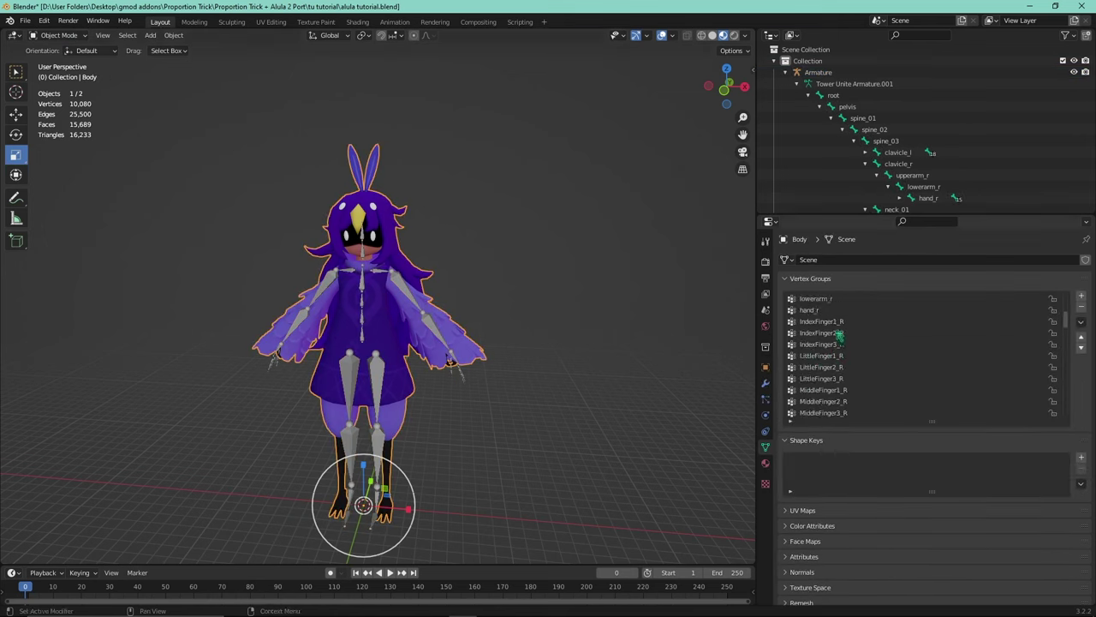
scroll(844, 339, "down", 10)
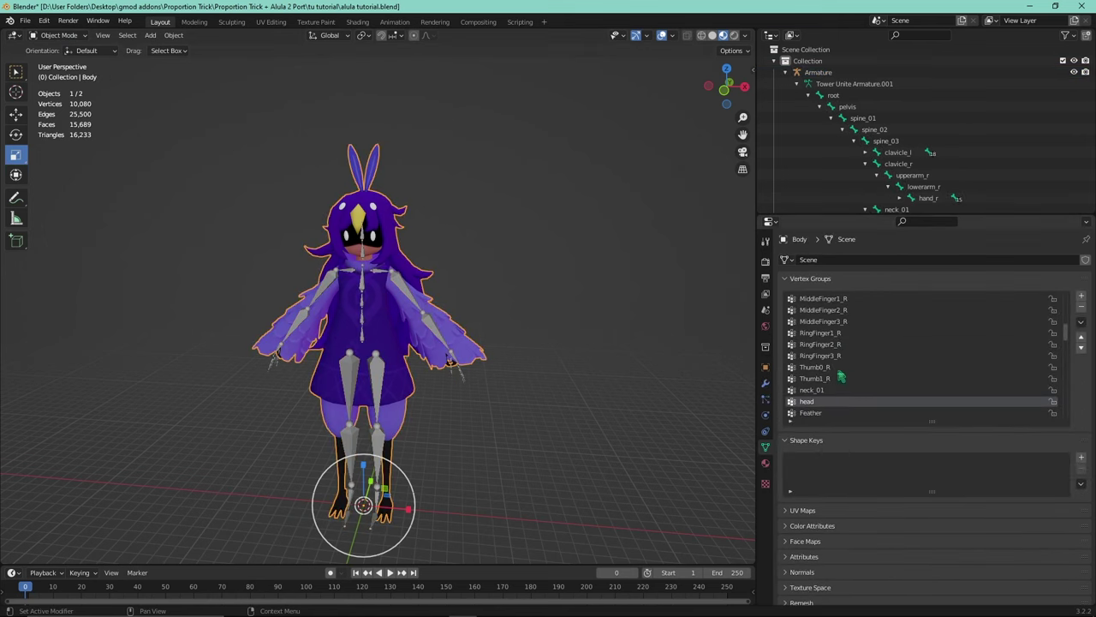
scroll(842, 379, "up", 2)
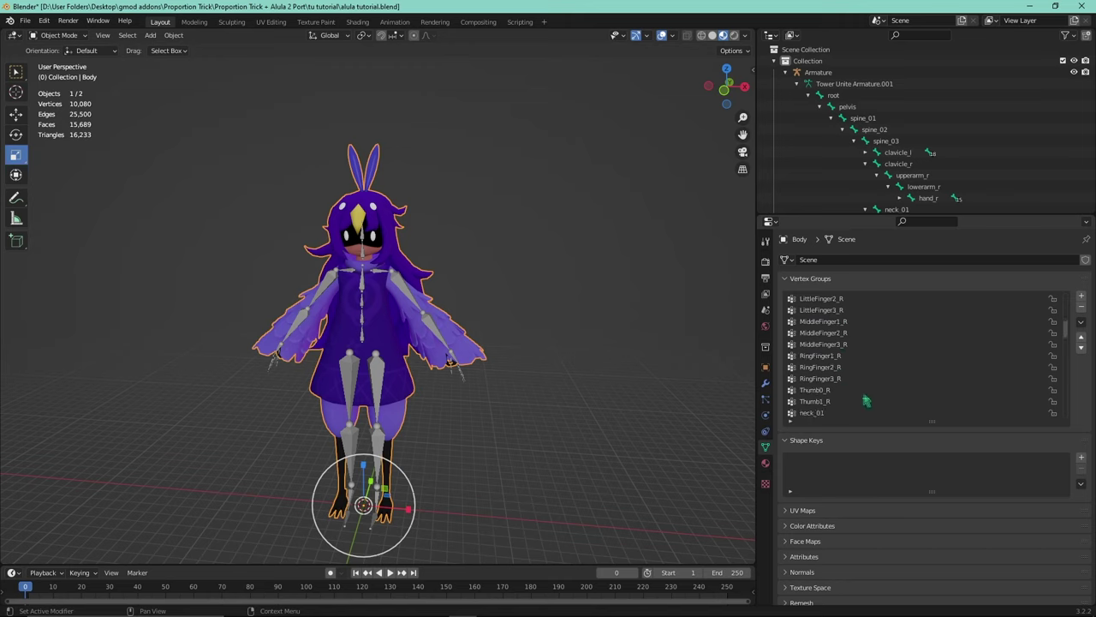
scroll(867, 401, "down", 5)
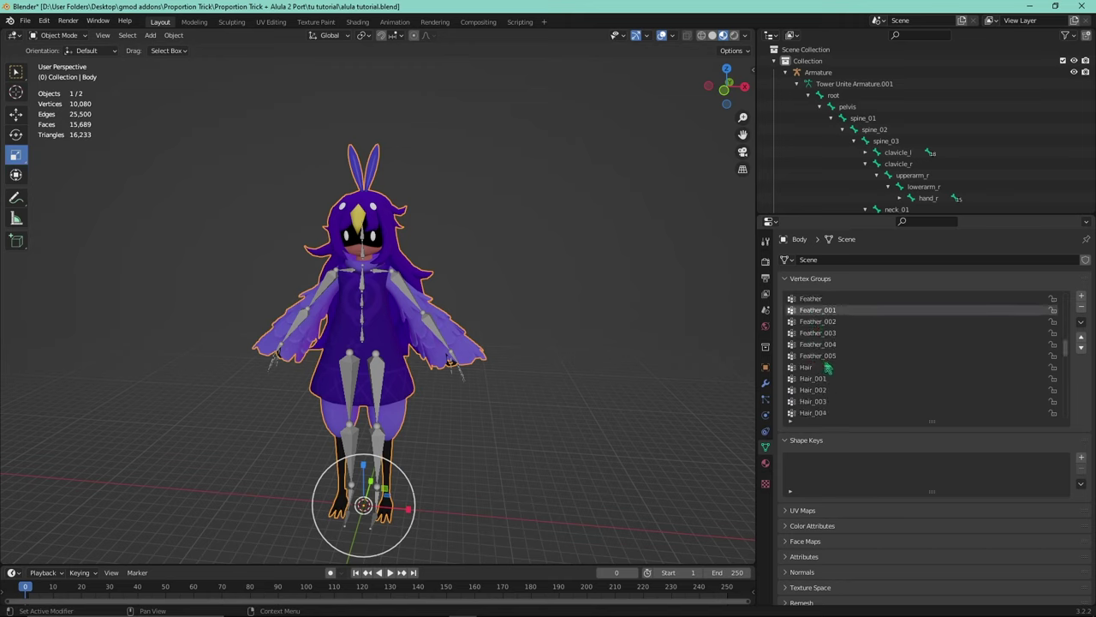
scroll(828, 366, "down", 10)
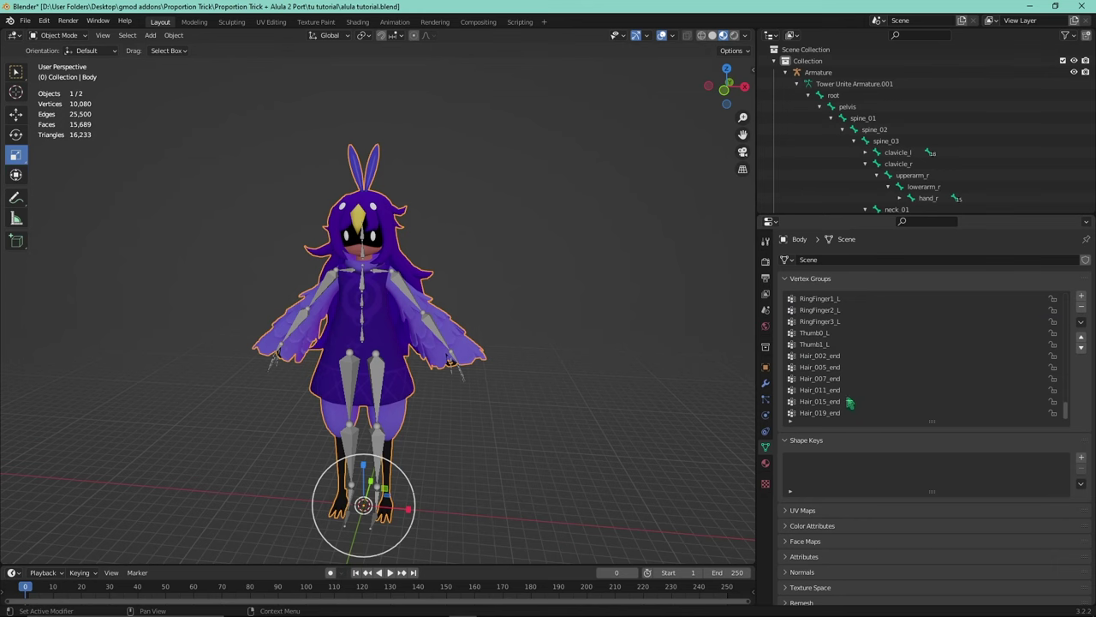
middle_click_drag(548, 399, 434, 436)
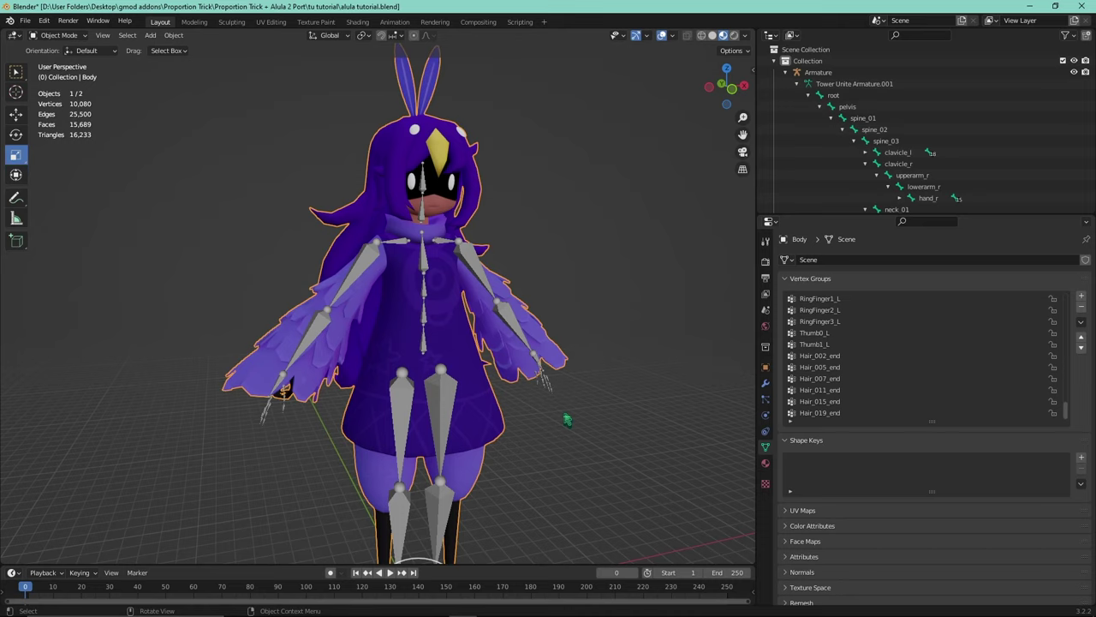
- Delete the Feather and Feather_001 to Feather_005 vertex groups from the Body mesh
scroll(932, 352, "up", 10)
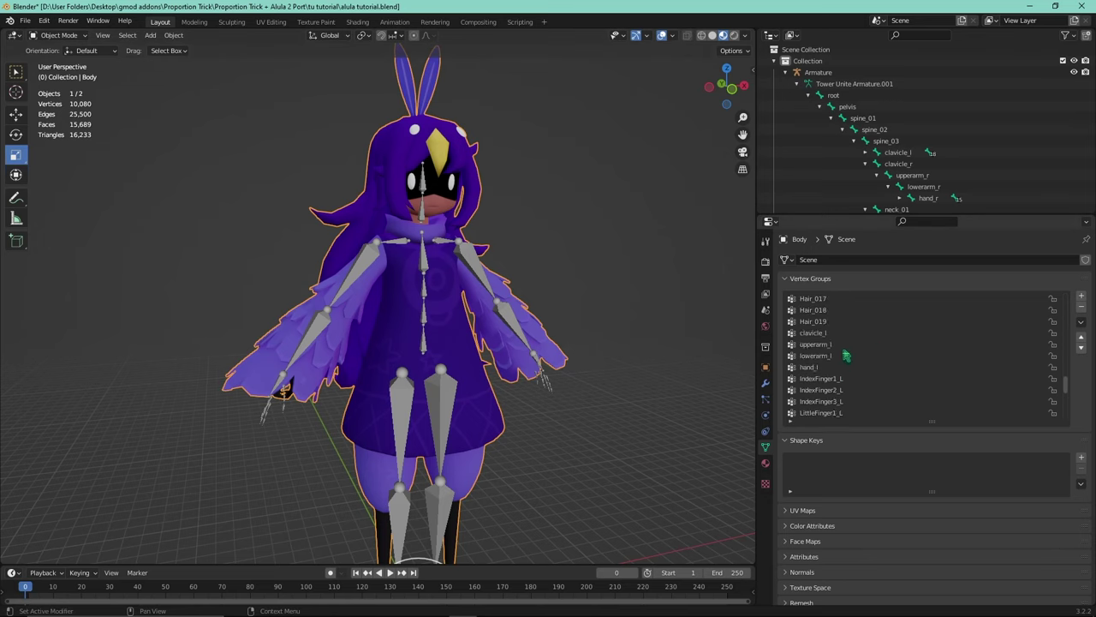
scroll(846, 355, "up", 5)
left_click(818, 344)
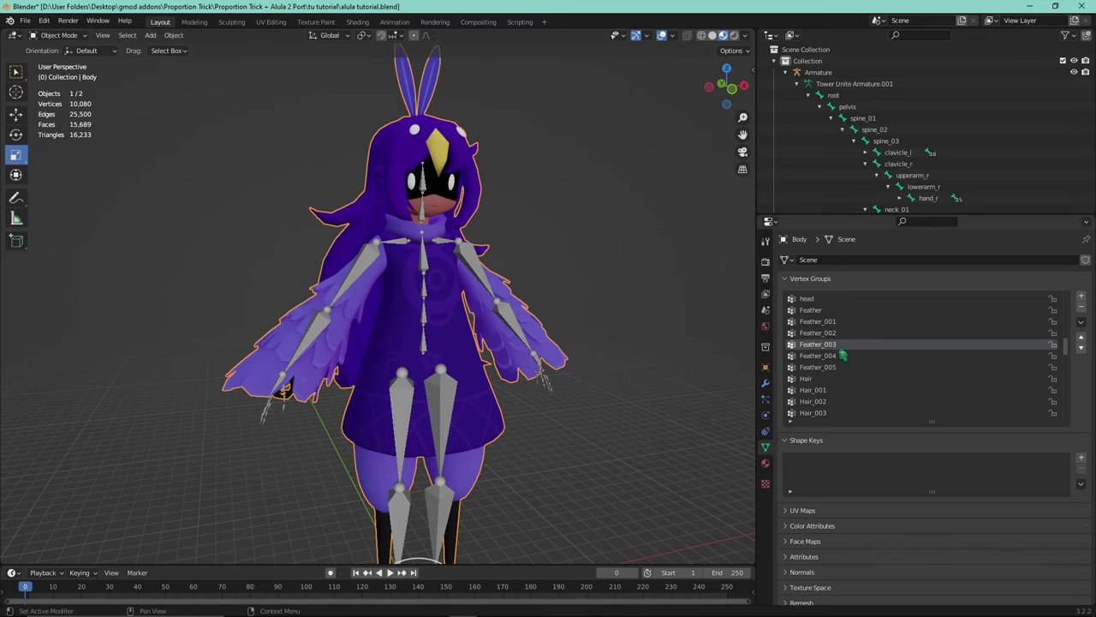
middle_click_drag(557, 154, 553, 239)
middle_click_drag(456, 205, 390, 130)
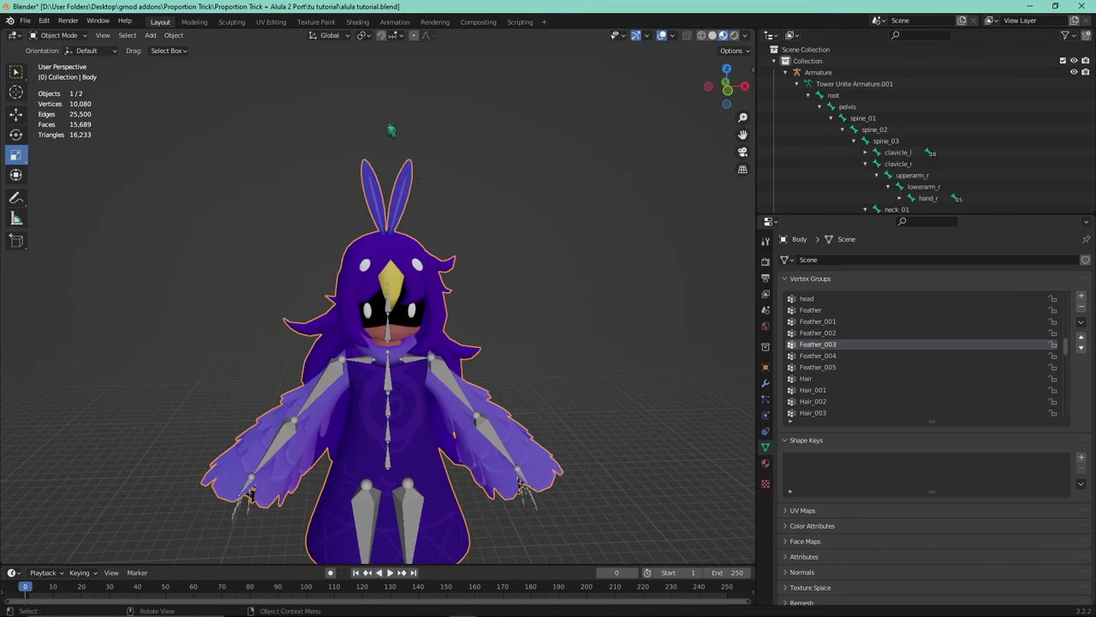
scroll(345, 180, "up", 1)
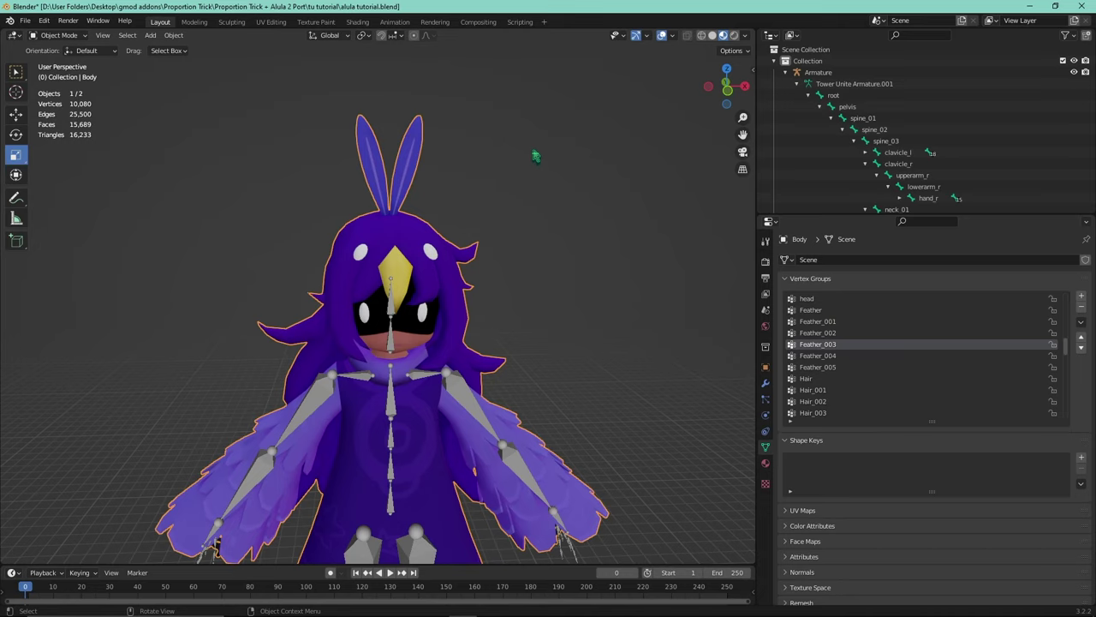
left_click(848, 369)
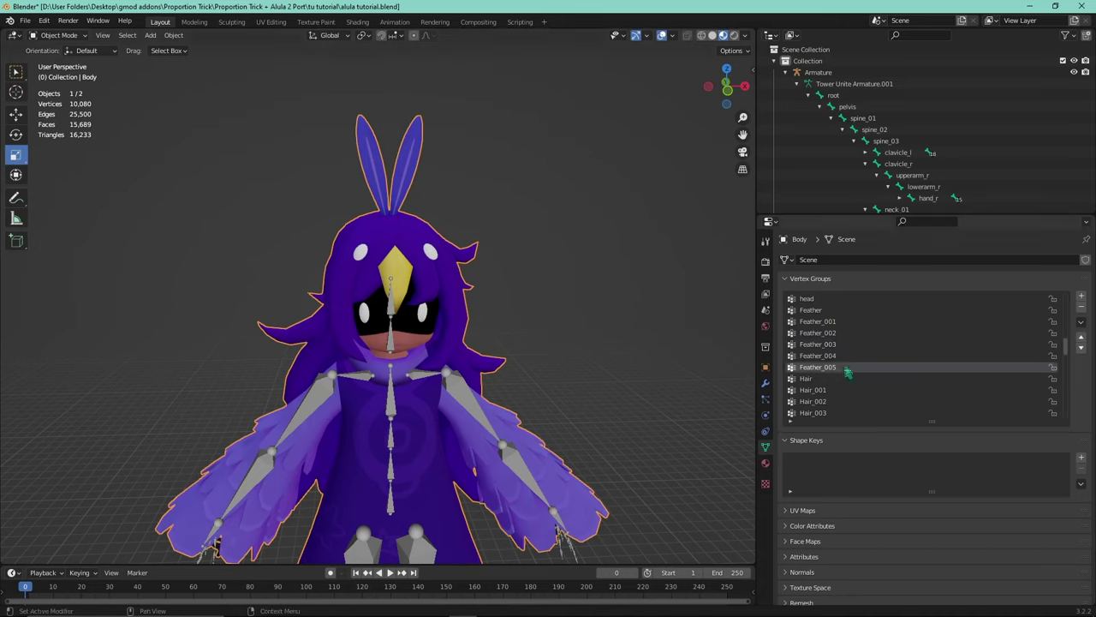
left_click(1081, 305)
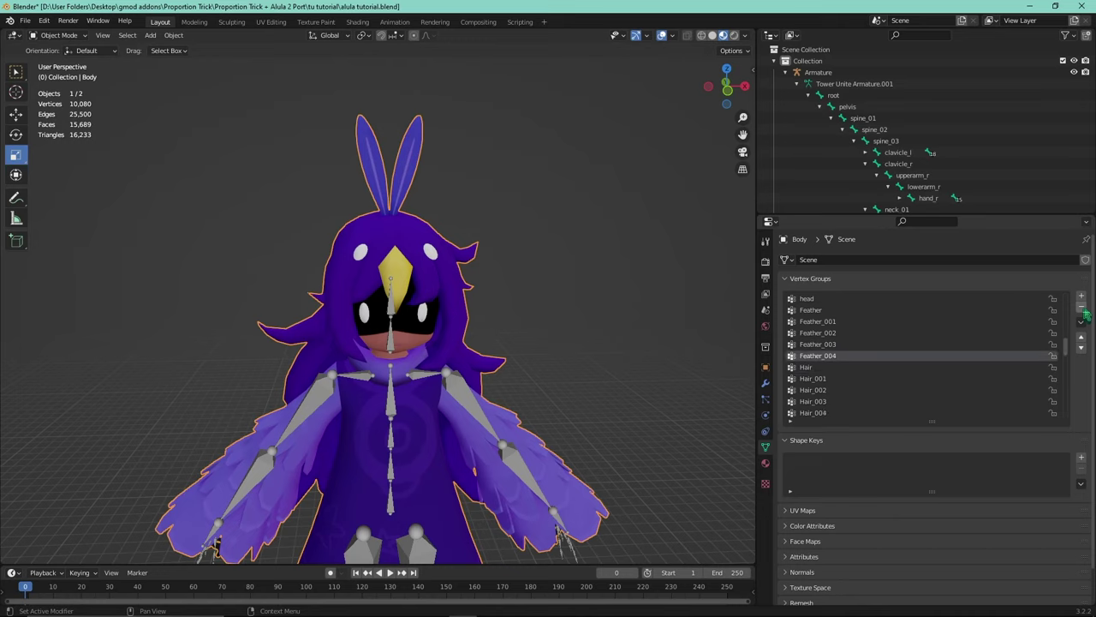
left_click(1081, 306)
left_click(1081, 305)
left_click(1081, 306)
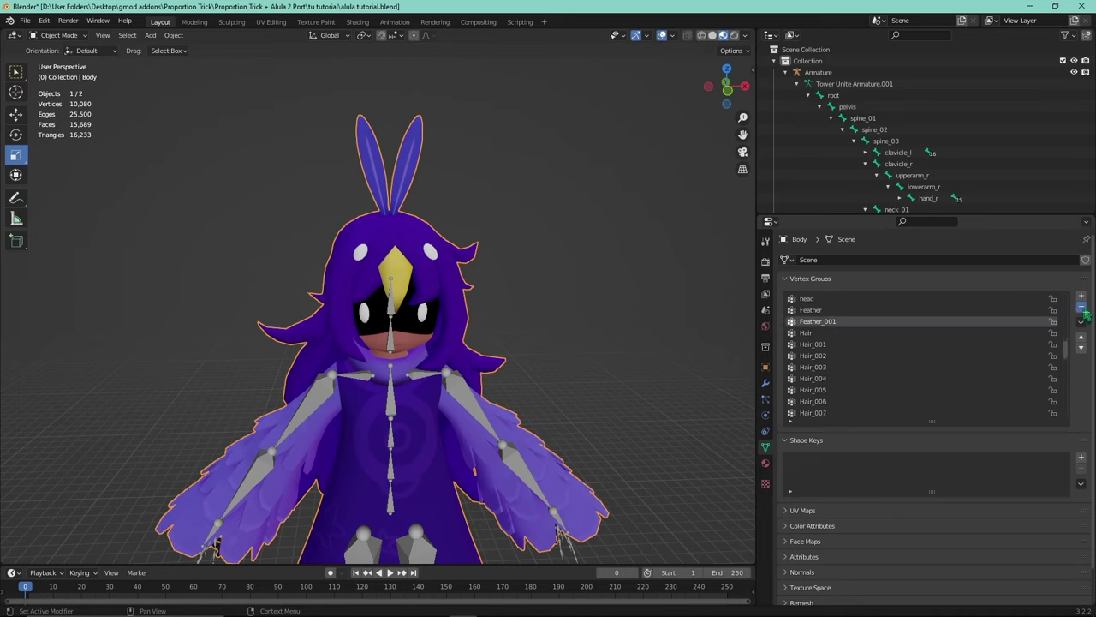
left_click(1081, 306)
left_click(1080, 305)
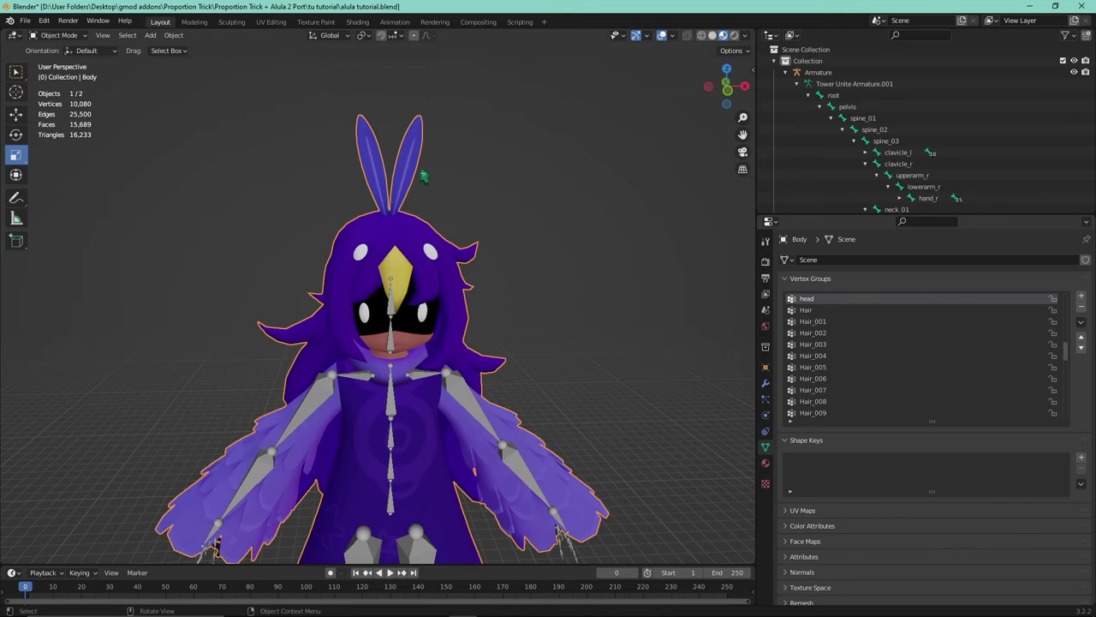
middle_click_drag(403, 203, 361, 126)
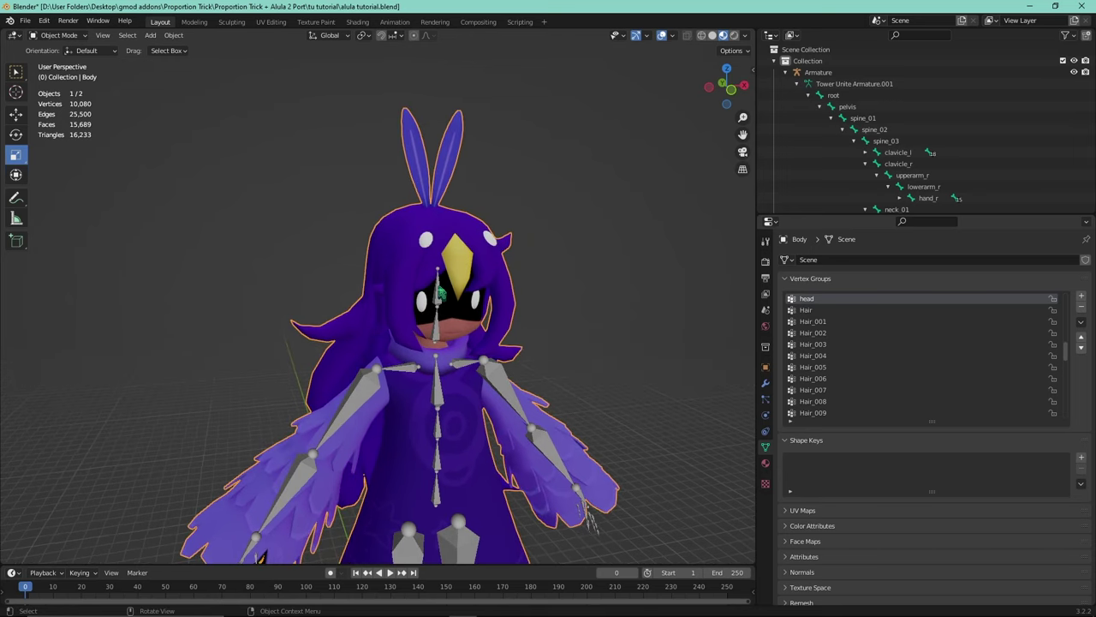
middle_click_drag(445, 292, 429, 287)
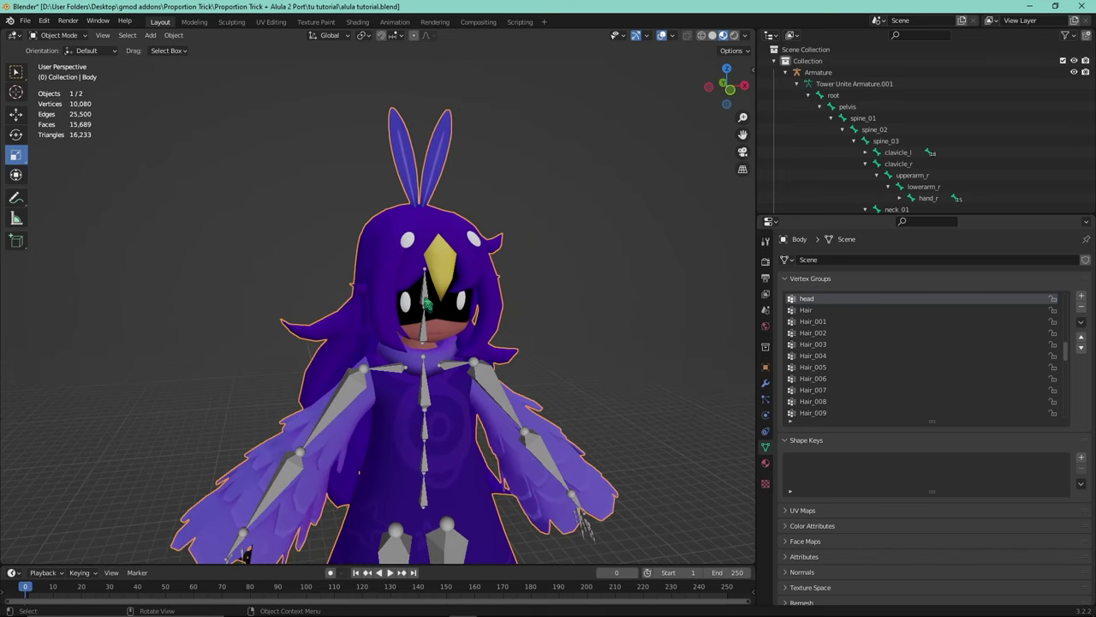
left_click(425, 302)
left_click(389, 266)
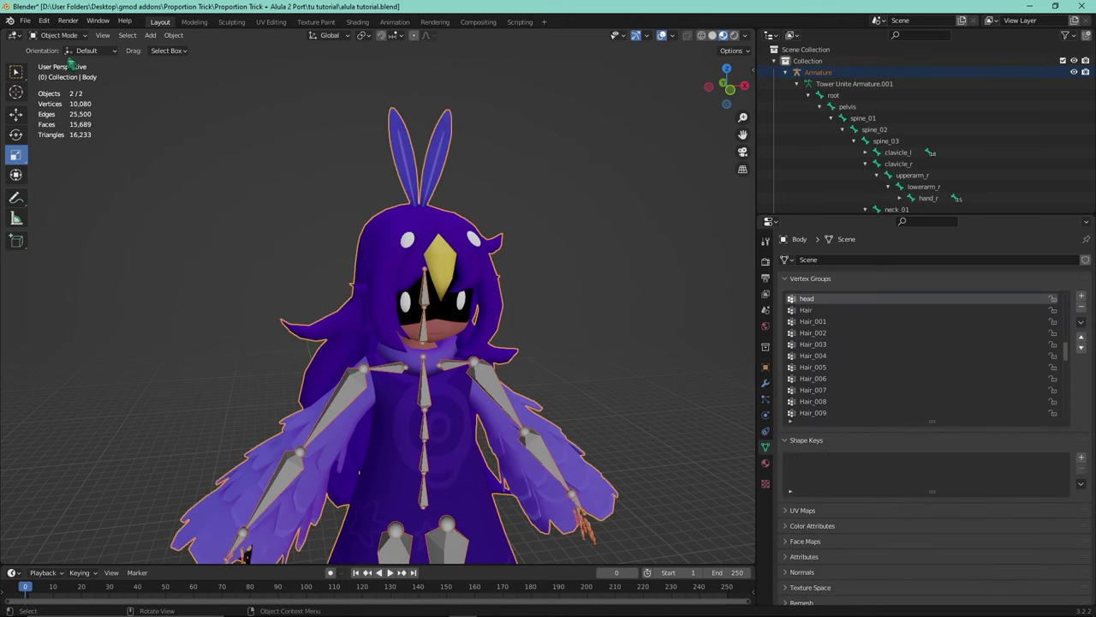
left_click(62, 35)
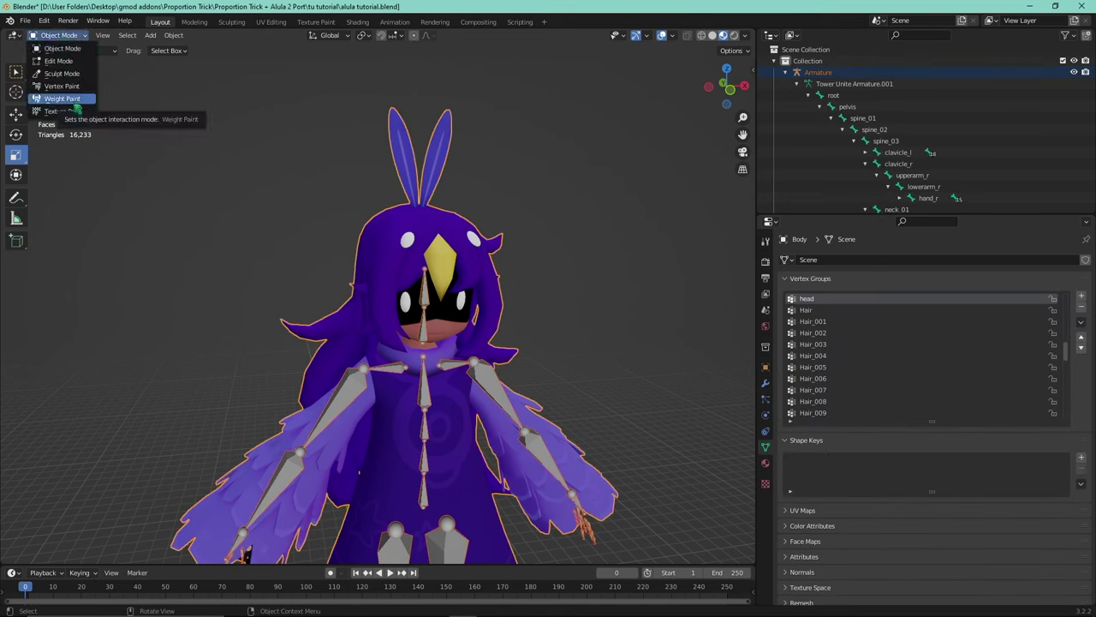
key("b")
left_click(261, 159)
left_click(406, 224)
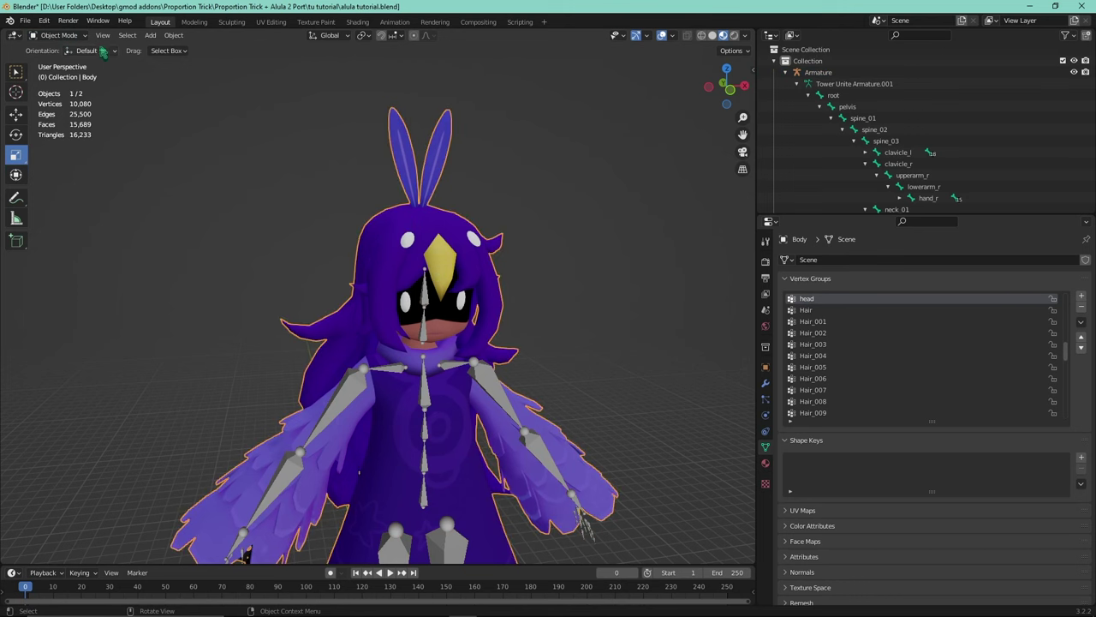
- In Edit Mode, select all linked faces of both feathers on top of the head, delimited by seam
left_click(61, 35)
left_click(53, 50)
scroll(329, 156, "up", 2)
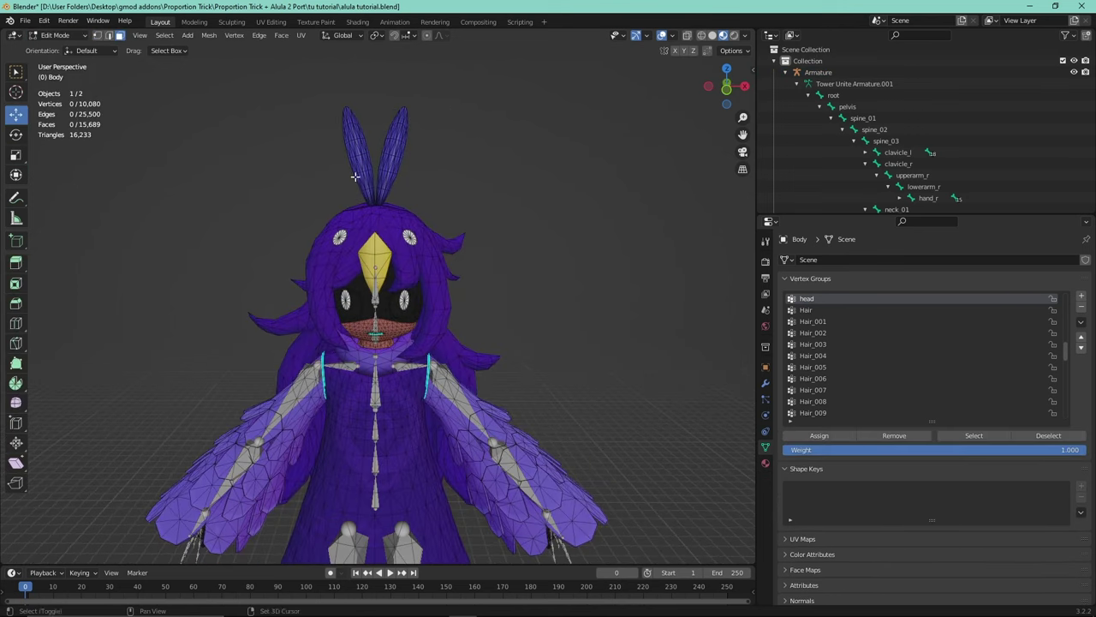
scroll(347, 137, "up", 3, "shift")
key("l")
scroll(391, 265, "up", 3)
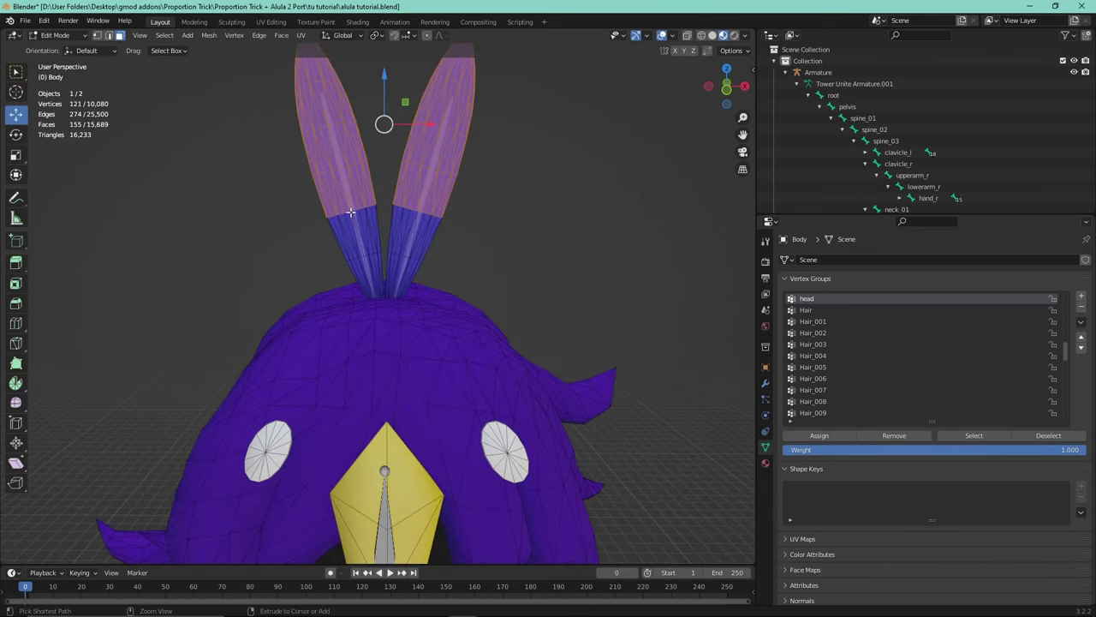
key("ctrl+l")
scroll(399, 215, "down", 2)
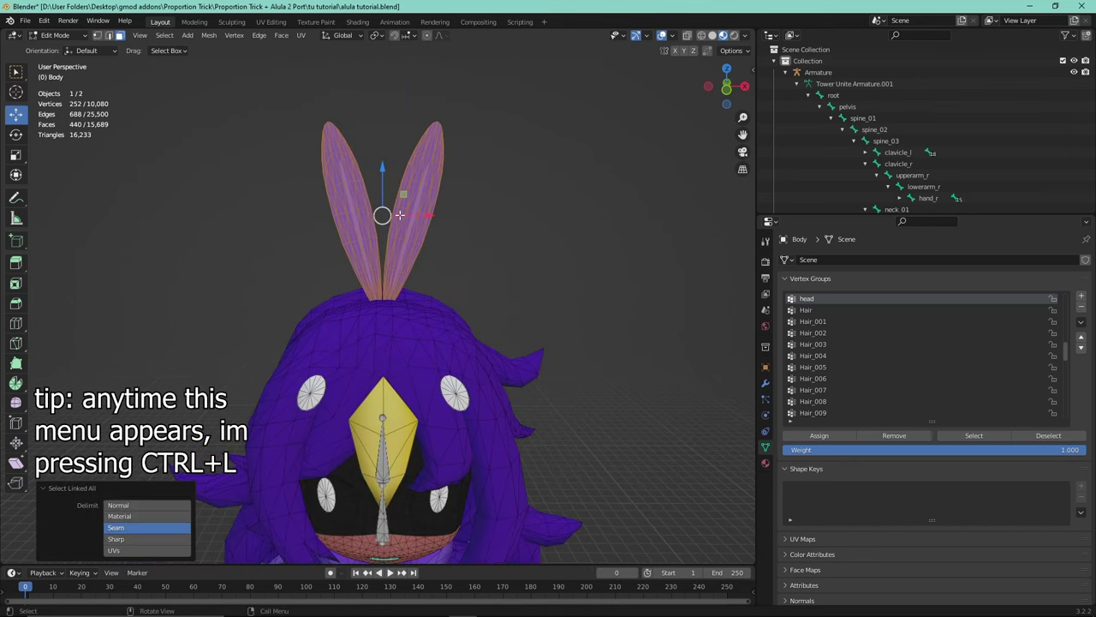
scroll(399, 215, "down", 4)
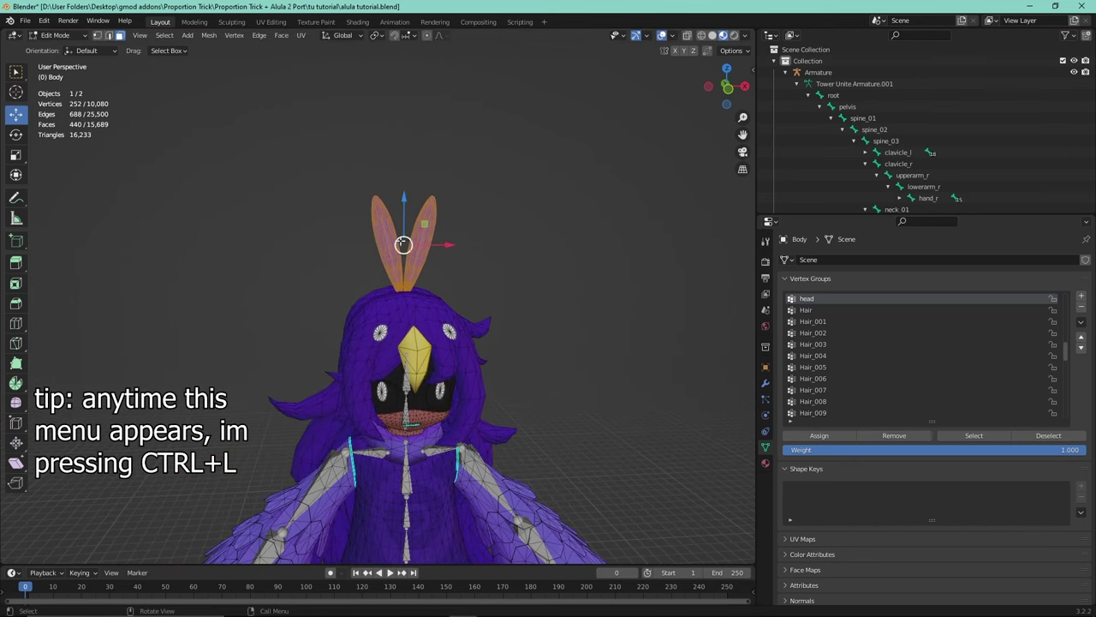
- In Weight Paint mode with vertex masking, assign the selected feather vertices to the head group at weight 1.000, and return to Object Mode
key("Tab")
left_click(55, 36)
left_click(64, 112)
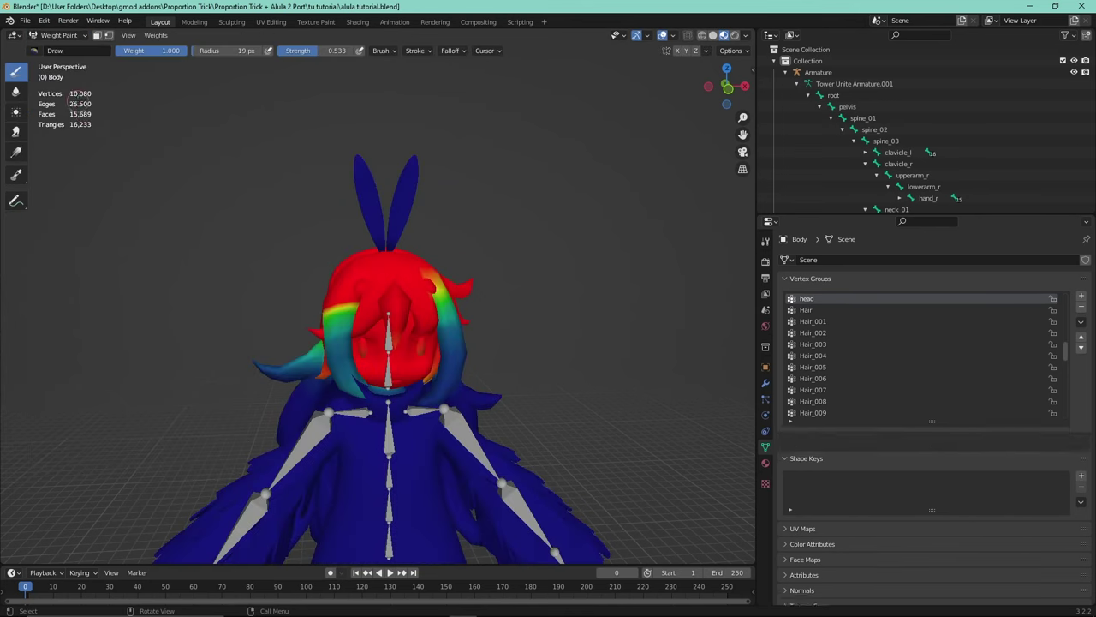
left_click(108, 36)
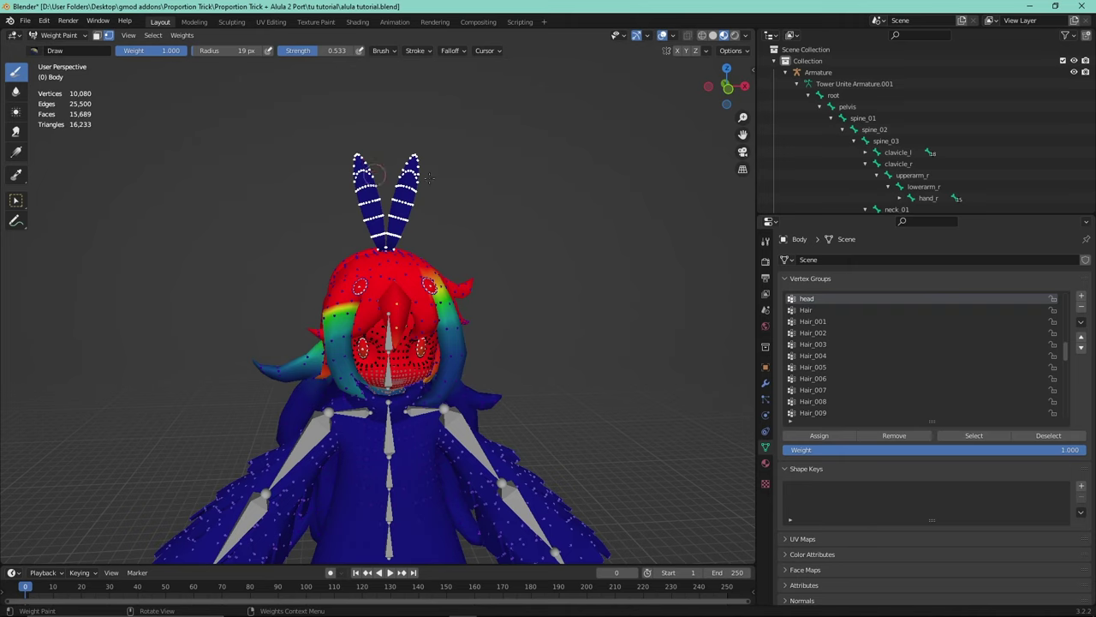
left_click(827, 436)
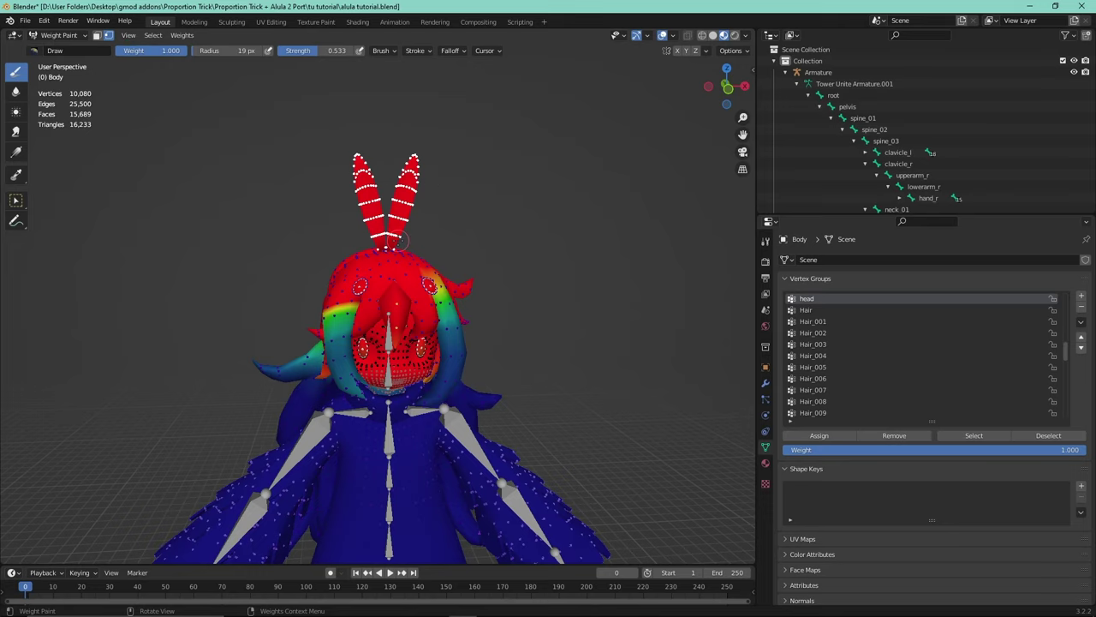
middle_click_drag(402, 245, 430, 235)
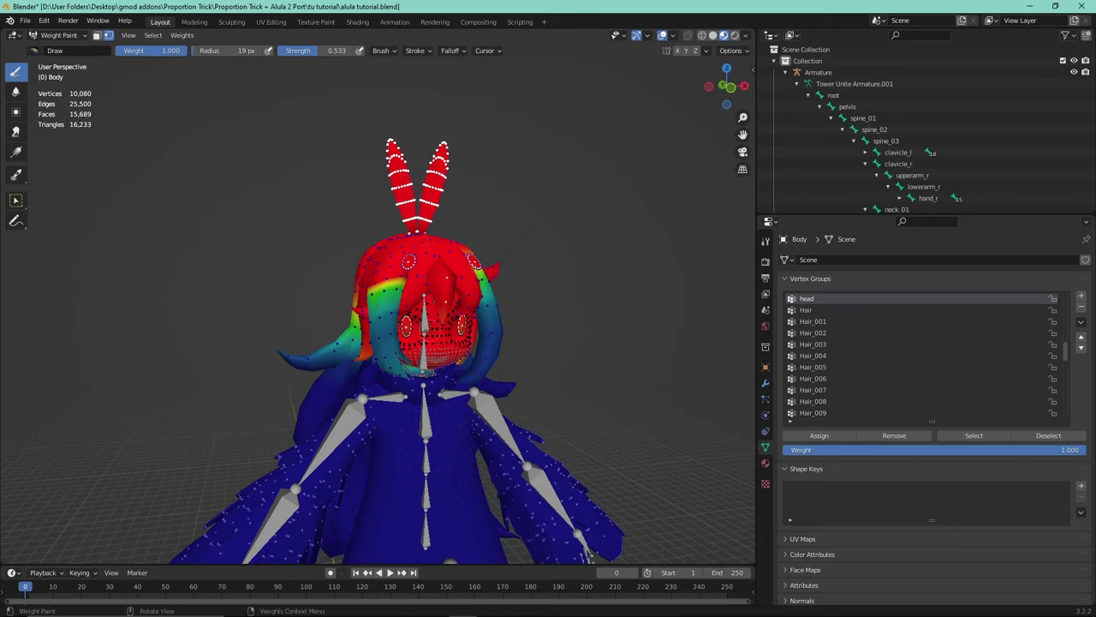
left_click(65, 36)
left_click(76, 49)
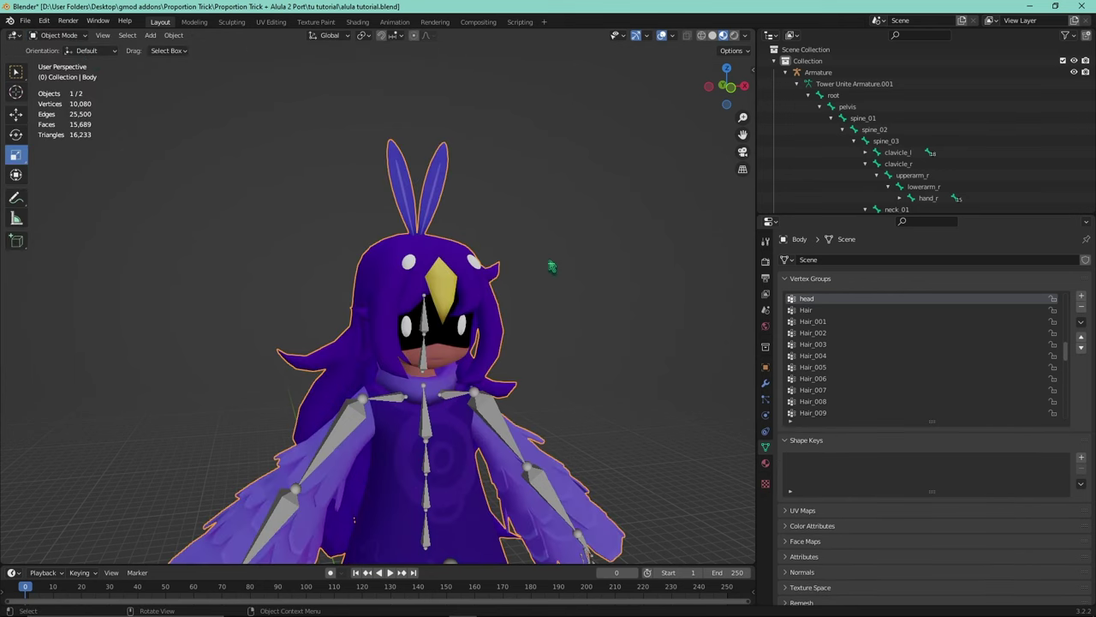
- Examine in Weight Paint mode which hair strands the Hair_001 to Hair_006 vertex groups influence
mouse_move(550, 265)
middle_mouse_down()
mouse_move(533, 256)
mouse_move(592, 267)
middle_mouse_up()
left_click(58, 35)
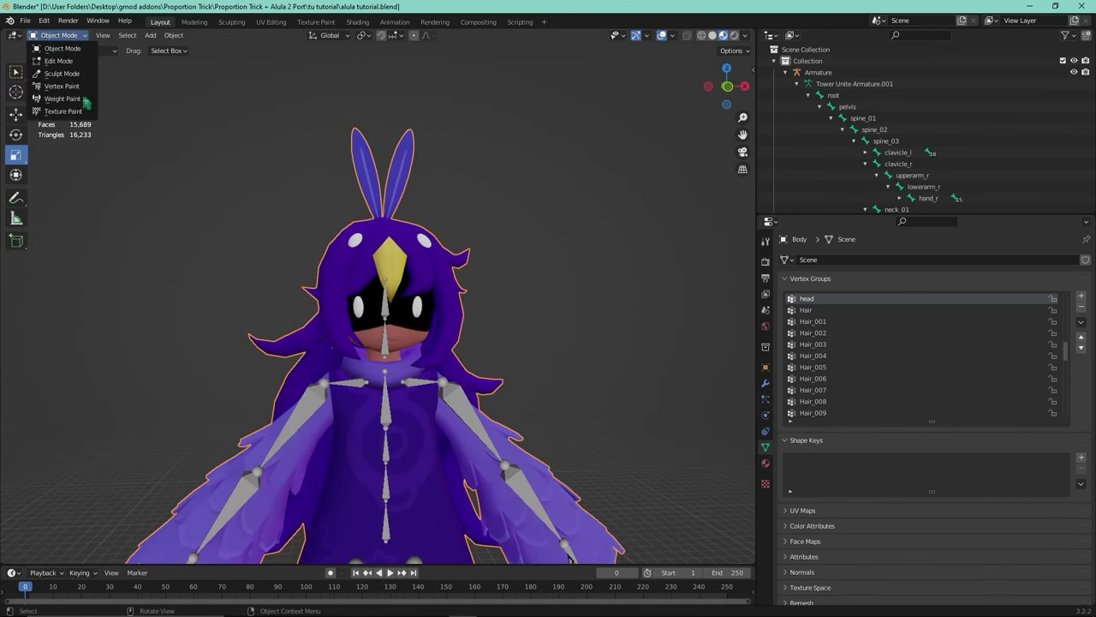
left_click(77, 102)
left_click(849, 332)
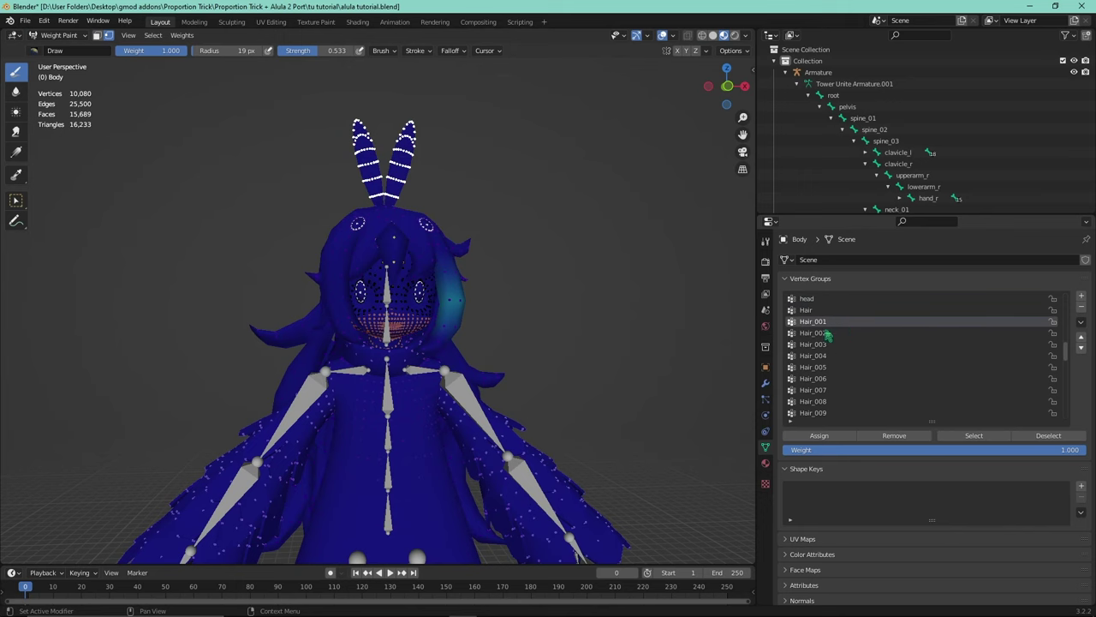
left_click(814, 354)
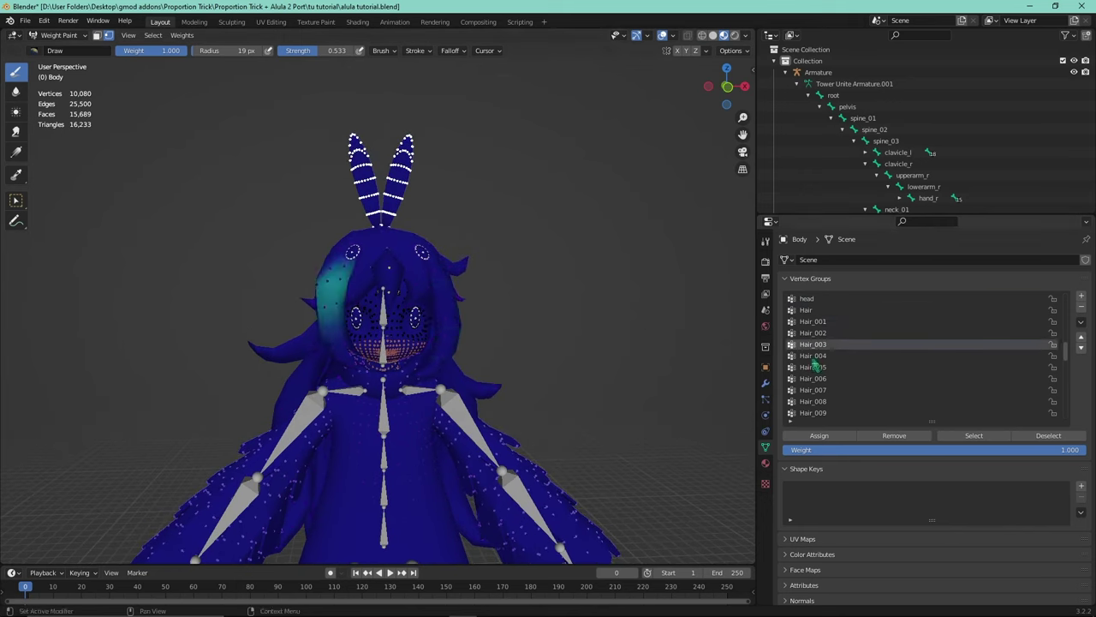
left_click(818, 367)
left_click(822, 378)
left_click(825, 367)
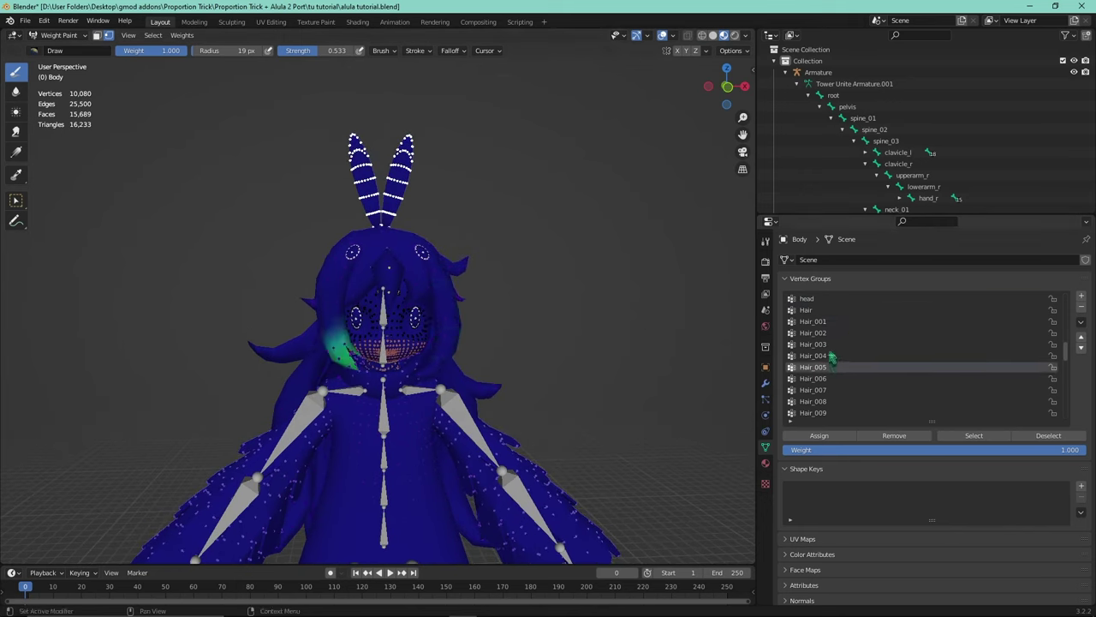
left_click(829, 356)
left_click(825, 323)
left_click(829, 345)
key("ctrl+z")
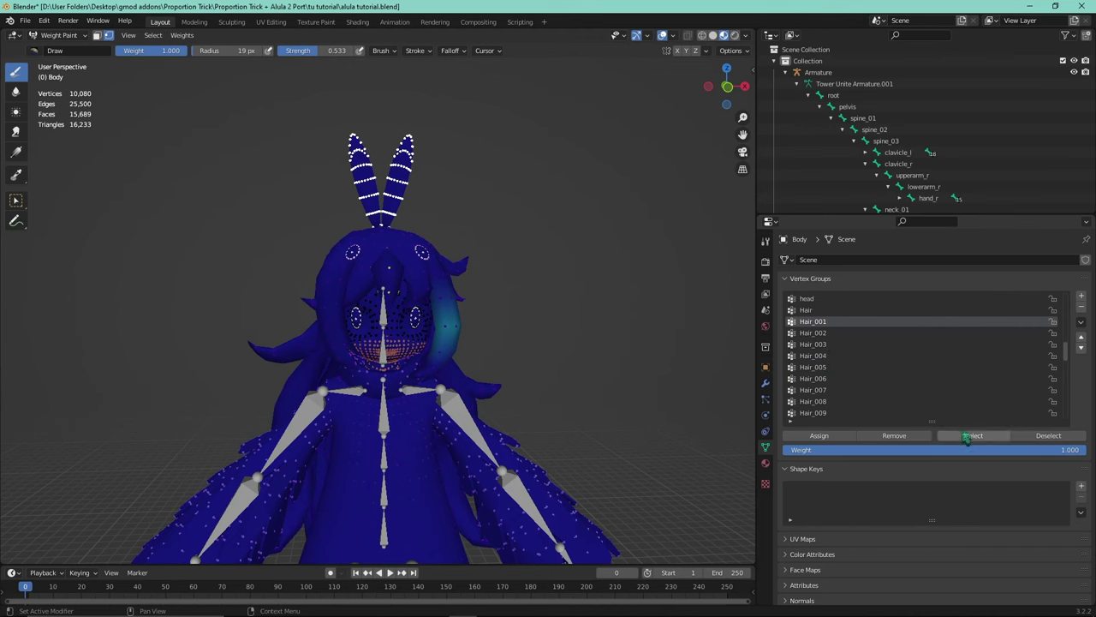
- Select the Hair_001 group's vertices to check them, clear that selection and return to Object Mode
left_click(971, 438)
scroll(499, 325, "down", 5)
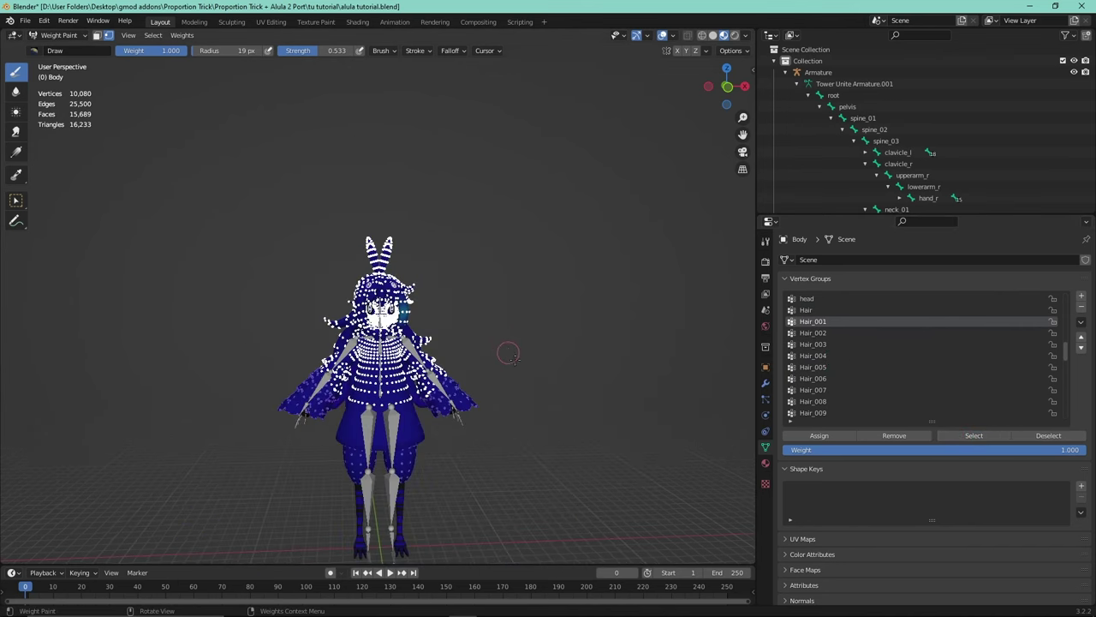
scroll(514, 355, "up", 3)
scroll(569, 369, "up", 2)
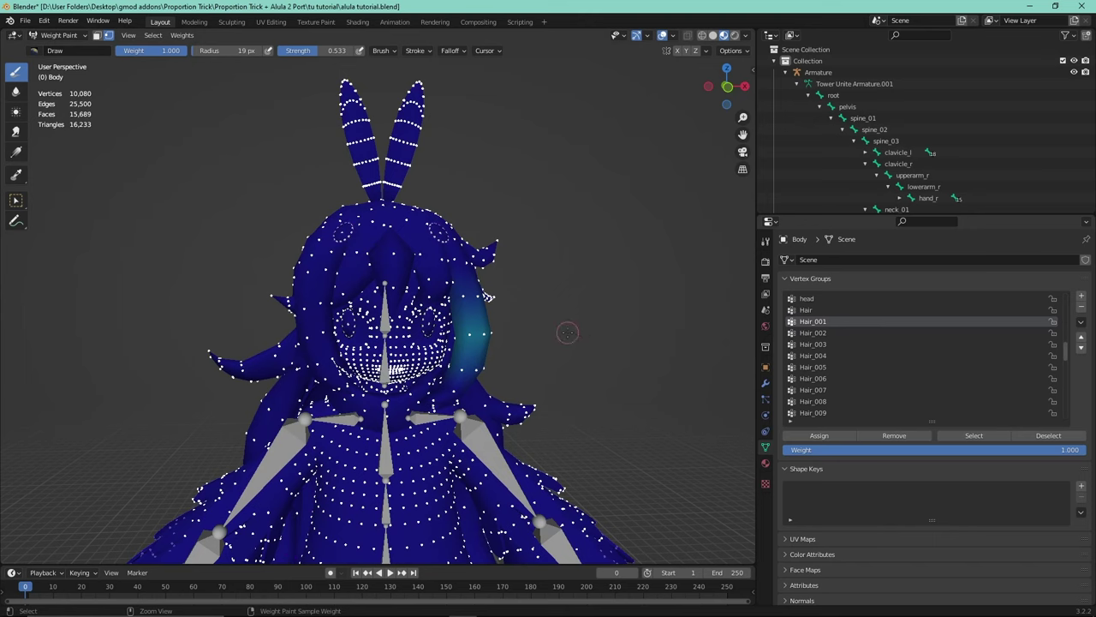
left_click(1047, 436)
middle_click_drag(361, 255, 337, 231)
left_click(53, 38)
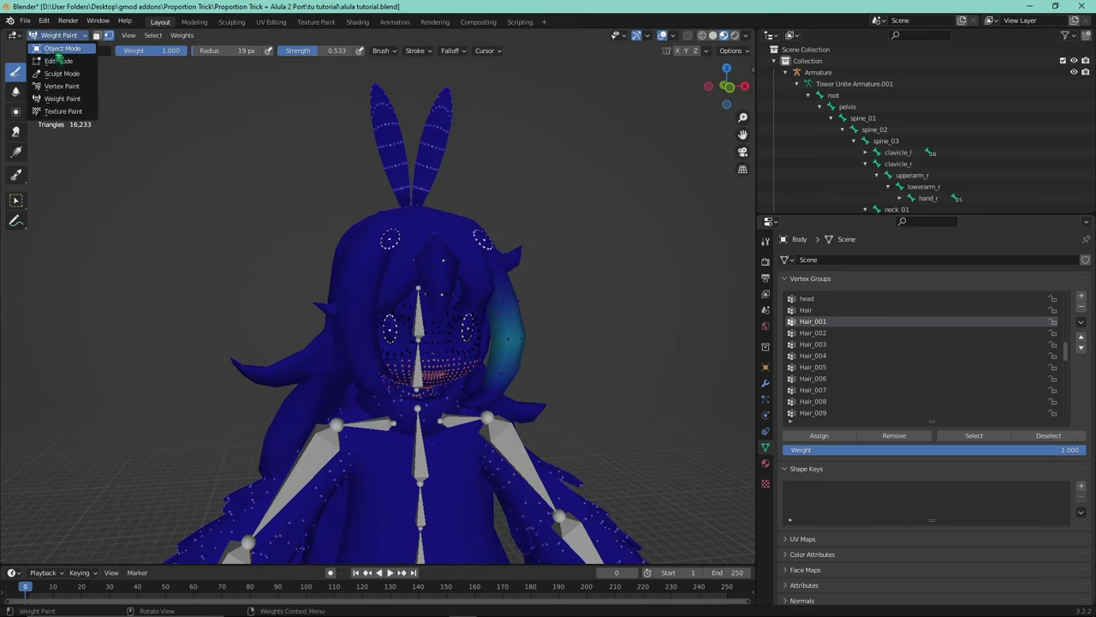
left_click(55, 48)
middle_click_drag(572, 272, 554, 260)
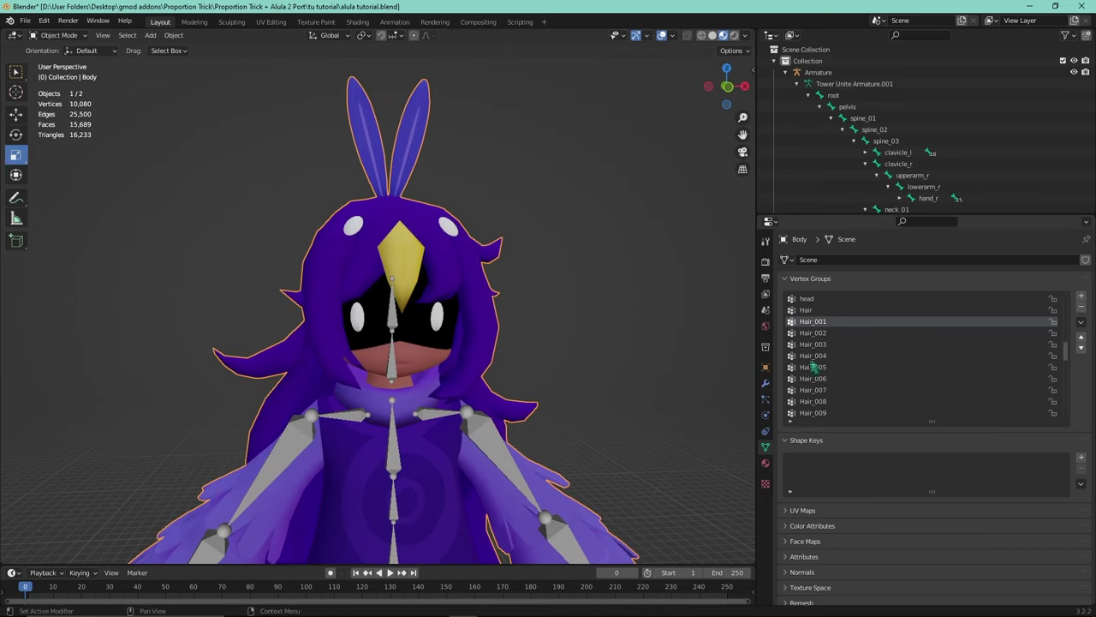
- Examine the Hair_007 vertex group's weights on the mesh in Weight Paint mode, and return to Object Mode
left_click(818, 392)
left_click(84, 37)
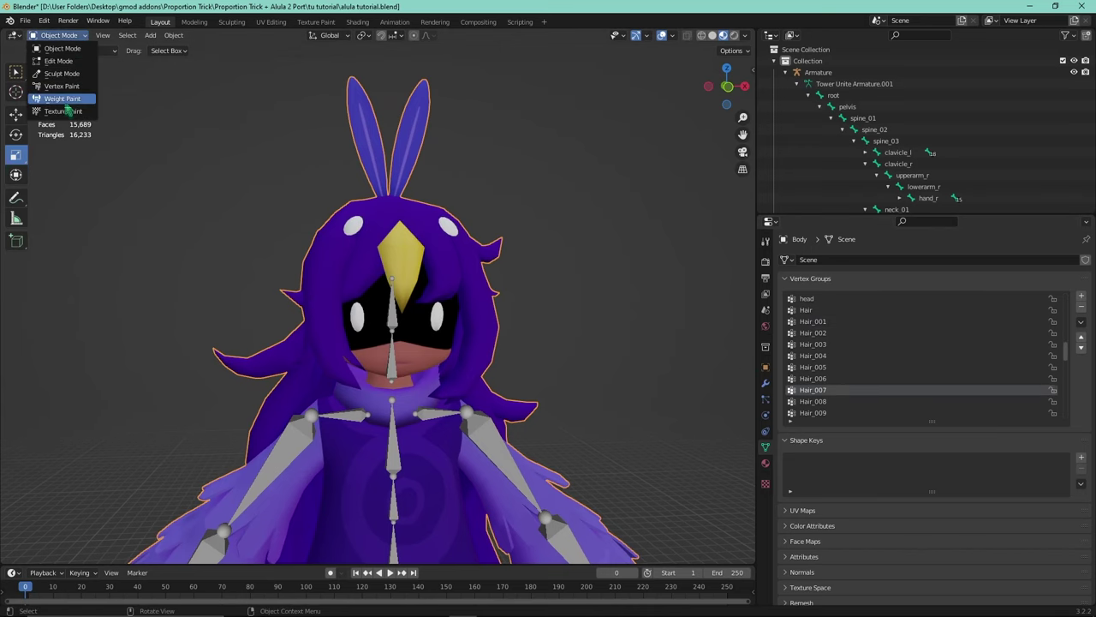
left_click(69, 107)
scroll(455, 316, "down", 4)
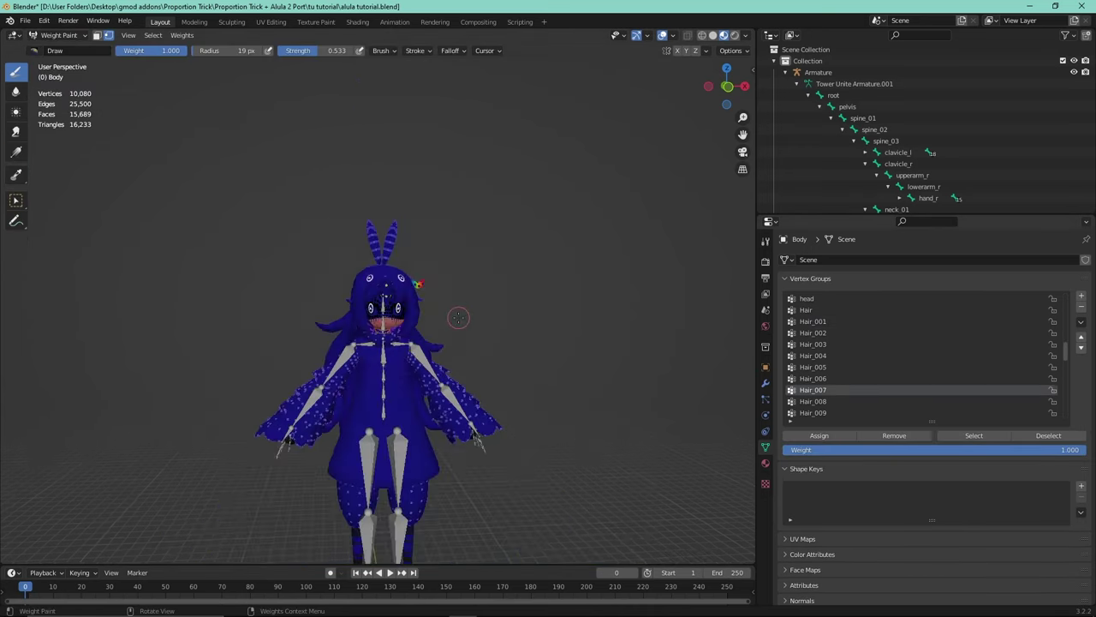
scroll(514, 309, "up", 7)
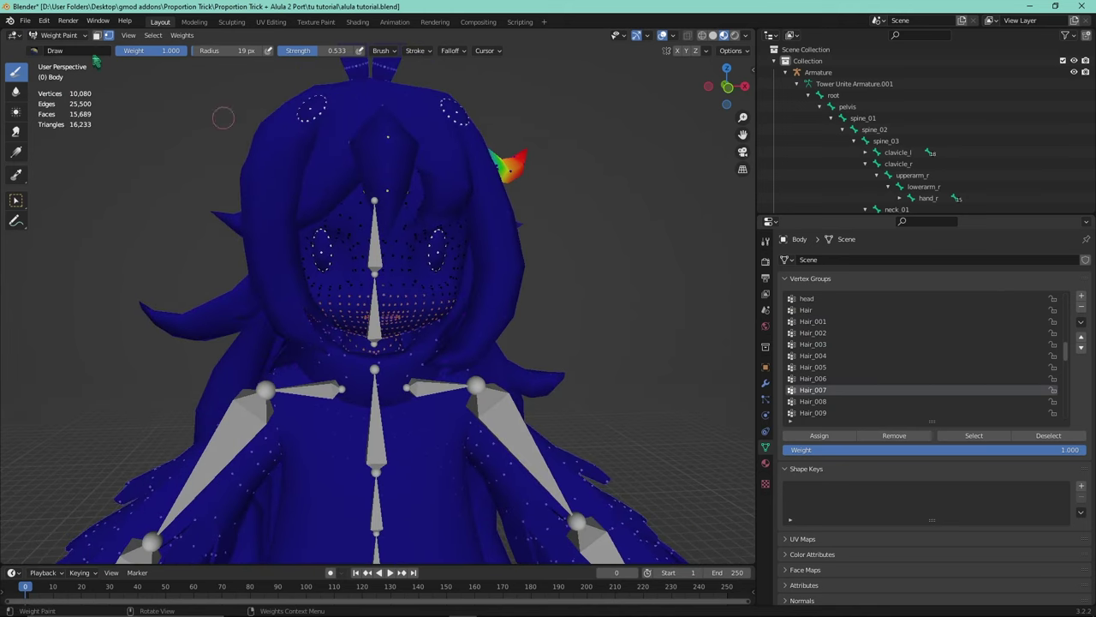
left_click(59, 36)
left_click(60, 49)
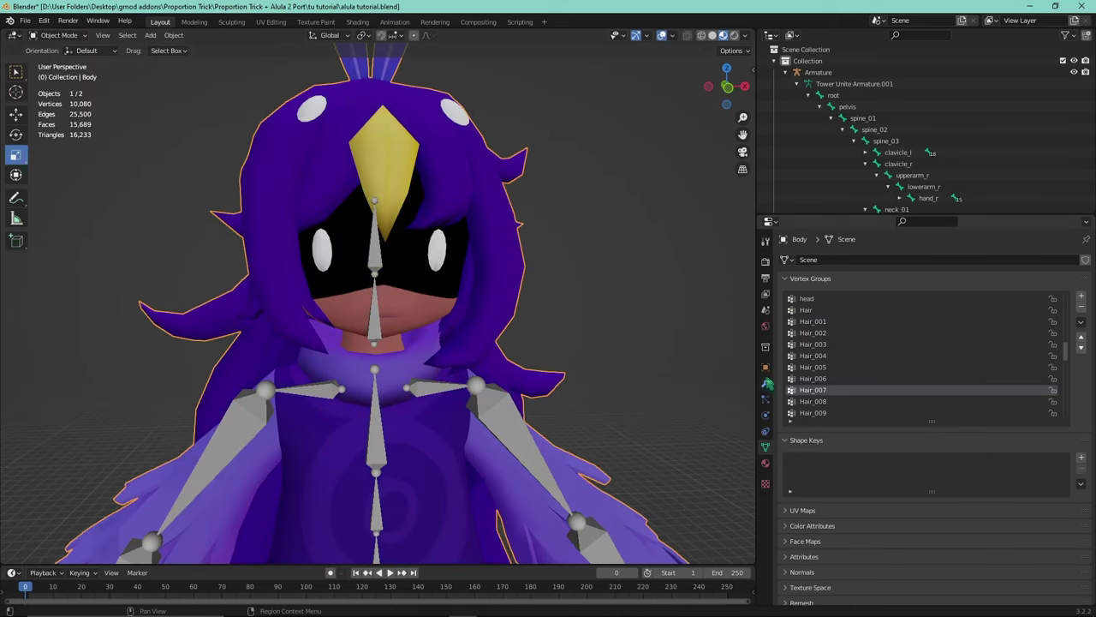
- Add a Vertex Weight Mix modifier to the Body mesh and set its Vertex Group A to head
left_click(766, 383)
left_click(870, 260)
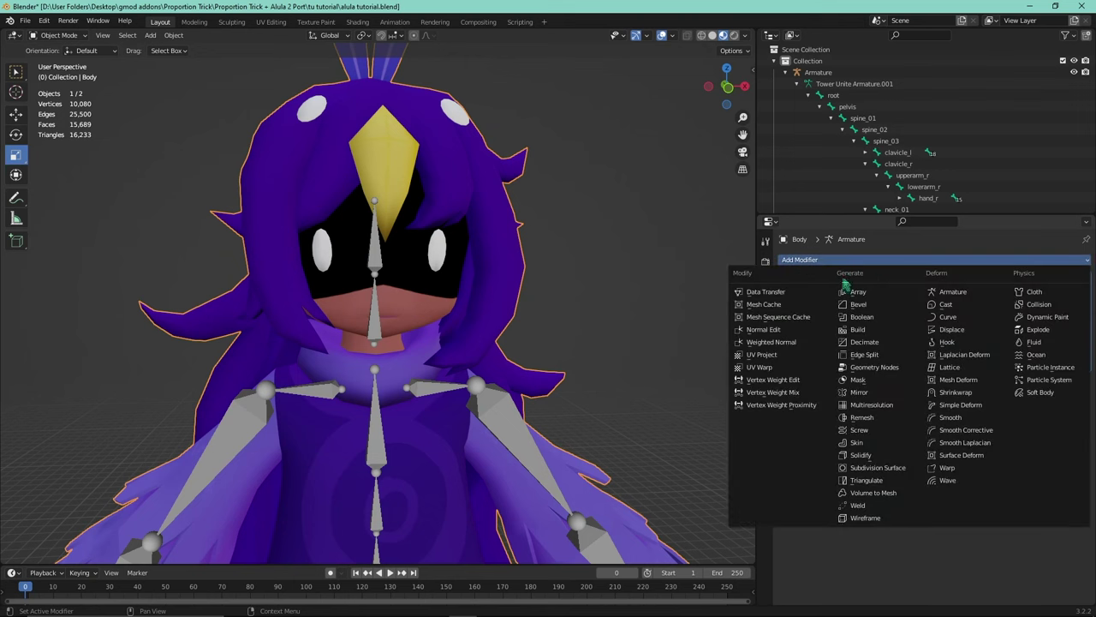
left_click(805, 396)
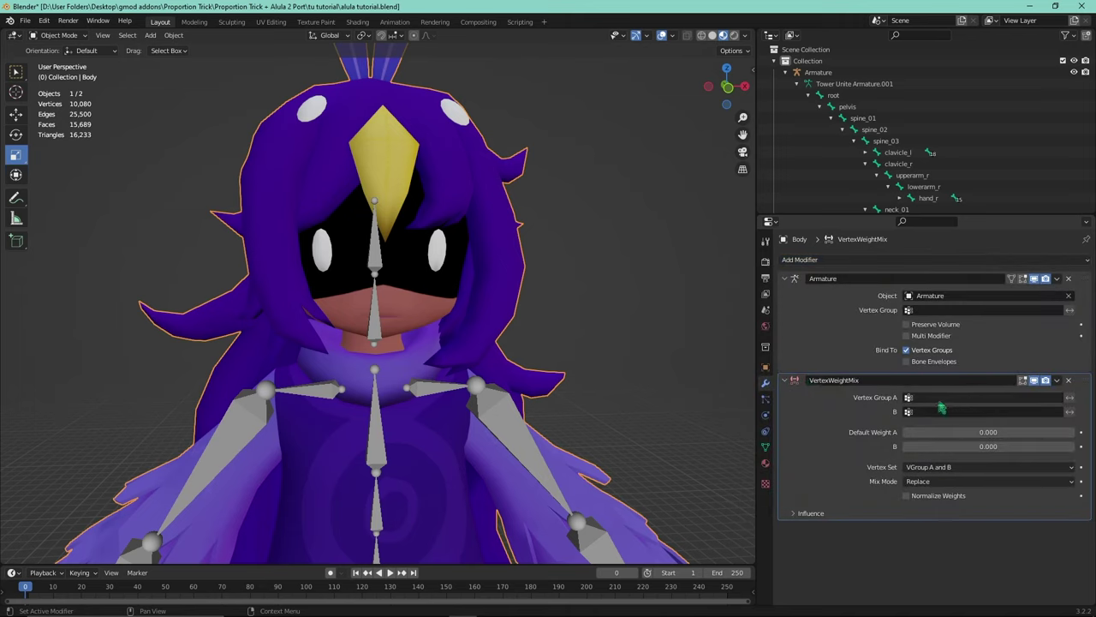
middle_click_drag(685, 299, 663, 296)
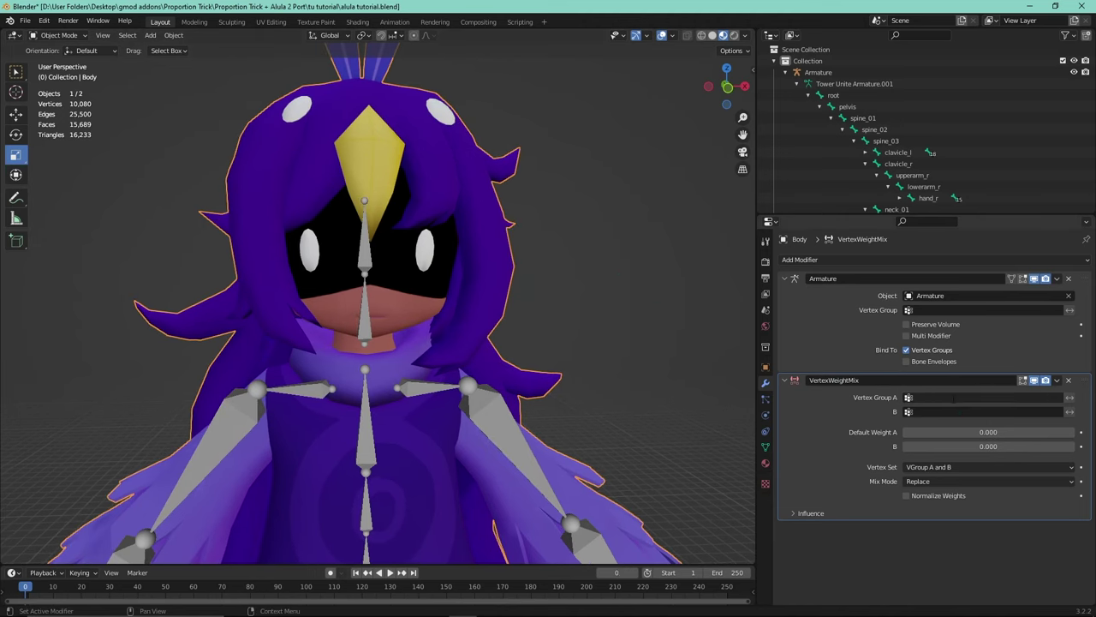
left_click(954, 399)
scroll(954, 460, "down", 9)
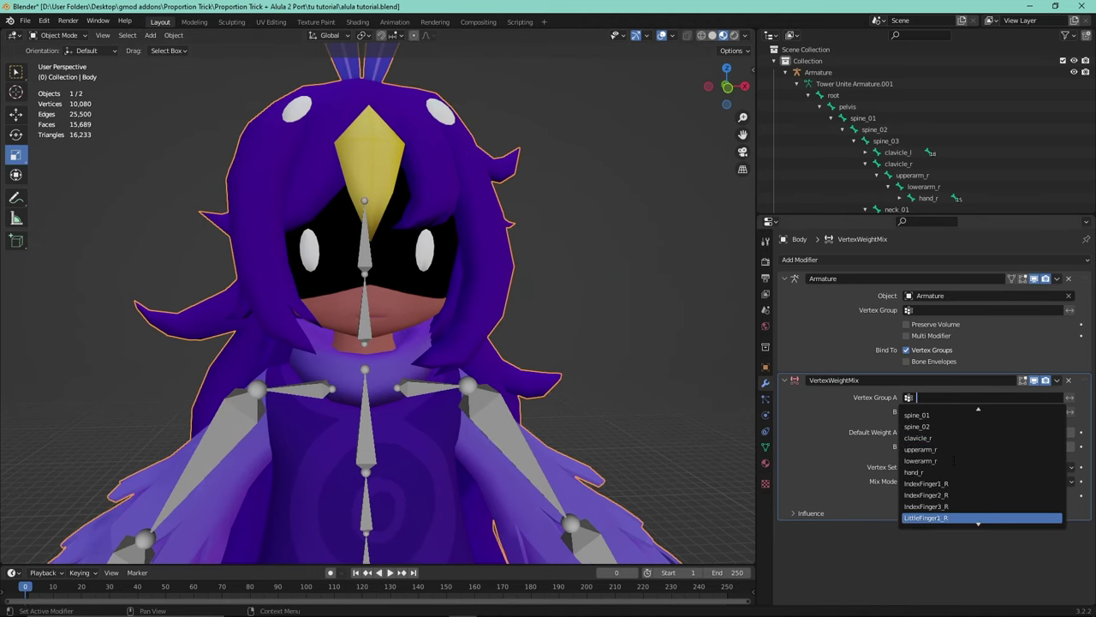
scroll(954, 460, "up", 15)
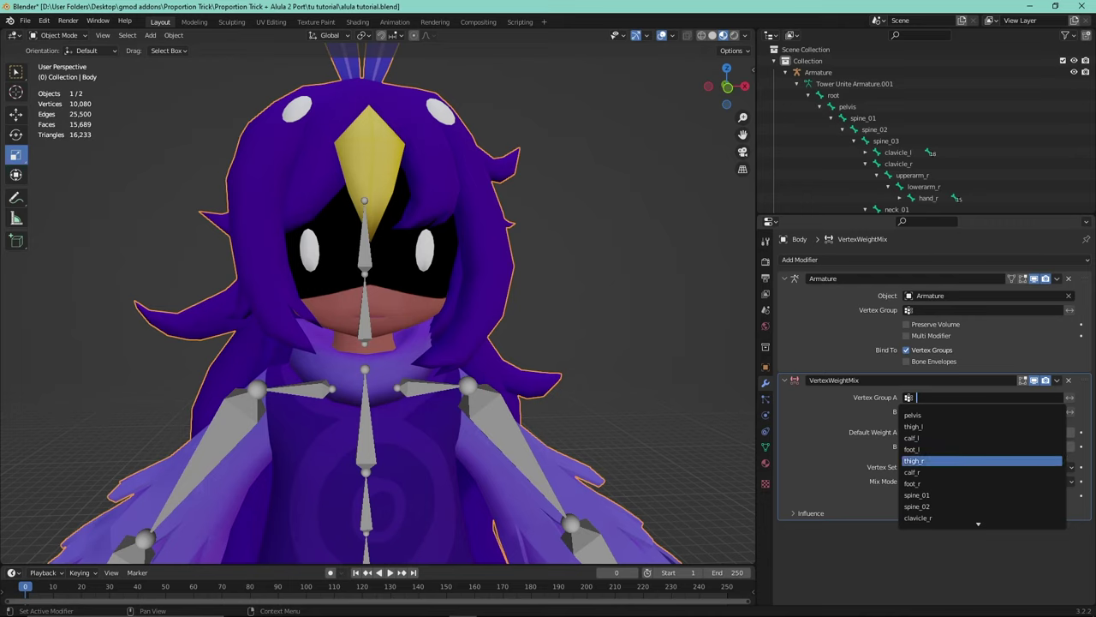
scroll(944, 449, "up", 4)
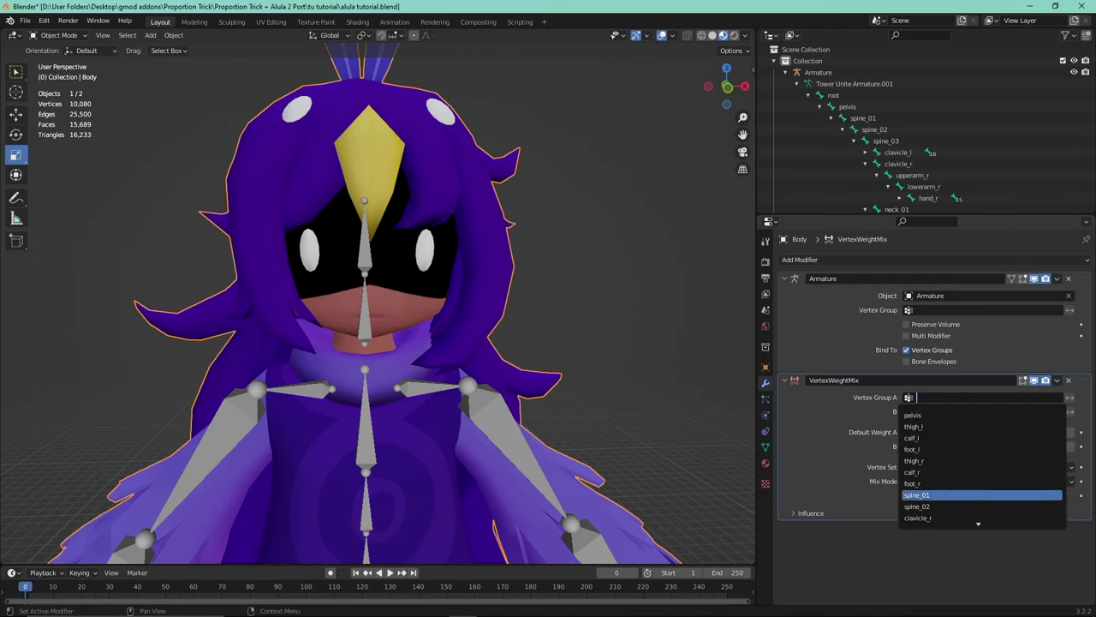
scroll(925, 460, "down", 15)
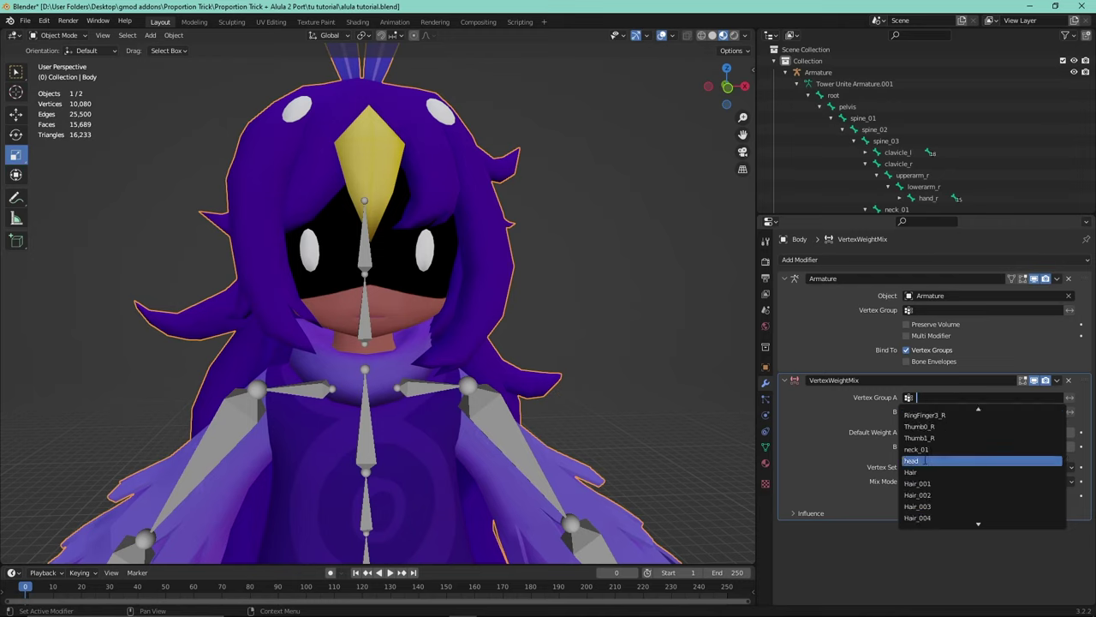
left_click(925, 460)
- Set Vertex Group B of the Vertex Weight Mix modifier to Hair
left_click(932, 412)
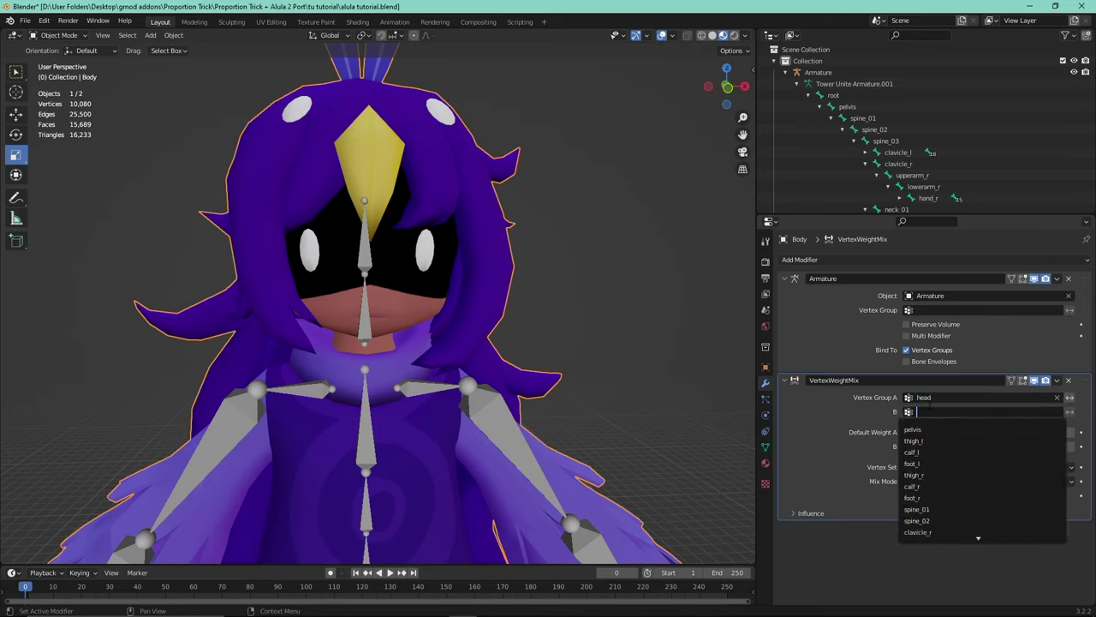
scroll(925, 523, "down", 15)
scroll(925, 527, "down", 4)
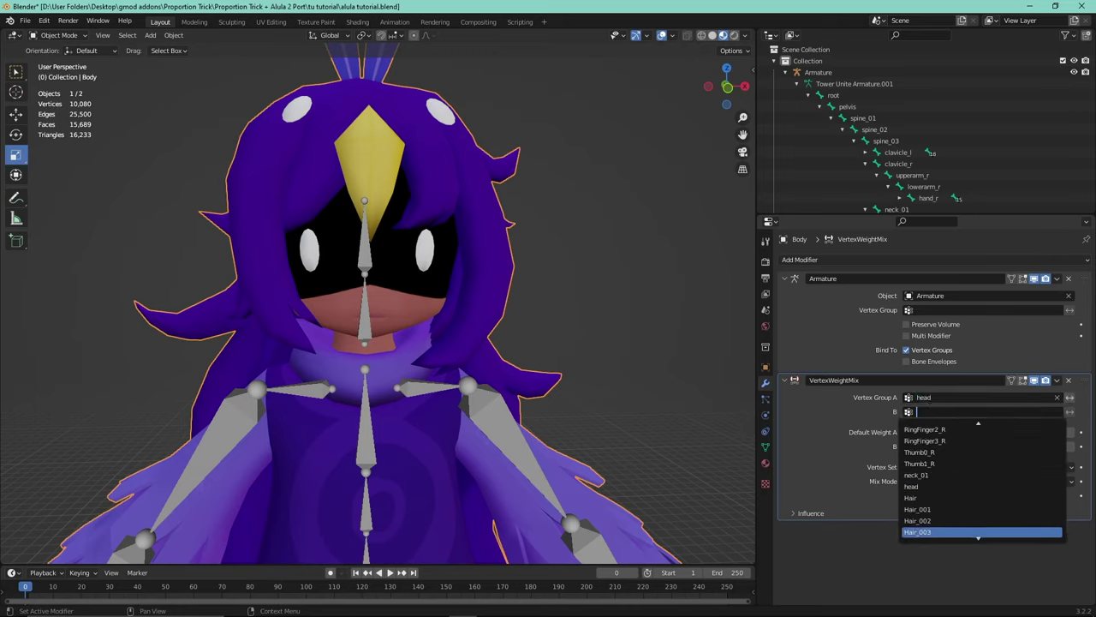
left_click(928, 498)
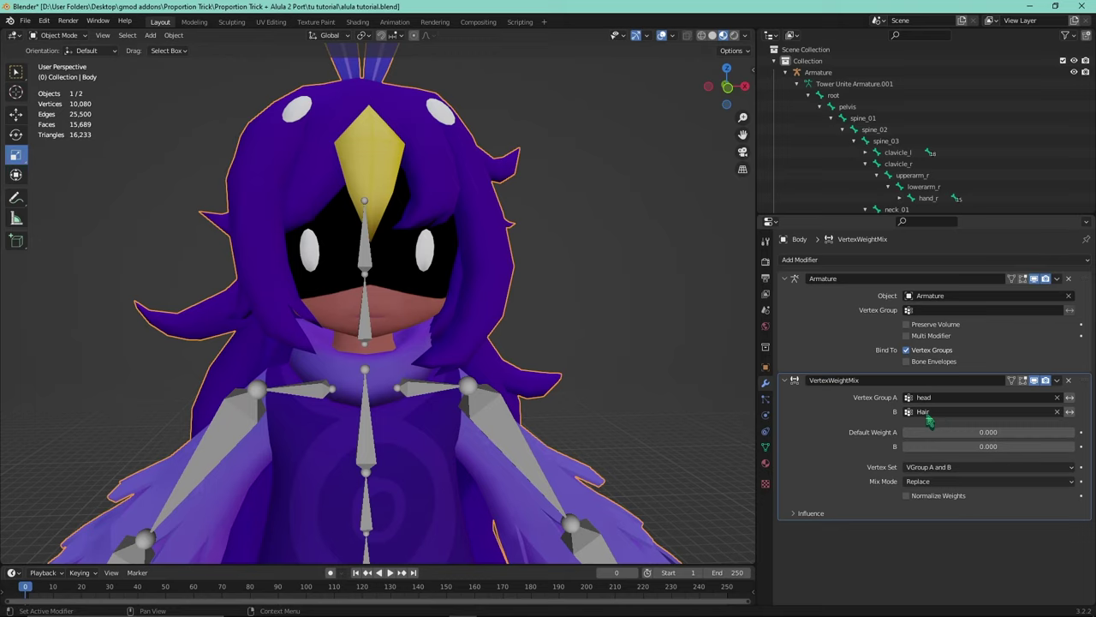
- Set the modifier's Vertex Set to VGroup B and its Mix Mode to Add
left_click(915, 469)
left_click(925, 486)
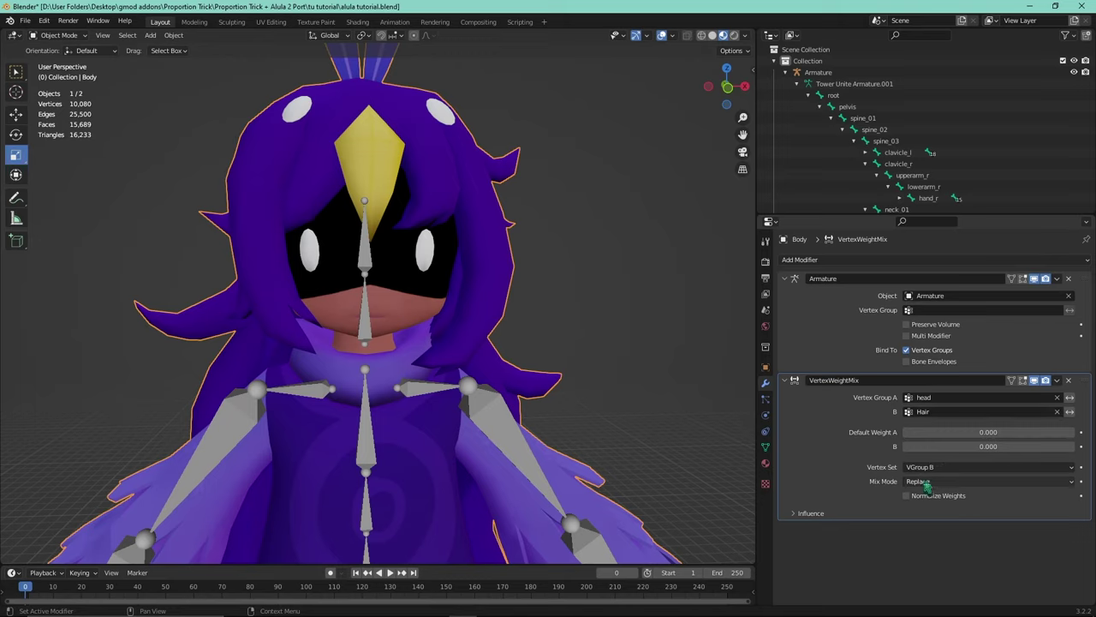
left_click(927, 484)
left_click(925, 455)
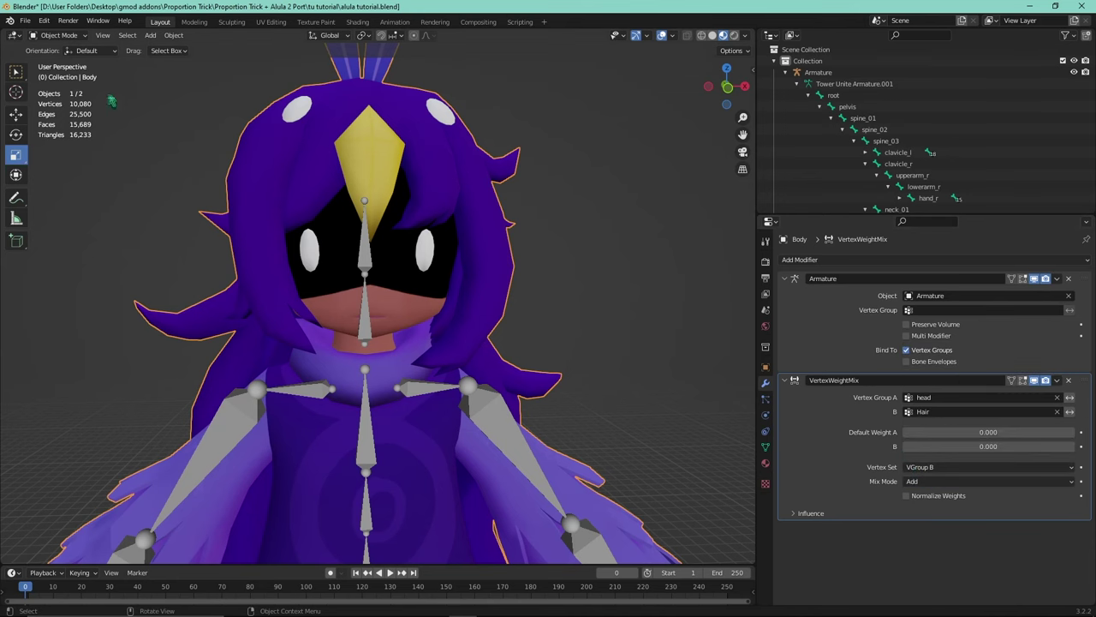
- Switch the body to Weight Paint mode and view the head vertex group's weights
left_click(57, 35)
left_click(53, 103)
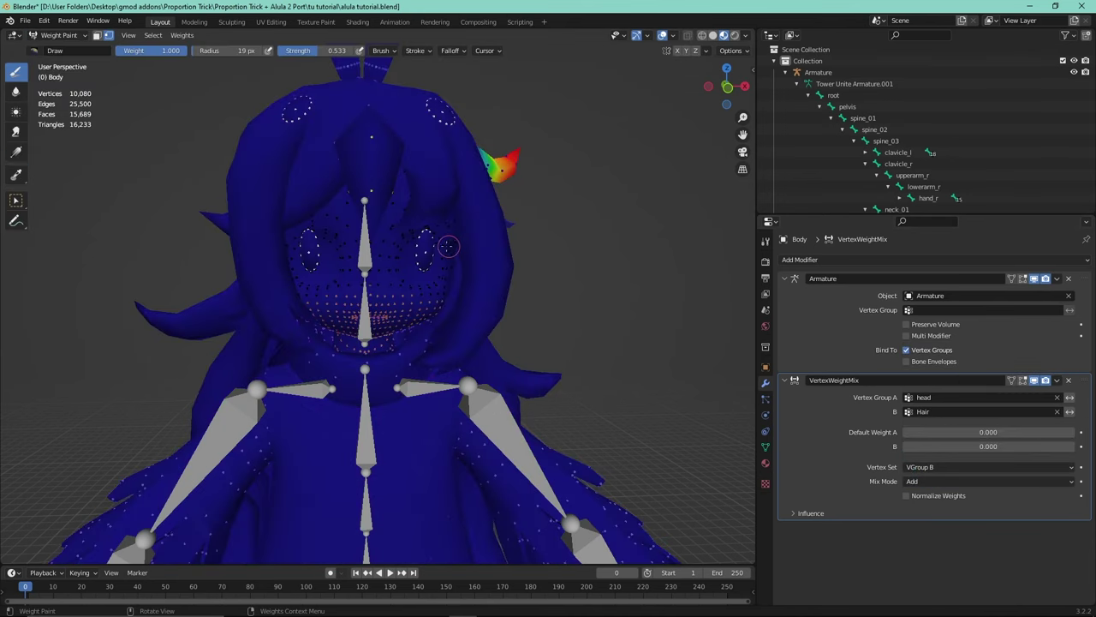
middle_click_drag(447, 246, 438, 282)
left_click(765, 447)
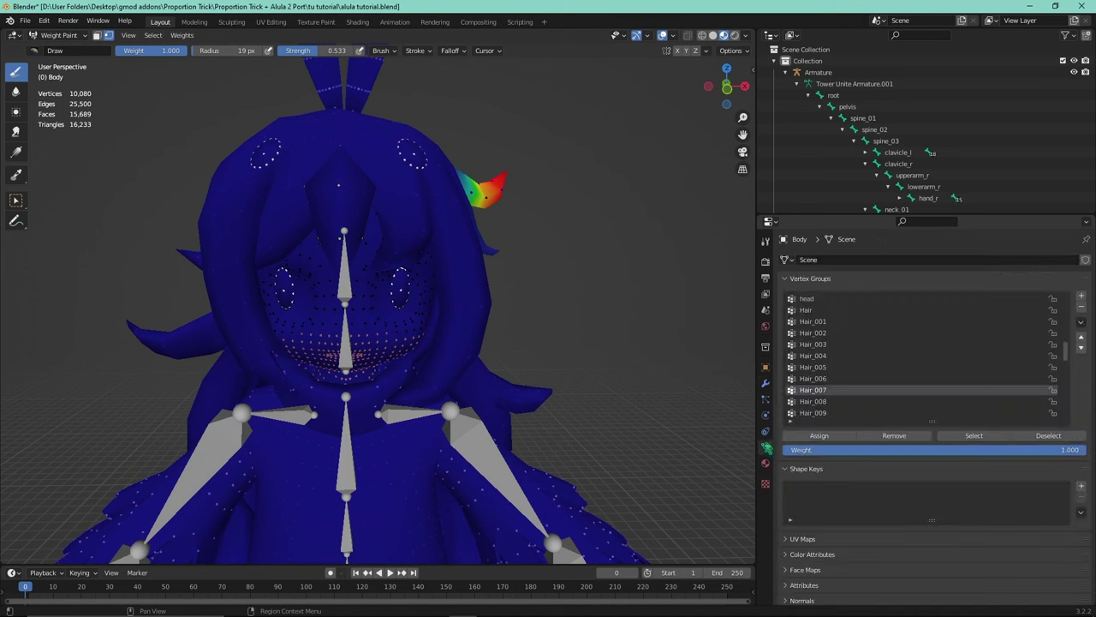
scroll(839, 345, "up", 1)
left_click(810, 310)
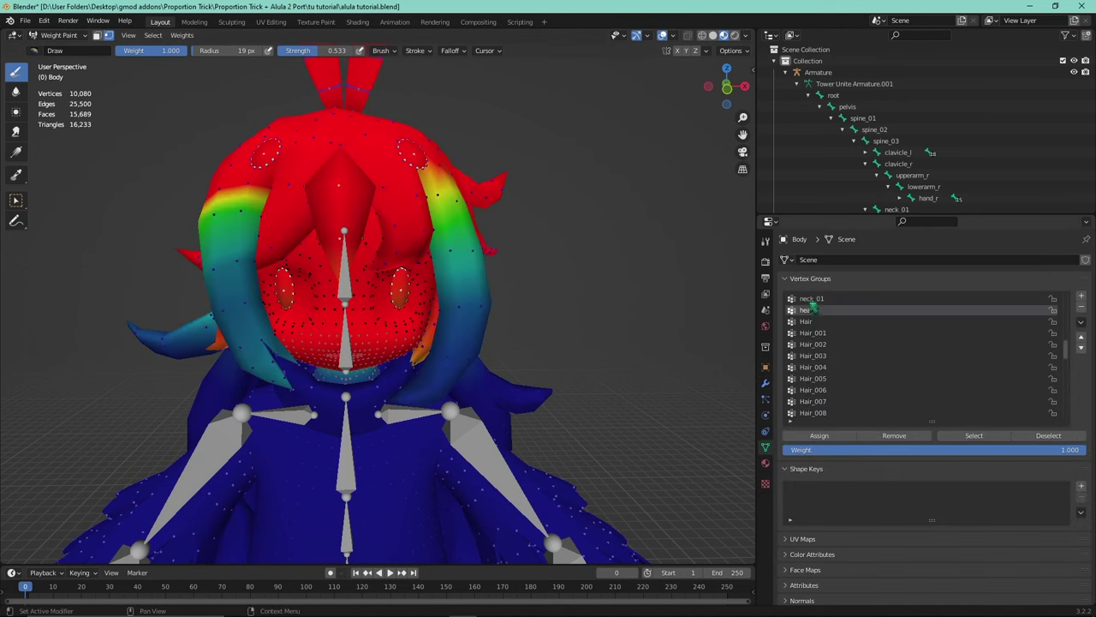
middle_click_drag(729, 297, 715, 298)
- Try Hair_003 as Vertex Group B in the Vertex Weight Mix modifier to preview its effect on the head weights
left_click(766, 382)
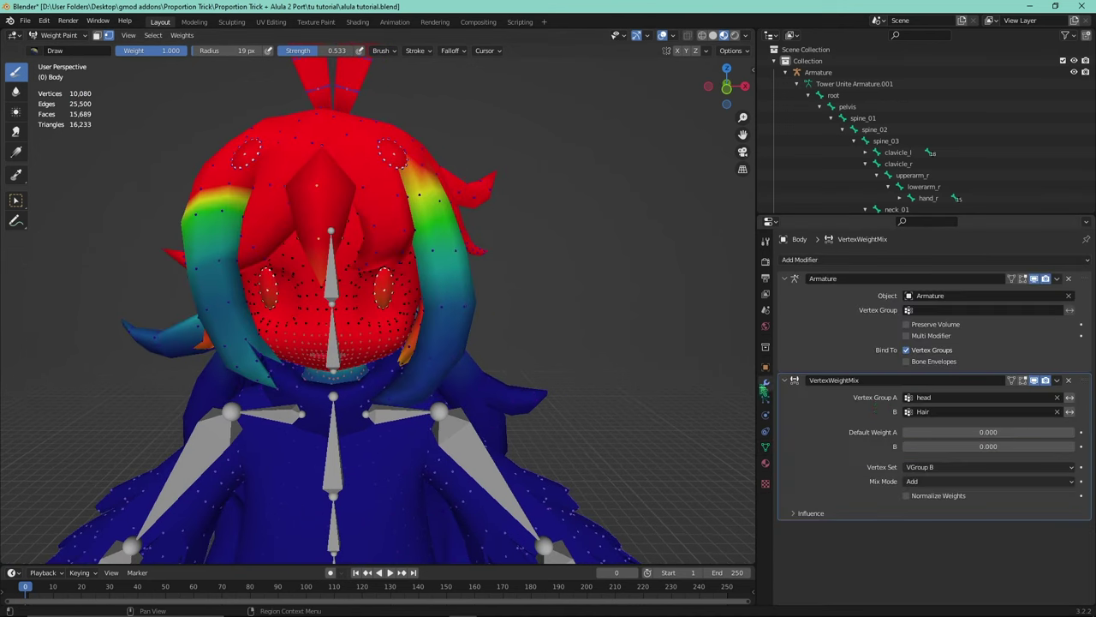
left_click(1011, 412)
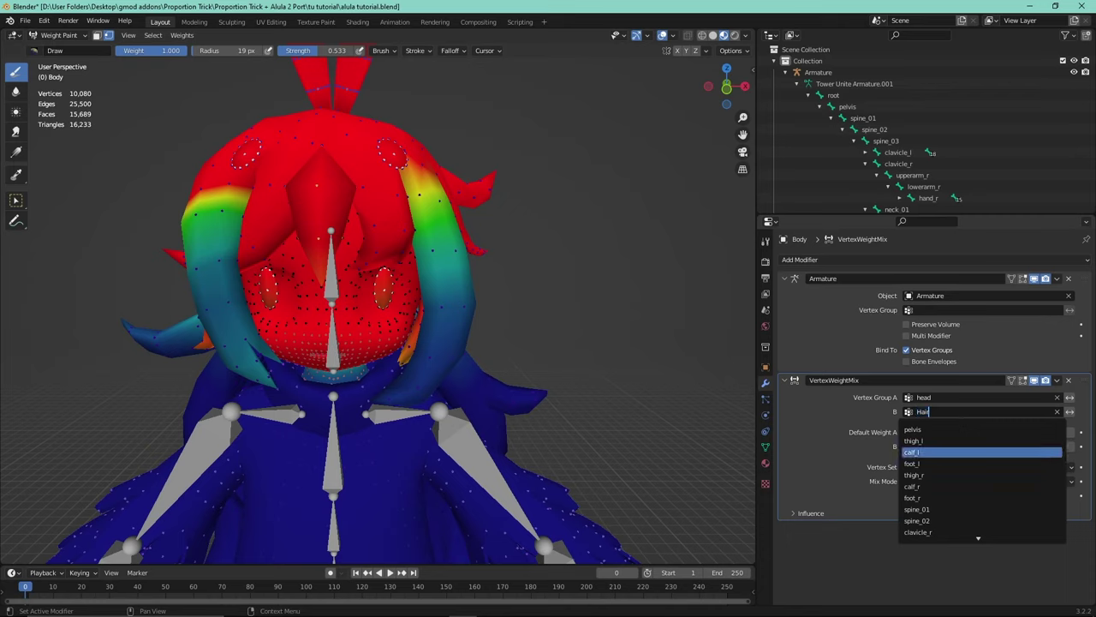
type("Hair")
key("Return")
left_click(959, 417)
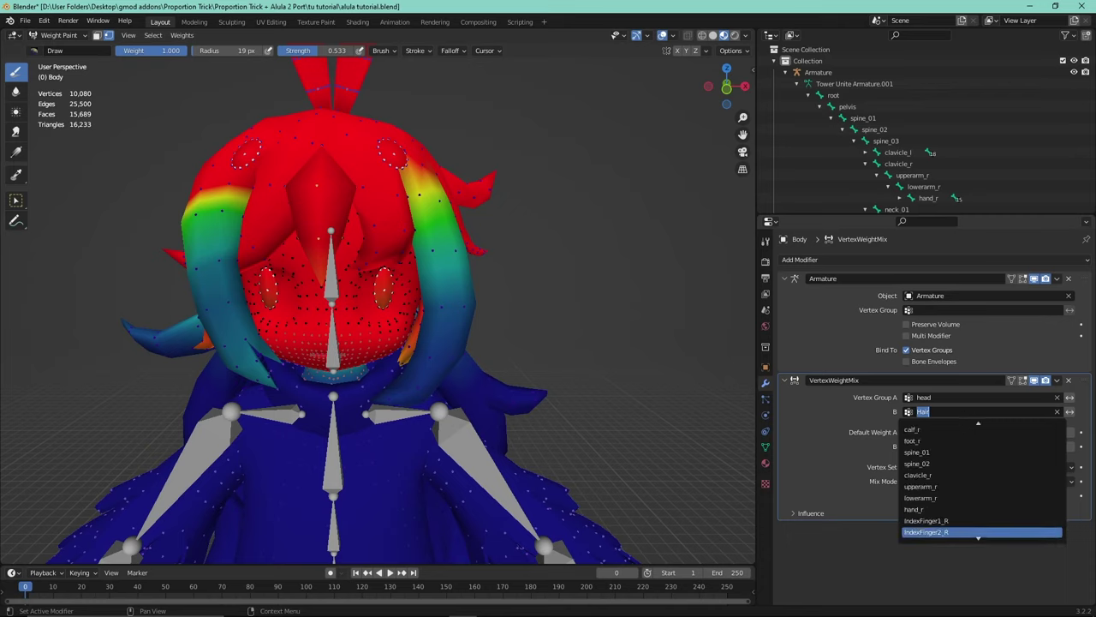
scroll(950, 524, "down", 2)
left_click(935, 503)
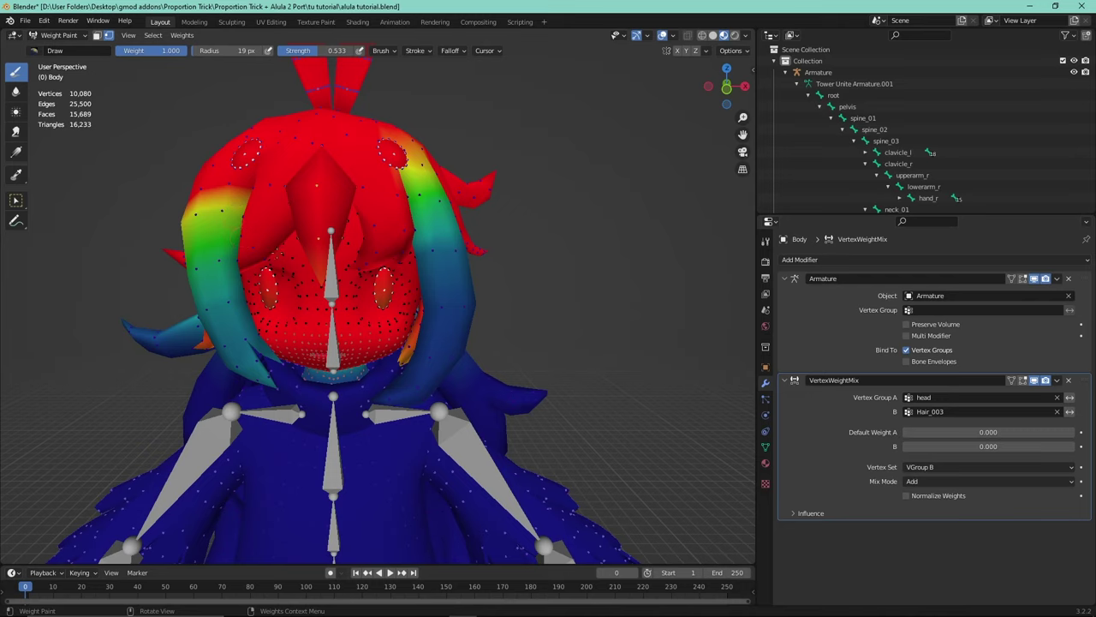
- Set Vertex Group B back to Hair and apply the Vertex Weight Mix modifier
left_click(929, 413)
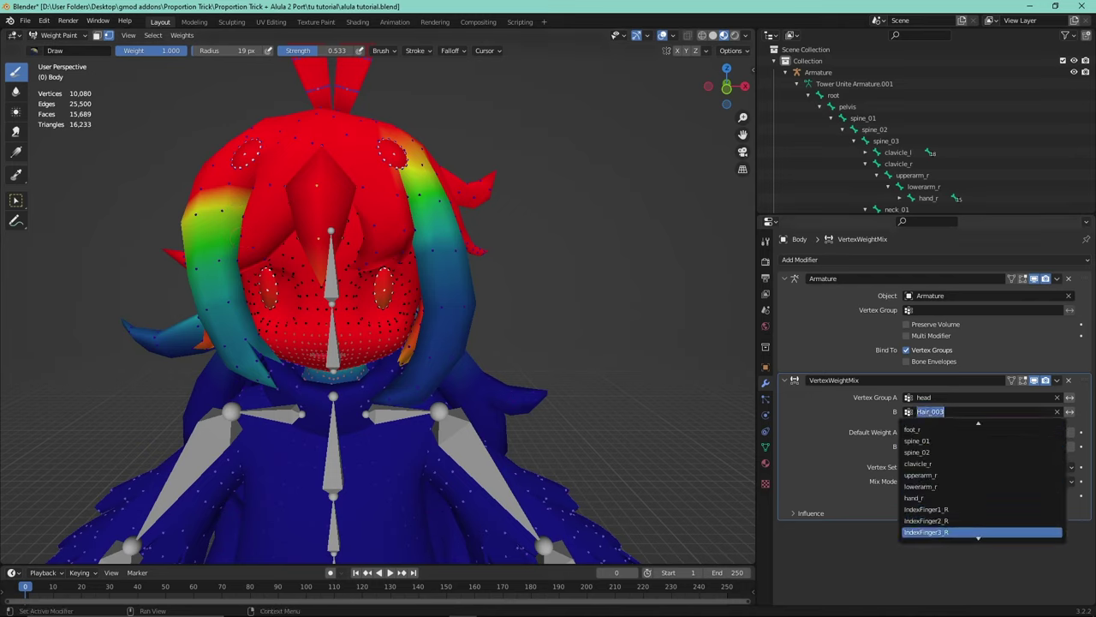
scroll(933, 488, "down", 12)
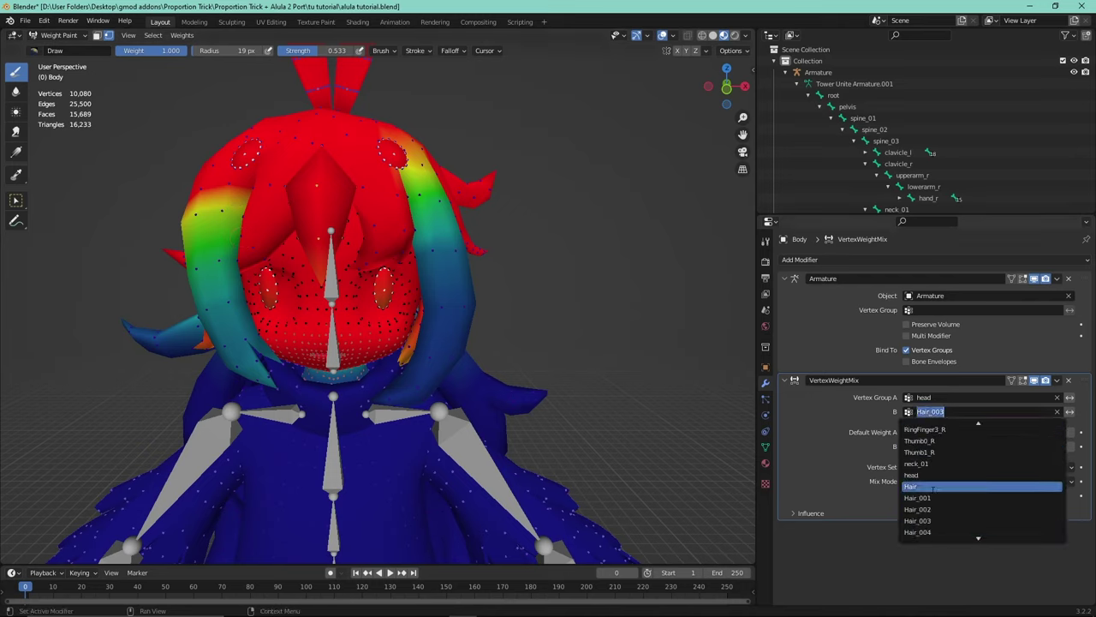
left_click(933, 489)
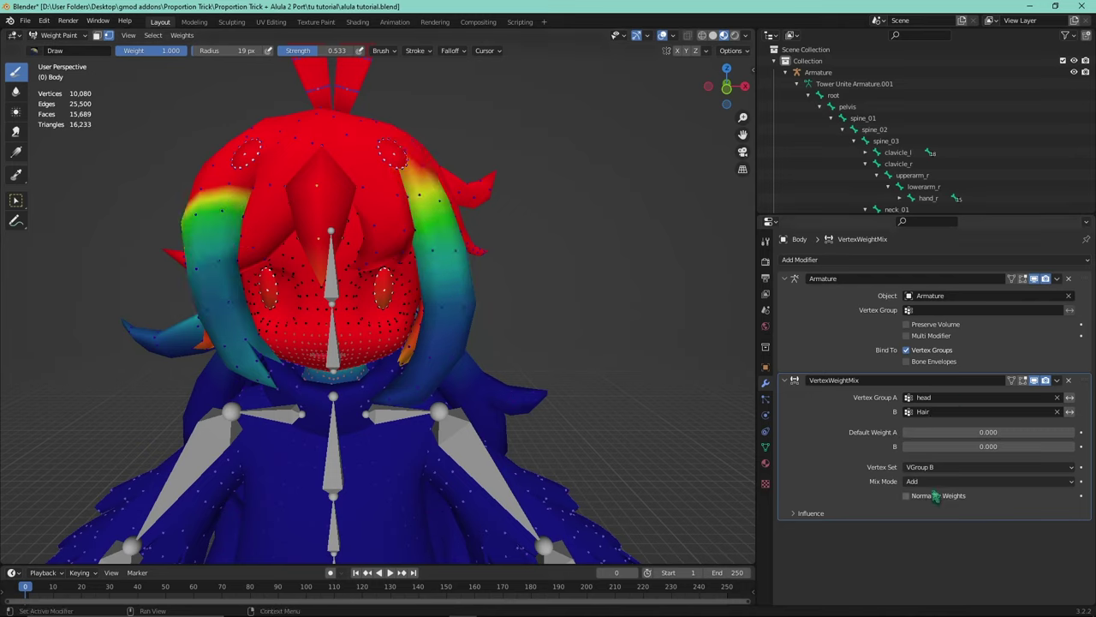
left_click(1058, 380)
left_click(1057, 379)
left_click(1007, 393)
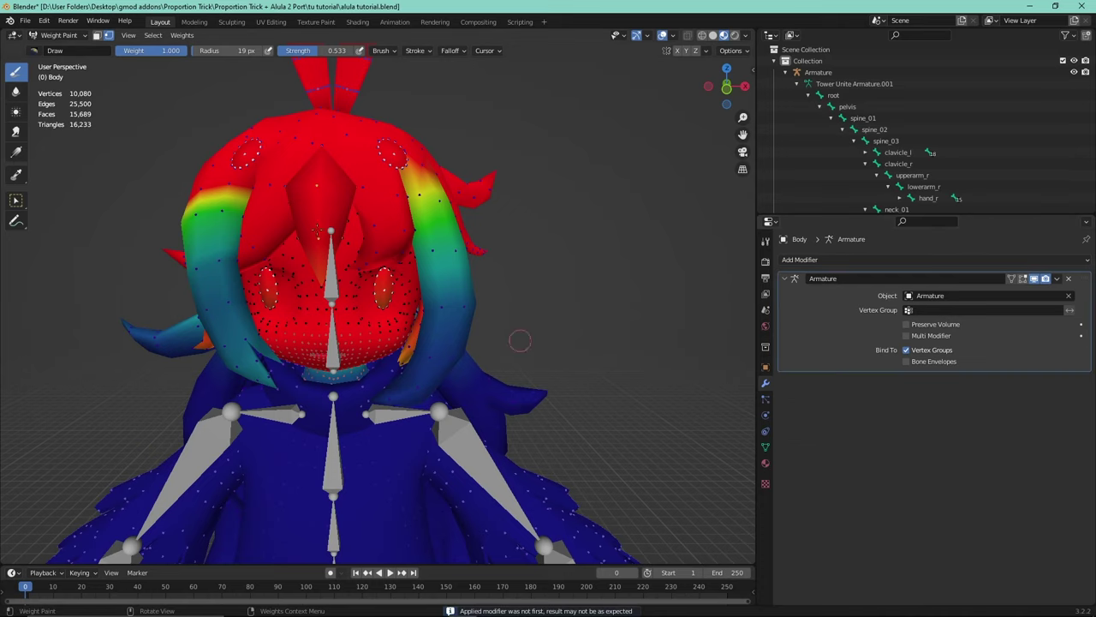
- Delete all the hair vertex groups, from Hair_019 up through Hair, leaving the head group in place
left_click(766, 446)
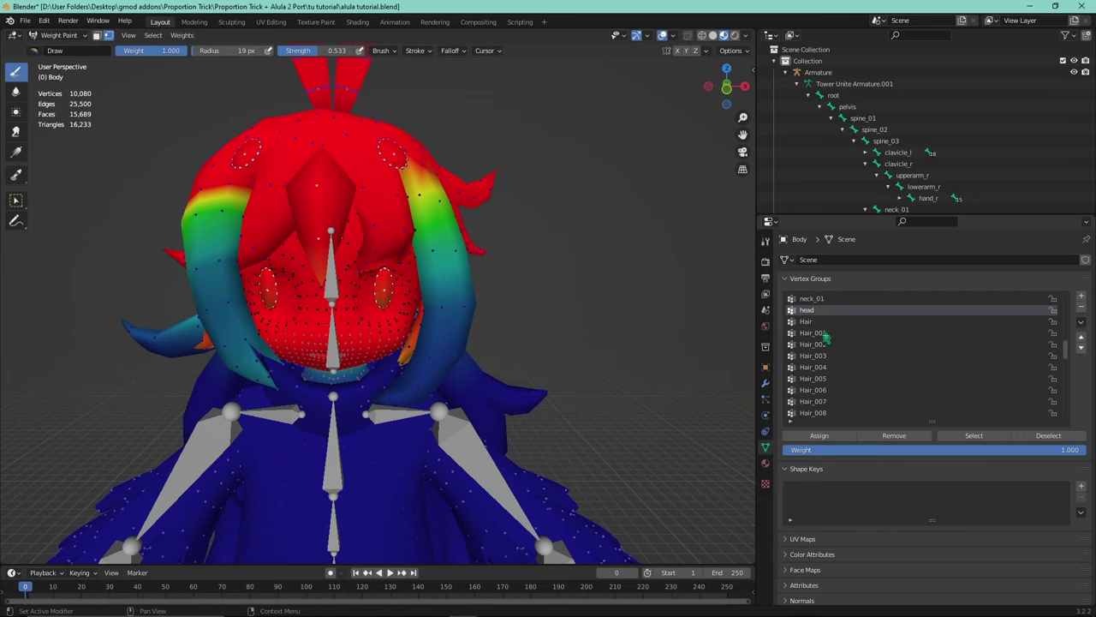
left_click(823, 334)
left_click(805, 310)
scroll(835, 342, "down", 4)
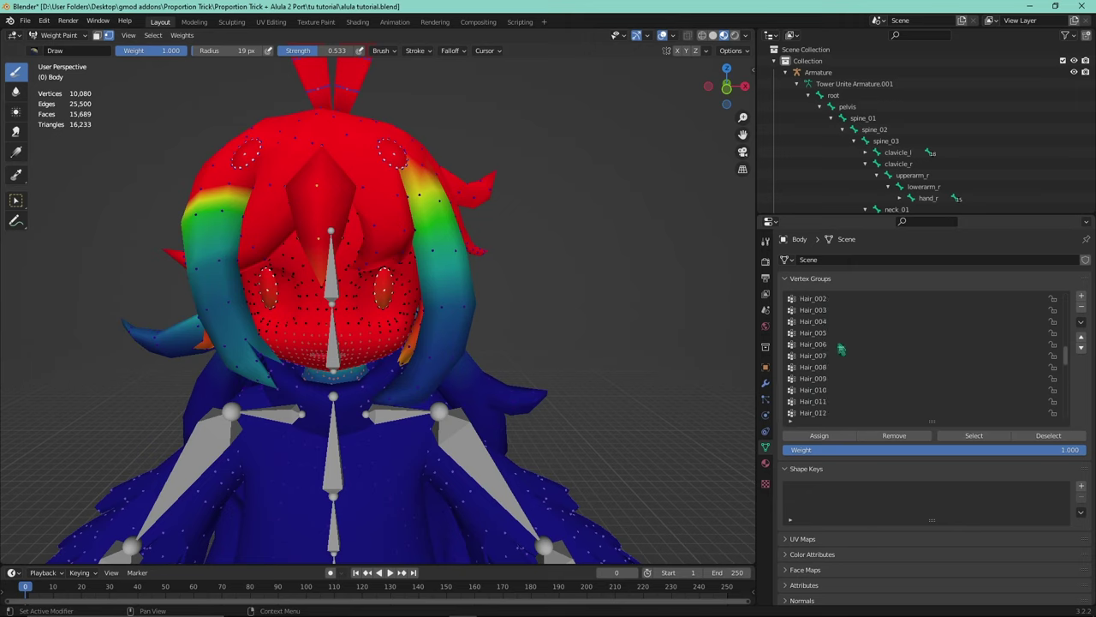
scroll(841, 348, "down", 3)
left_click(818, 401)
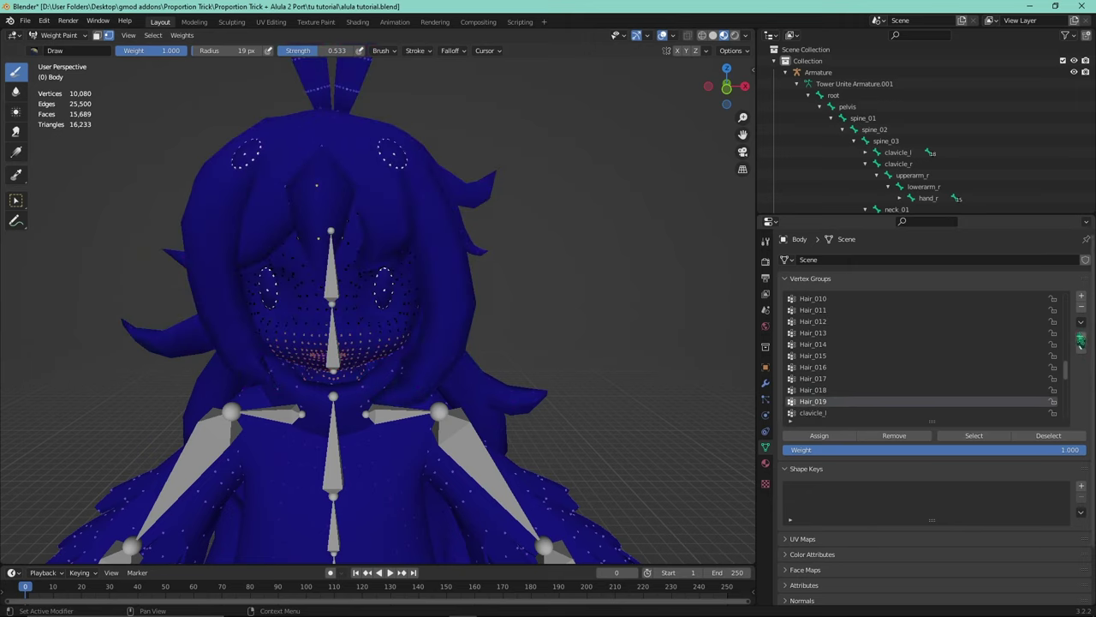
left_click(1081, 305)
left_click(1081, 306)
left_click(1081, 306)
left_click(1081, 306)
left_click(1081, 306)
left_click(1081, 306)
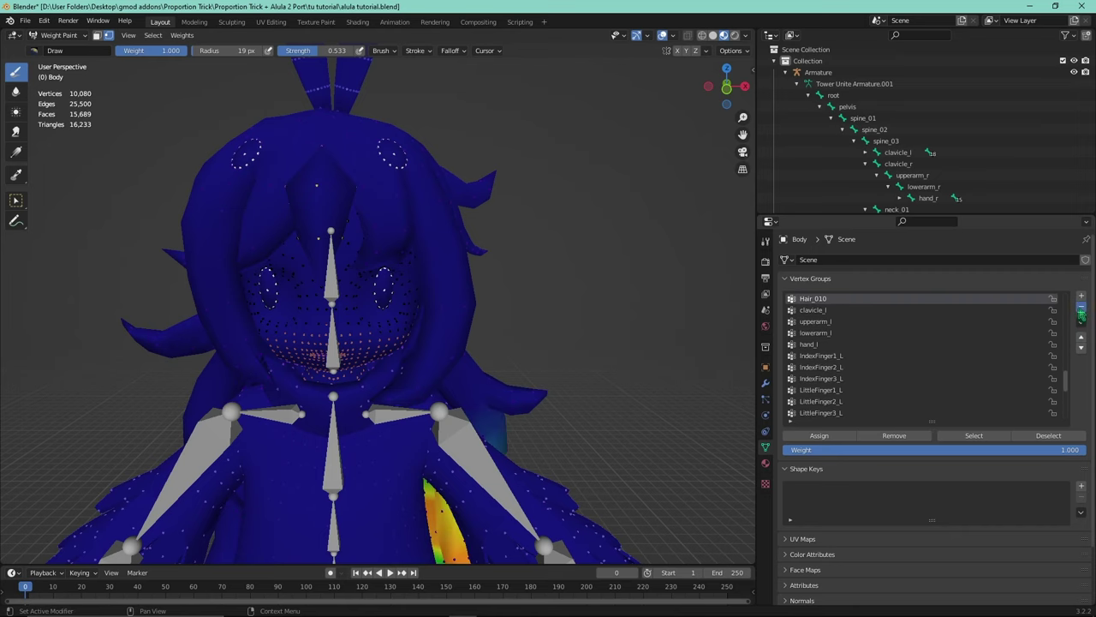
left_click(1080, 306)
left_click(1081, 306)
left_click(1081, 312)
left_click(1081, 312)
left_click(1081, 312)
left_click(1081, 312)
left_click(1081, 312)
left_click(1081, 312)
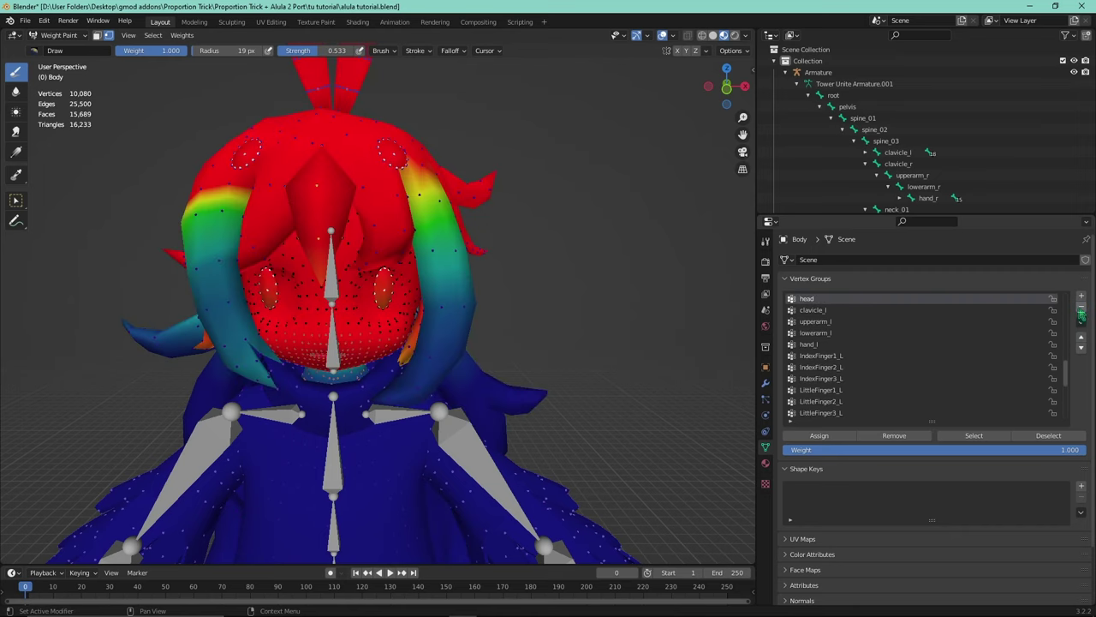
- In Edit Mode, select all linked geometry of both the back hair and the front hair
scroll(457, 341, "down", 3)
left_click(77, 38)
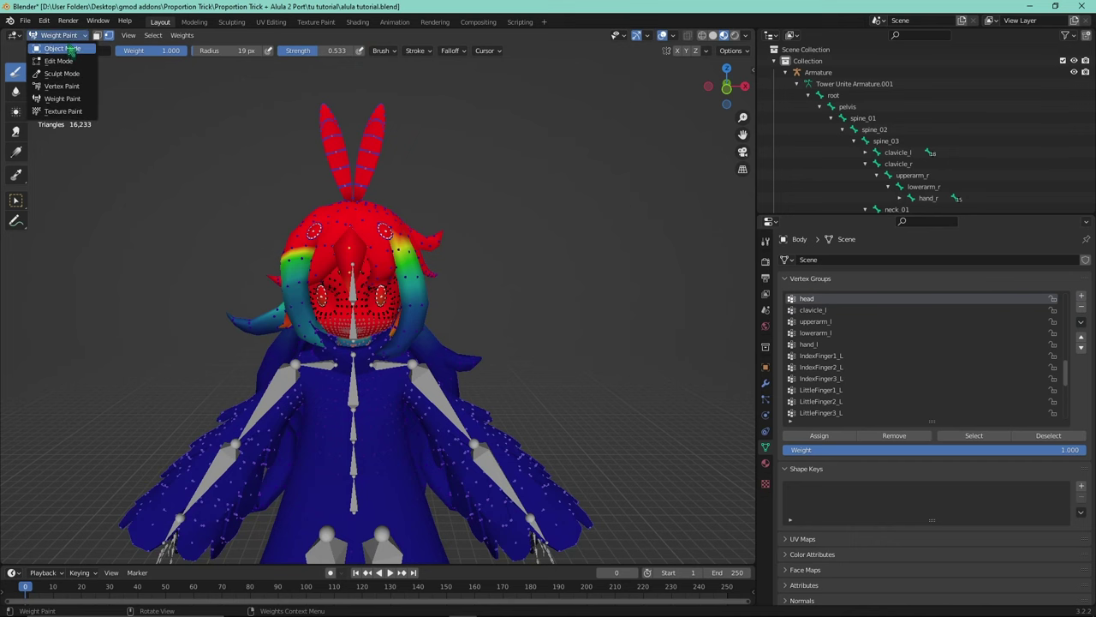
left_click(62, 61)
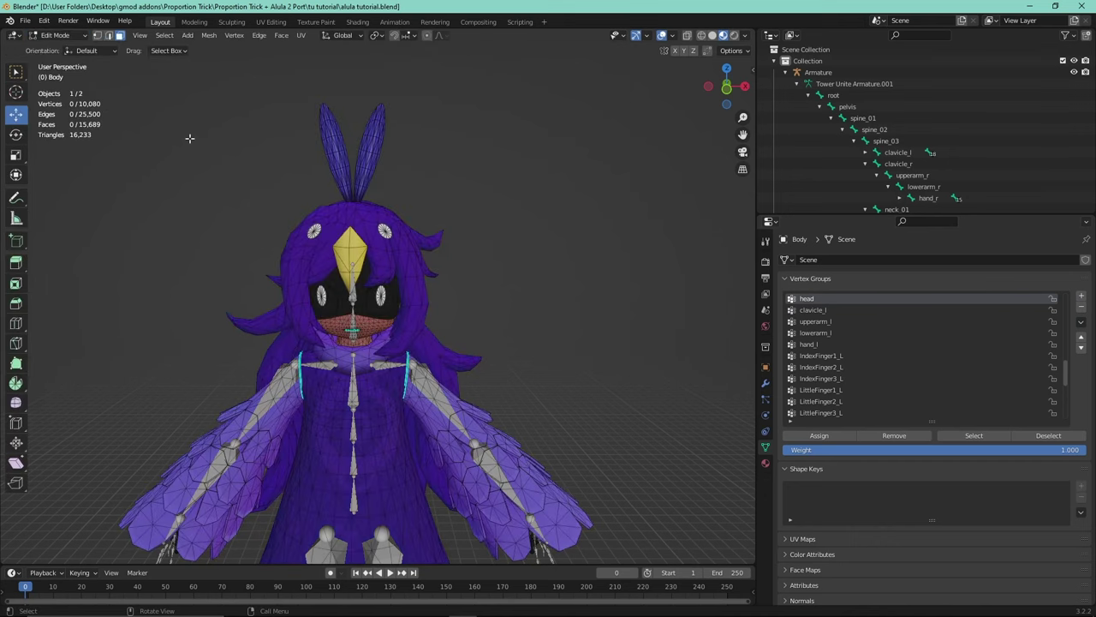
middle_click_drag(188, 137, 343, 227)
key("ctrl+l")
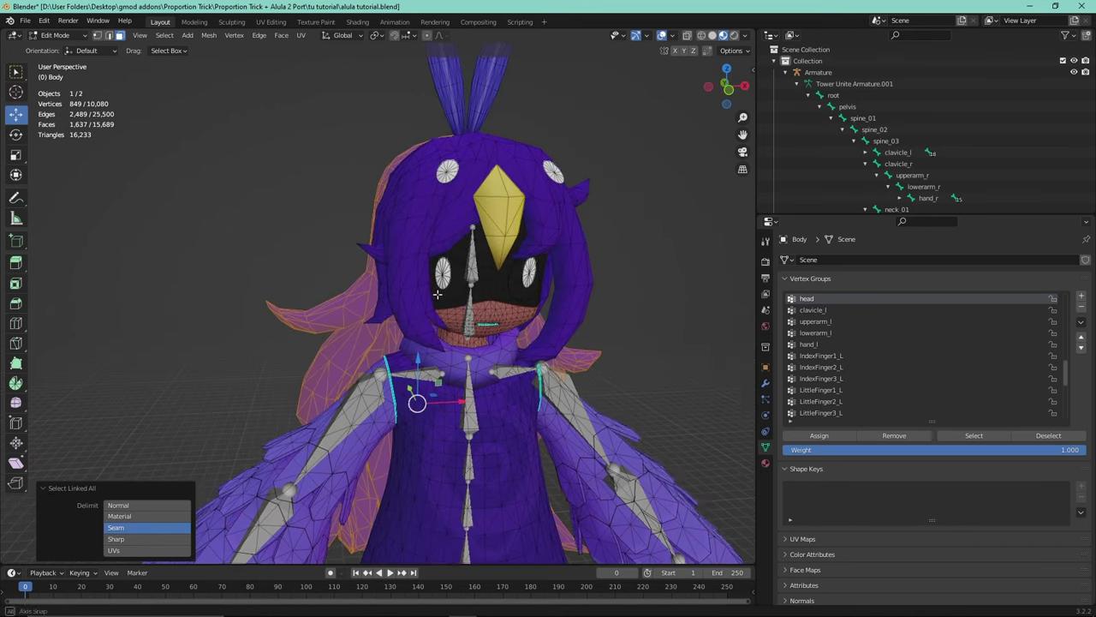
left_click(416, 208, "shift")
key("ctrl+l")
- Try moving the selected hair to check the selection, and undo the move
middle_click_drag(416, 208, 393, 254)
key("g")
left_click(493, 186)
key("ctrl+z")
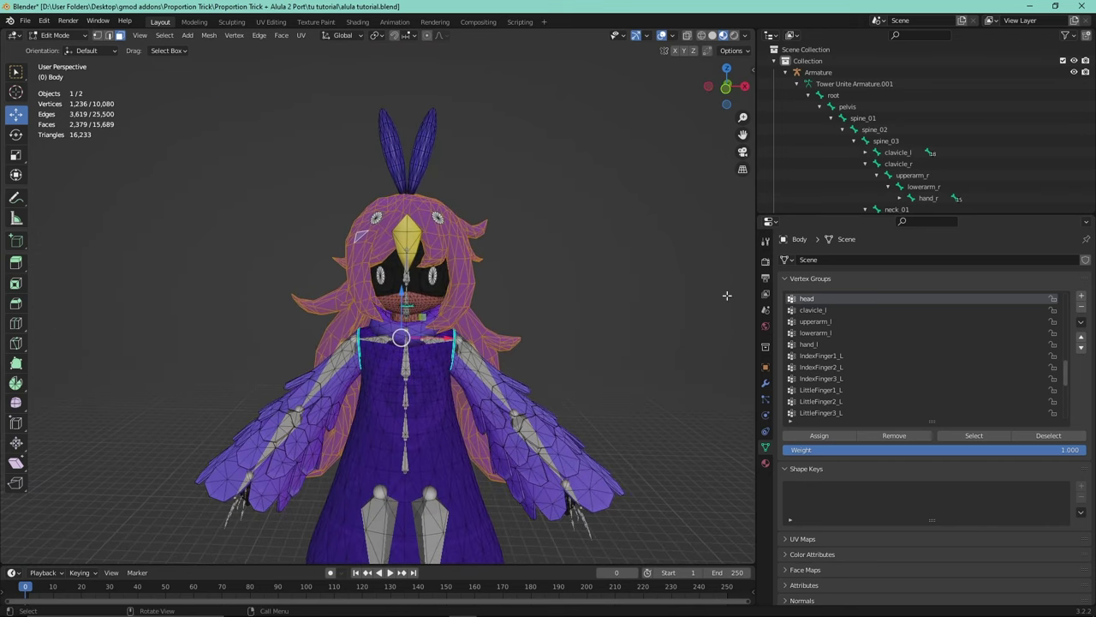
- Assign the selected hair to the head vertex group at weight 1.000, check it in Weight Paint mode and return to Object Mode
left_click(820, 435)
middle_click_drag(197, 137, 92, 96)
left_click(76, 40)
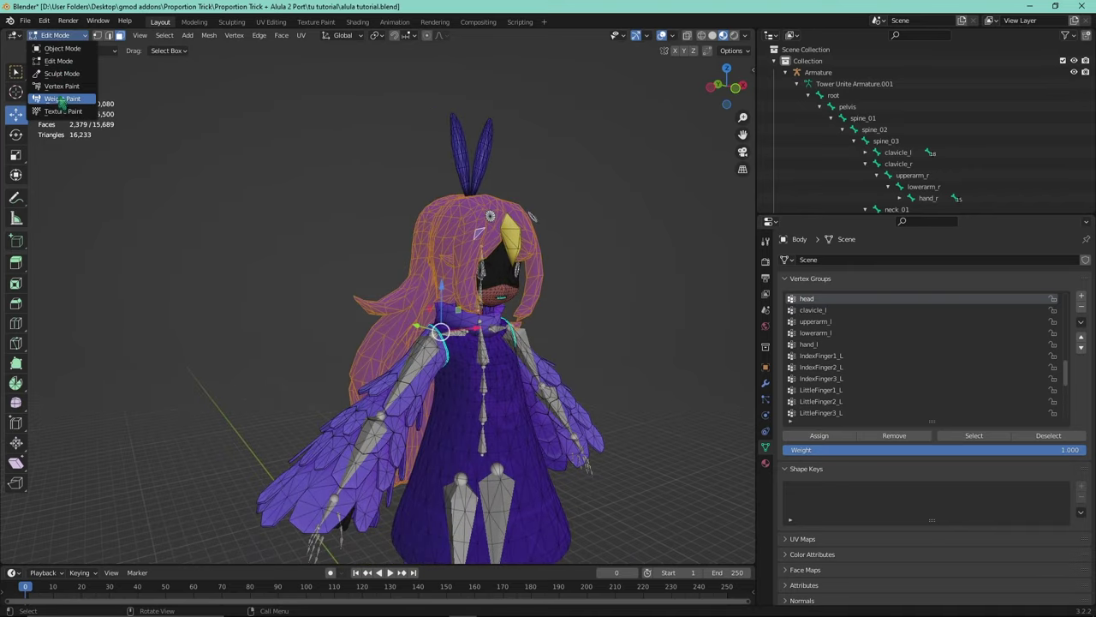
left_click(53, 104)
mouse_move(360, 171)
middle_mouse_down()
mouse_move(441, 142)
mouse_move(325, 257)
mouse_move(295, 182)
middle_mouse_up()
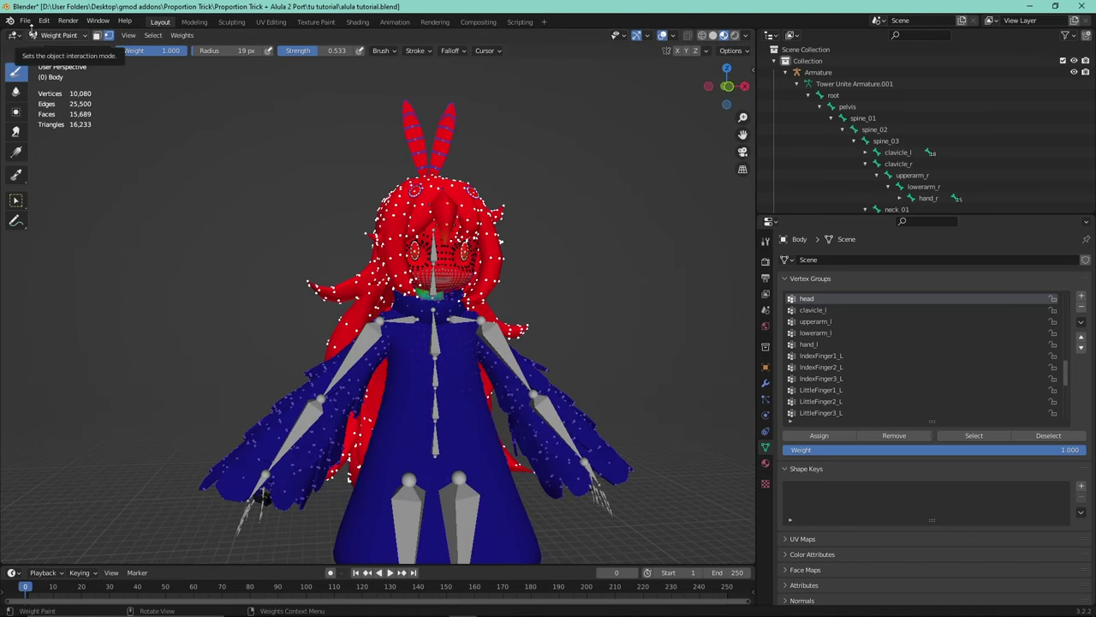
left_click(47, 35)
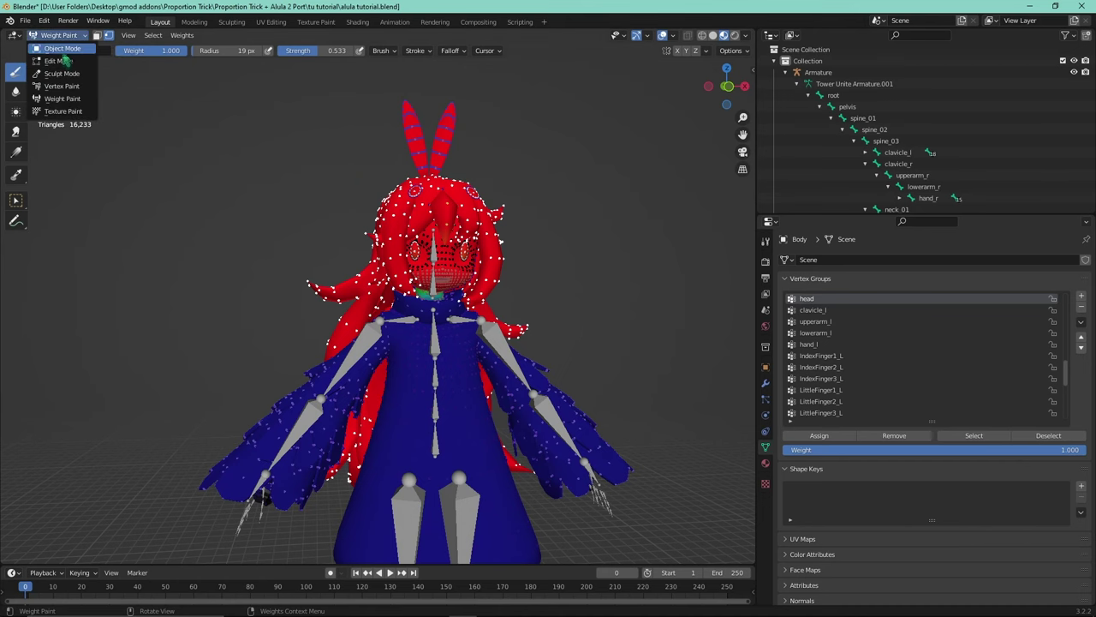
left_click(60, 49)
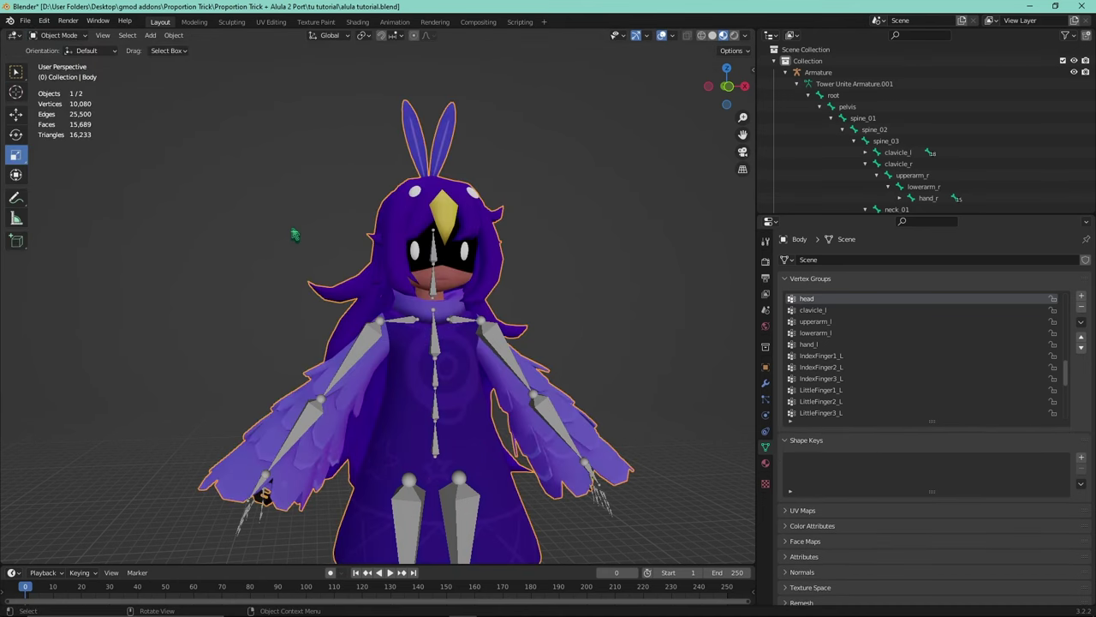
middle_click_drag(294, 235, 752, 356)
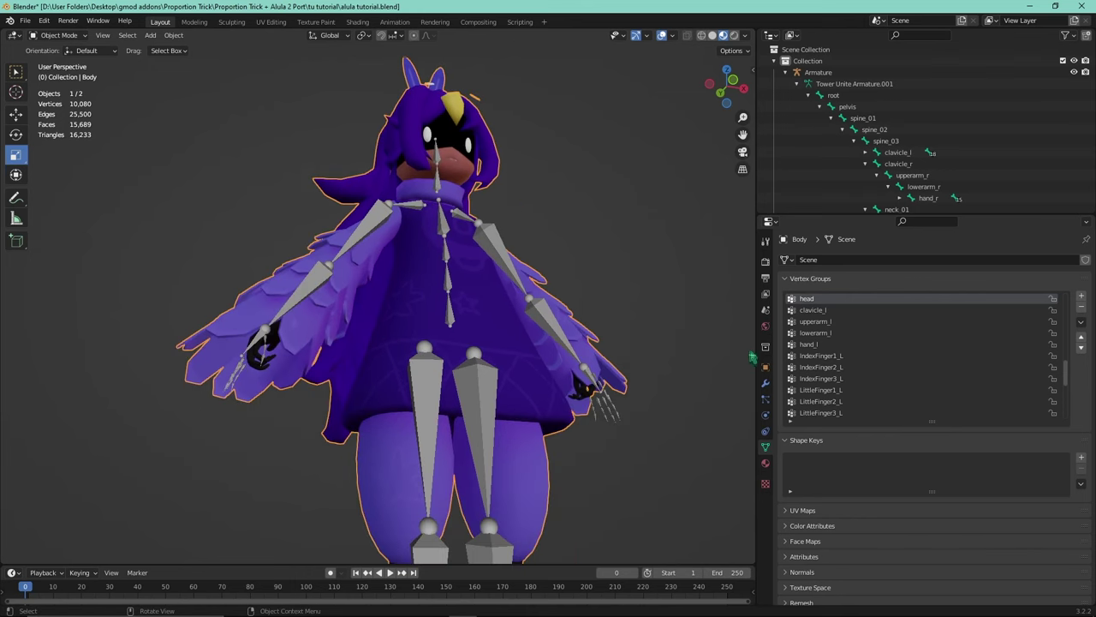
left_click(827, 359)
left_click(765, 389)
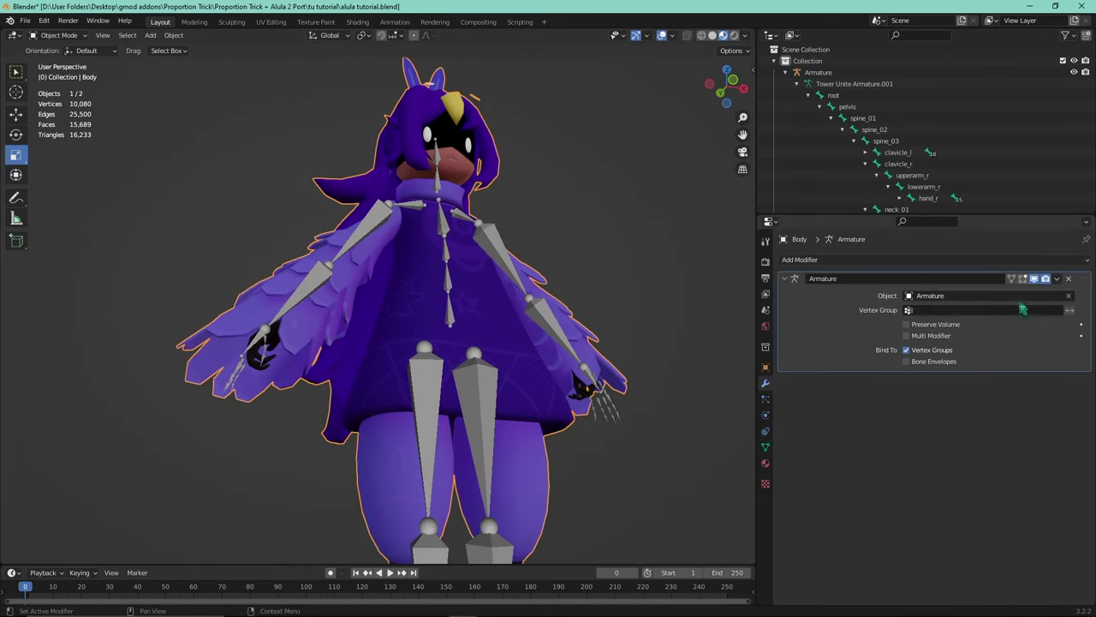
left_click(893, 260)
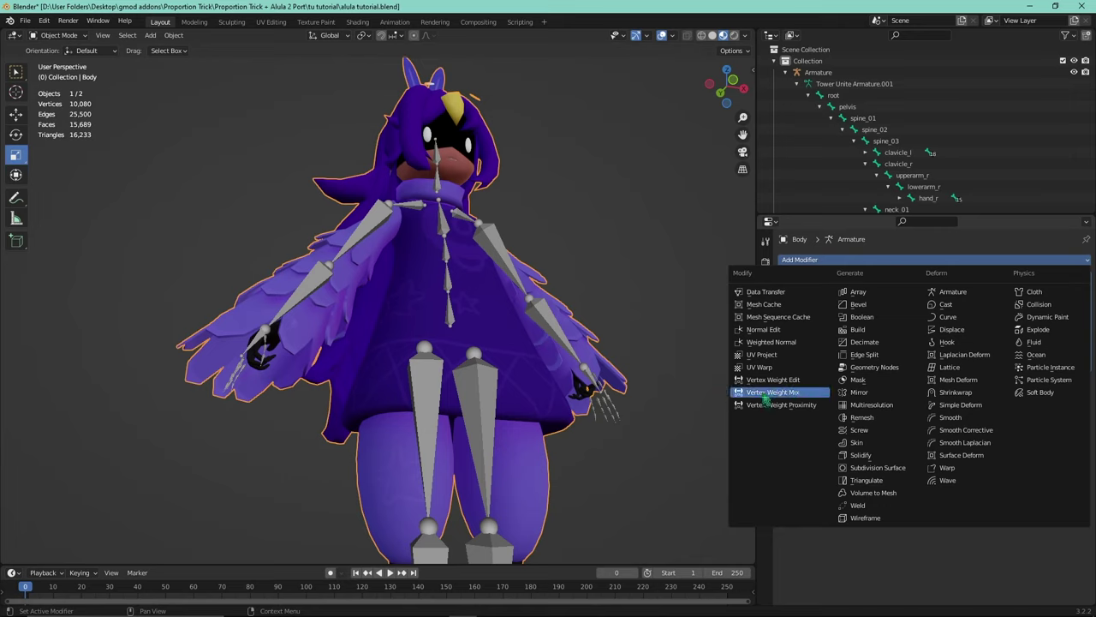
key("Escape")
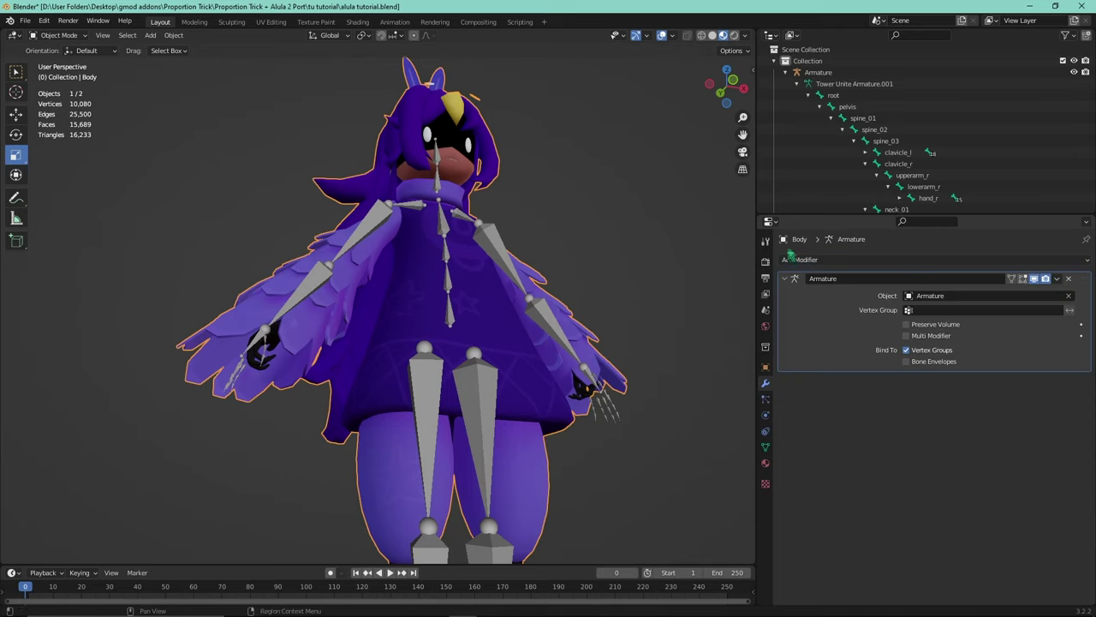
- In Edit Mode, select the right hand's linked geometry, delimited by UVs
left_click(58, 35)
left_click(56, 56)
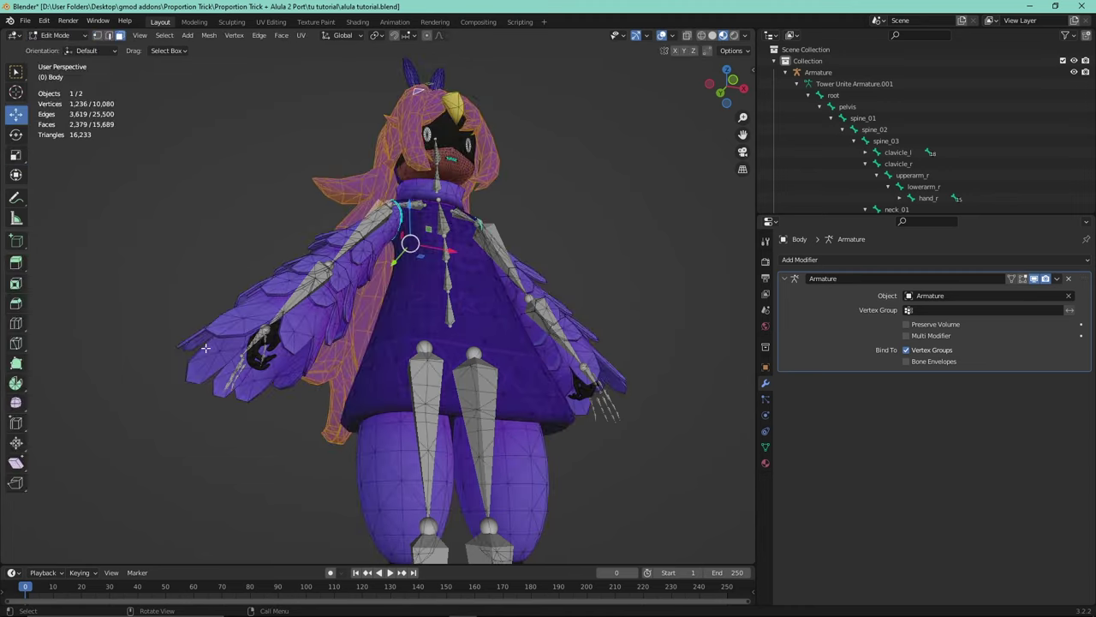
middle_click_drag(206, 347, 343, 326)
scroll(328, 308, "up", 6)
key("ctrl+l")
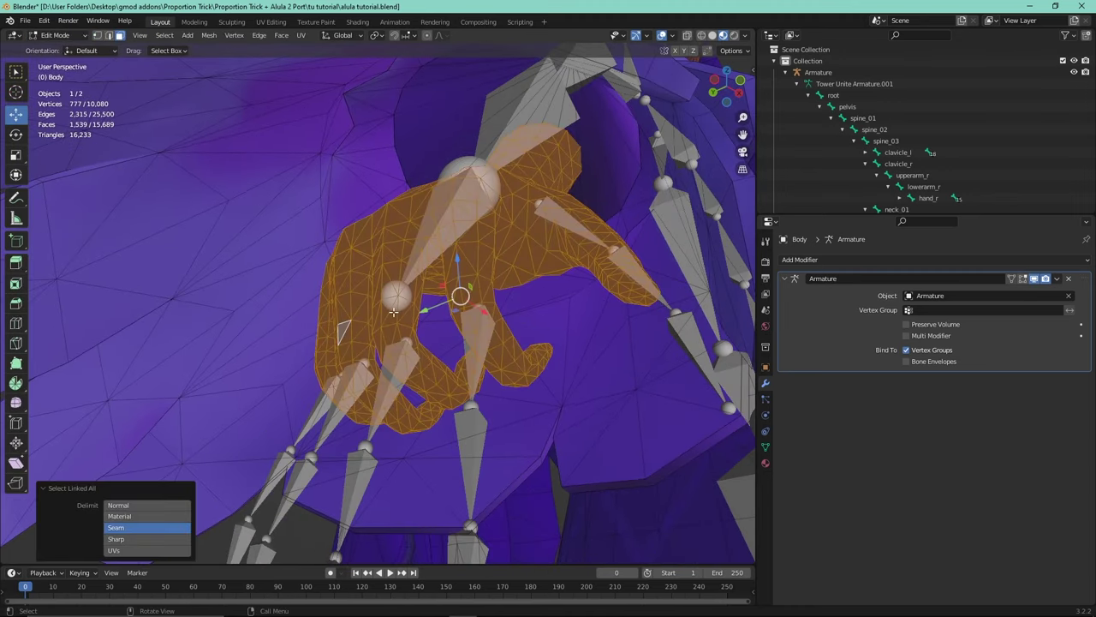
left_click(147, 550)
- Extend the selection with the linked geometry of the right hand's remaining unselected part
middle_click_drag(214, 343, 434, 204)
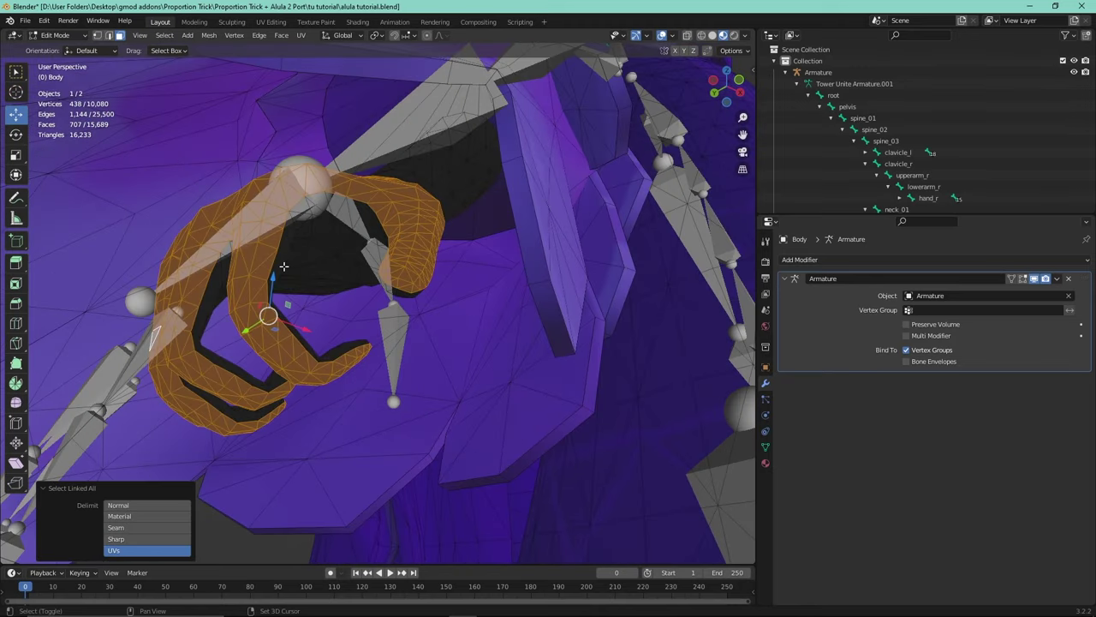
left_click(283, 267, "shift")
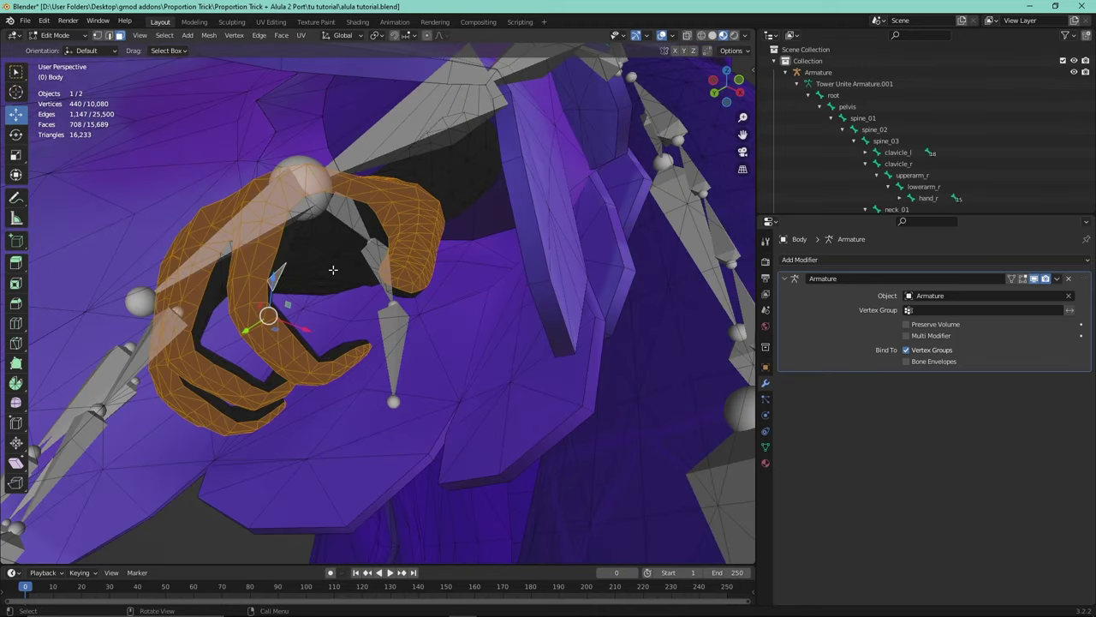
key("ctrl+l")
middle_click_drag(284, 266, 398, 296)
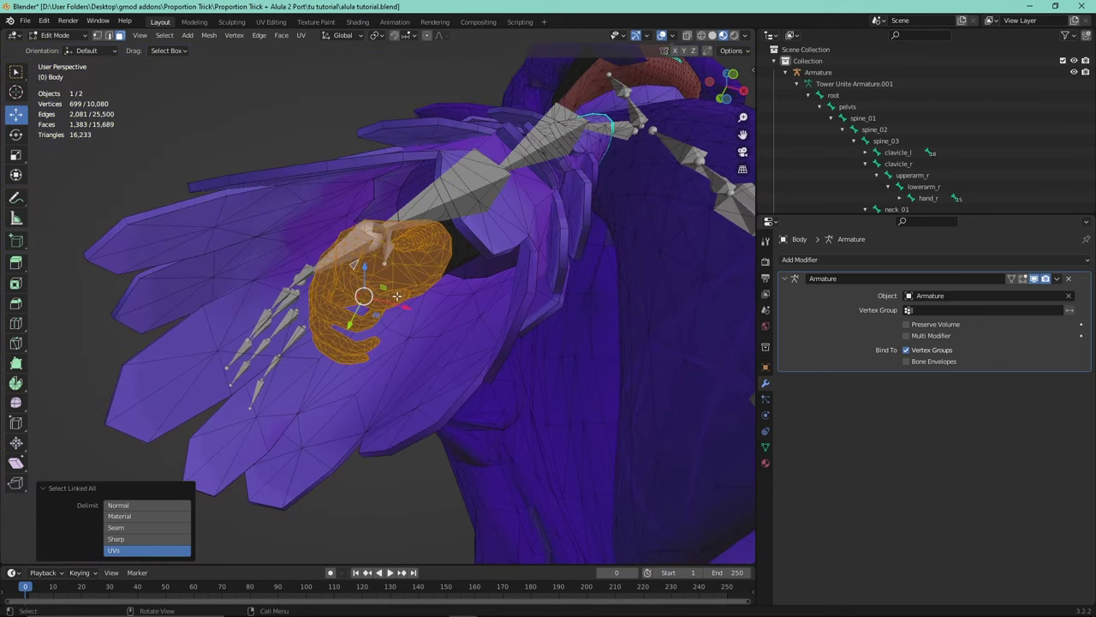
- Assign the selected right hand geometry to the hand_r vertex group at weight 1.000
left_click(766, 446)
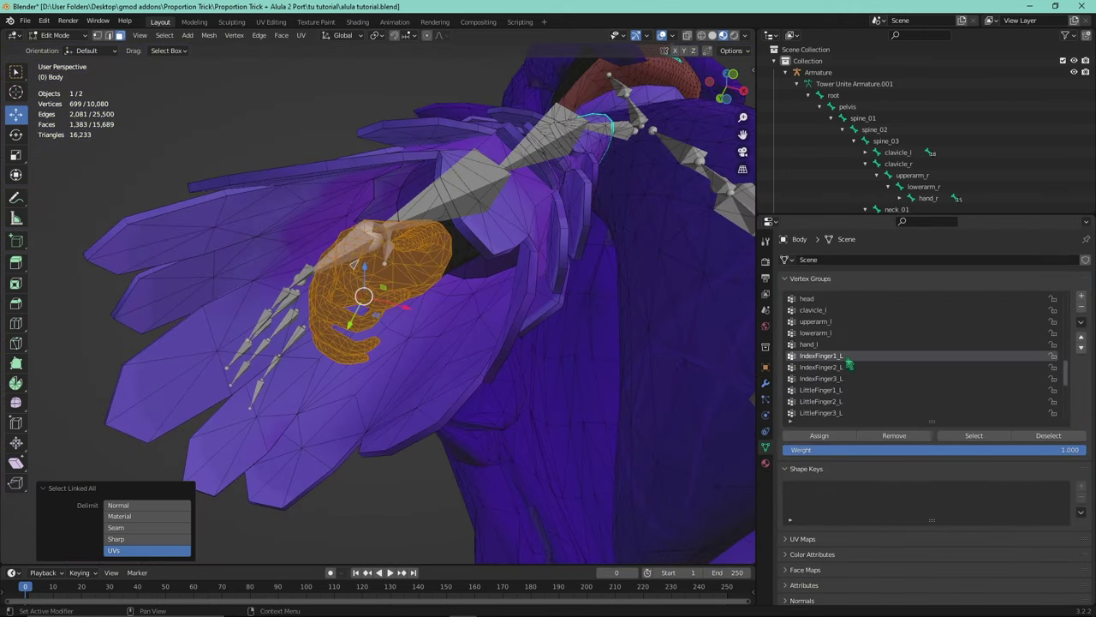
scroll(849, 365, "up", 4)
middle_click_drag(522, 325, 389, 305)
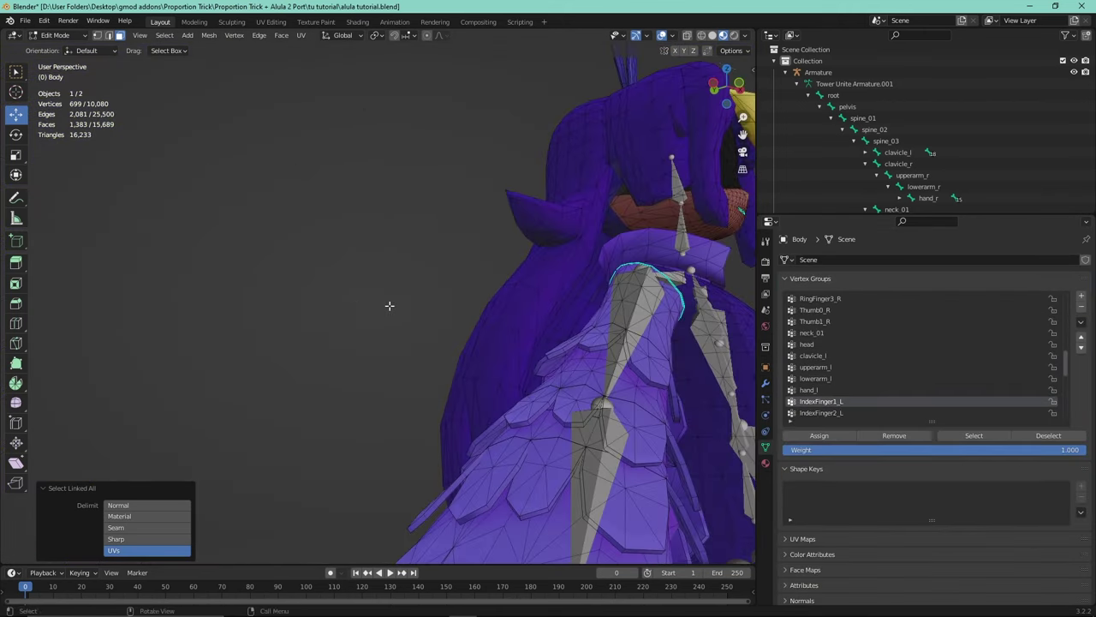
scroll(850, 374, "up", 17)
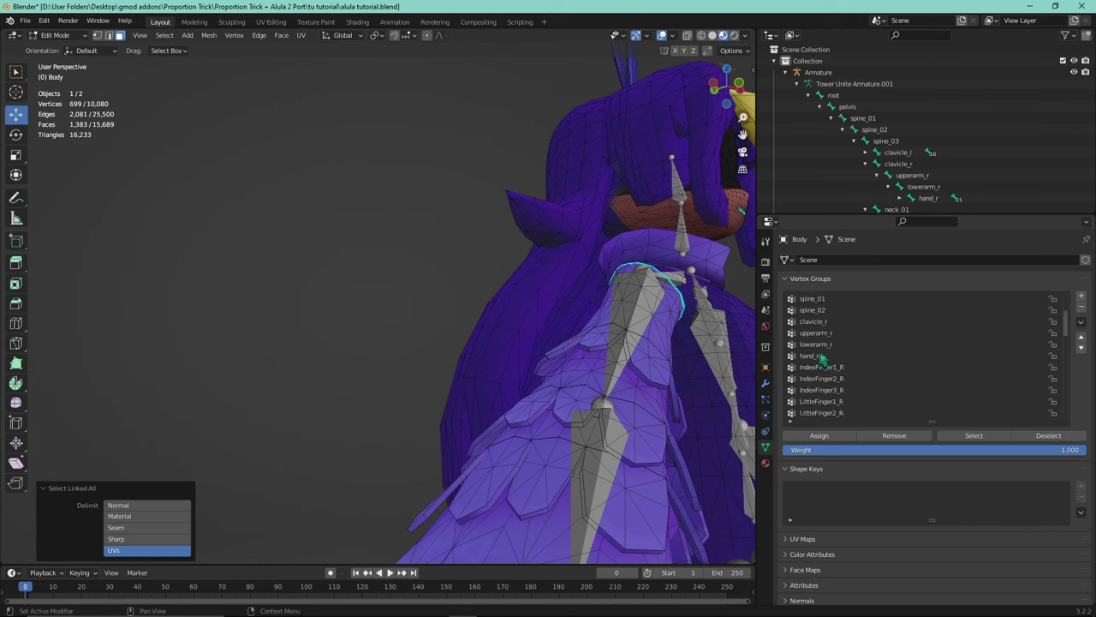
left_click(814, 355)
middle_click_drag(748, 375, 651, 385)
left_click(822, 437)
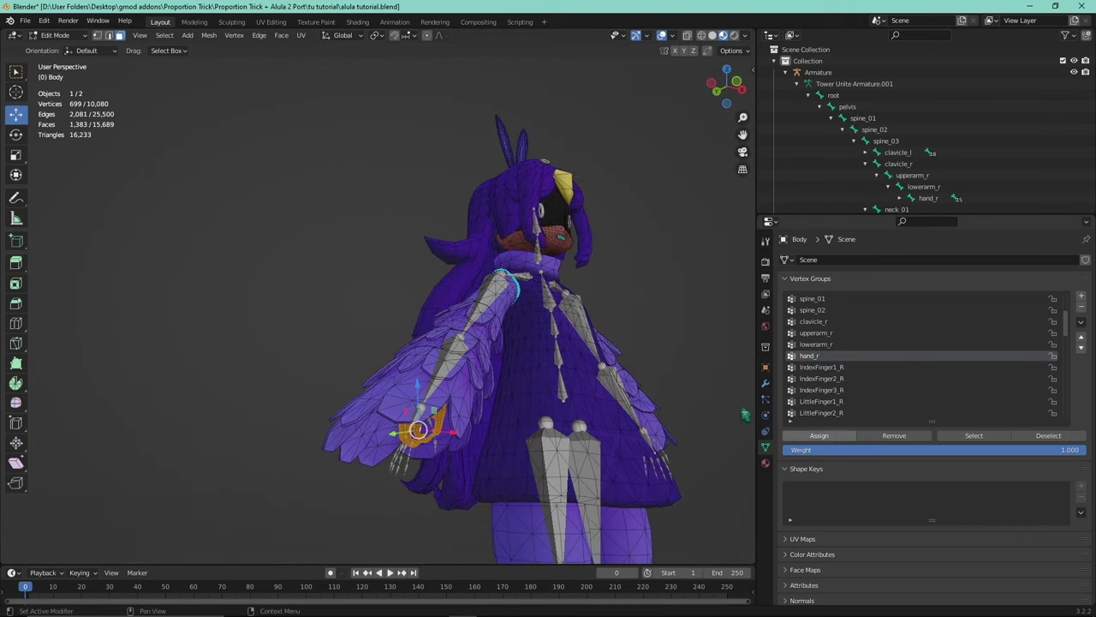
- In Object Mode, delete all right finger vertex groups from Thumb1_R up through IndexFinger1_R, keeping hand_r
scroll(884, 387, "down", 9)
scroll(430, 315, "down", 3)
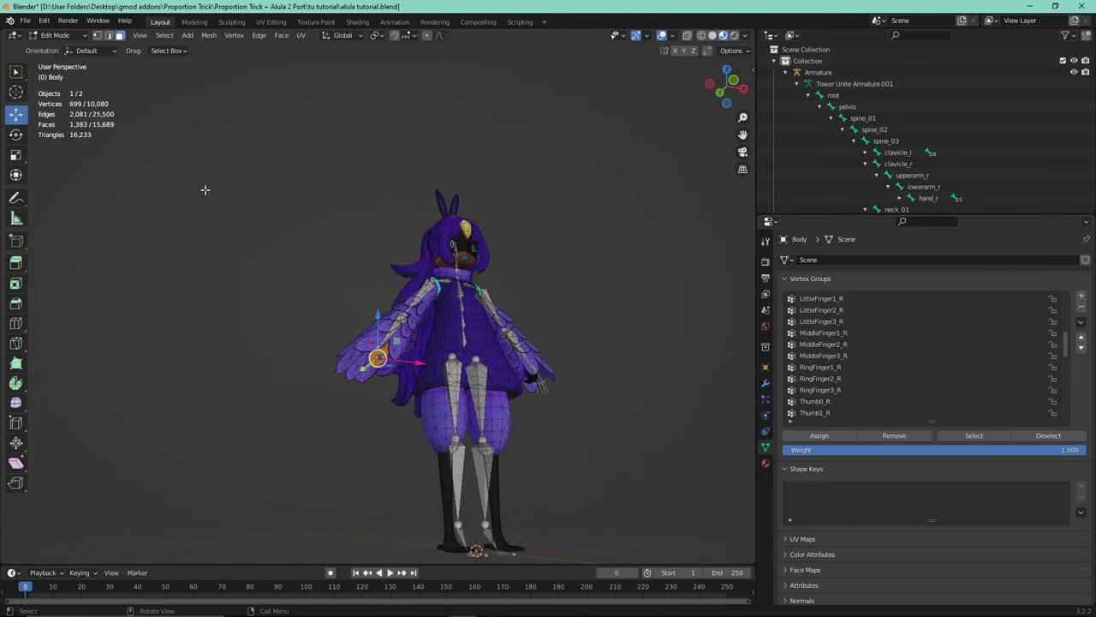
left_click(206, 190)
left_click(74, 37)
left_click(71, 48)
scroll(865, 364, "down", 1)
left_click(827, 402)
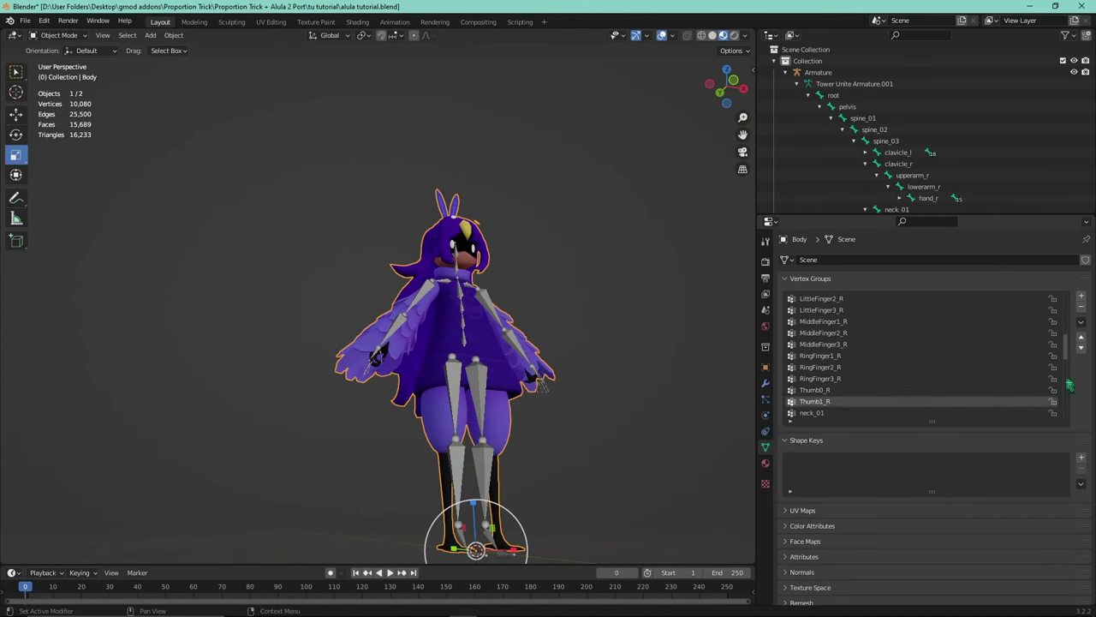
left_click(1081, 307)
left_click(1081, 307)
left_click(1081, 308)
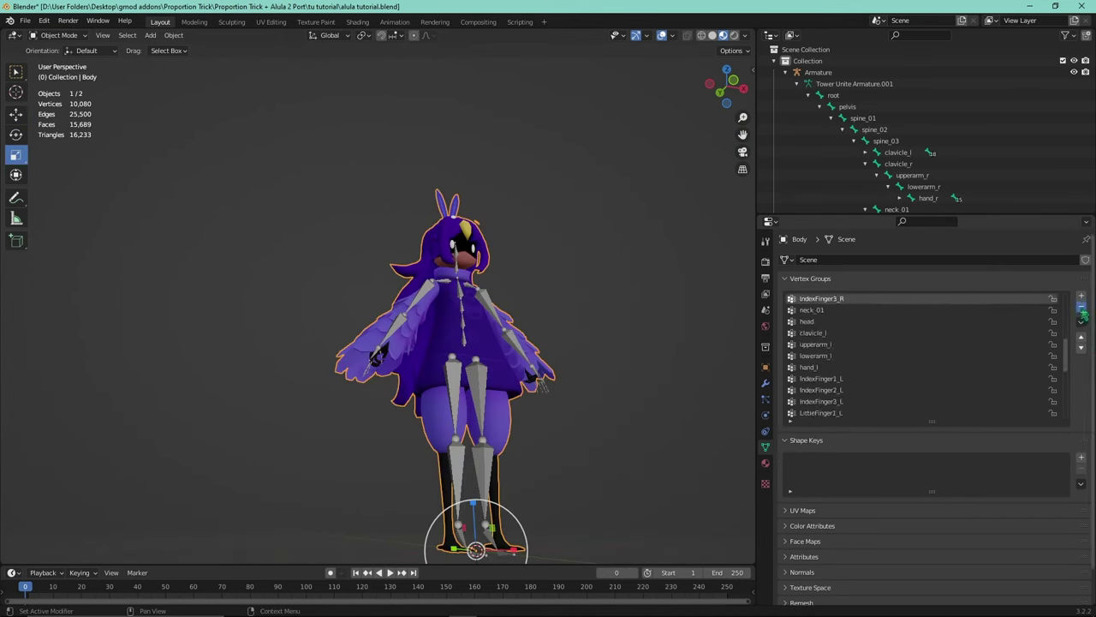
key("ctrl+z")
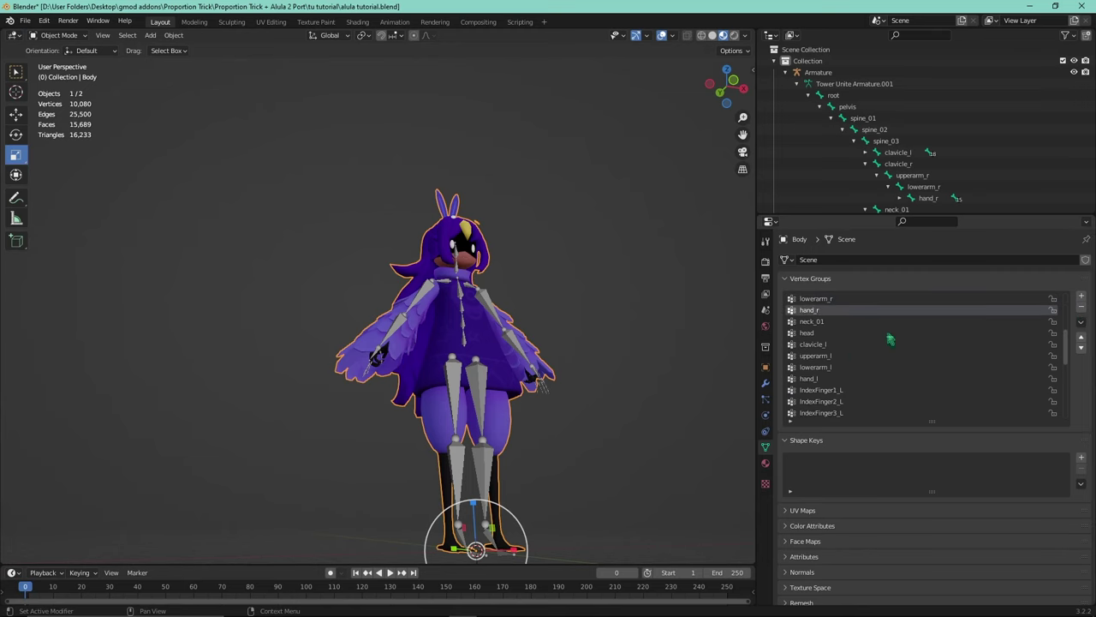
- In Pose Mode, try rotating the armature's hand_r bone to check that the right hand mesh follows it
scroll(377, 308, "up", 6)
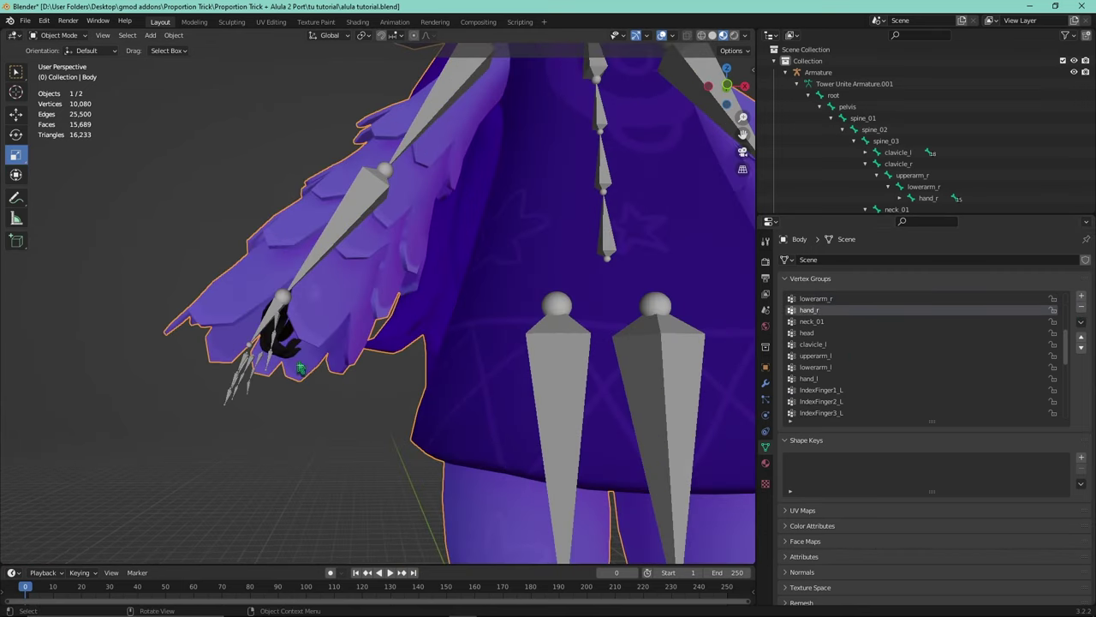
middle_click_drag(377, 342, 445, 291, "shift")
scroll(377, 304, "up", 2)
left_click(330, 330)
left_click(58, 35)
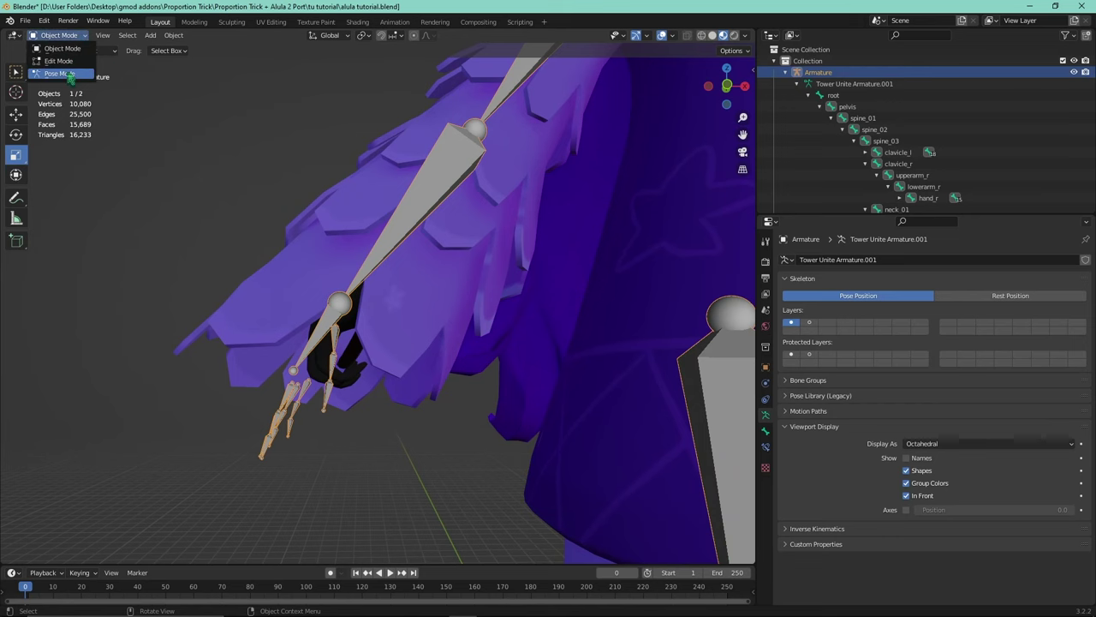
left_click(51, 76)
left_click(328, 332)
key("r")
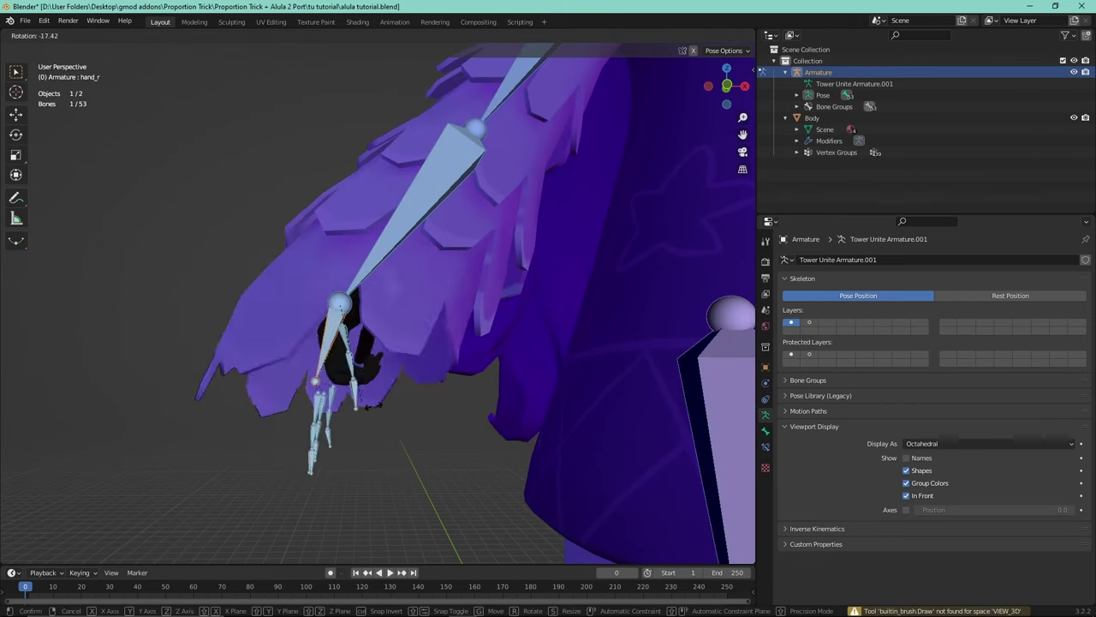
left_click(411, 371)
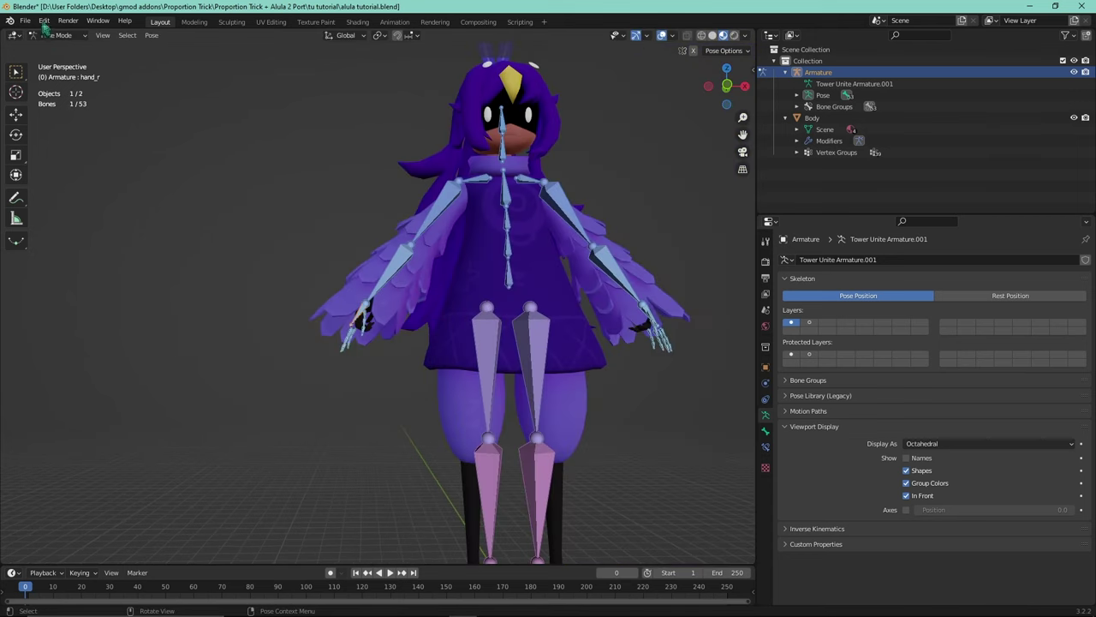
- Leave the armature's Pose Mode and open the Body mesh in Edit Mode
left_click(56, 35)
left_click(61, 49)
middle_click_drag(355, 317, 317, 318)
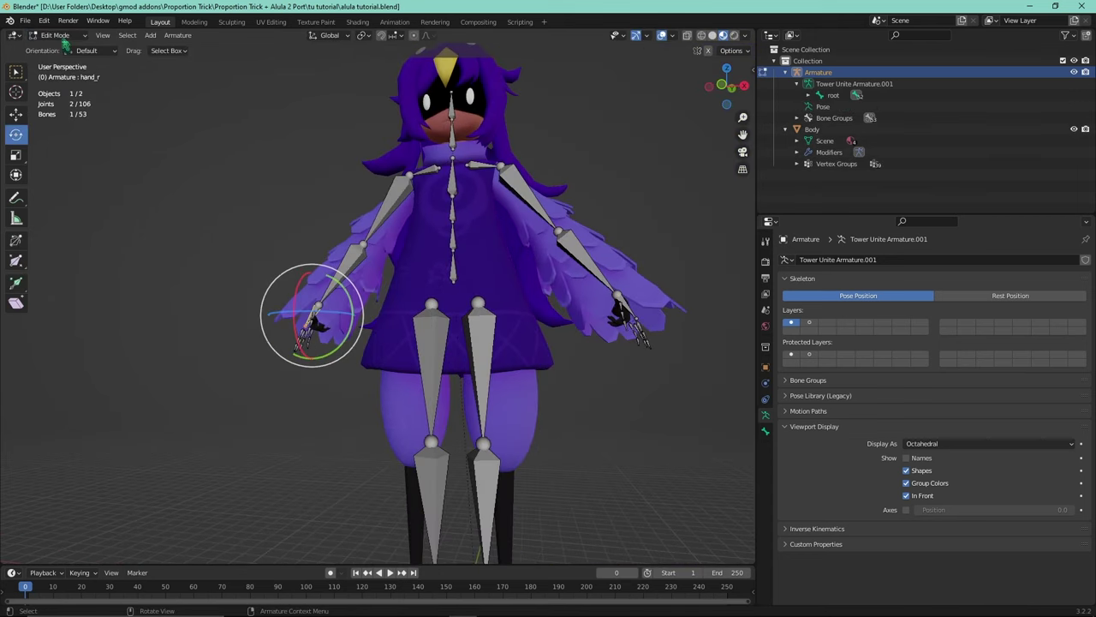
left_click(439, 267)
left_click(56, 35)
left_click(60, 62)
- Select all linked geometry of the left hand, including both its fingers and palm, delimited by UVs
scroll(519, 335, "up", 4)
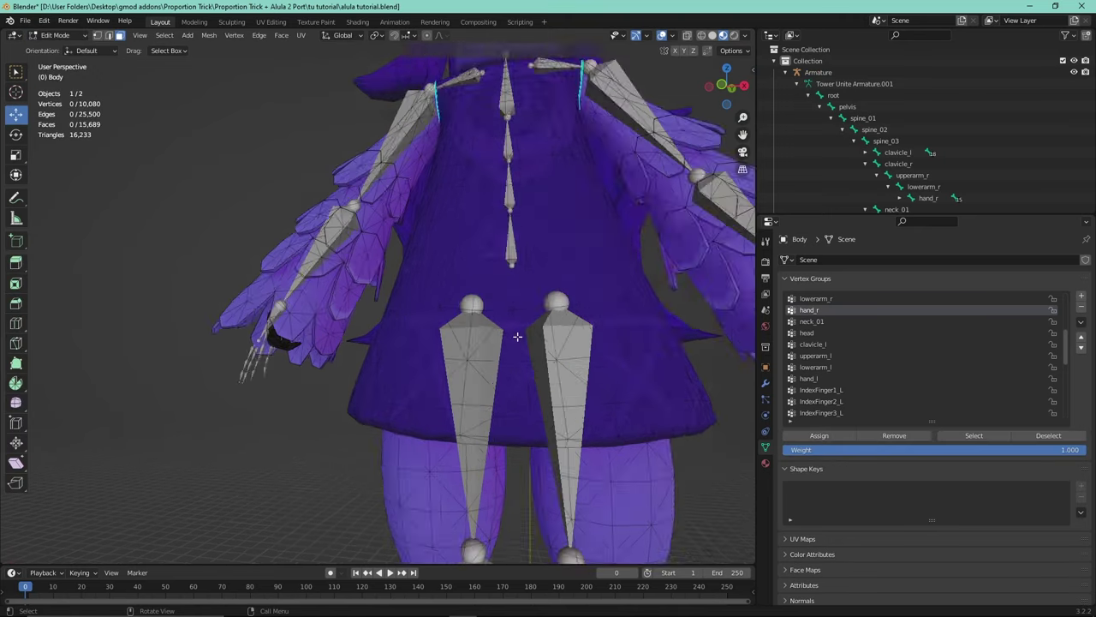
middle_click_drag(519, 335, 256, 271)
scroll(256, 271, "up", 2)
left_click(285, 216)
middle_click_drag(301, 215, 404, 233)
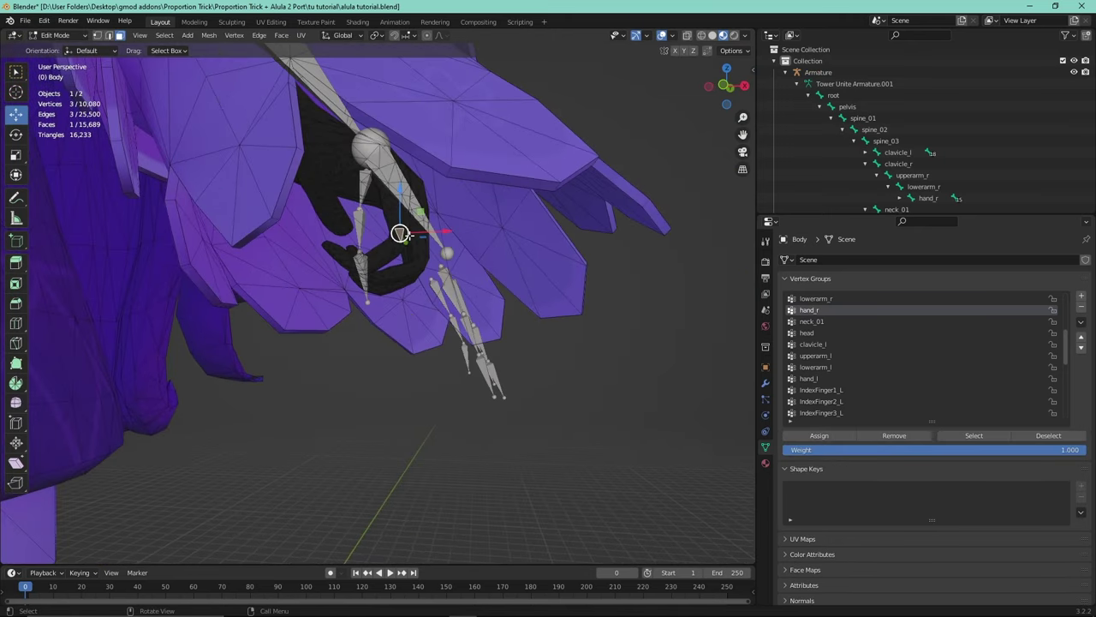
scroll(412, 233, "up", 3)
left_click(534, 122, "shift")
middle_click_drag(535, 122, 485, 155)
key("ctrl+l")
key("KP_Decimal")
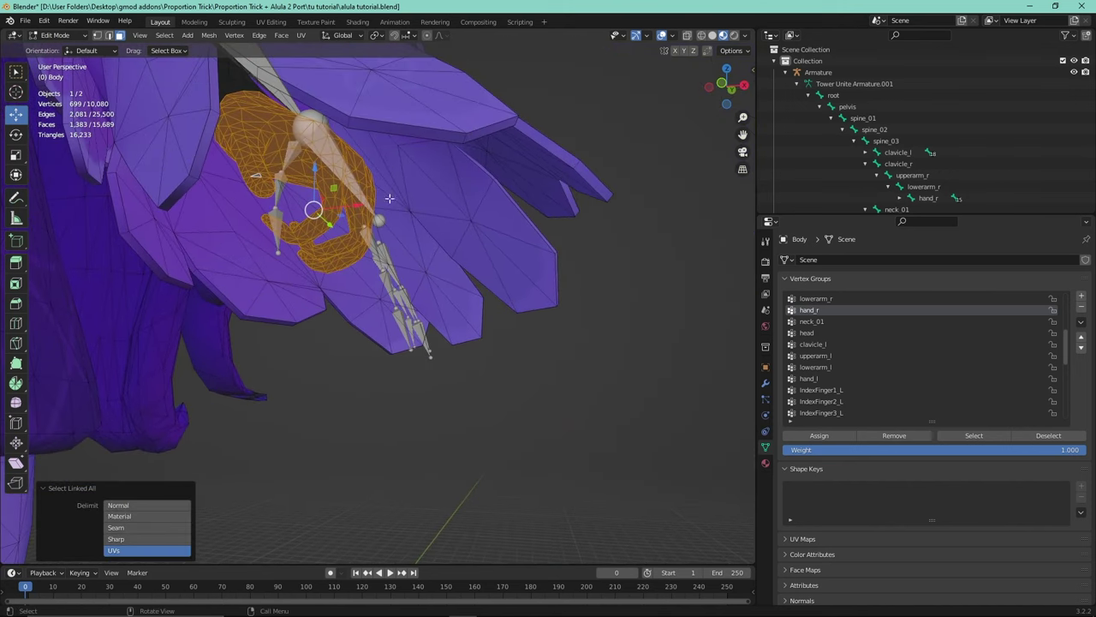
- Assign the selected left hand geometry to the hand_l vertex group at weight 1.000
scroll(933, 390, "down", 2)
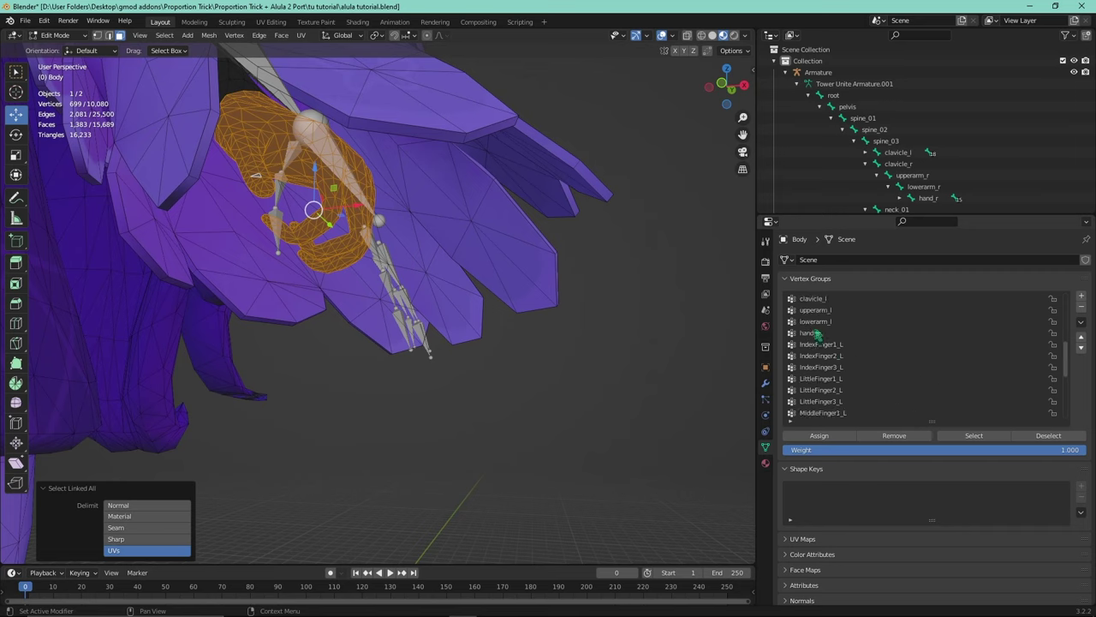
left_click(818, 332)
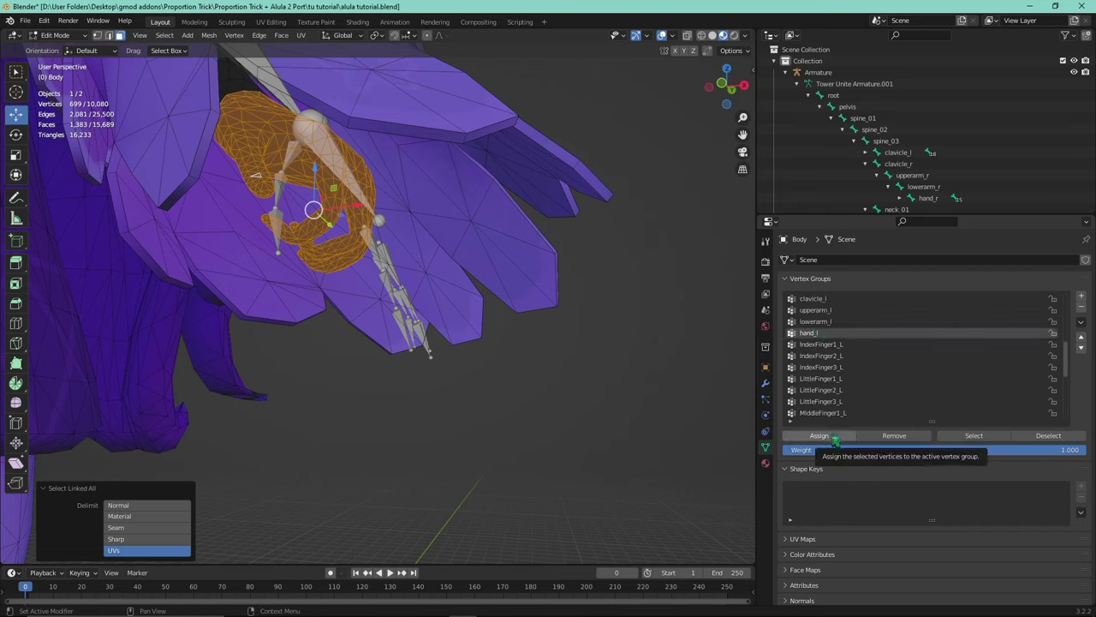
left_click(835, 438)
left_click(766, 383)
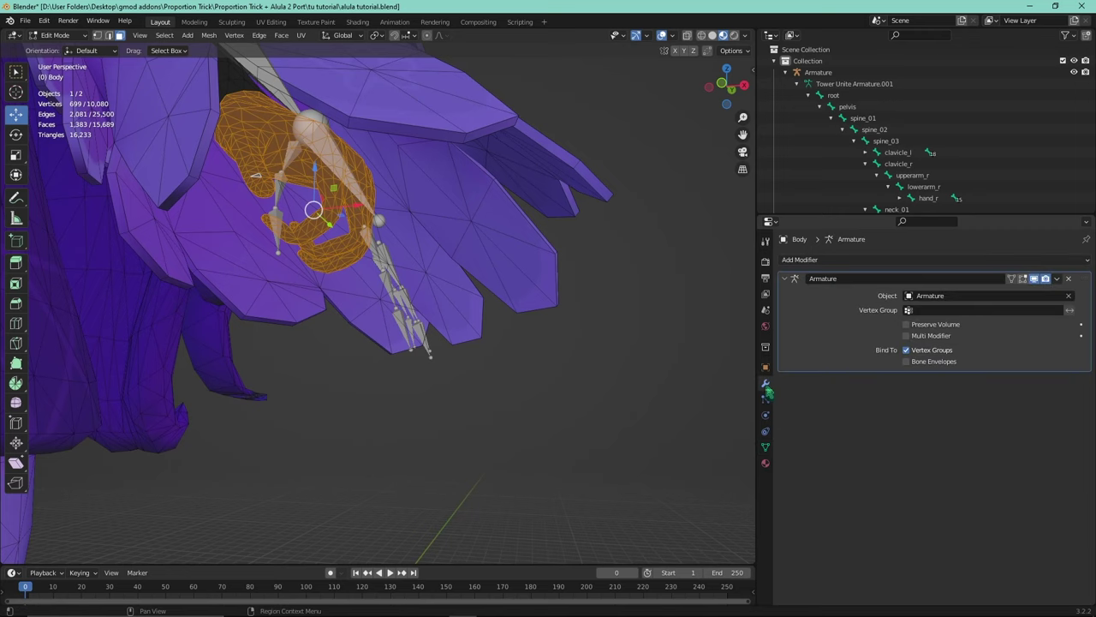
left_click(766, 447)
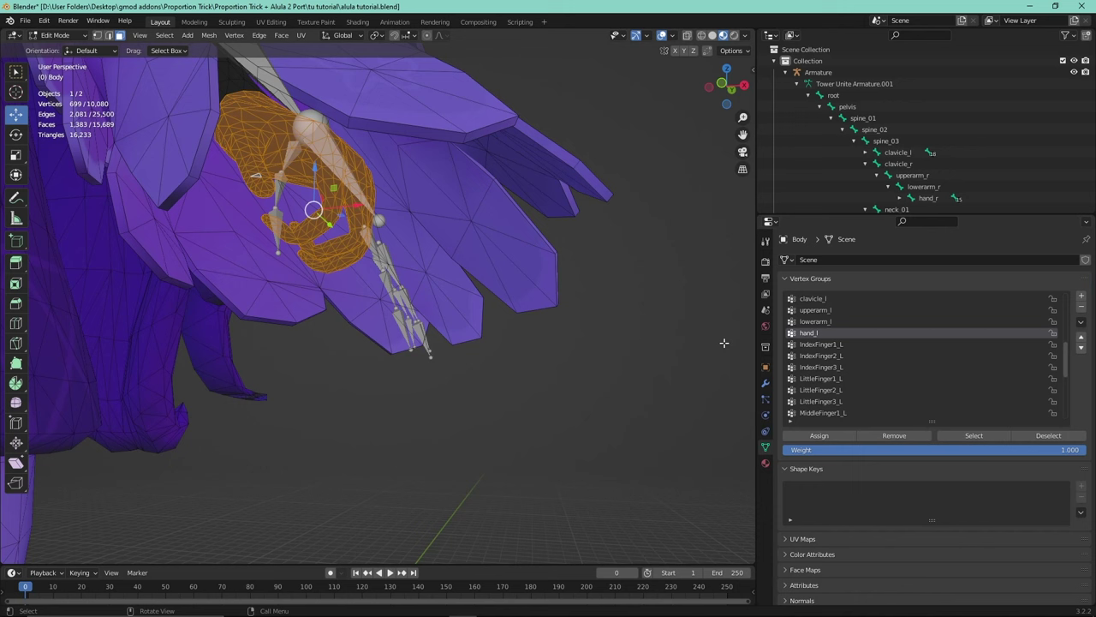
- Return the Body mesh to Object Mode and remove its left finger vertex groups from Thumb1_L up to IndexFinger1_L
scroll(626, 342, "down", 3)
scroll(863, 362, "down", 5)
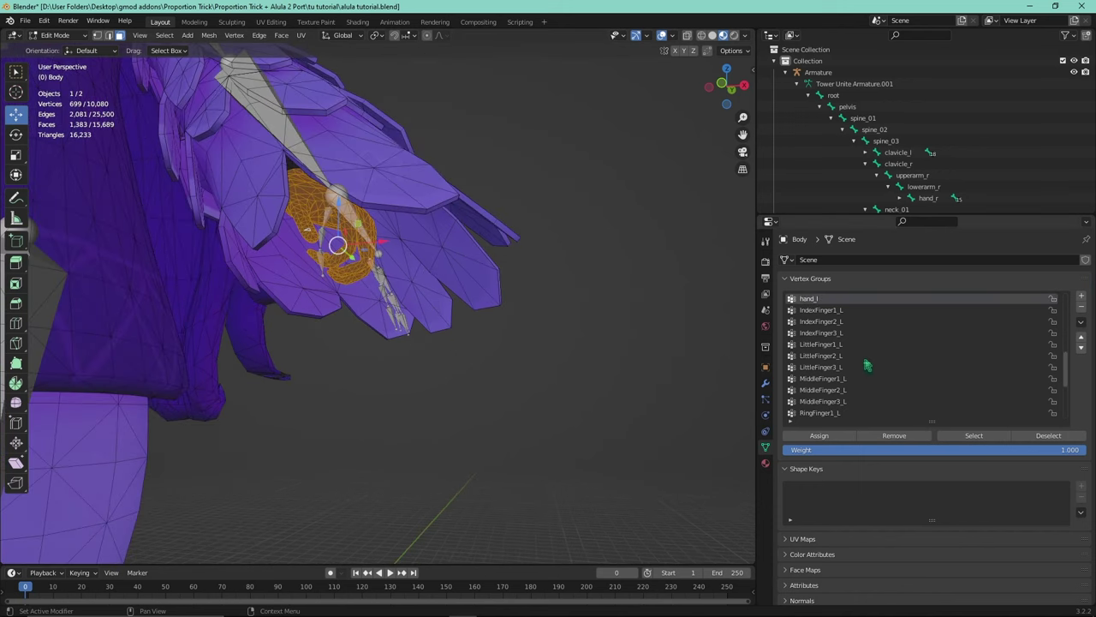
scroll(867, 364, "down", 4)
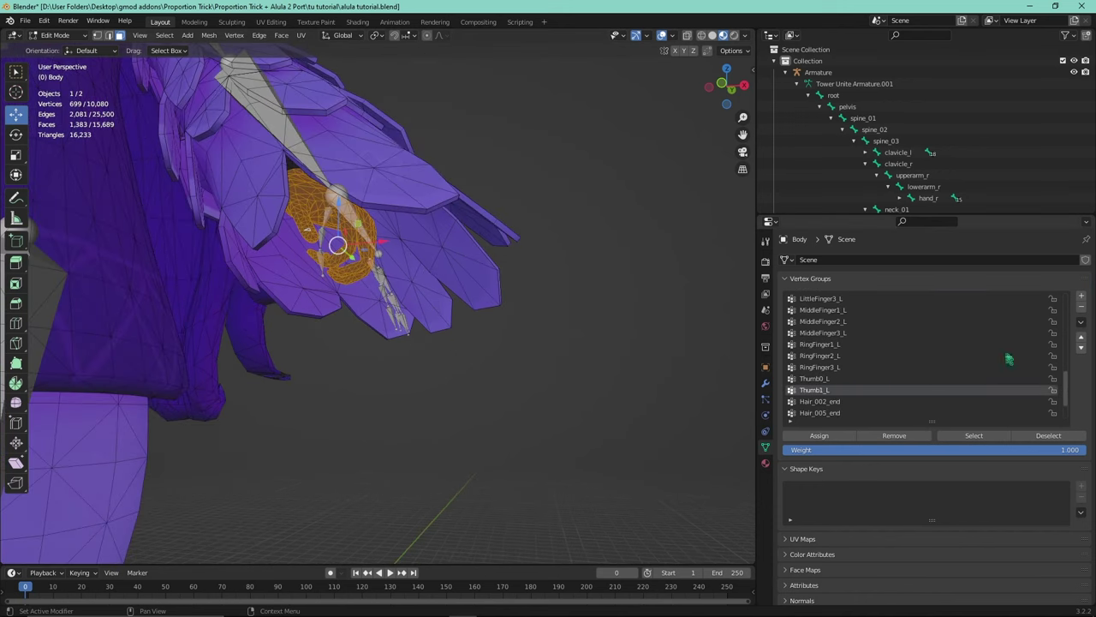
scroll(876, 352, "up", 6)
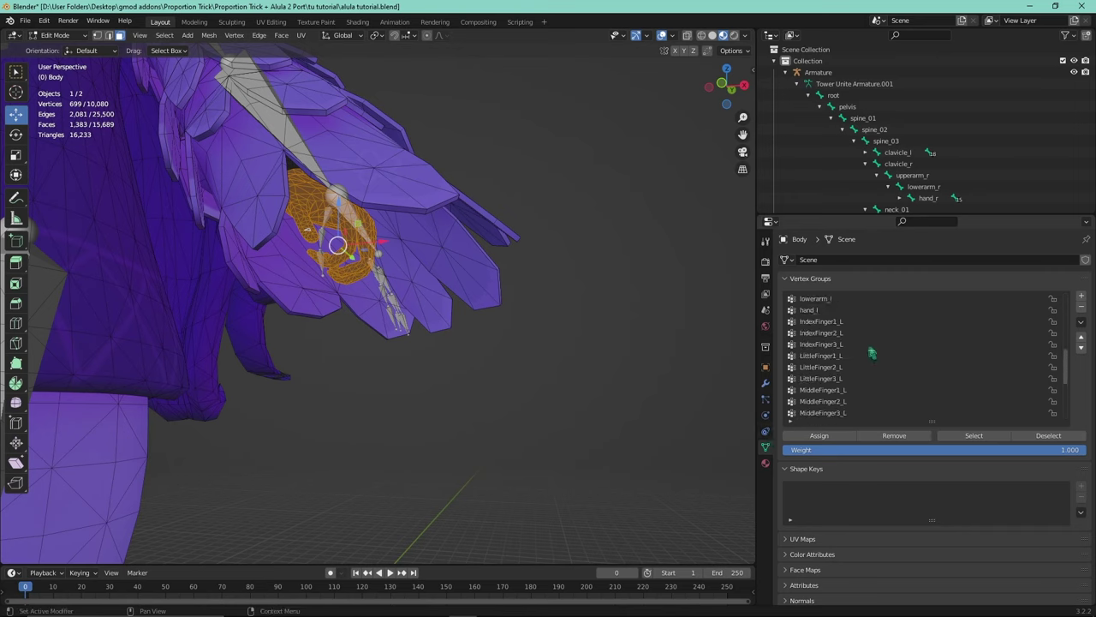
left_click(818, 312)
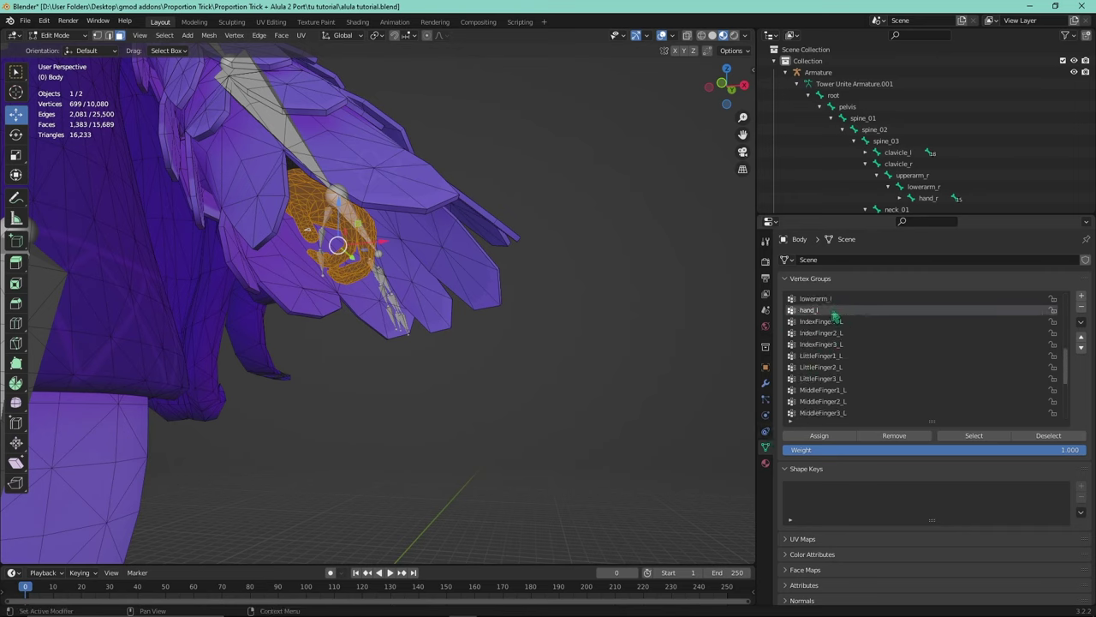
scroll(870, 386, "down", 6)
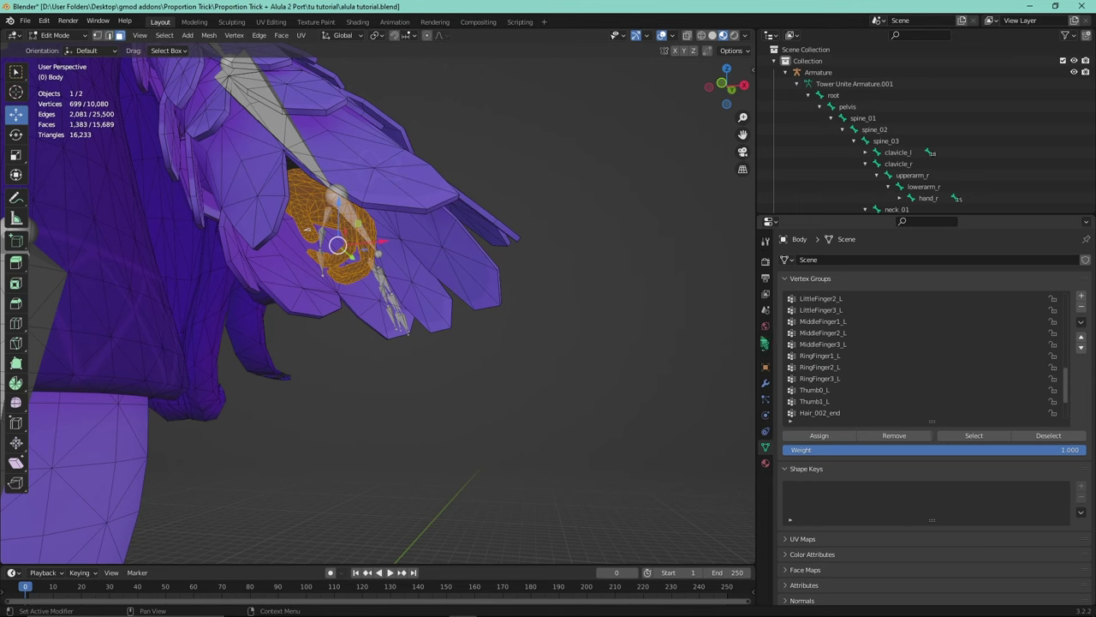
left_click(55, 35)
left_click(60, 47)
left_click(814, 401)
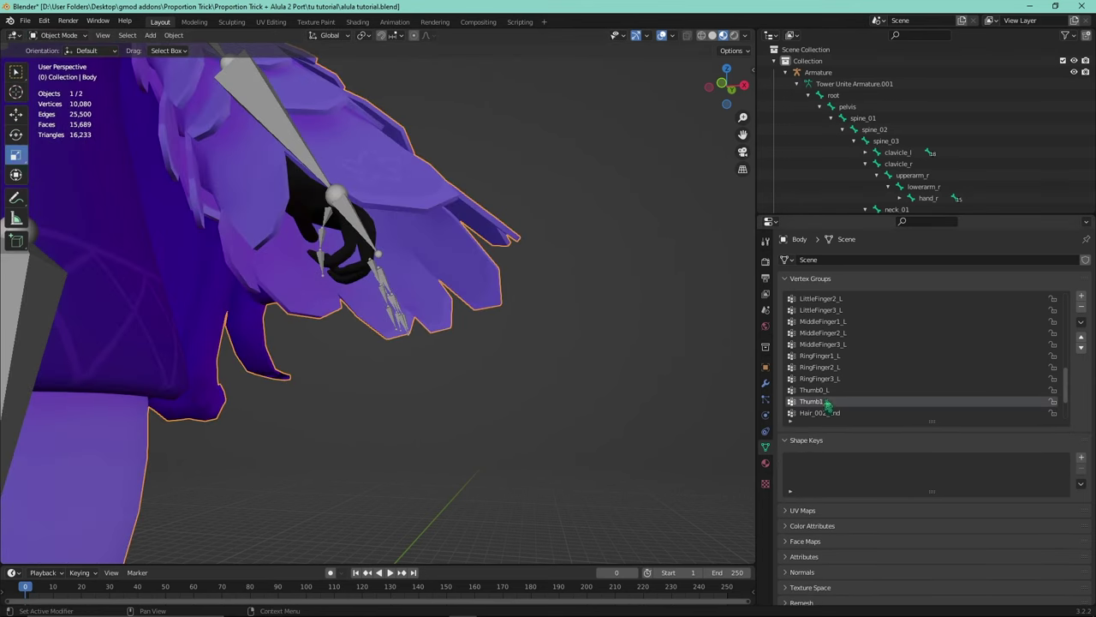
left_click(1082, 307)
left_click(1082, 307)
left_click(1082, 306)
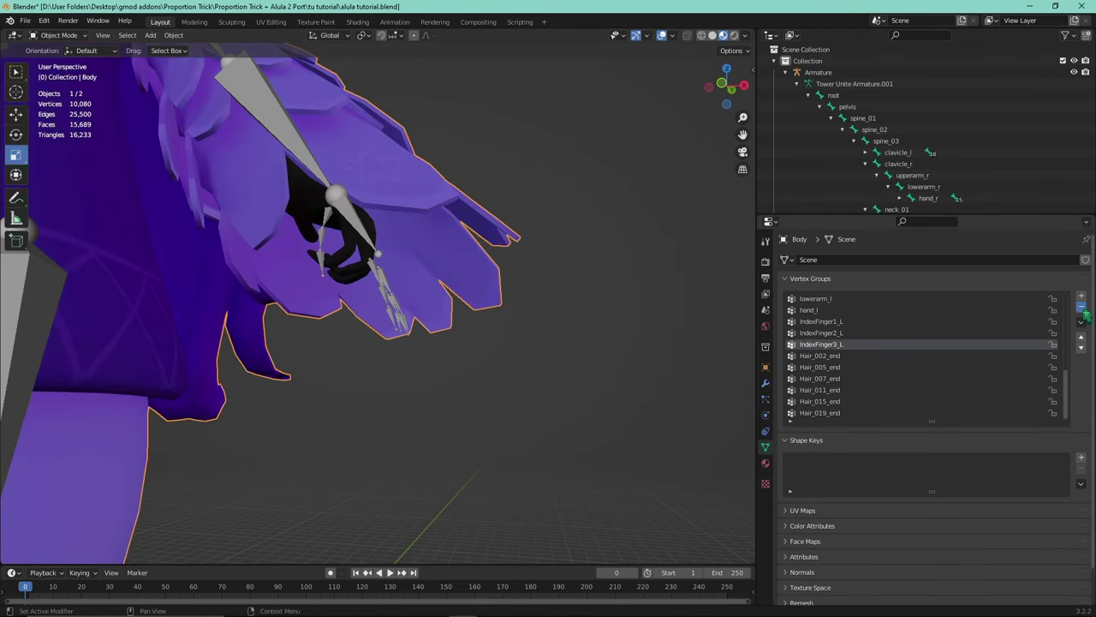
- Remove the six leftover hair end vertex groups, from Hair_019_end up to Hair_002_end
middle_click_drag(621, 412, 609, 358)
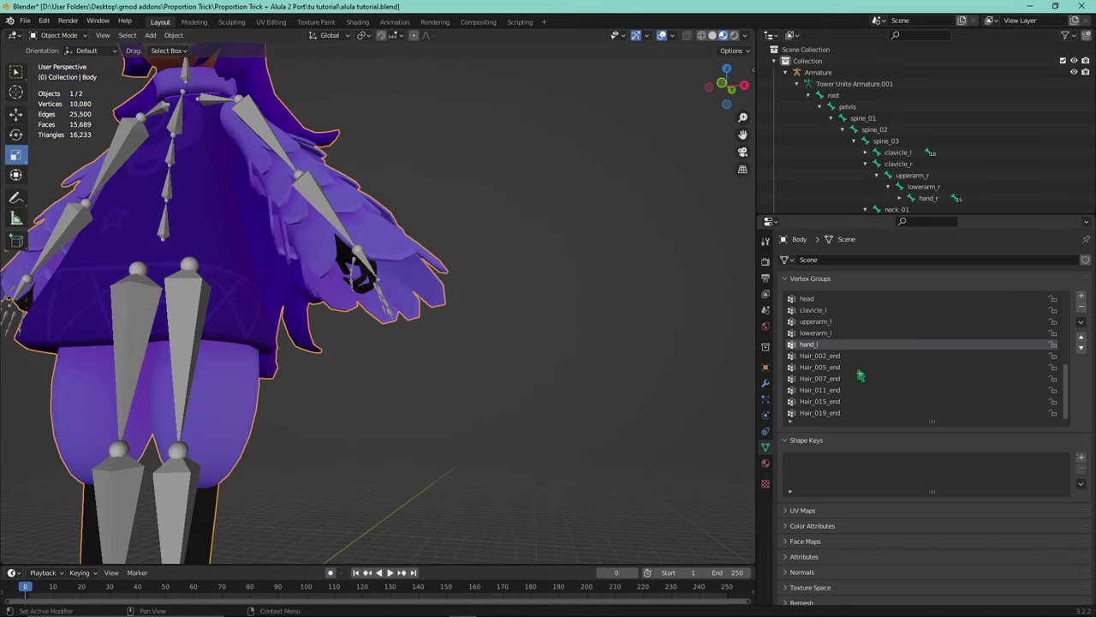
left_click(851, 413)
left_click(1081, 307)
left_click(1082, 307)
left_click(1082, 306)
left_click(1082, 307)
left_click(1082, 307)
left_click(1082, 307)
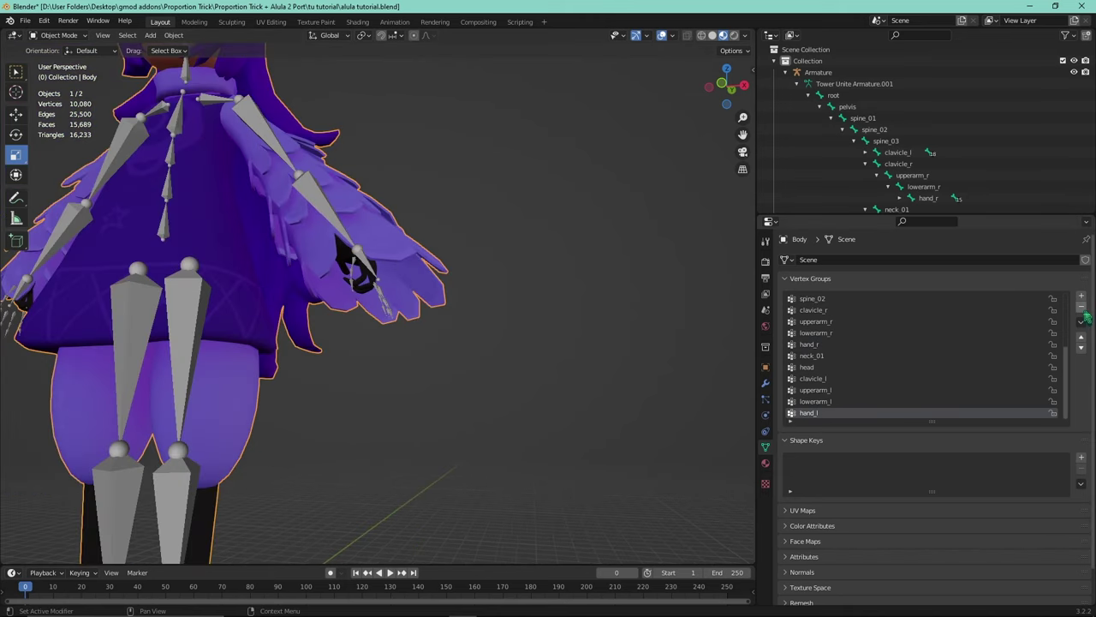
- Select the Tower Unite armature instead of the Body mesh and switch it to Pose Mode
middle_click_drag(600, 411, 531, 384)
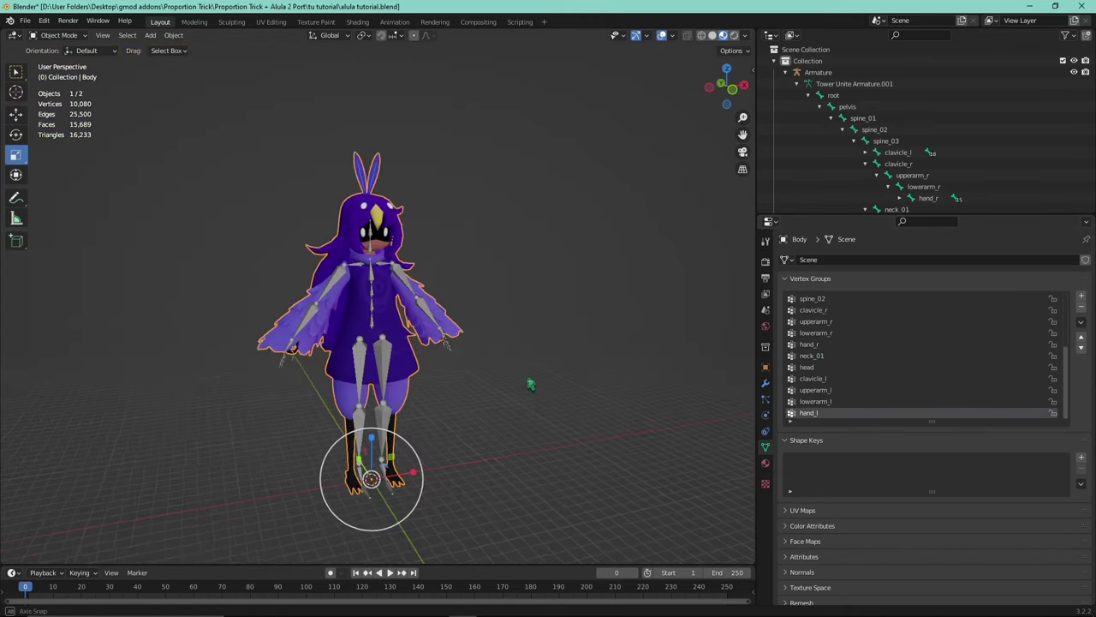
scroll(462, 373, "up", 5)
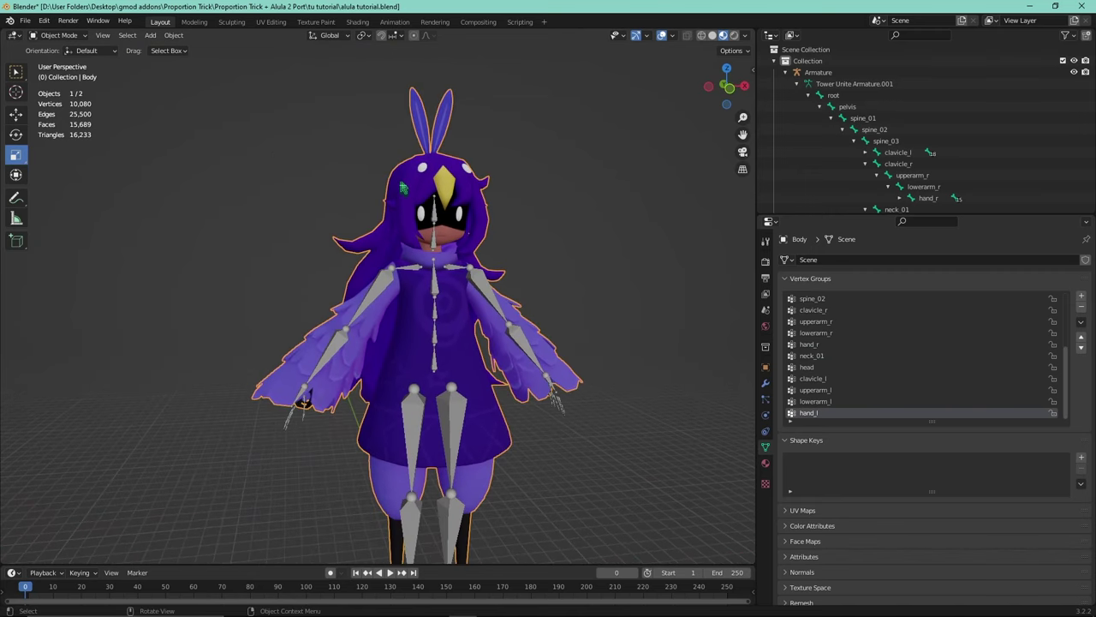
middle_click_drag(601, 203, 581, 285)
left_click(58, 35)
left_click(254, 177)
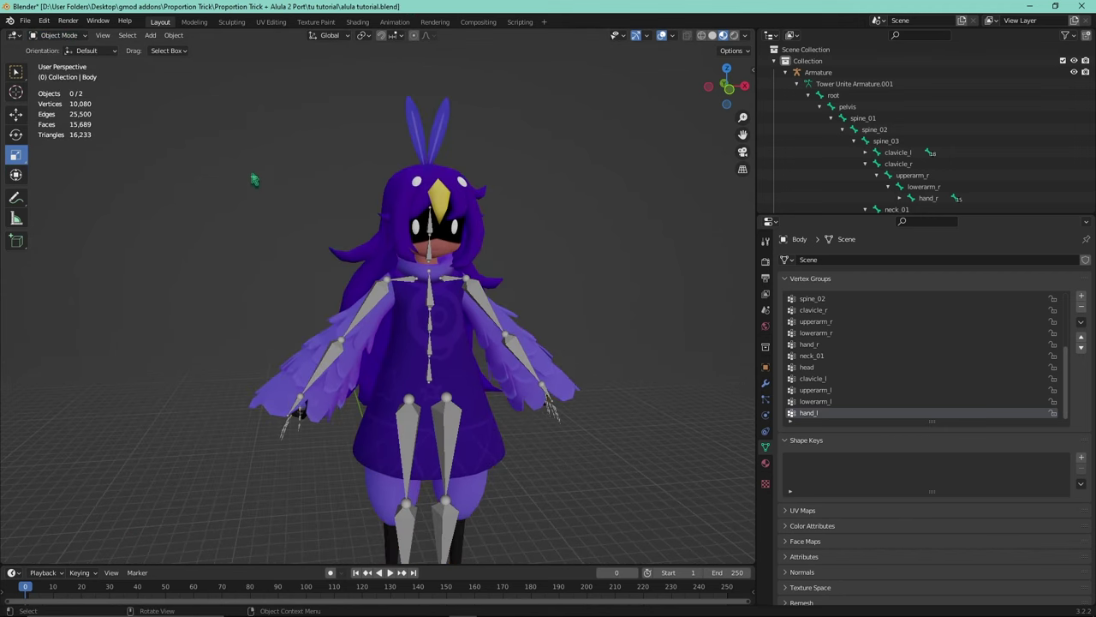
left_click(382, 302)
middle_click_drag(114, 97, 162, 151)
left_click(58, 35)
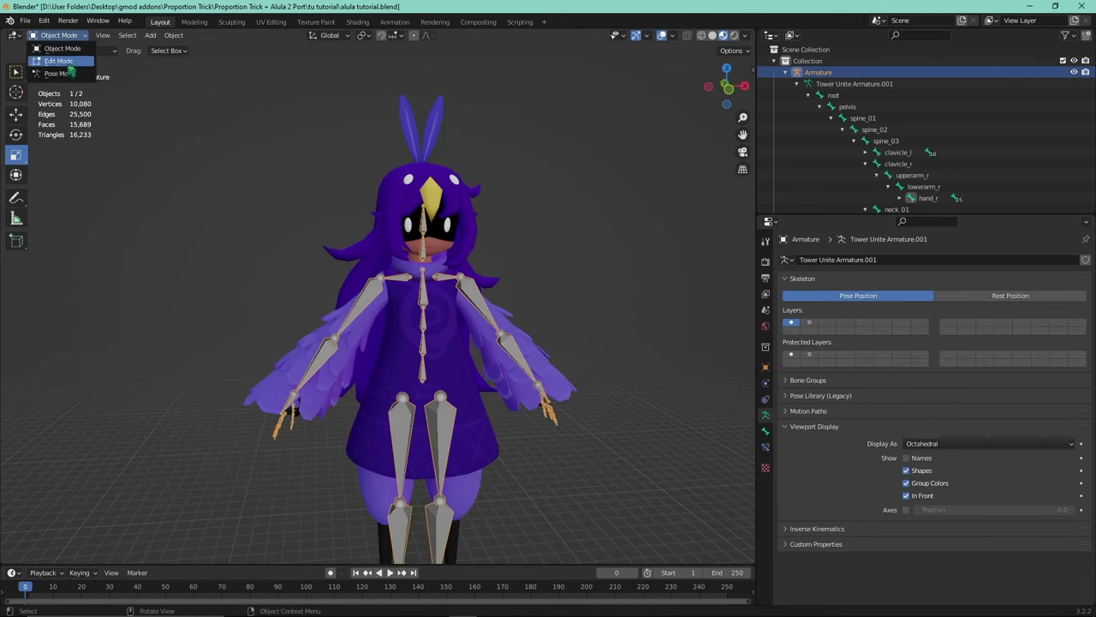
left_click(60, 82)
- Preview the Tower Unite rig's standing Idle* pose and inspect how the avatar deforms
left_click(154, 36)
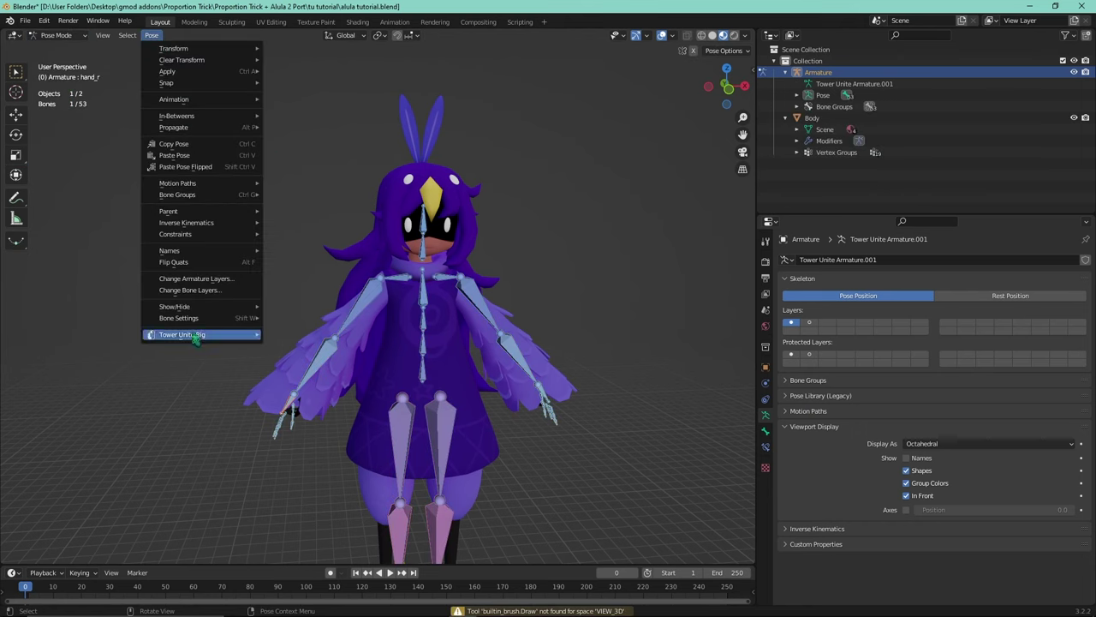
mouse_move(197, 335)
mouse_move(305, 335)
mouse_move(515, 361)
left_click(572, 351)
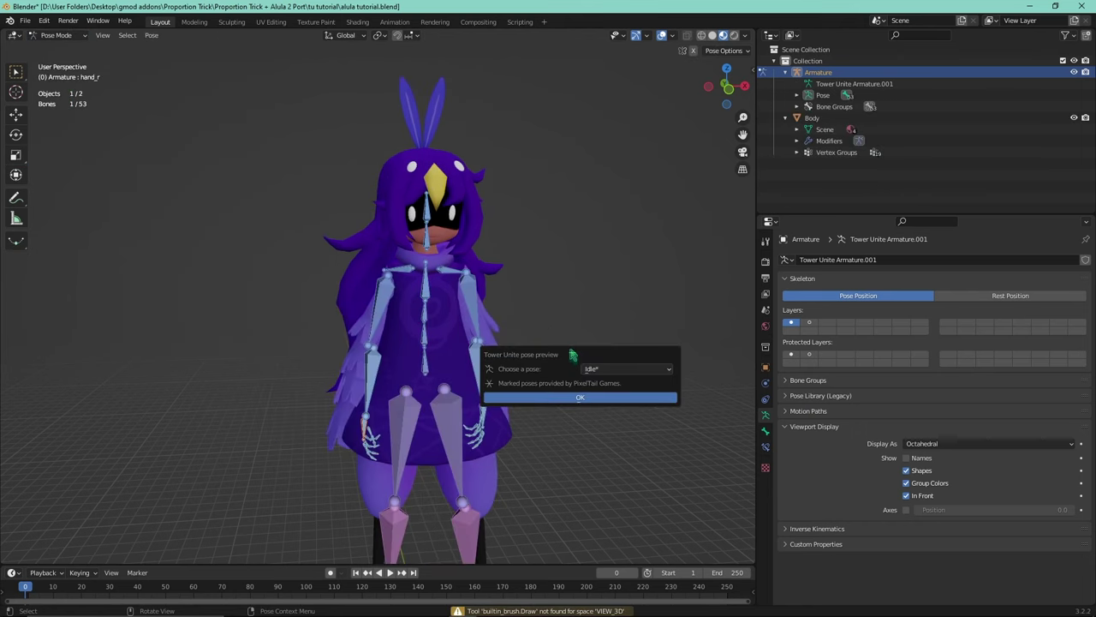
middle_click_drag(490, 267, 383, 297)
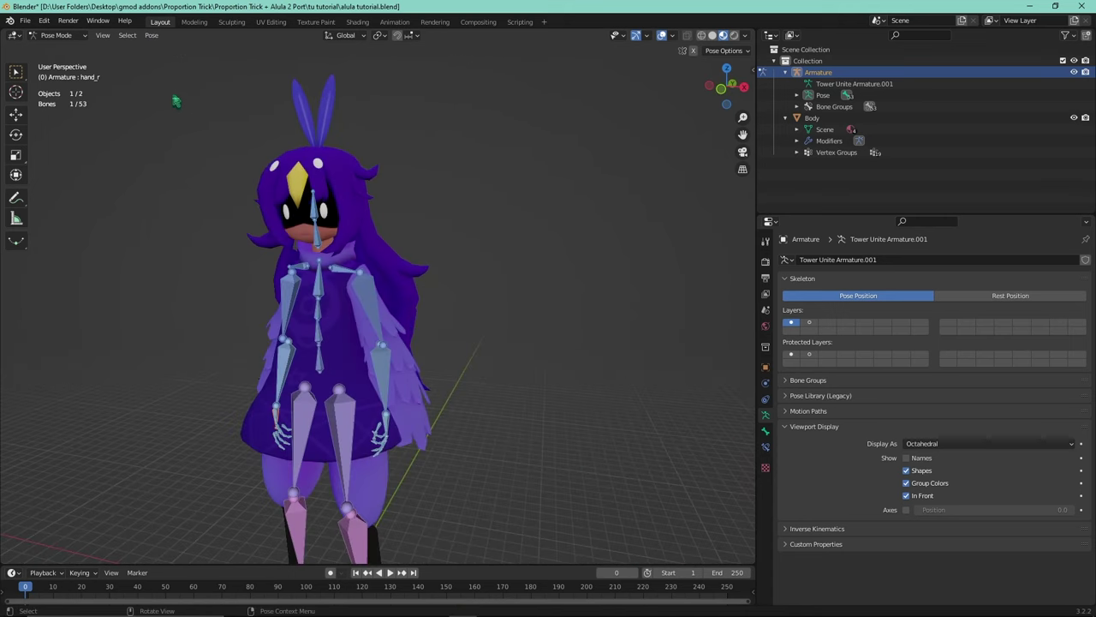
- Preview the Tower Unite rig's standing Relaxed* pose on the avatar
middle_click_drag(176, 100, 137, 51)
left_click(152, 35)
mouse_move(205, 335)
mouse_move(342, 339)
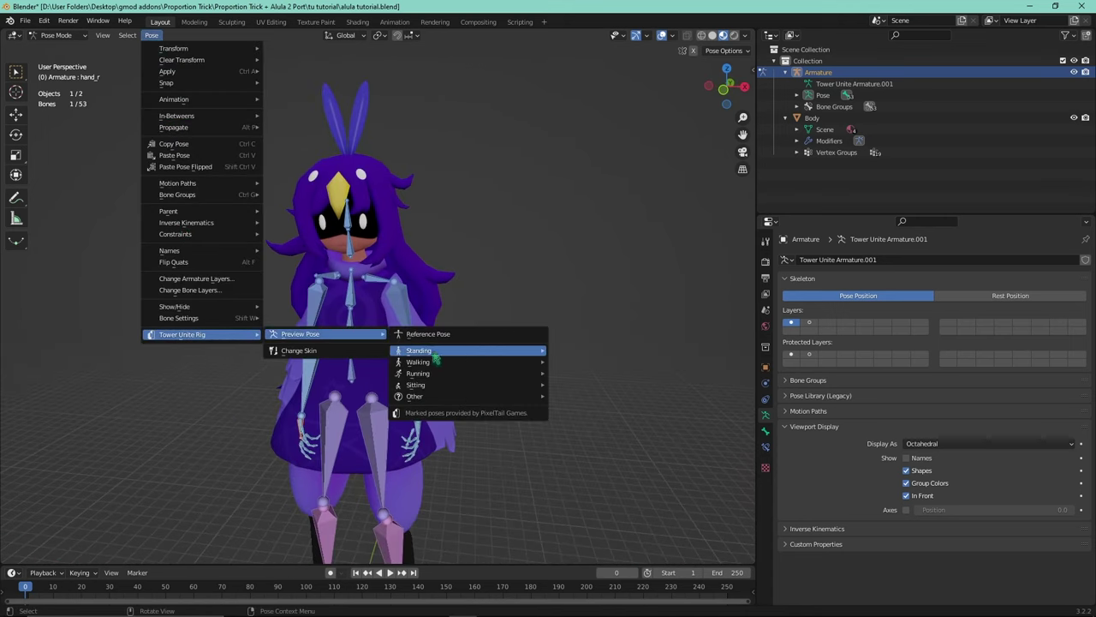
mouse_move(470, 353)
left_click(579, 362)
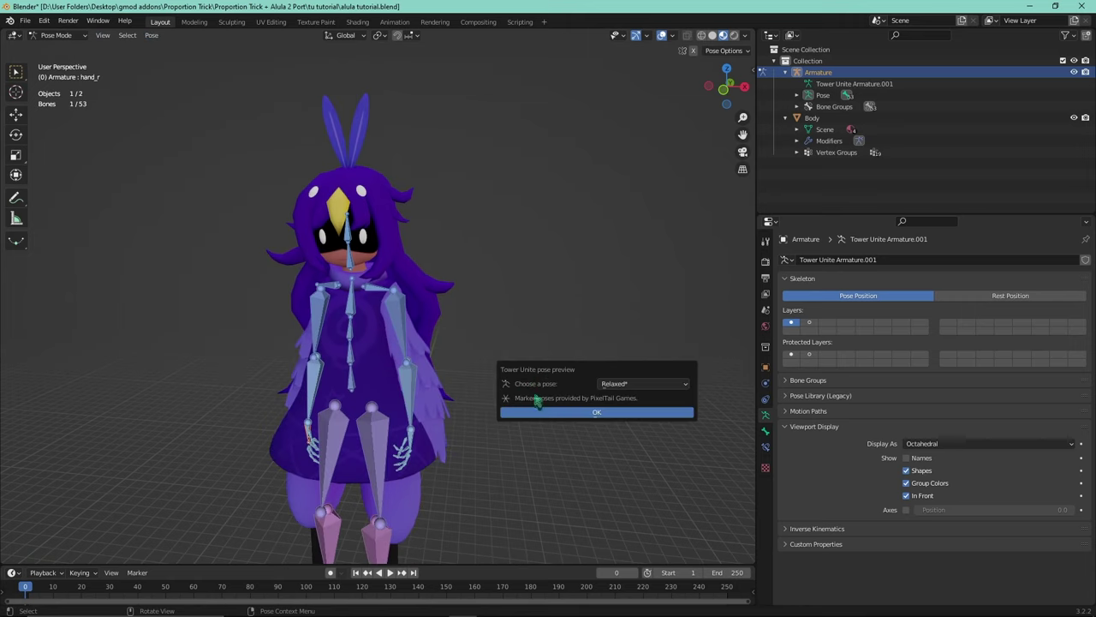
- Change the previewed pose to Laid Back* and inspect the avatar's deformation
left_click(627, 386)
left_click(599, 435)
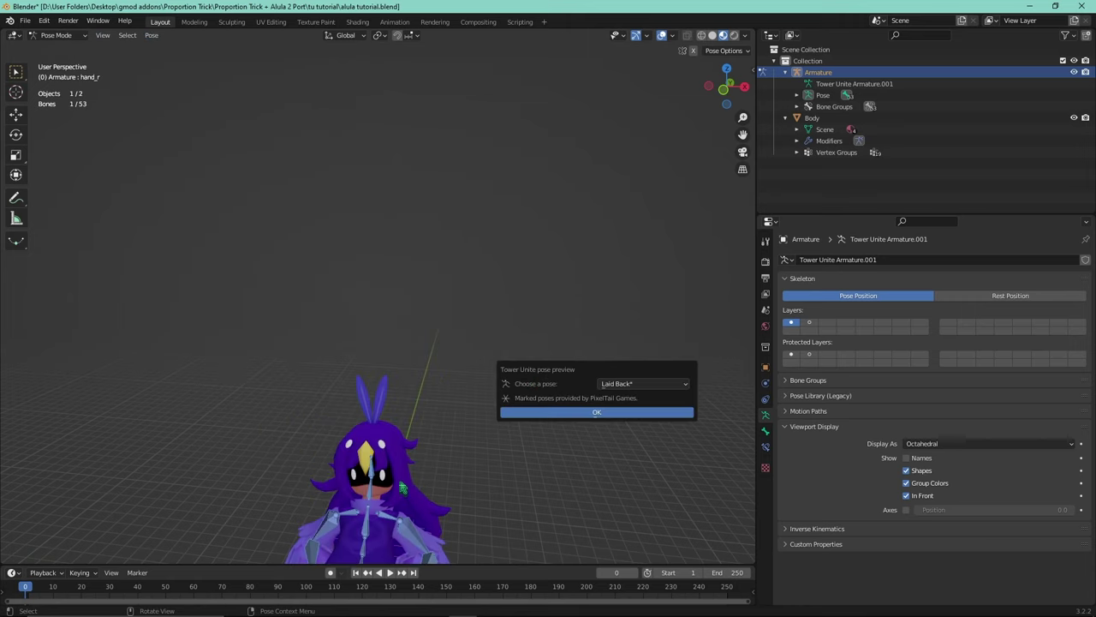
middle_click_drag(399, 483, 462, 391)
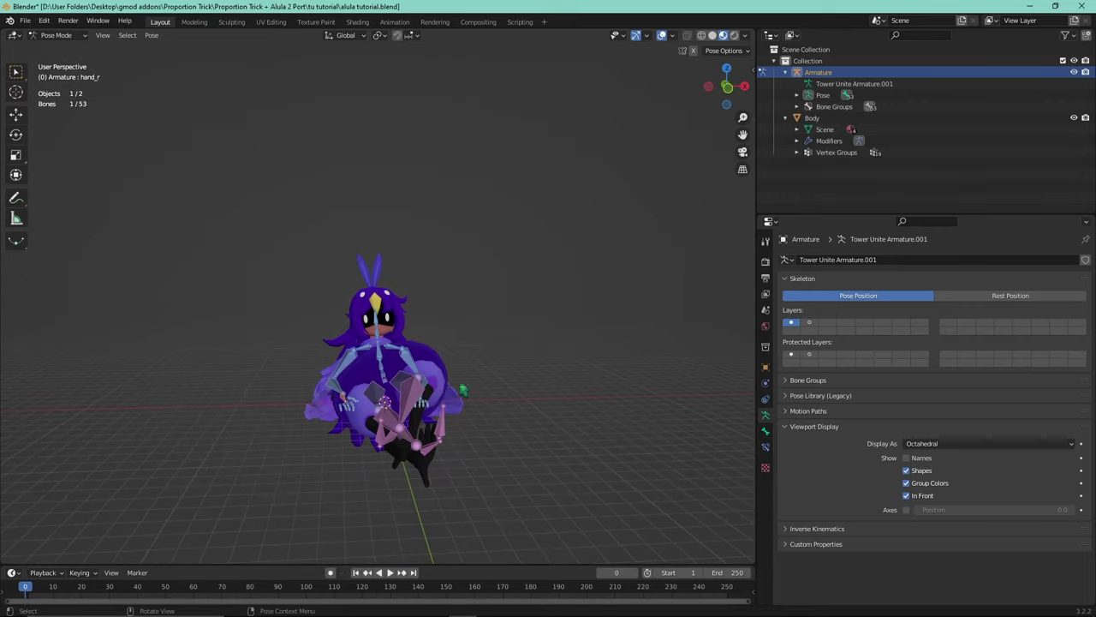
- Select all of the armature's bones and preview the Tower Unite rig's running pose Run (Left)*
left_click(86, 37)
key("a")
left_click(151, 35)
mouse_move(195, 338)
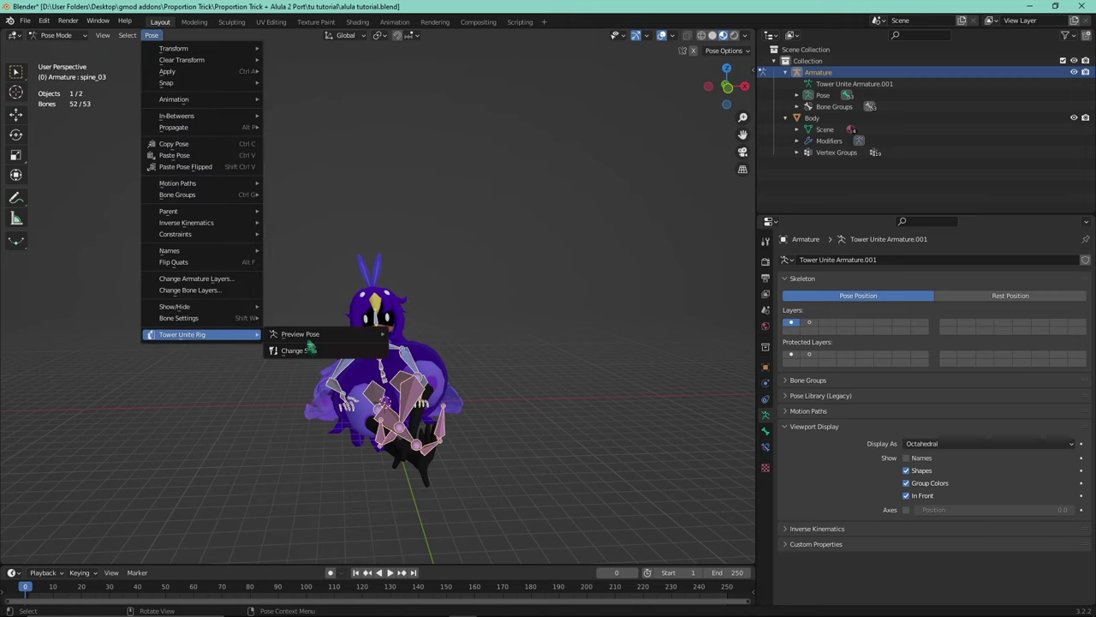
mouse_move(343, 336)
mouse_move(446, 373)
left_click(570, 372)
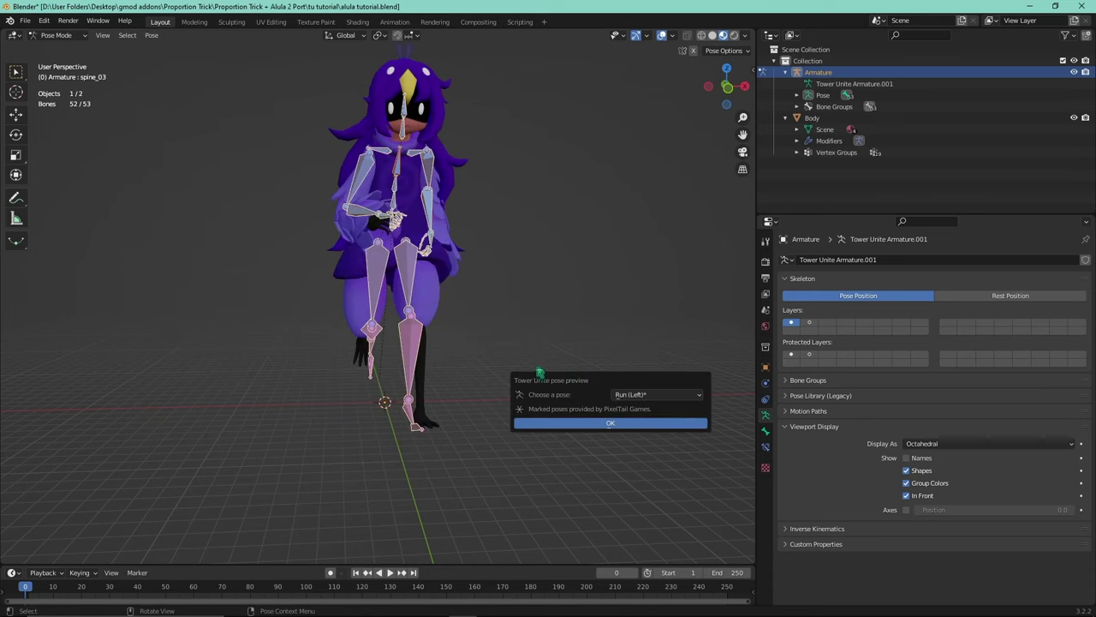
- Change the previewed pose to Run (Ninja) and inspect the arms and legs from the side
left_click(634, 394)
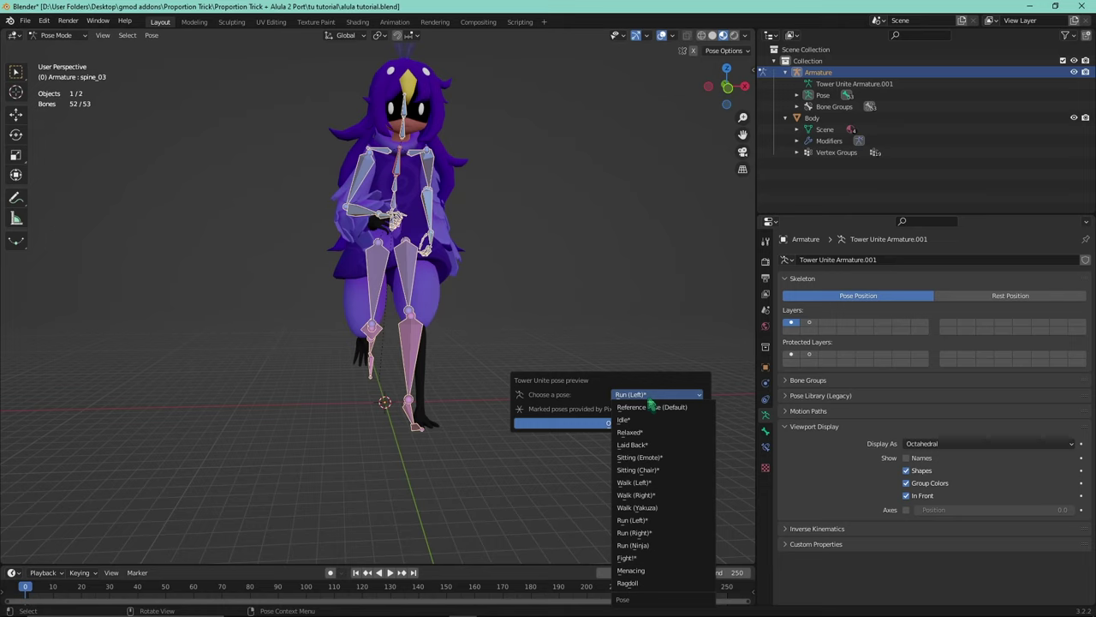
left_click(633, 545)
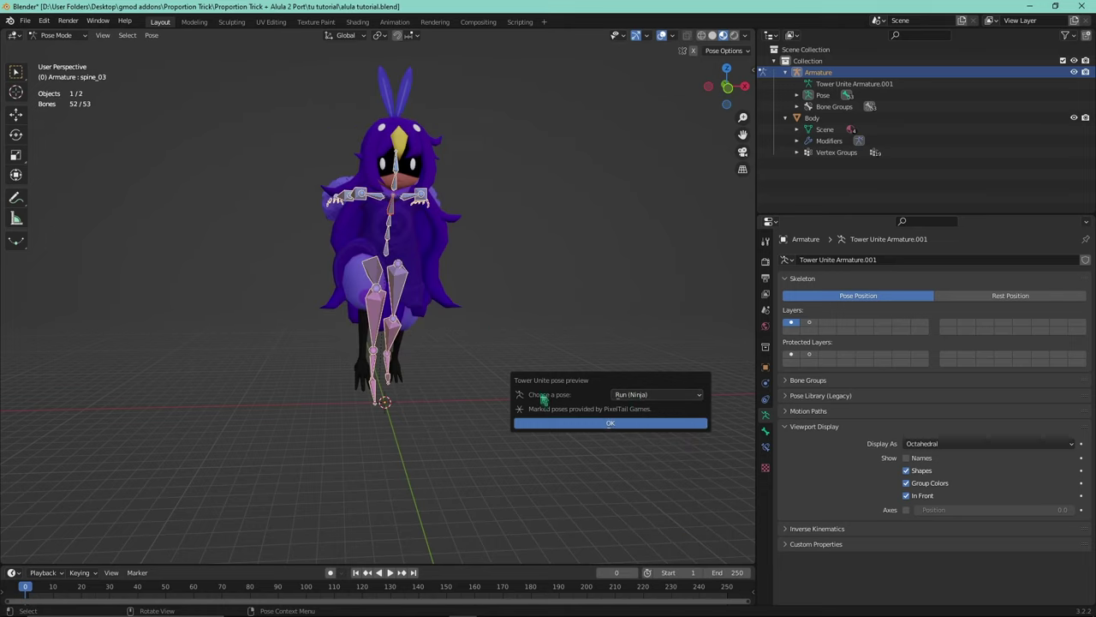
middle_click_drag(436, 375, 431, 227)
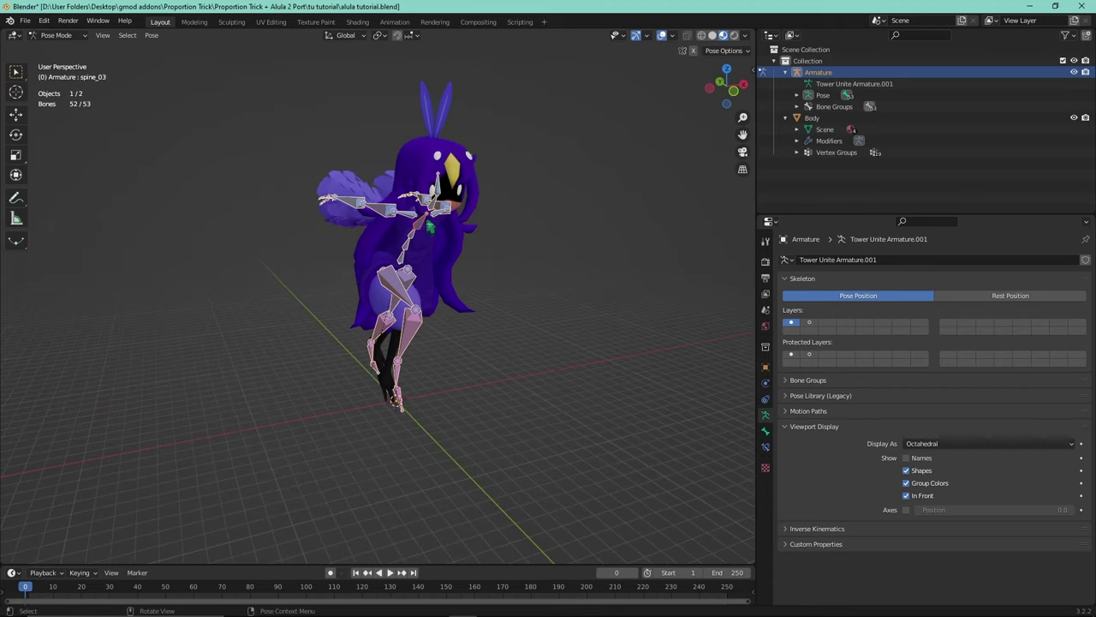
- Select all of the armature's bones and clear all their transforms to remove the previewed pose
left_click(152, 35)
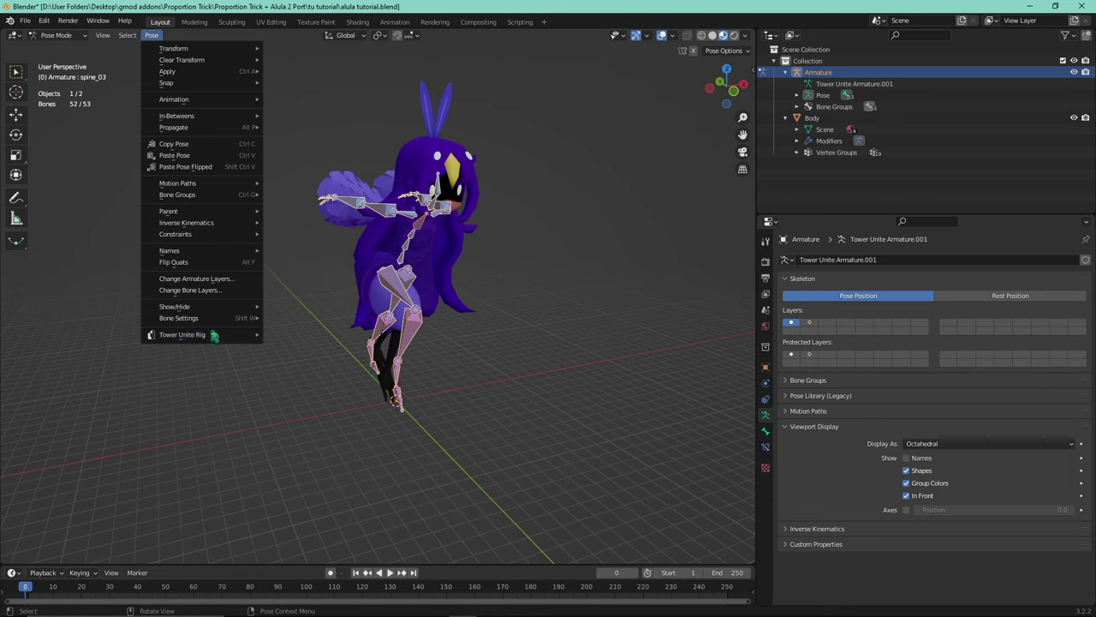
mouse_move(216, 335)
left_click(472, 360)
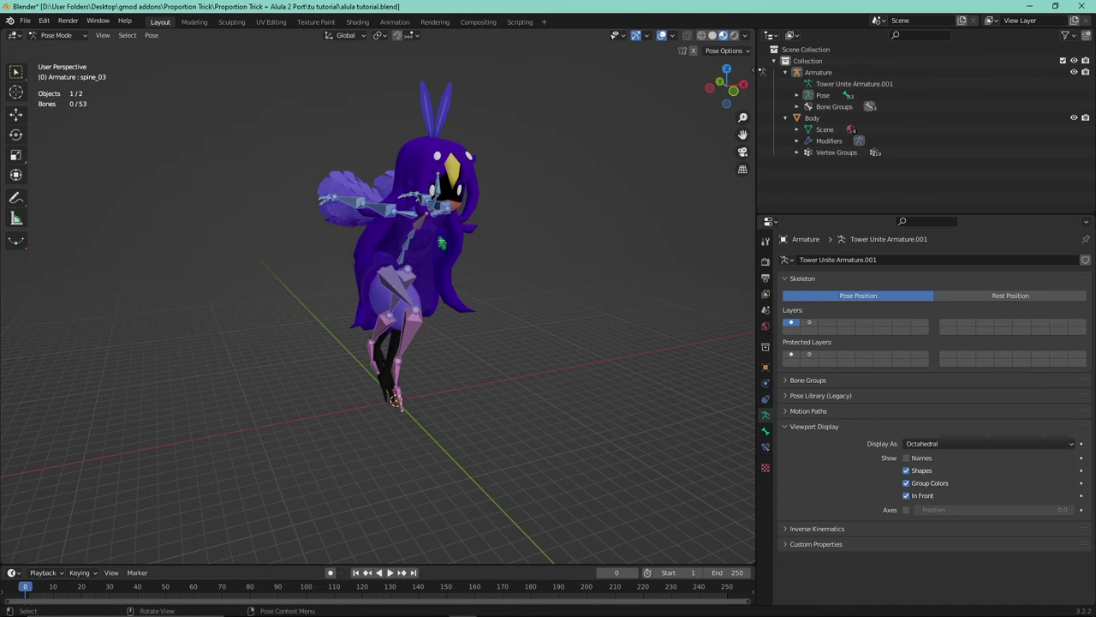
left_click(390, 212)
key("a")
left_click(151, 35)
mouse_move(192, 62)
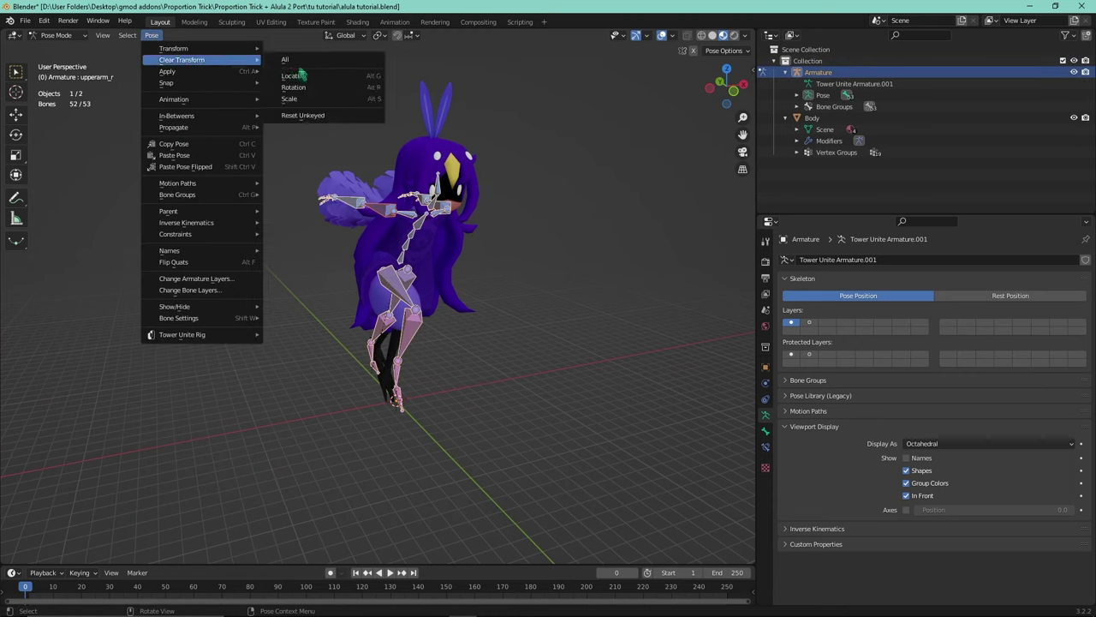
left_click(299, 66)
middle_click_drag(578, 343, 540, 339)
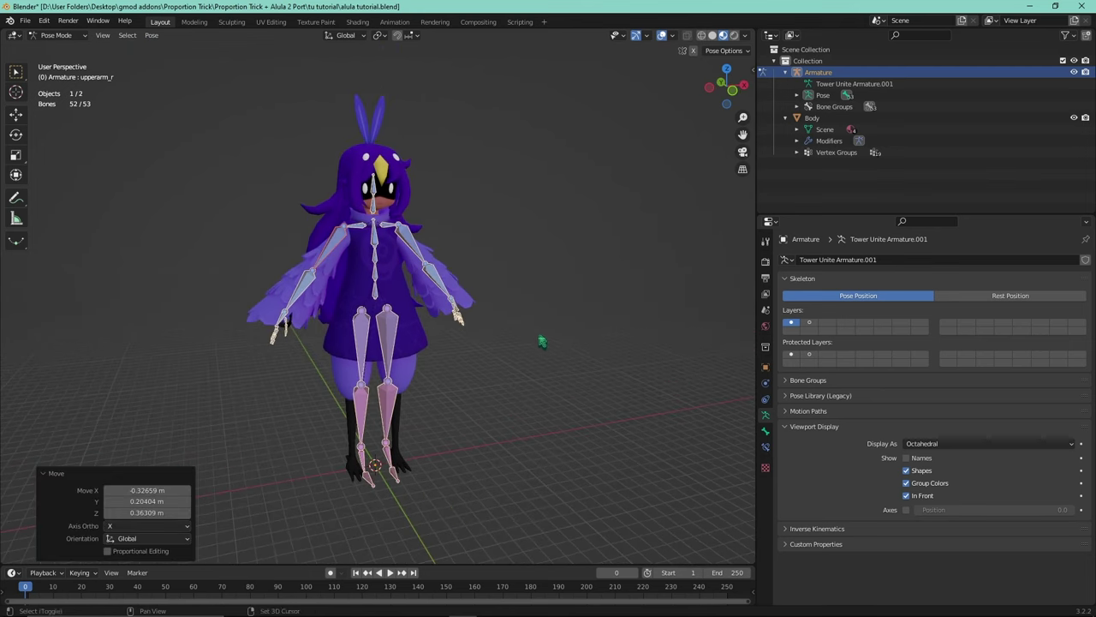
left_click(539, 338)
middle_click_drag(192, 383, 261, 352)
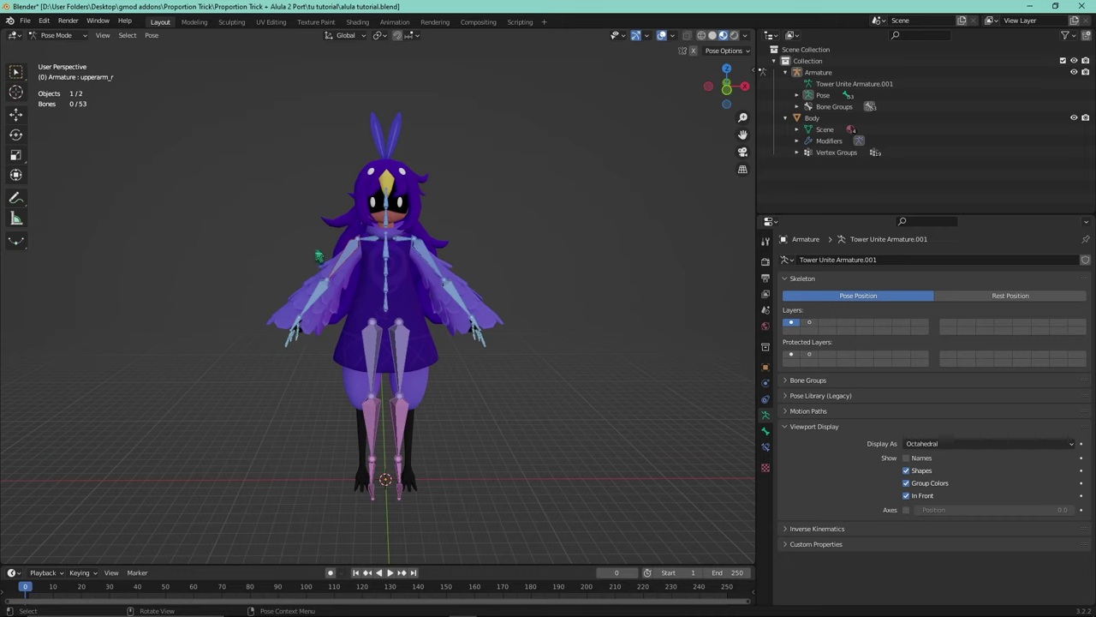
- Reselect every bone of the armature and clear all pose transforms once more
left_click(393, 254)
key("a")
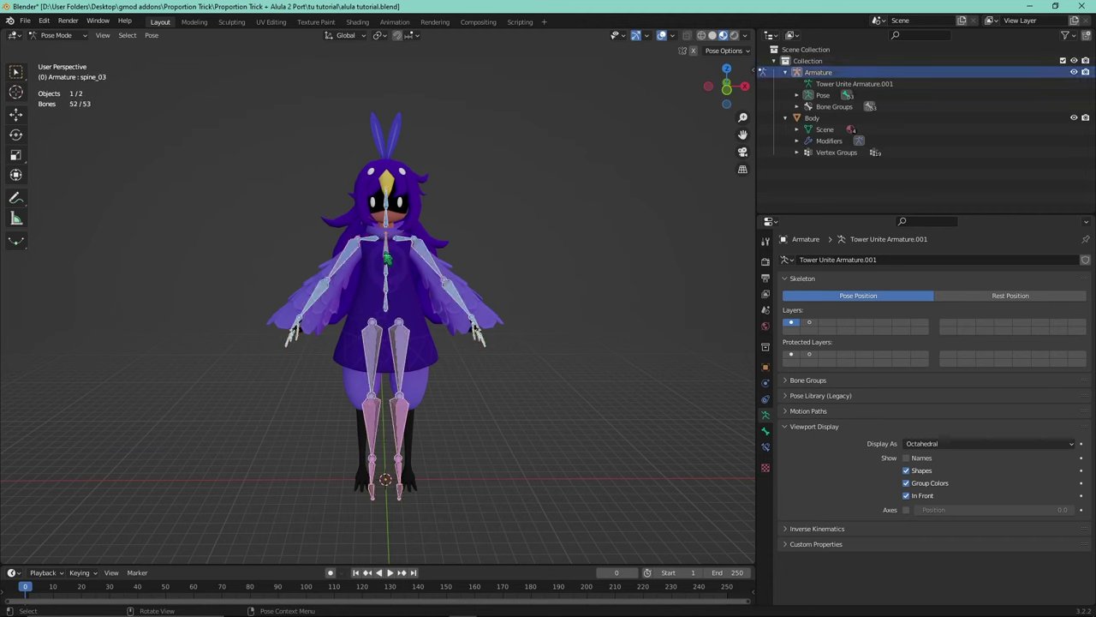
left_click(154, 35)
mouse_move(197, 60)
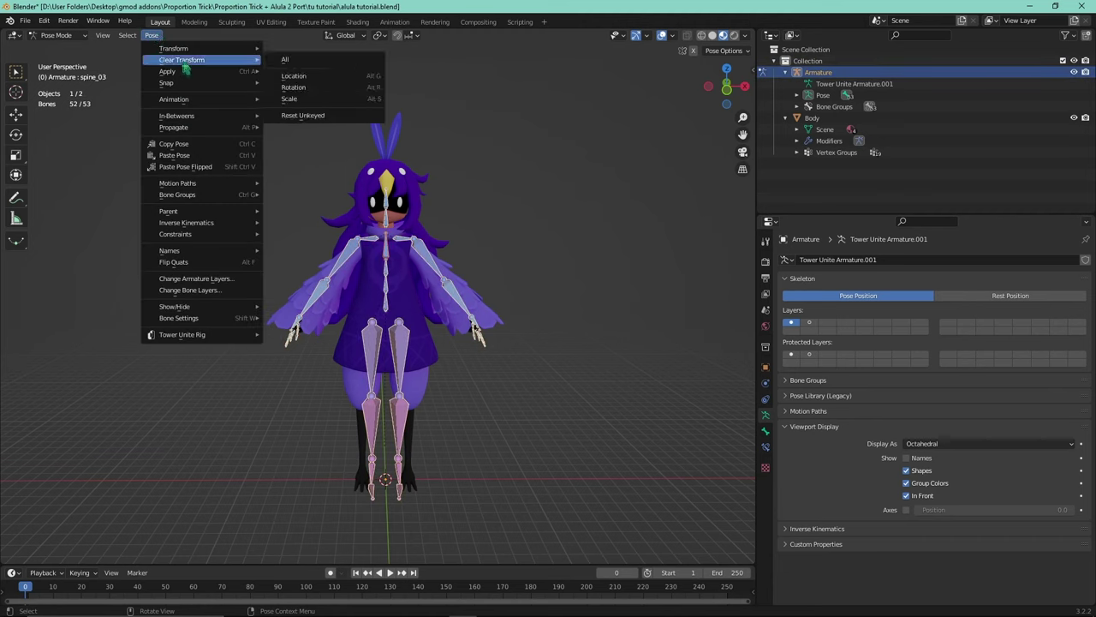
left_click(304, 62)
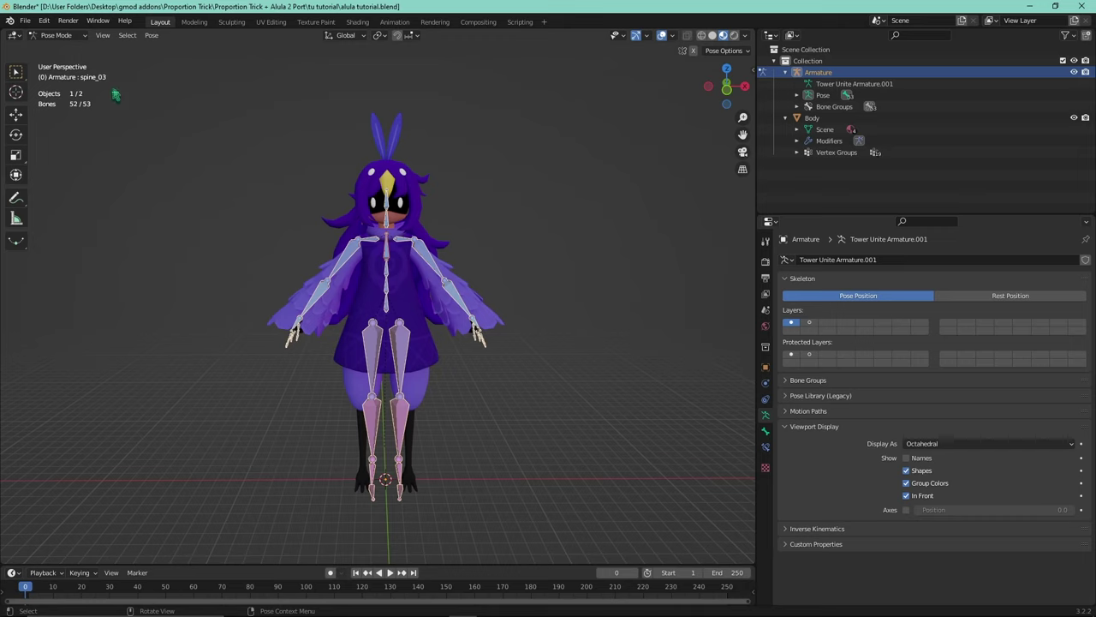
- Export the model in Tower Unite format as alula tutorial.dae with Magic Export and copied textures
left_click(31, 21)
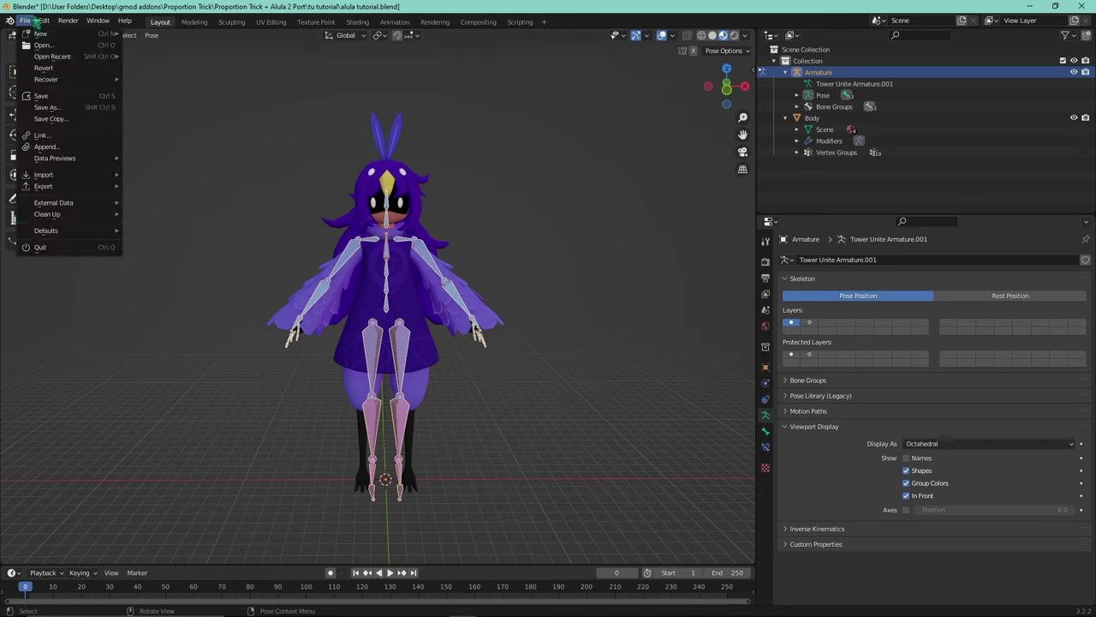
mouse_move(77, 197)
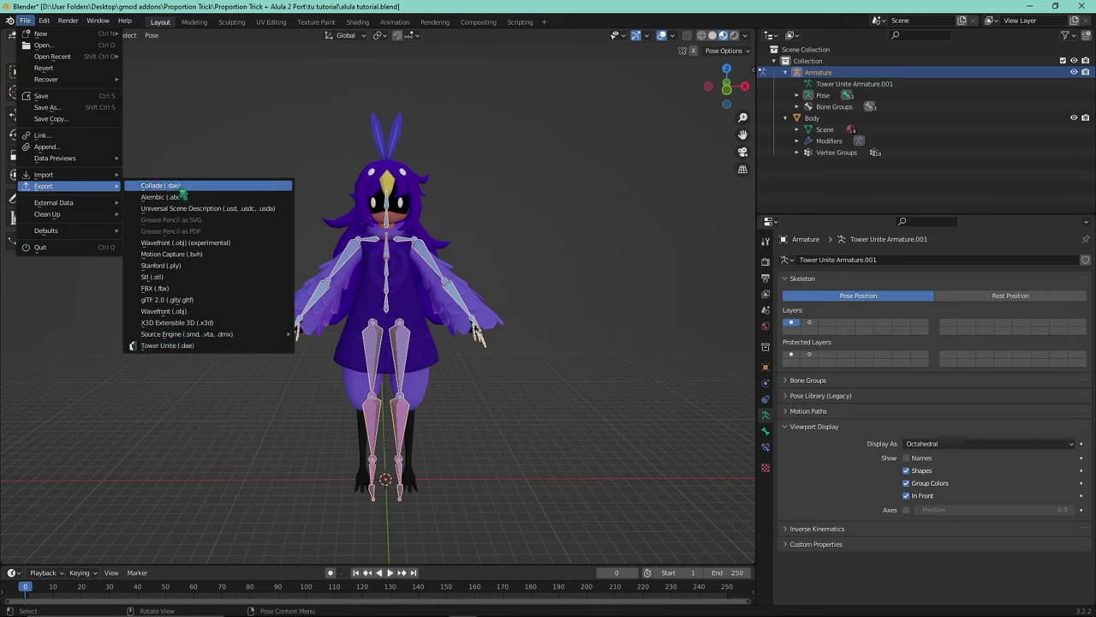
left_click(206, 351)
left_click_drag(526, 147, 493, 144)
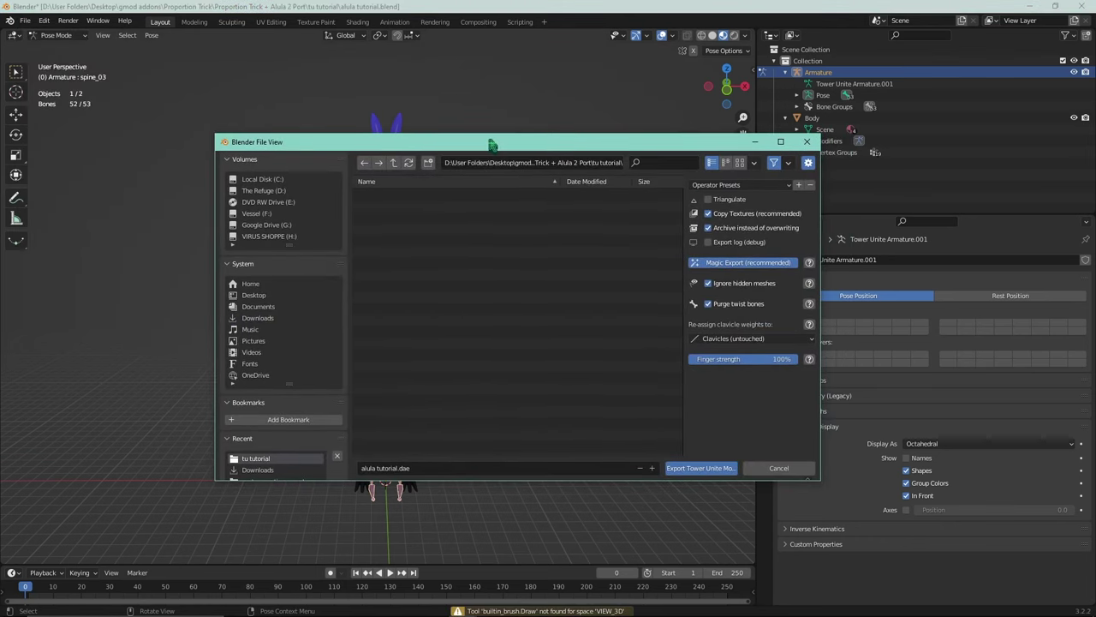
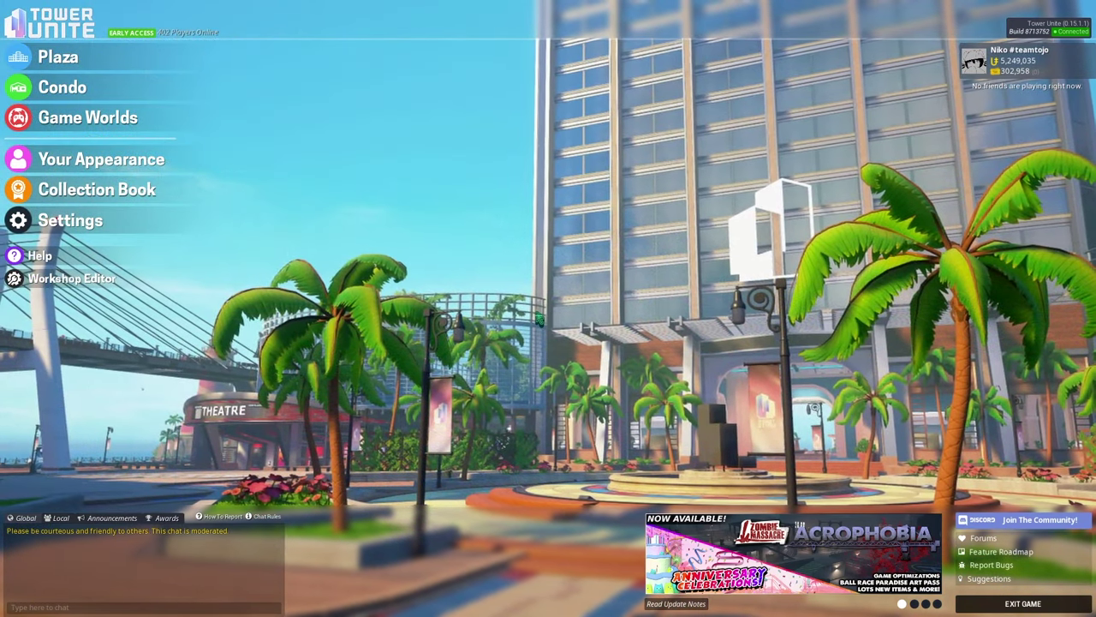
- Switch to Tower Unite's Workshop Editor and import alula tutorial.dae as a player model
left_click(107, 280)
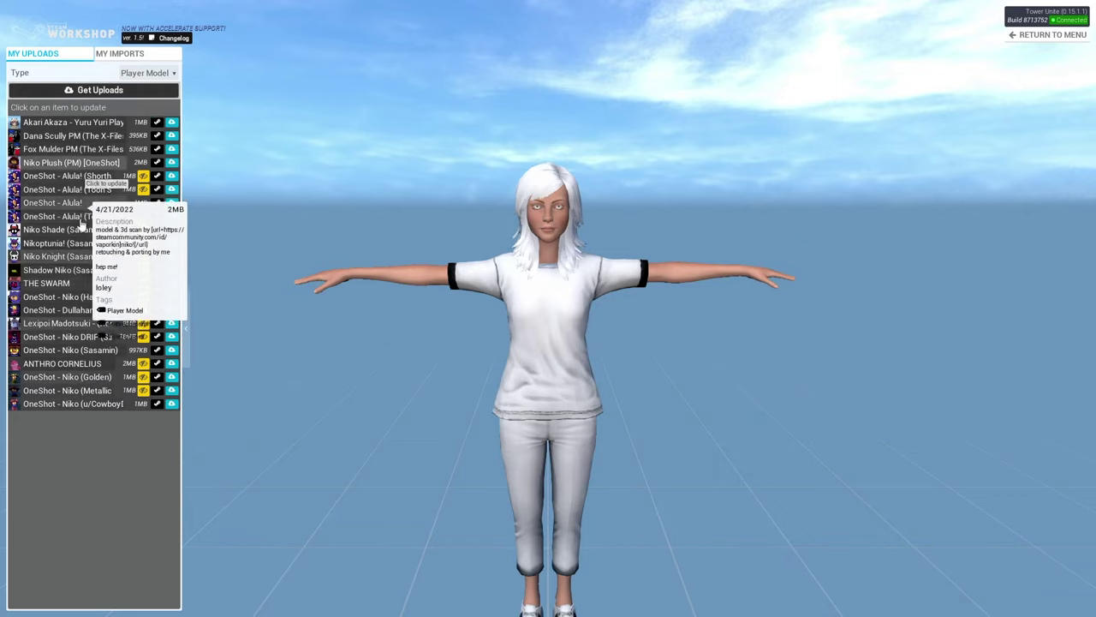
left_click(134, 56)
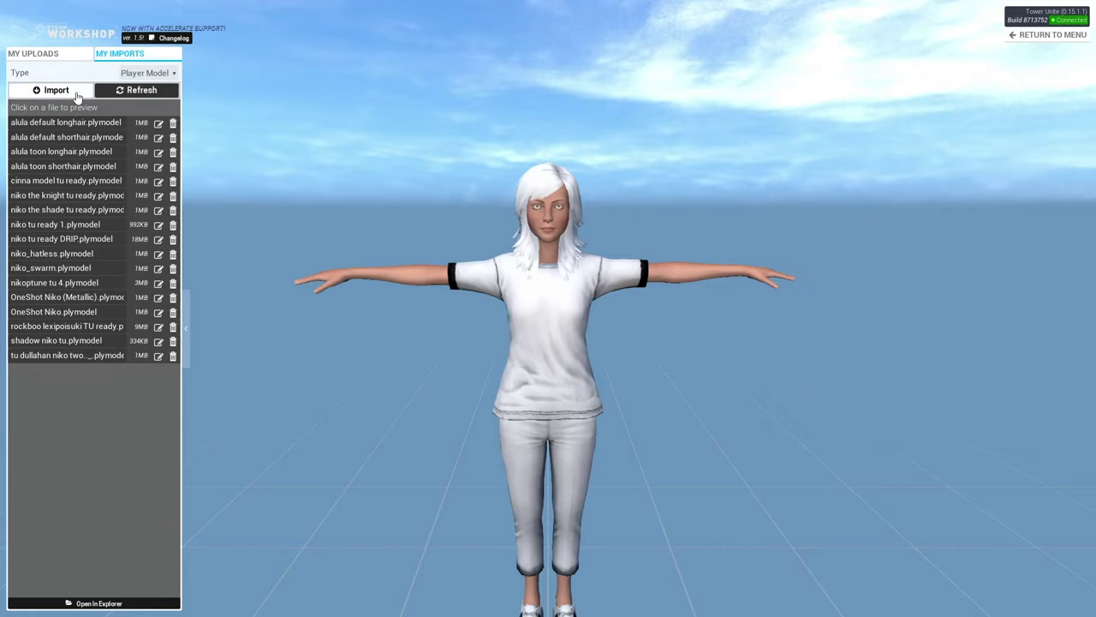
left_click(76, 97)
left_click_drag(250, 15, 406, 86)
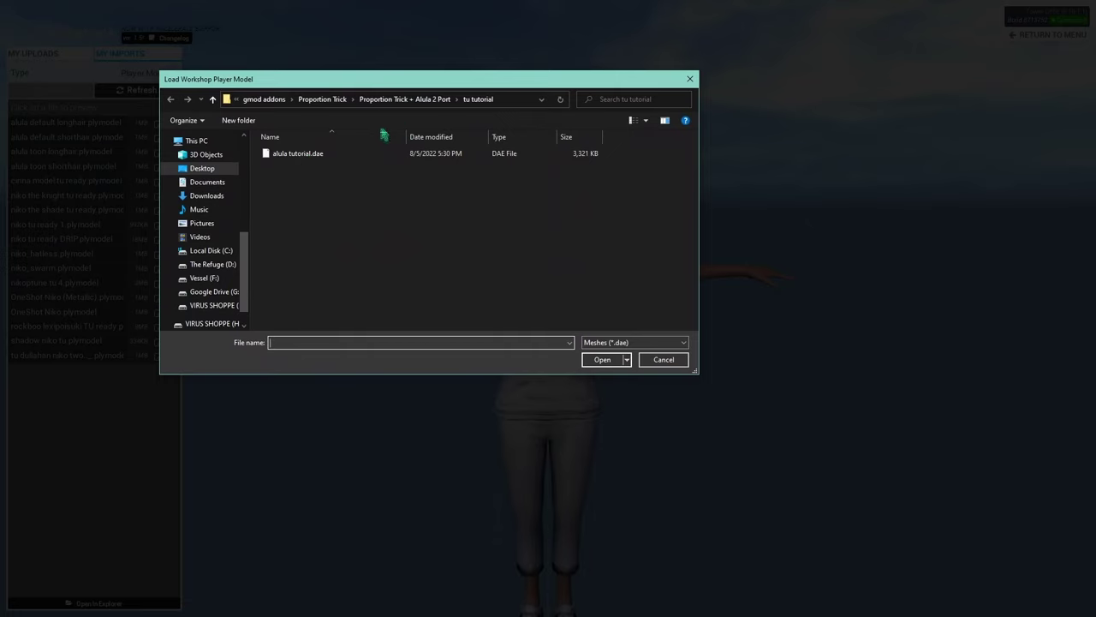
left_click(321, 156)
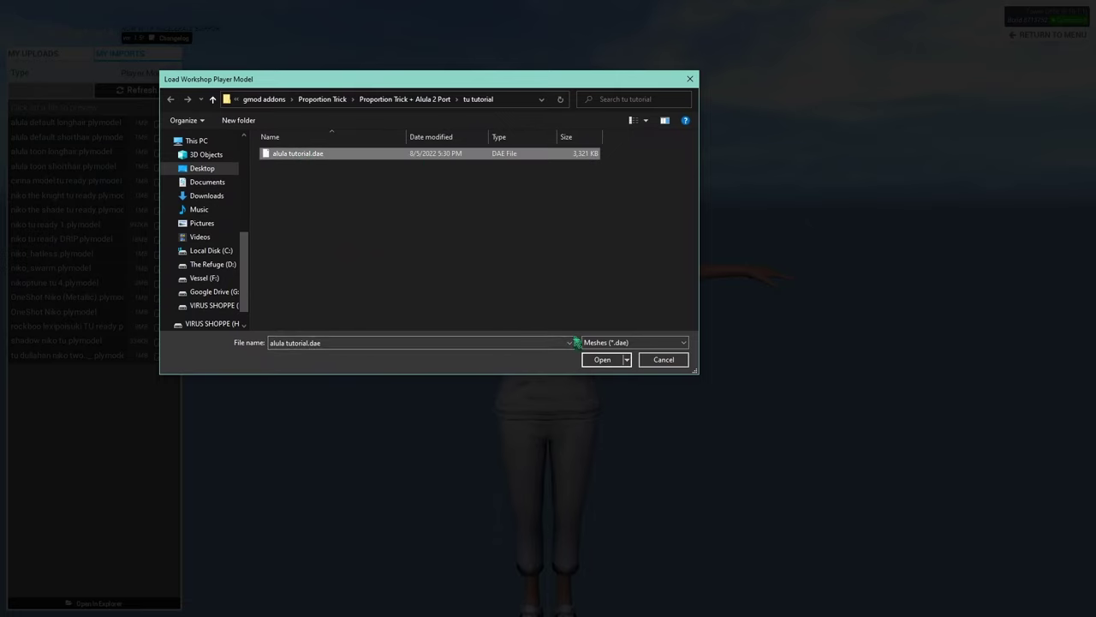
left_click(600, 361)
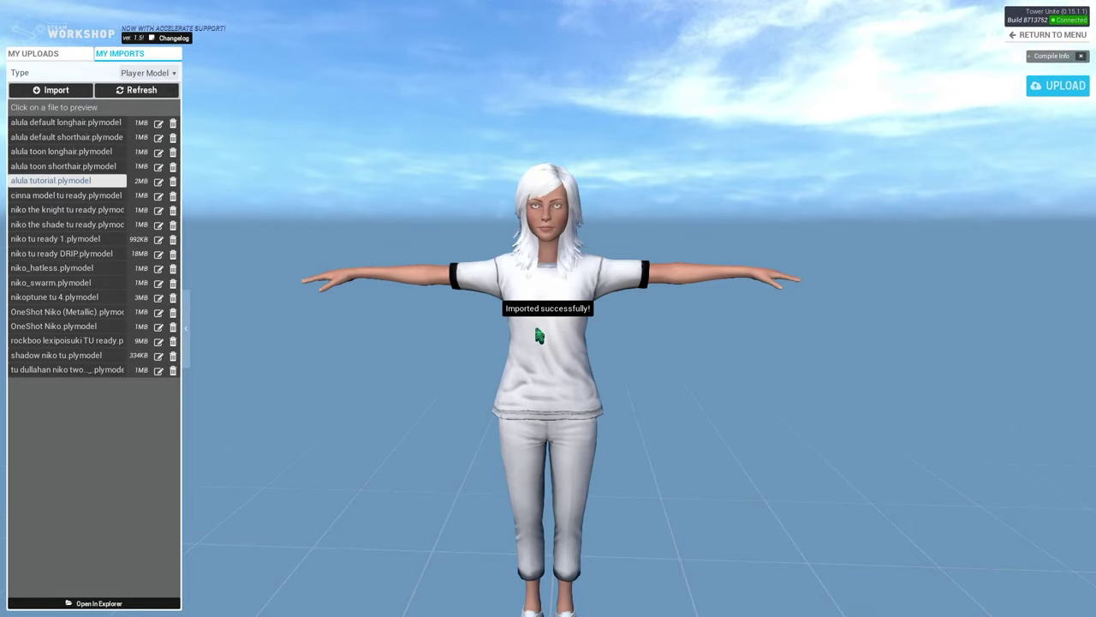
- Inspect the imported model in the preview and read through its compile output for errors, bones and materials
left_click_drag(714, 294, 658, 259)
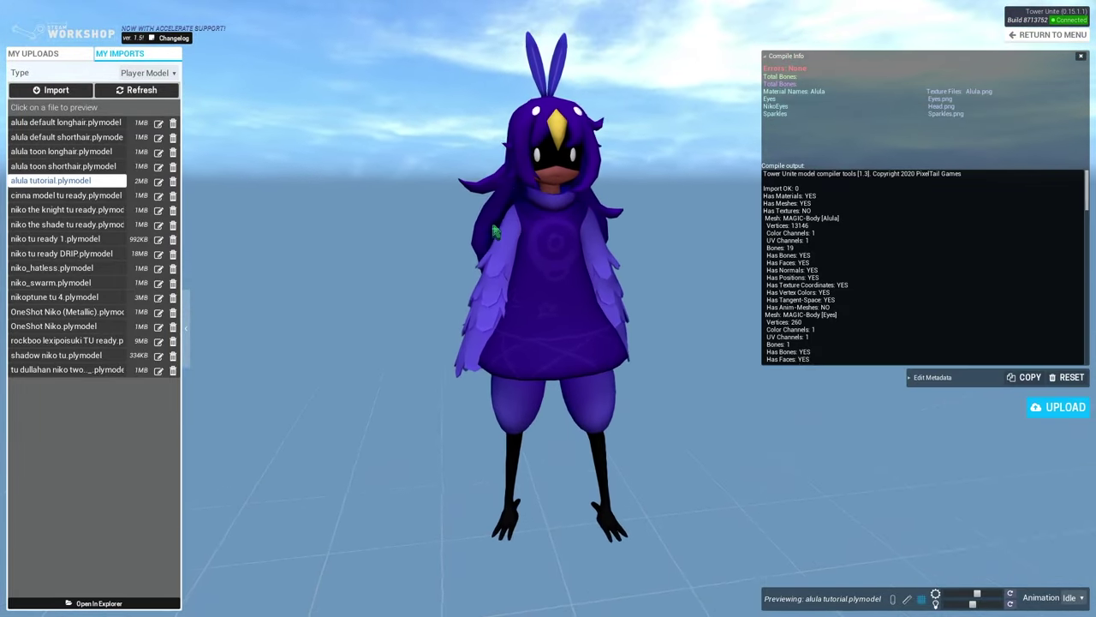
scroll(835, 223, "down", 5)
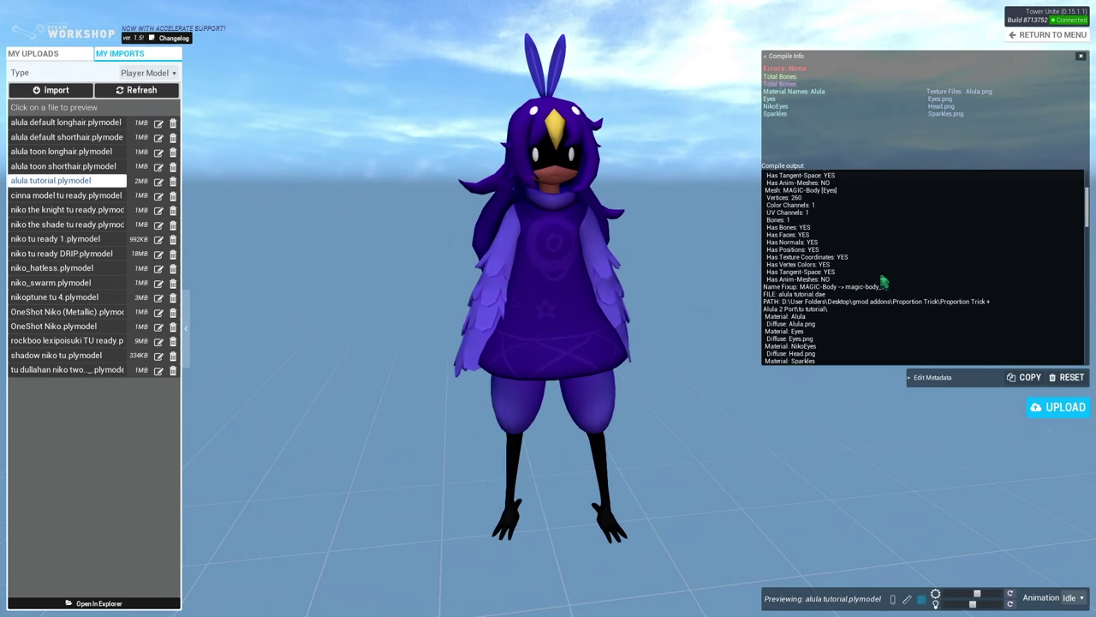
scroll(832, 289, "up", 5)
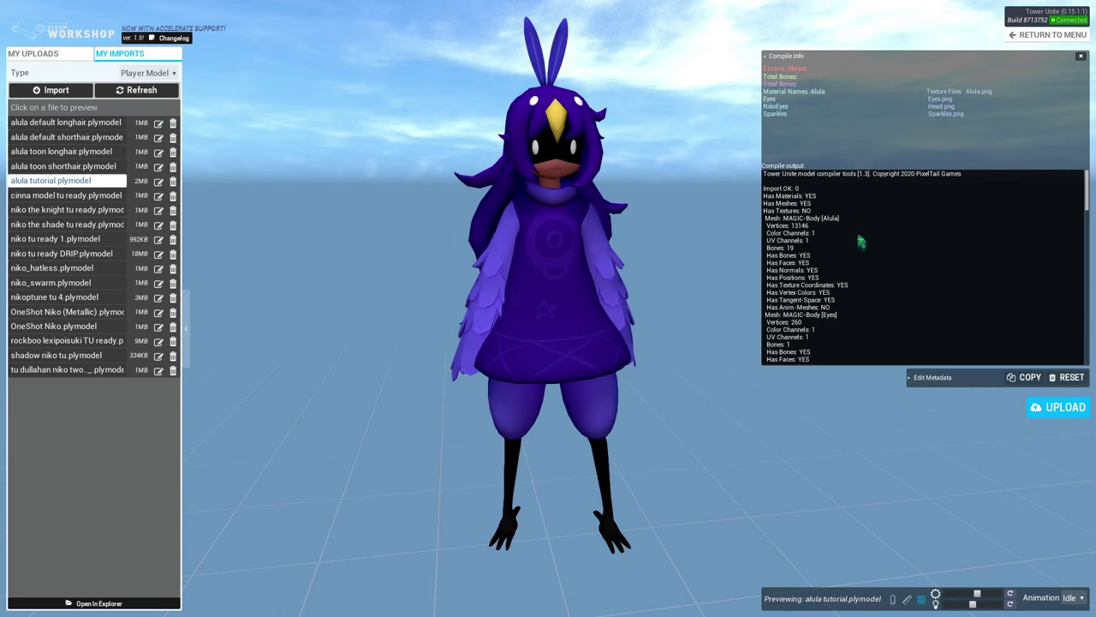
scroll(861, 243, "down", 20)
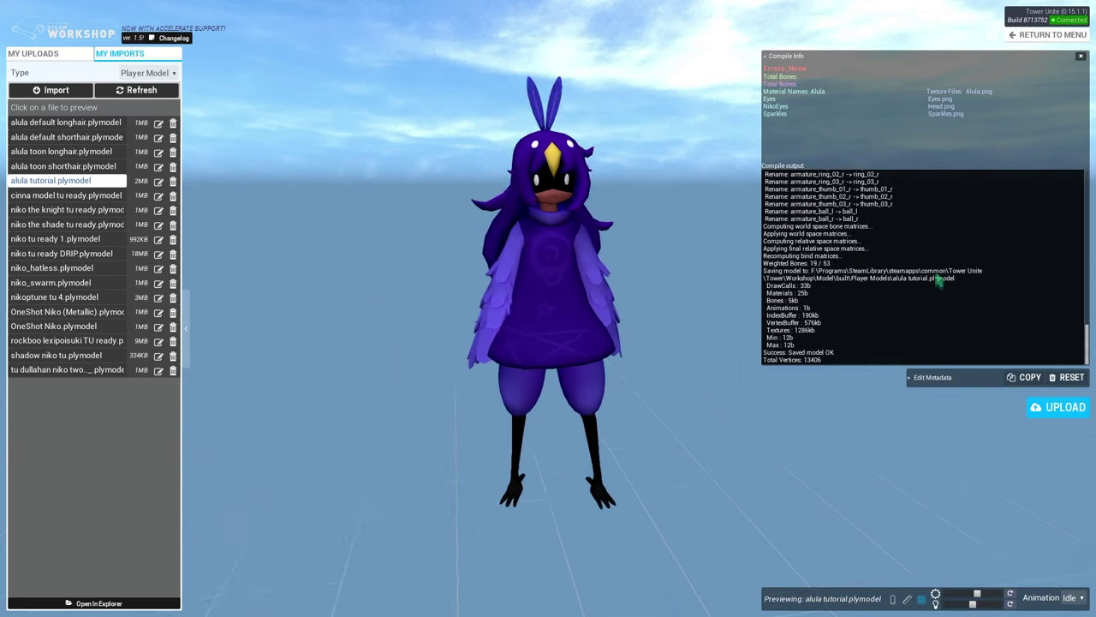
scroll(821, 313, "up", 8)
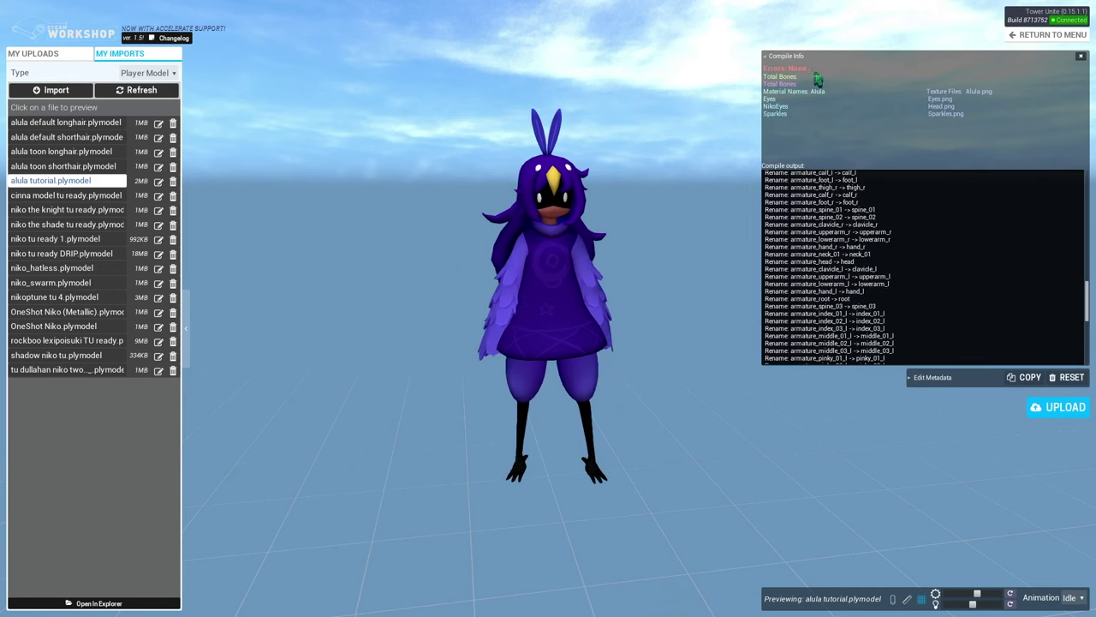
scroll(910, 333, "up", 10)
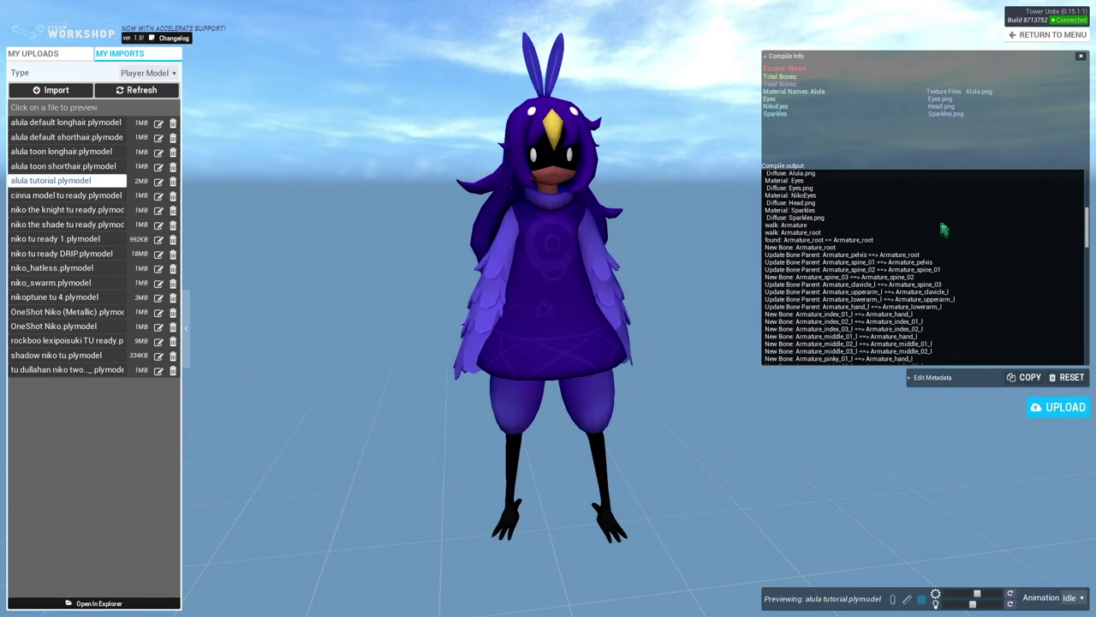
scroll(943, 230, "up", 10)
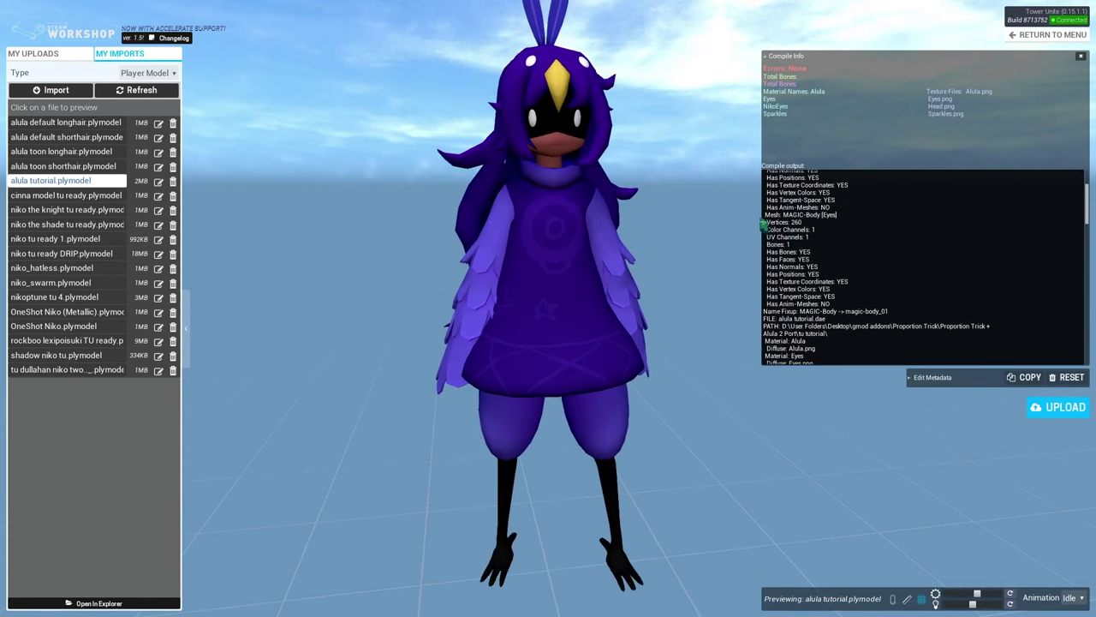
scroll(762, 225, "up", 5)
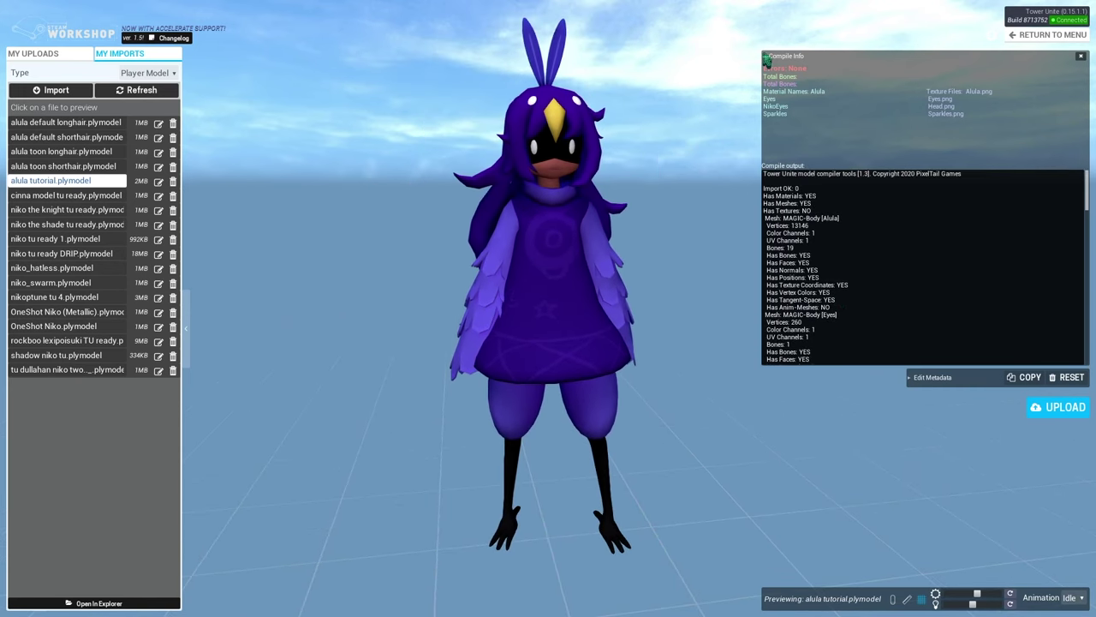
left_click(768, 58)
left_click_drag(584, 229, 849, 331)
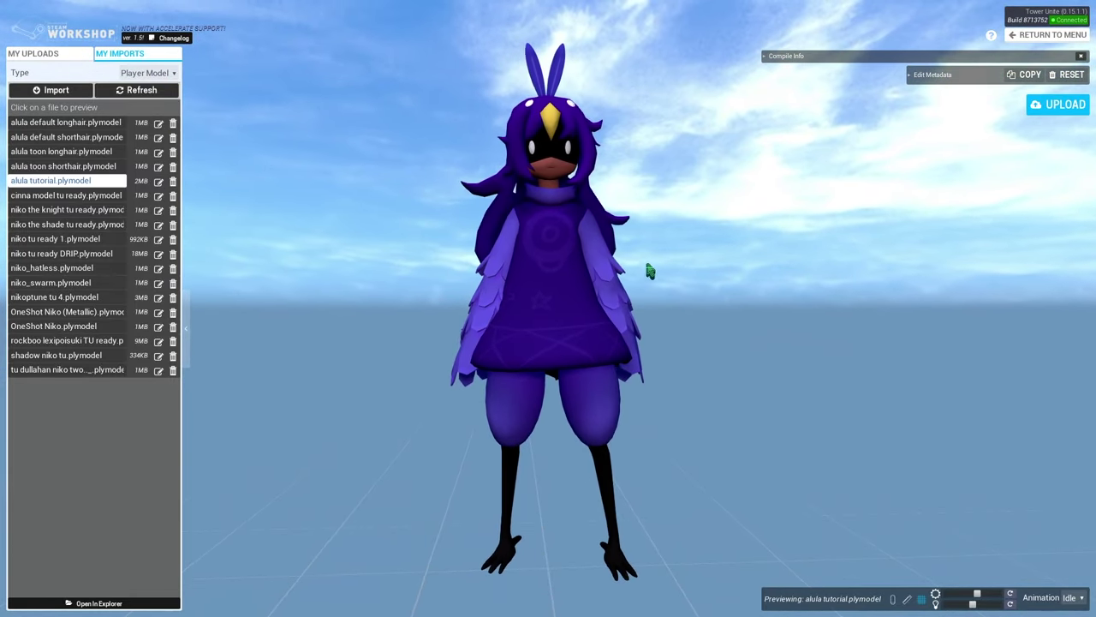
left_click_drag(651, 271, 510, 223)
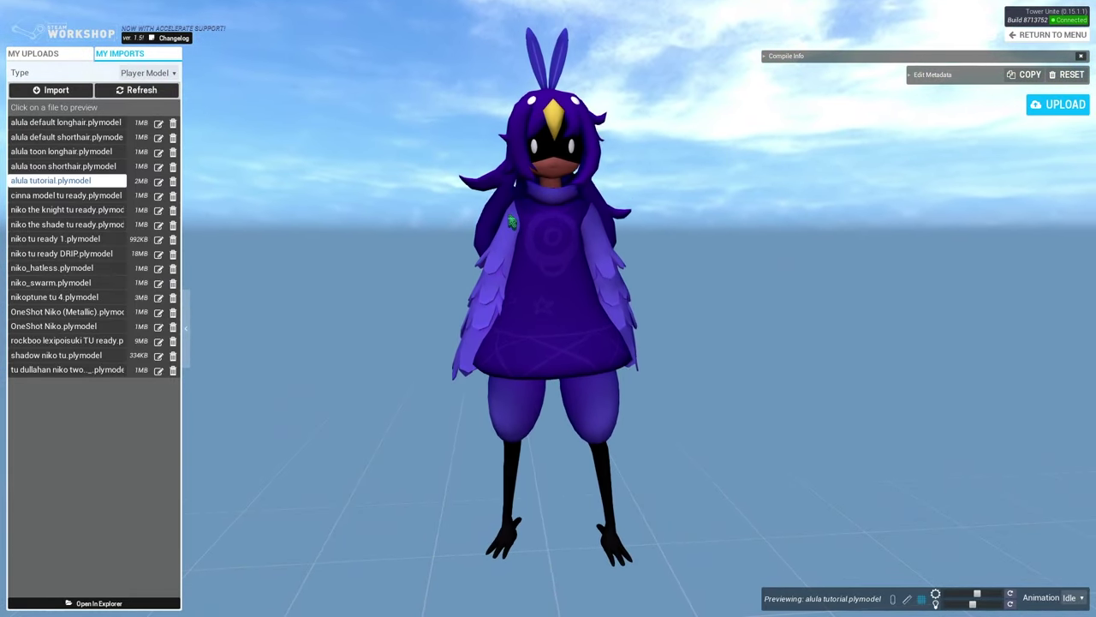
- Open the model's metadata for editing and review the settings of its four materials
left_click(916, 75)
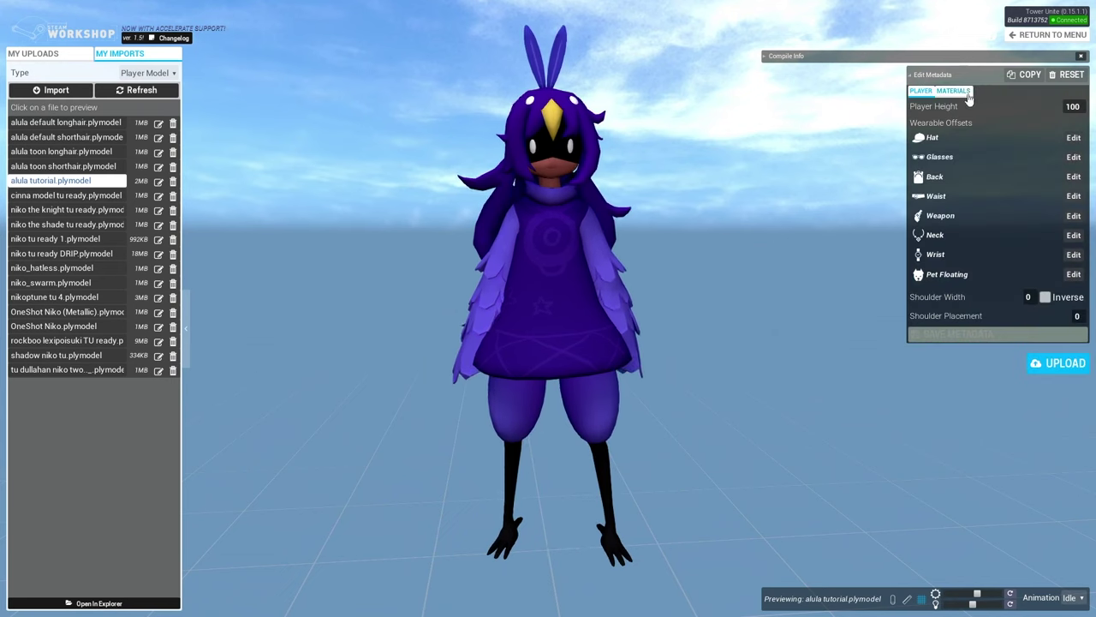
left_click(955, 91)
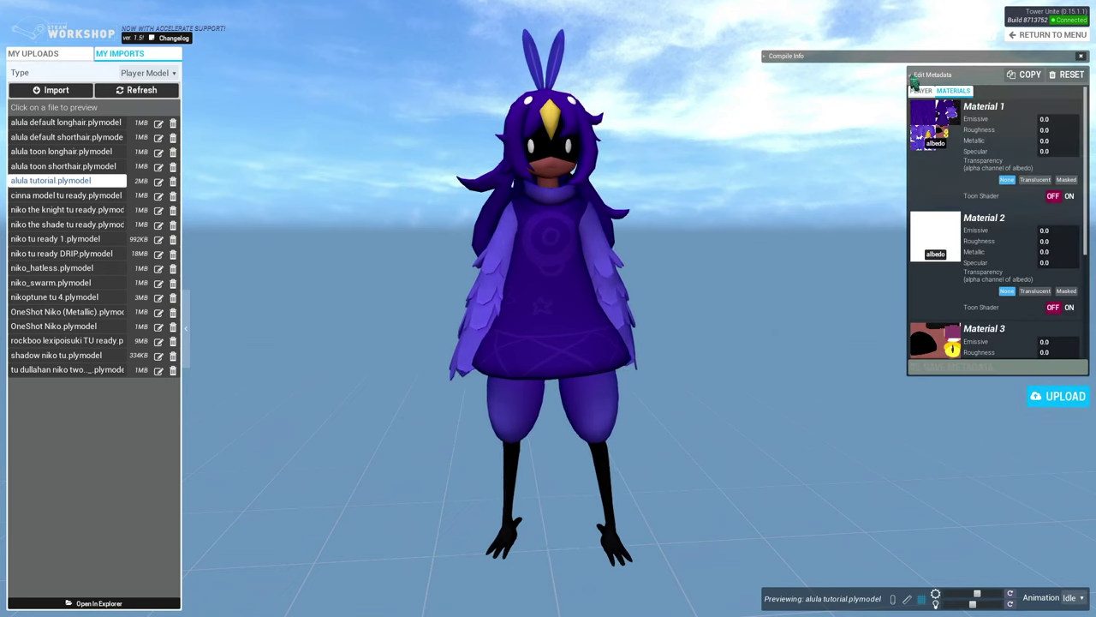
scroll(945, 134, "down", 5)
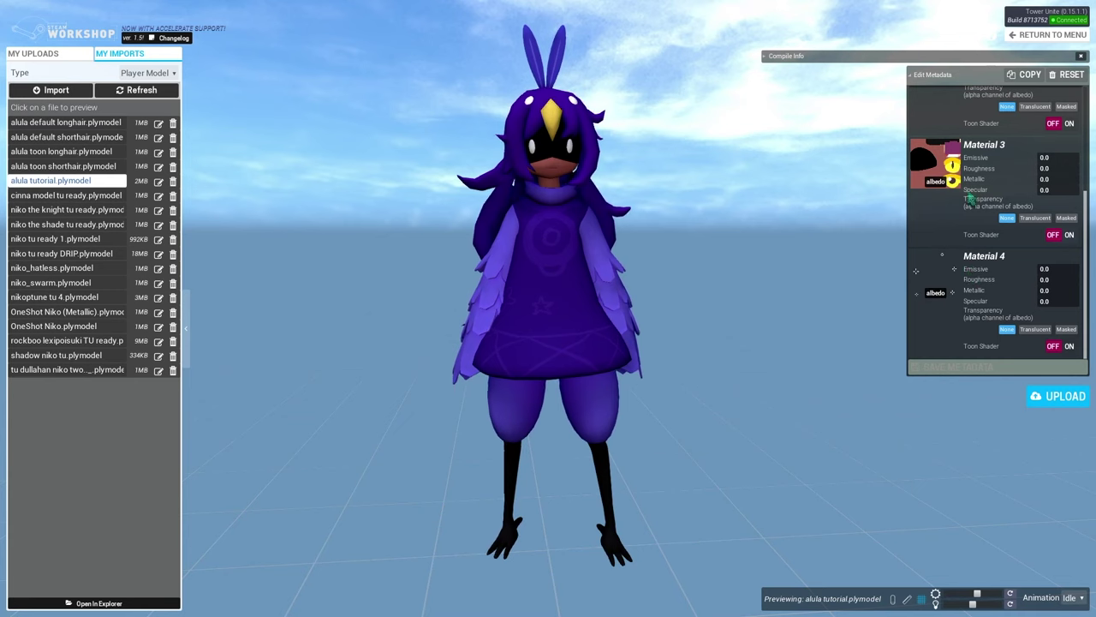
scroll(974, 243, "up", 5)
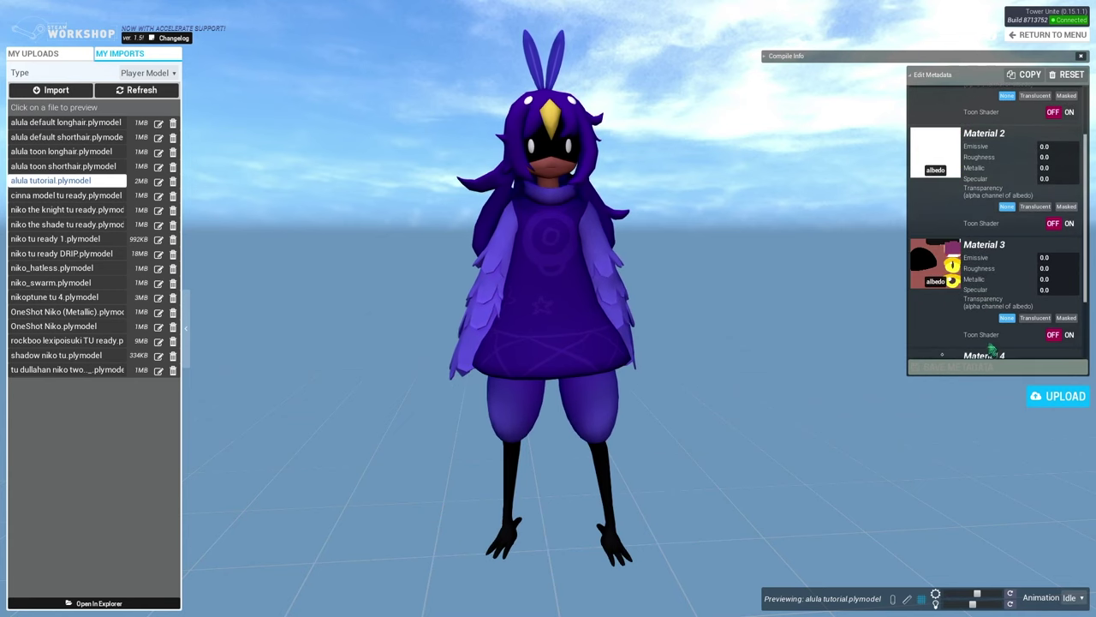
scroll(994, 170, "down", 5)
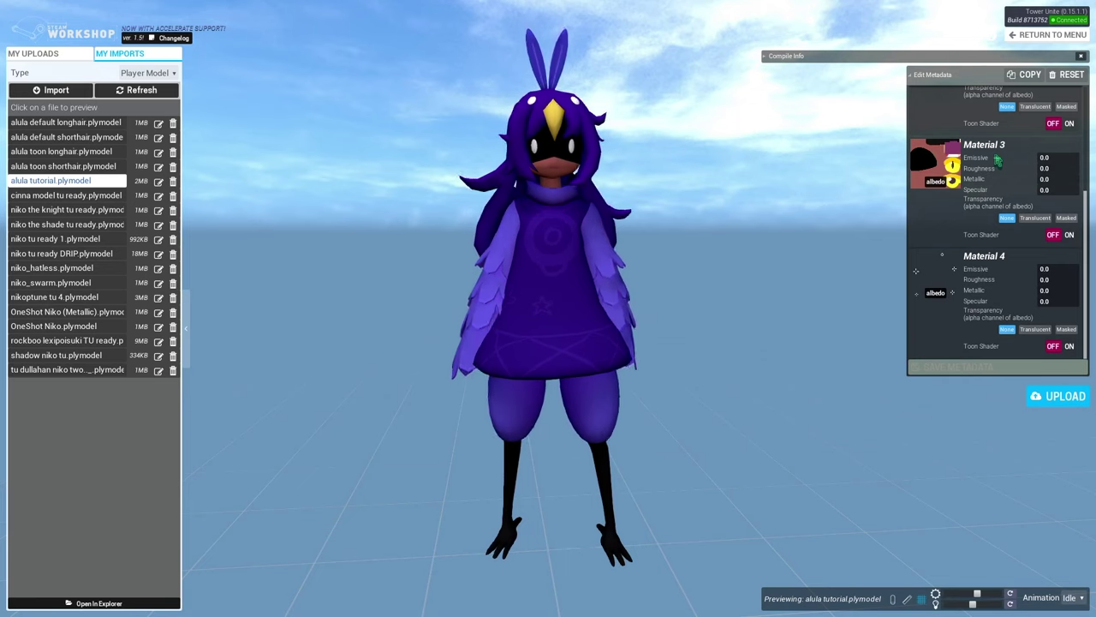
scroll(974, 245, "up", 5)
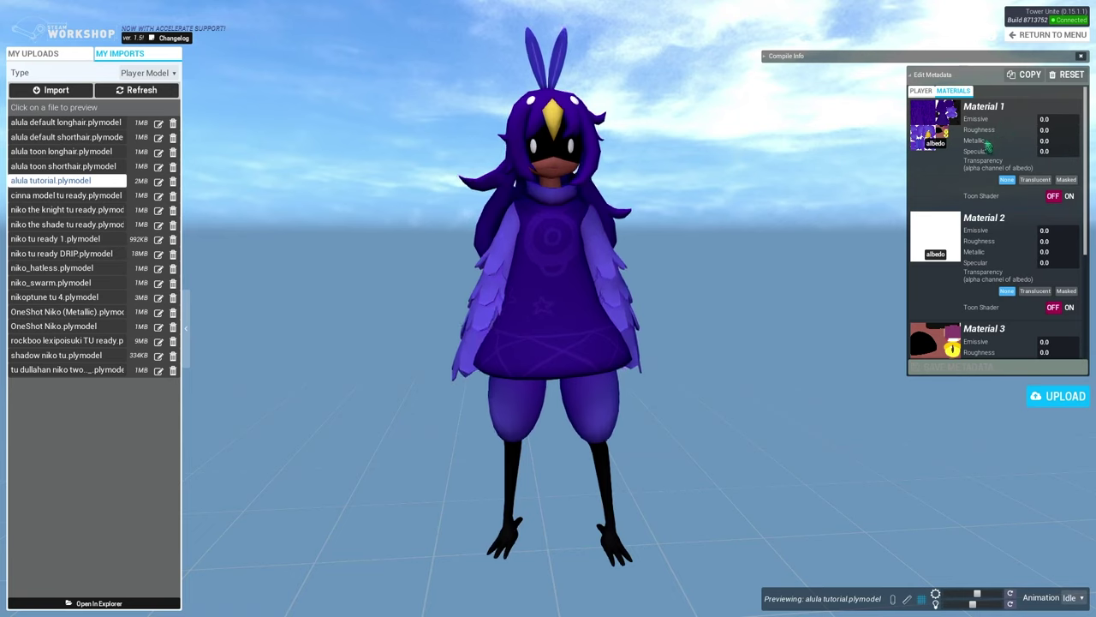
- Try metallic values of 0.88 and 0.8 on Material 1, inspect the look, and return the value to 0
left_click(1065, 143)
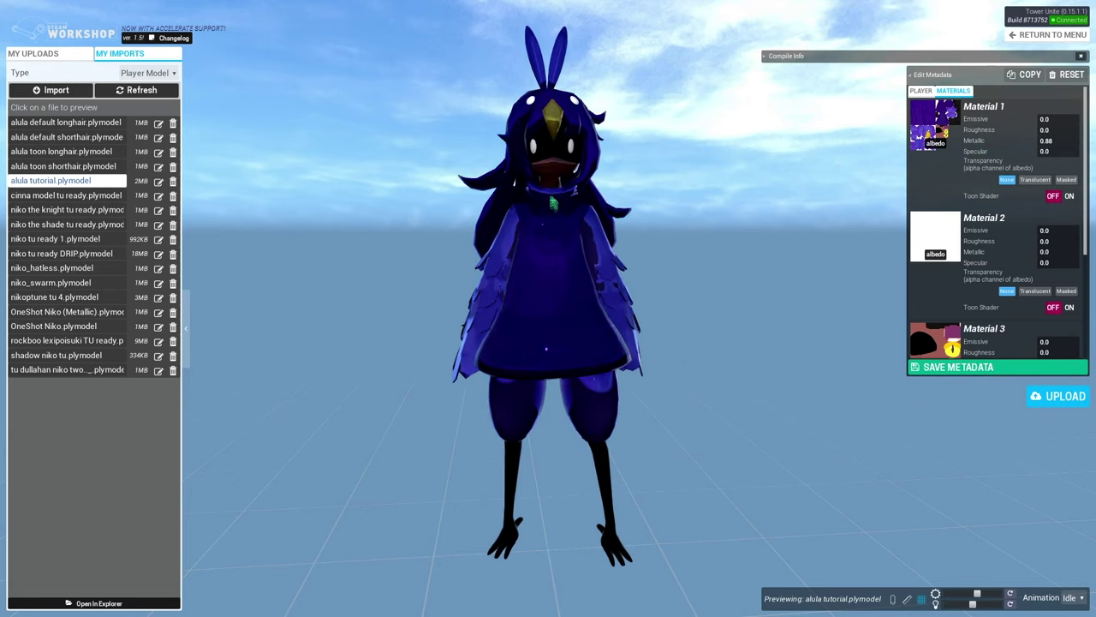
left_click_drag(553, 203, 443, 222)
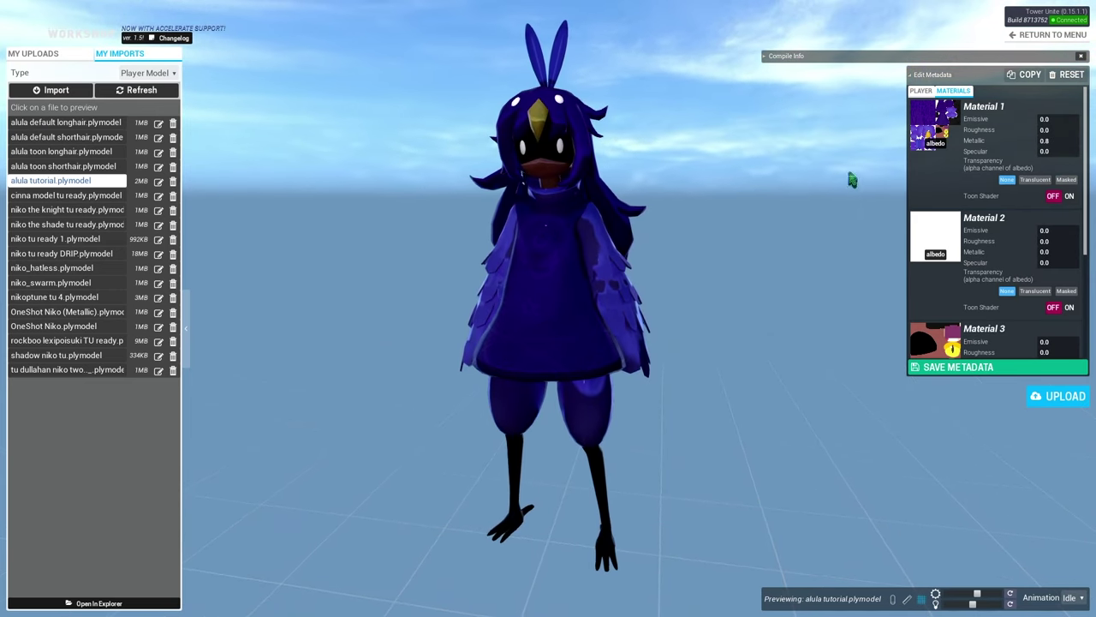
left_click_drag(1052, 141, 1045, 140)
mouse_move(548, 257)
left_mouse_down()
mouse_move(514, 261)
mouse_move(582, 264)
mouse_move(553, 266)
left_mouse_up()
mouse_move(1045, 150)
left_mouse_down()
mouse_move(1055, 151)
mouse_move(1040, 129)
mouse_move(1064, 151)
left_mouse_up()
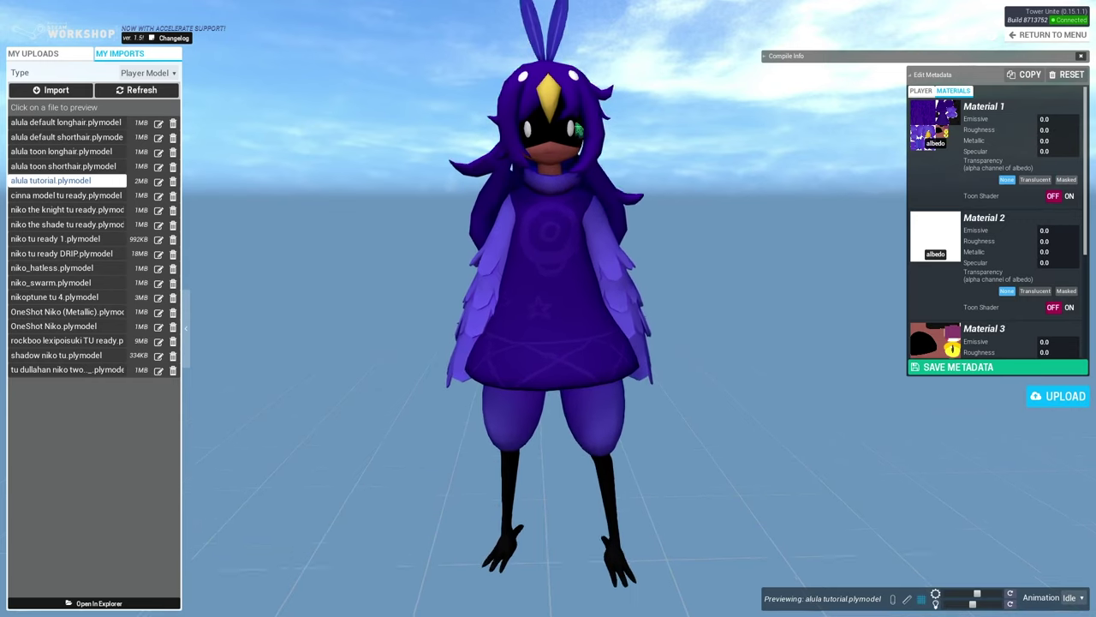
- Set Material 2's emissive value to 10 and lower both preview lighting controls to their minimum
left_click_drag(771, 256, 540, 165)
scroll(540, 165, "down", 2)
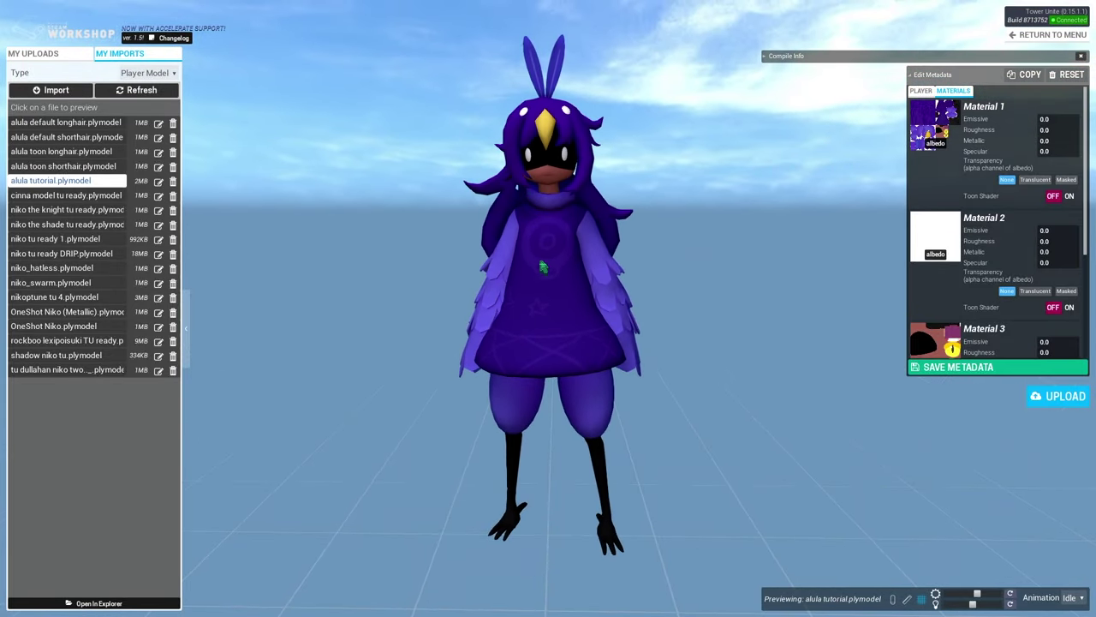
left_click(1047, 229)
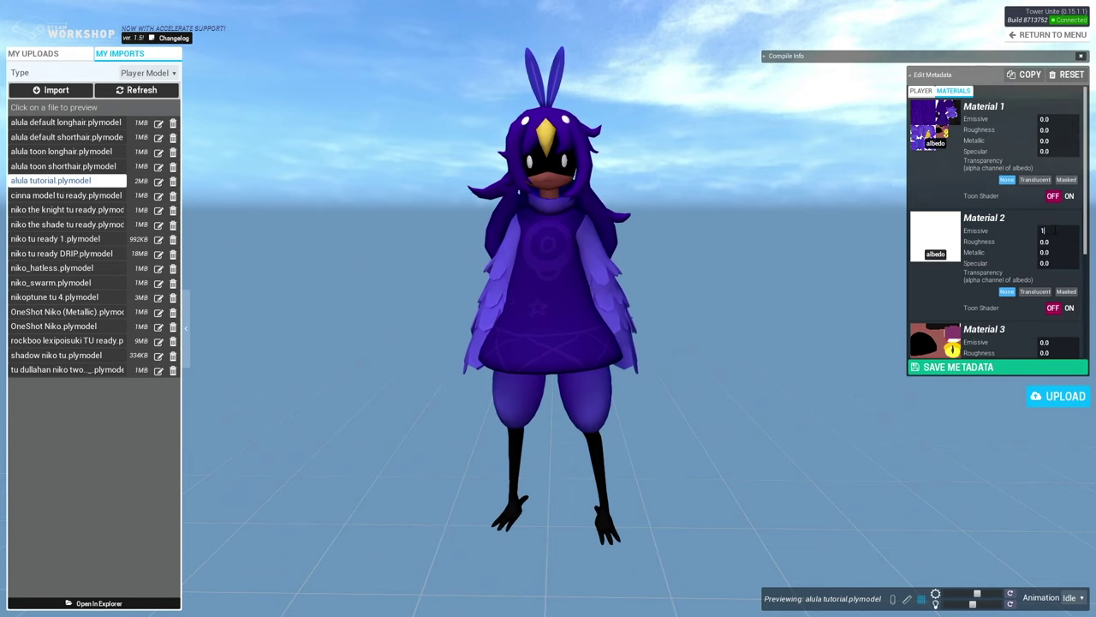
left_click_drag(654, 191, 651, 308)
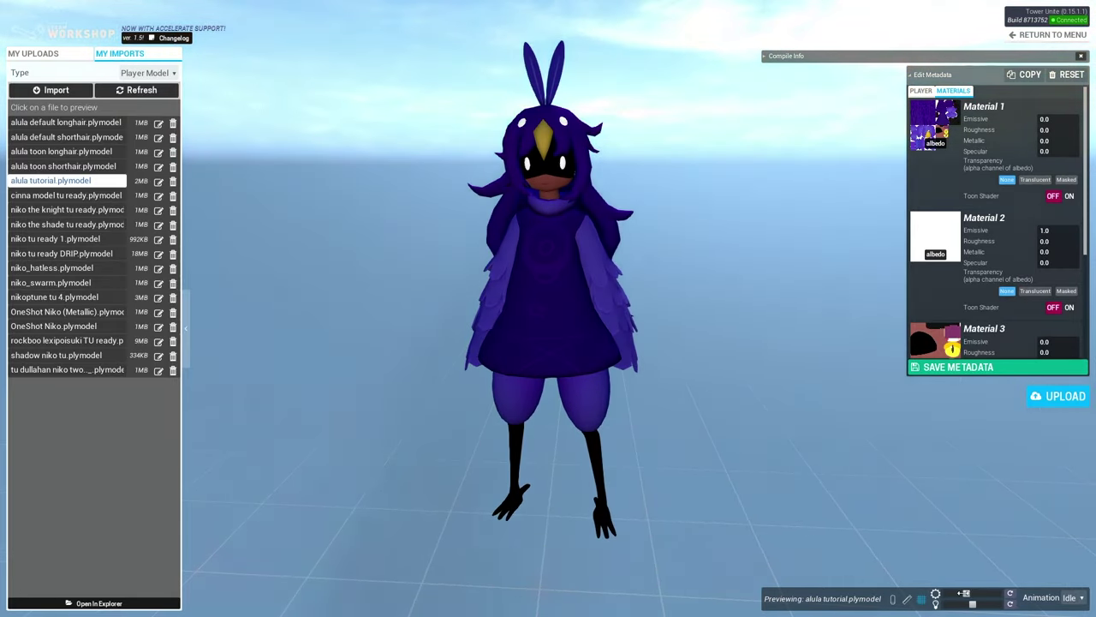
left_click(949, 594)
left_click_drag(972, 603, 946, 604)
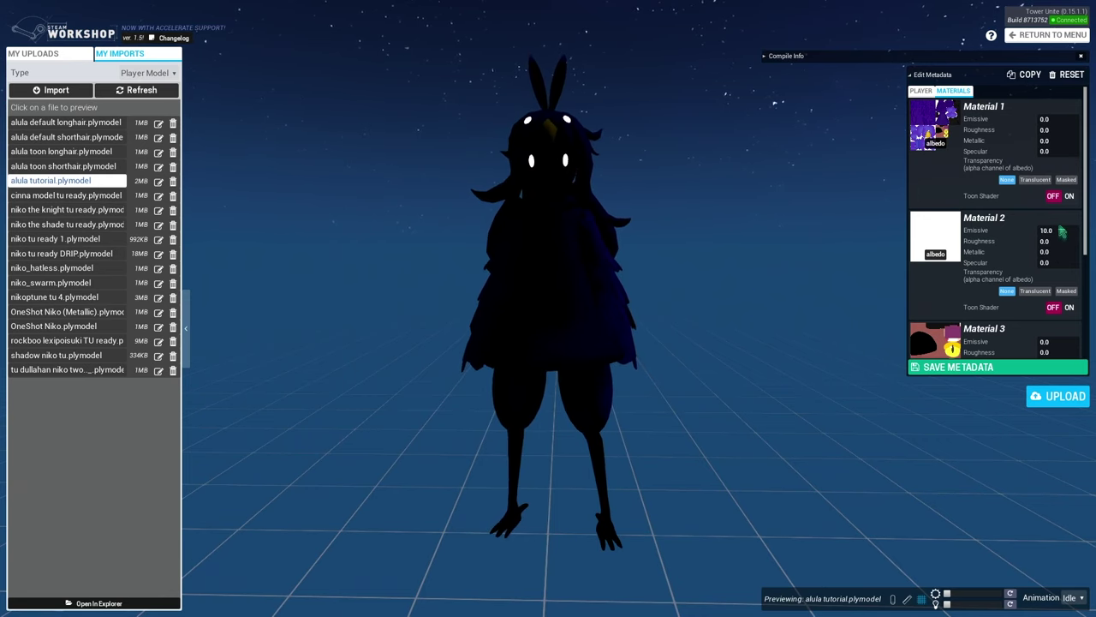
- Try an emissive value of 8.5 on Material 1 in the darkened preview and return it to 0
left_click_drag(746, 268, 533, 171)
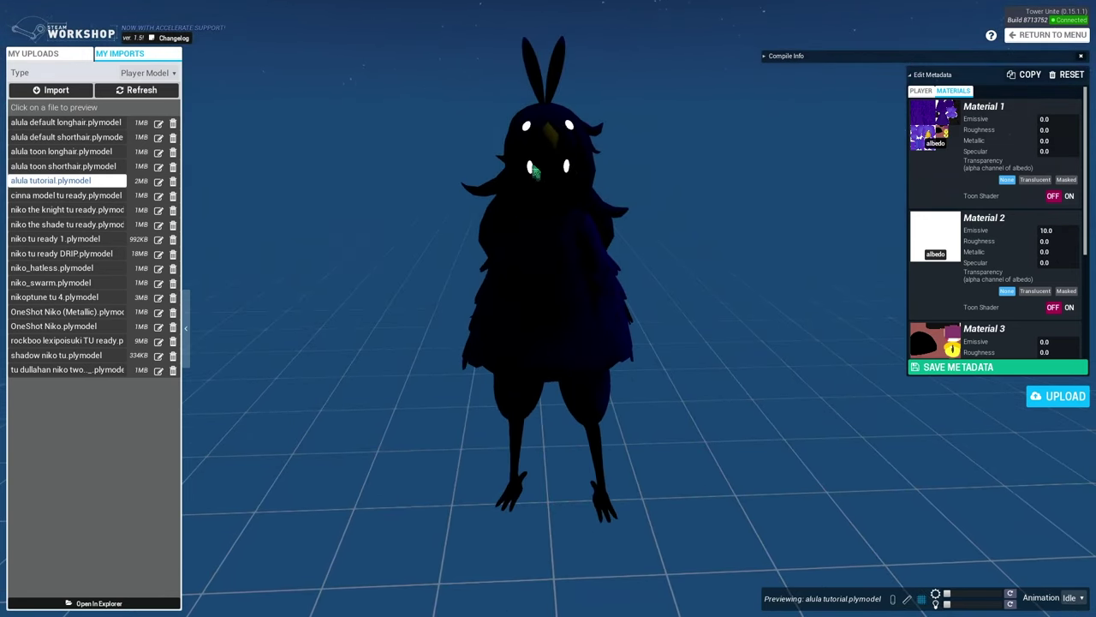
type("10")
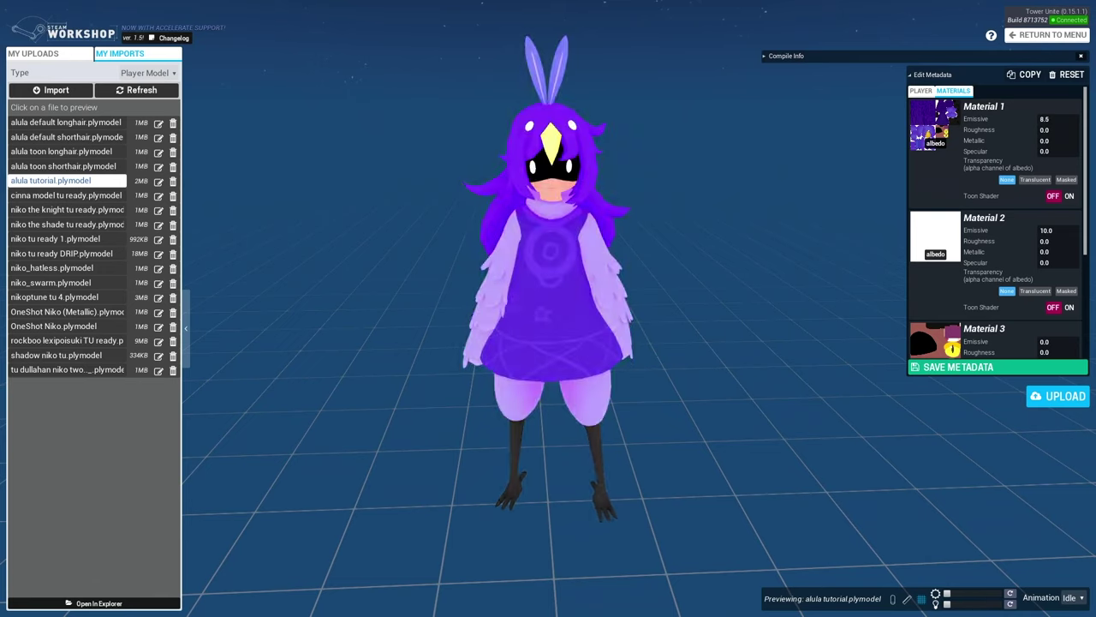
key("ctrl+z")
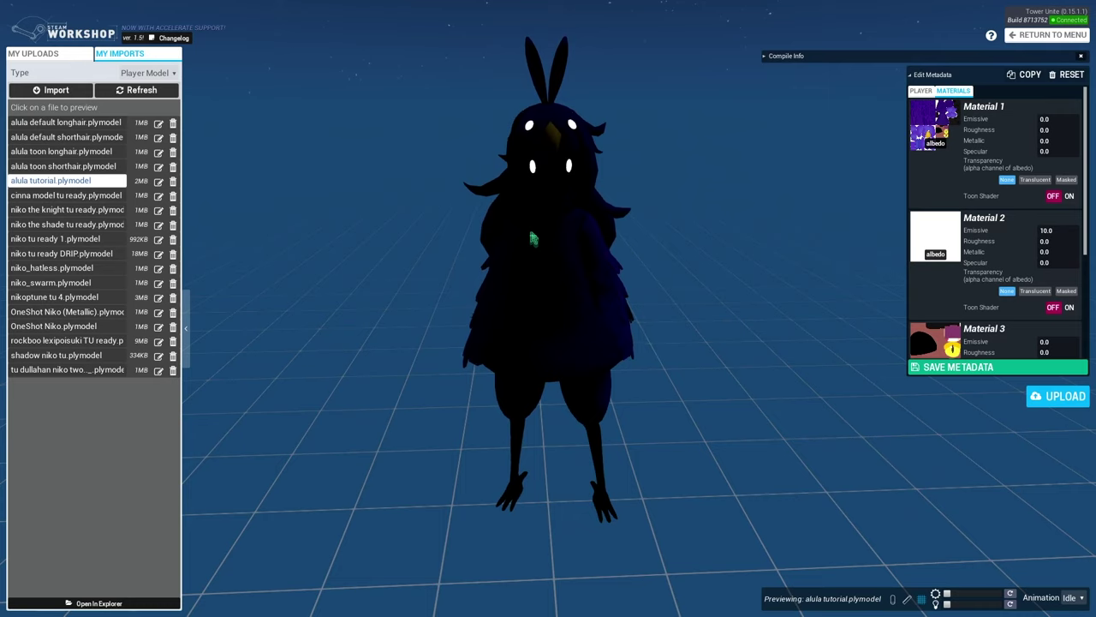
- Save the material metadata and bring the preview lighting back to its normal brightness
left_click(942, 367)
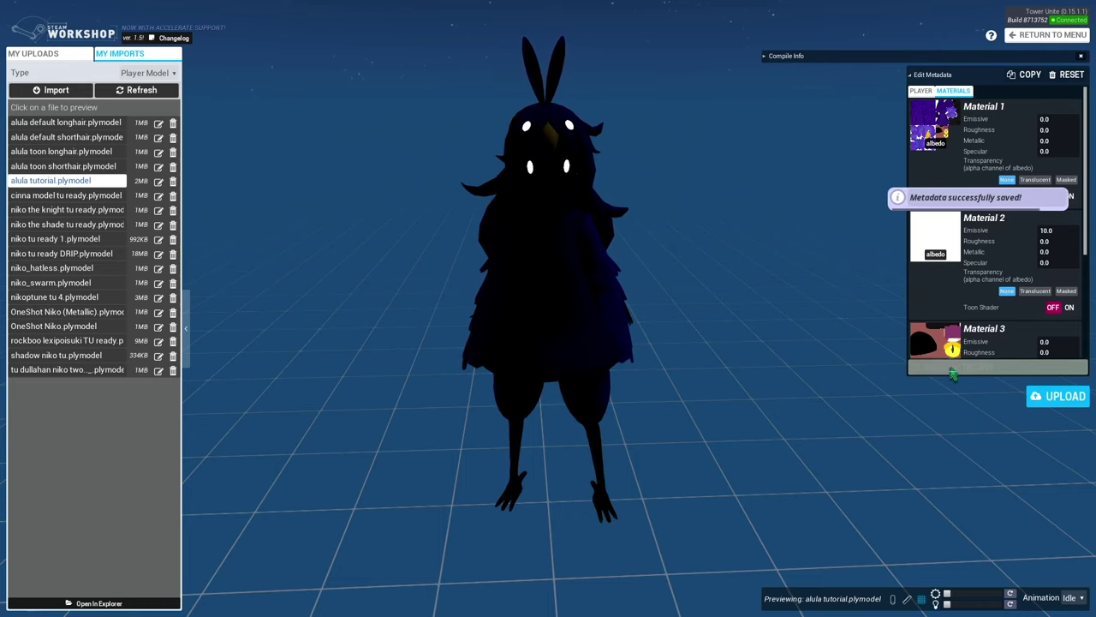
left_click(972, 594)
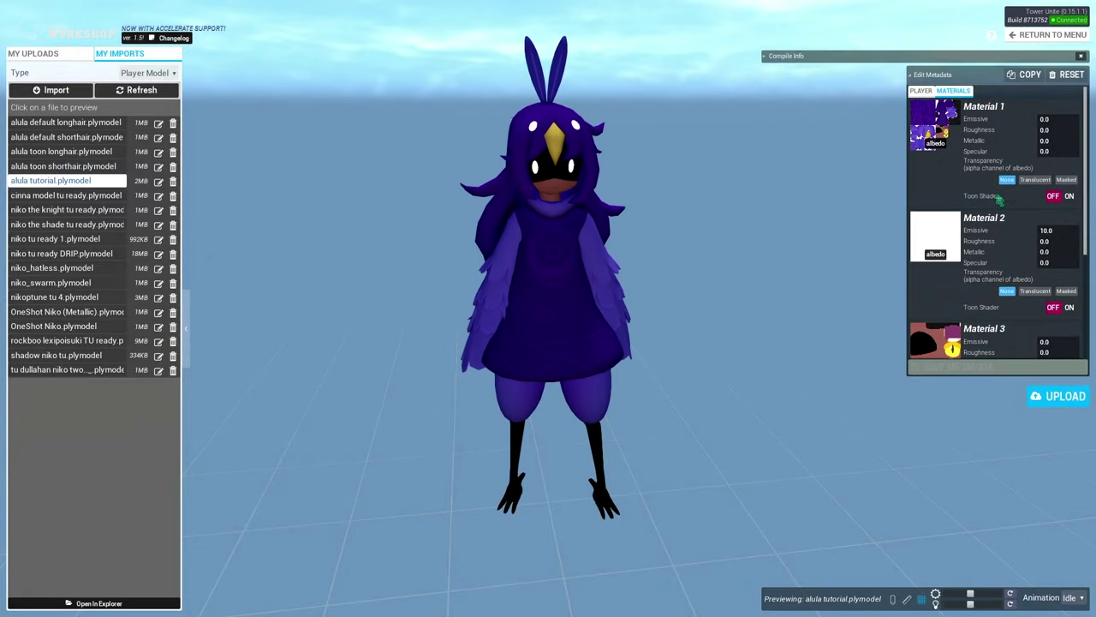
- Try the toon shader on Material 1, compare the look with it on and off, and leave it off
left_click(1067, 197)
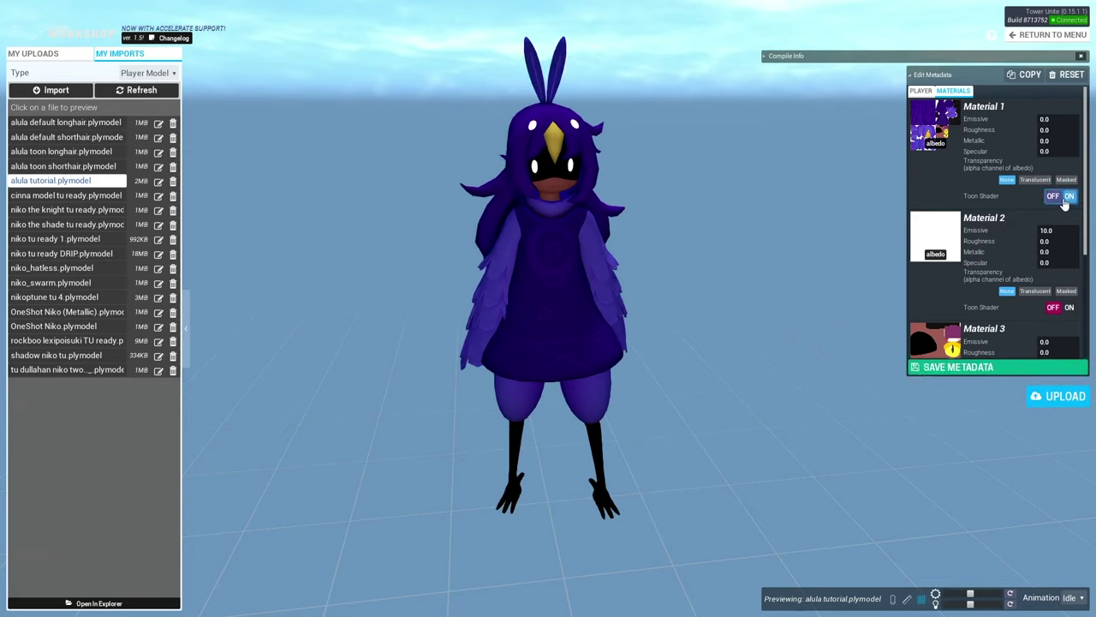
left_click_drag(460, 275, 691, 276)
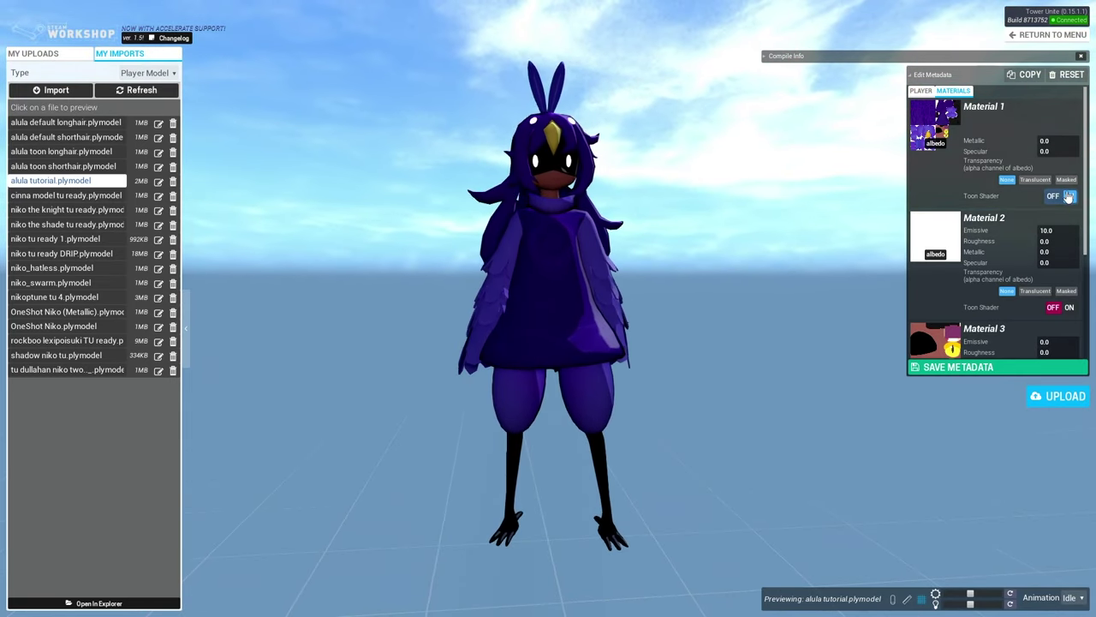
left_click(1053, 196)
left_click_drag(547, 262, 570, 304)
left_click(1069, 196)
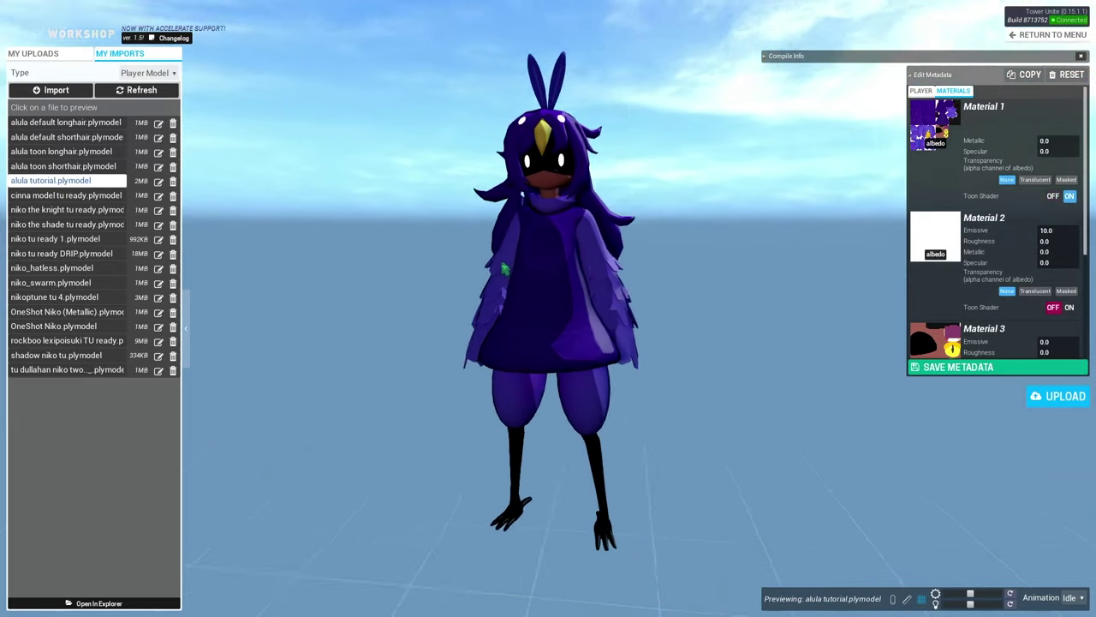
left_click(1052, 196)
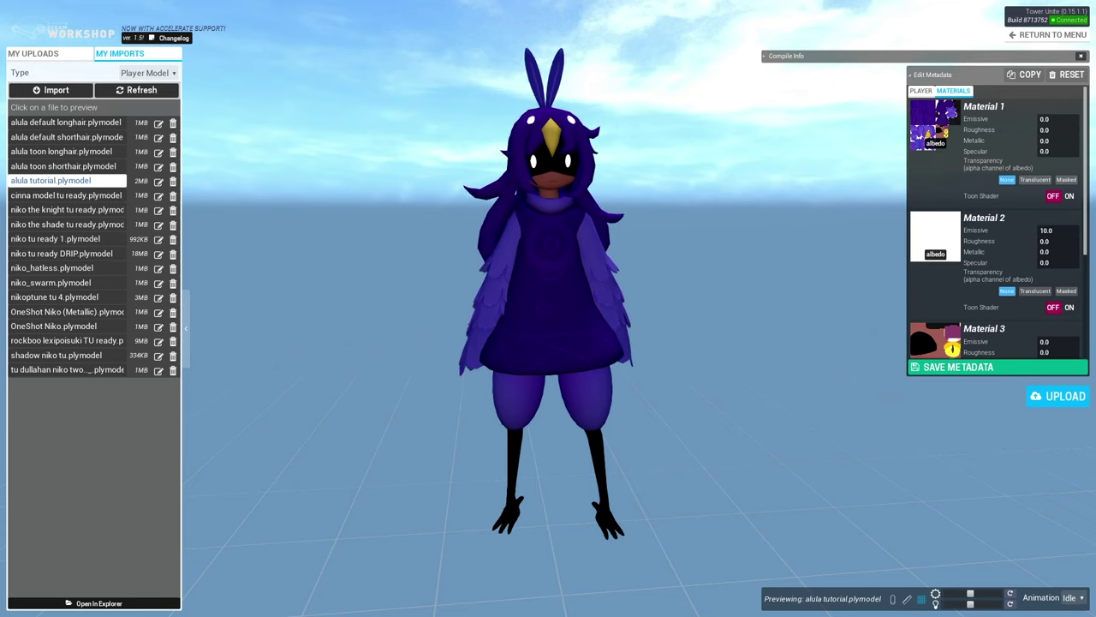
- Try the Translucent and Masked transparency modes on Material 1, compare the model's look, and return the mode to None
left_click(1031, 182)
left_click_drag(690, 246, 707, 308)
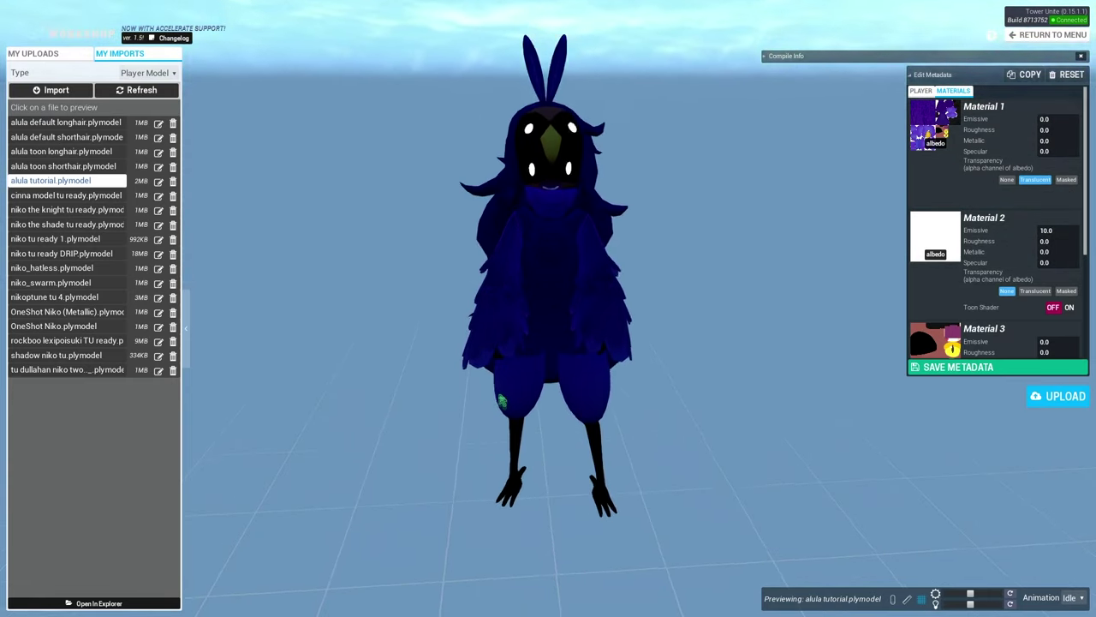
left_click(1007, 180)
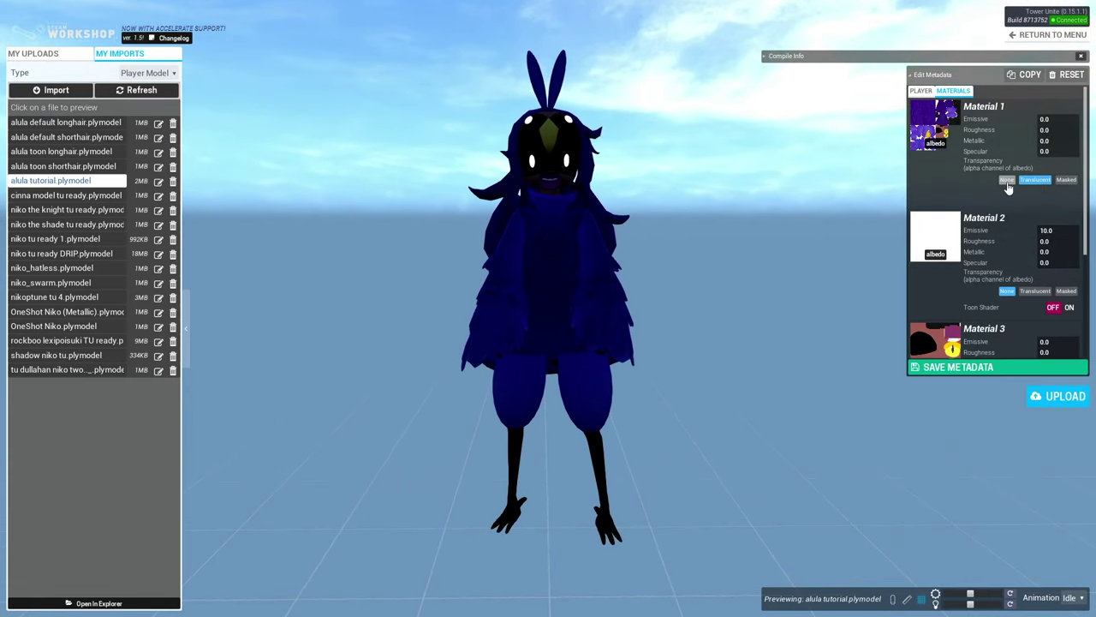
left_click(1066, 180)
left_click(1073, 180)
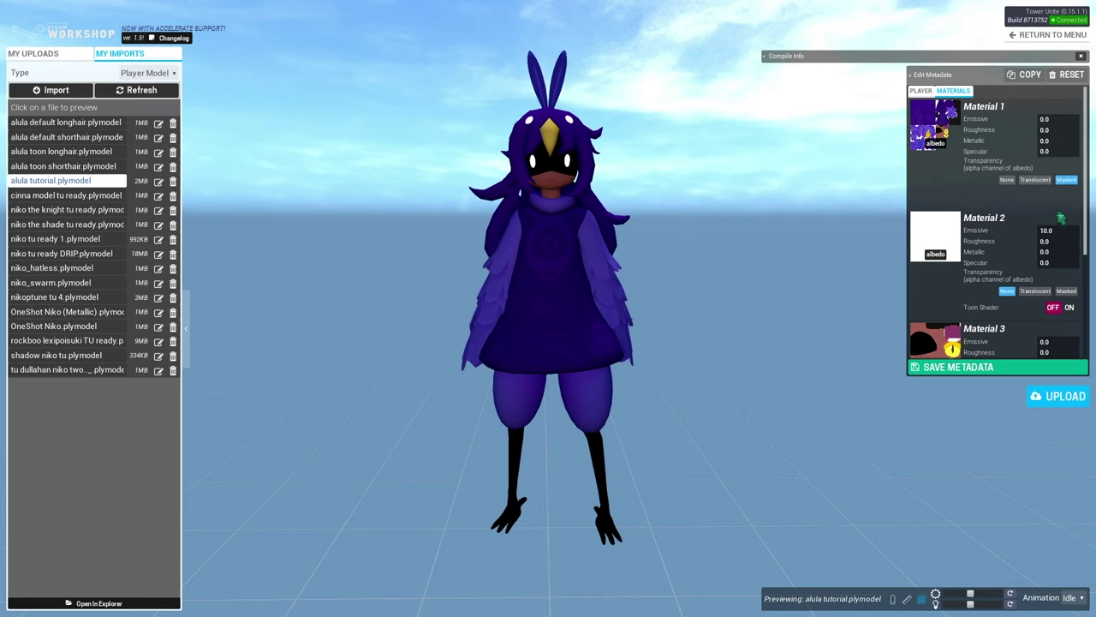
left_click(1034, 180)
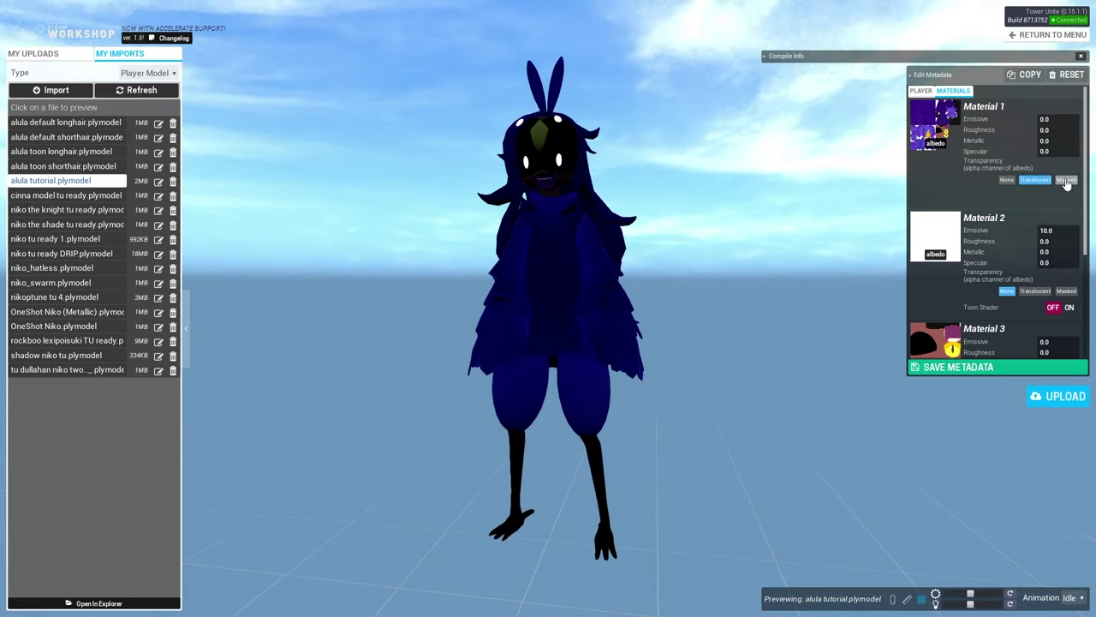
left_click(1066, 181)
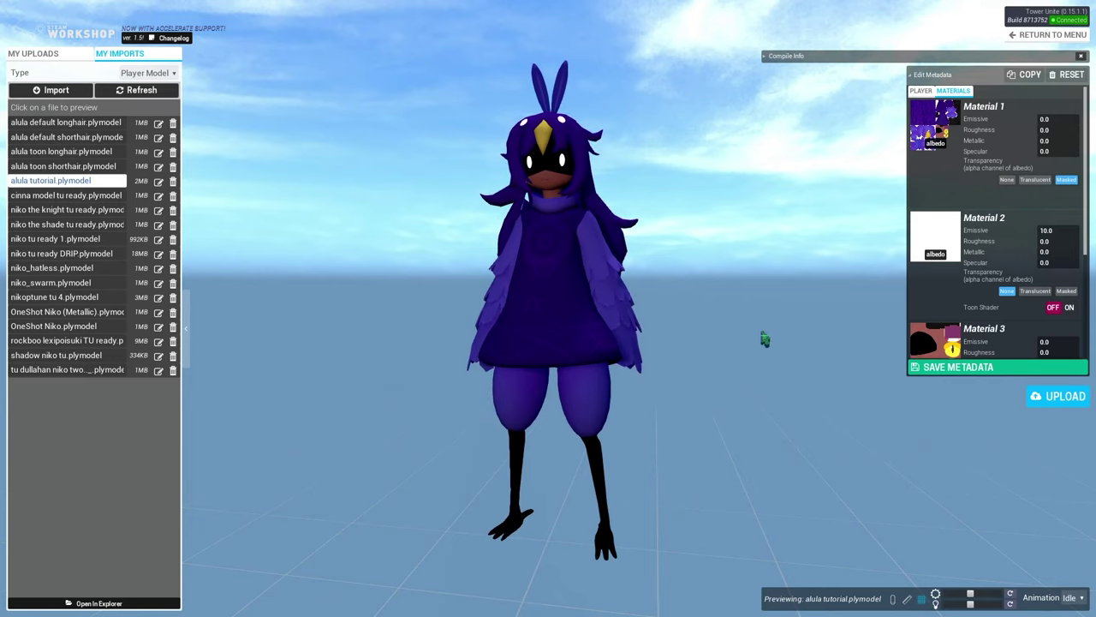
left_click_drag(764, 340, 480, 231)
left_click(1008, 180)
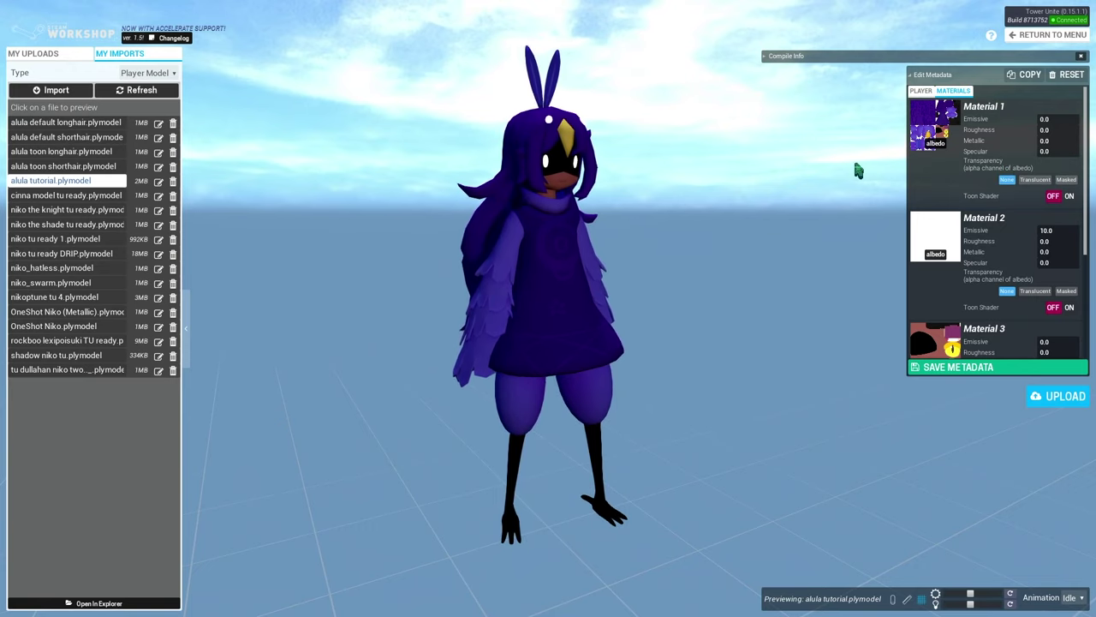
left_click_drag(857, 170, 453, 203)
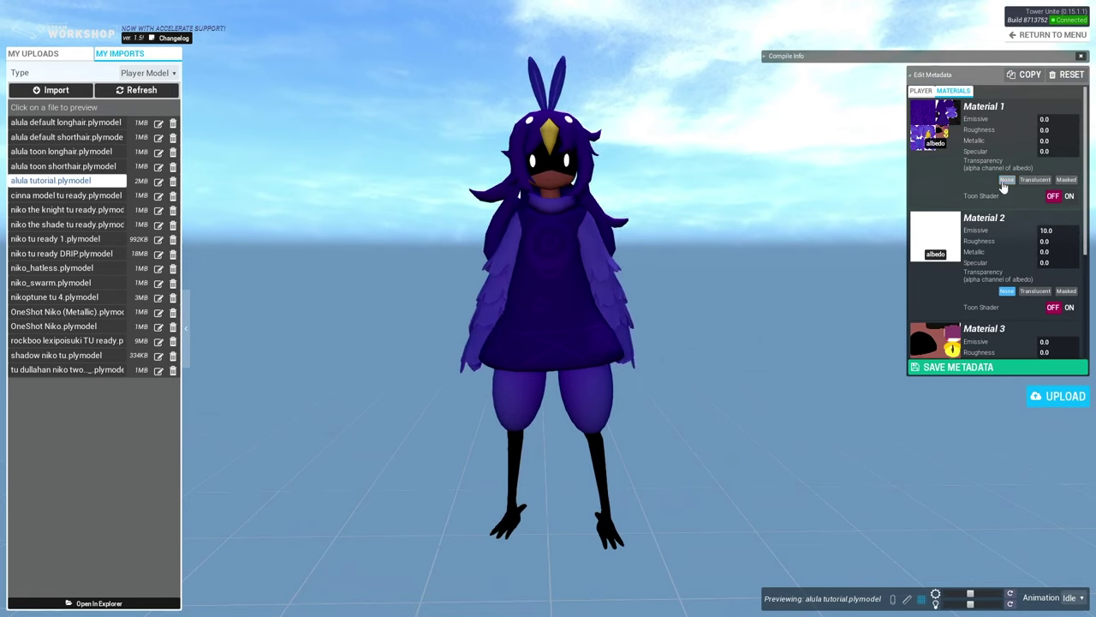
- Switch the metadata editor to the player settings and review the player height
left_click(918, 77)
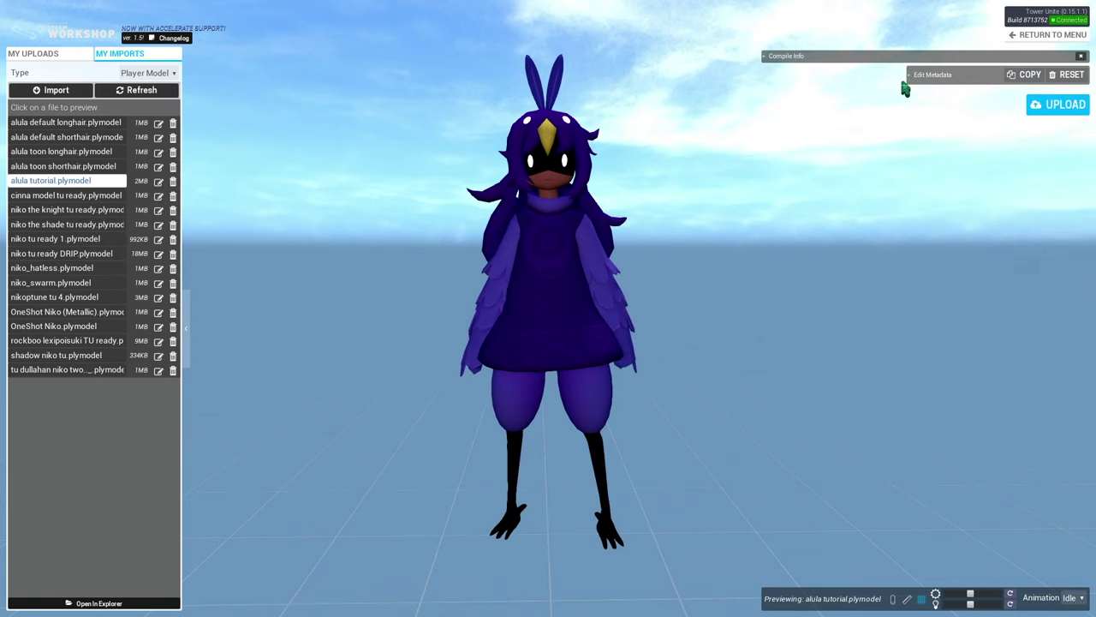
left_click(915, 76)
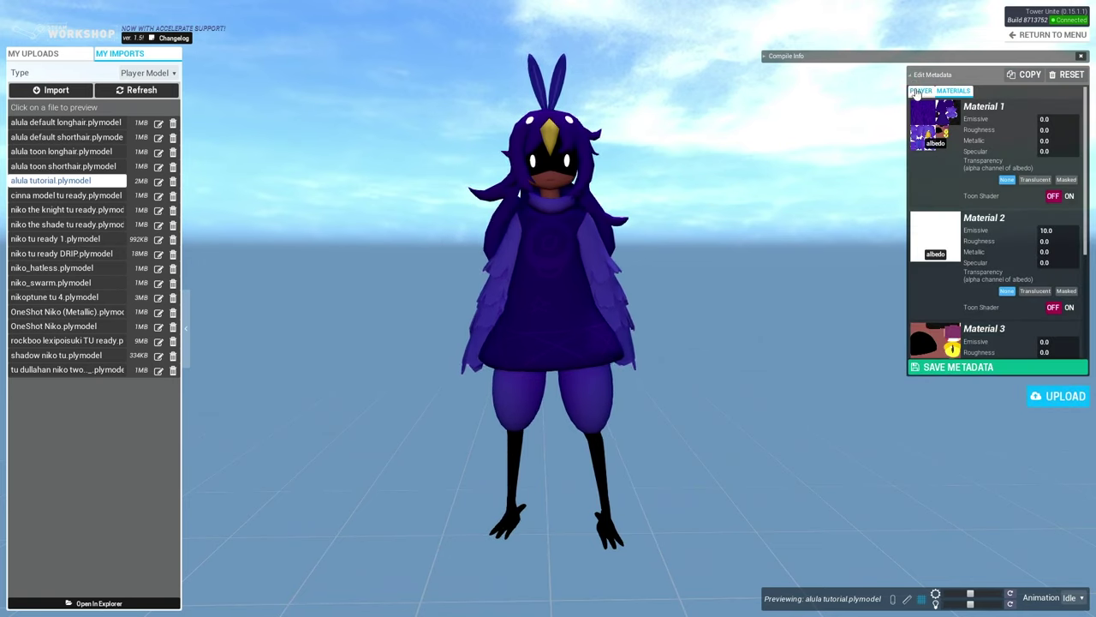
left_click(917, 91)
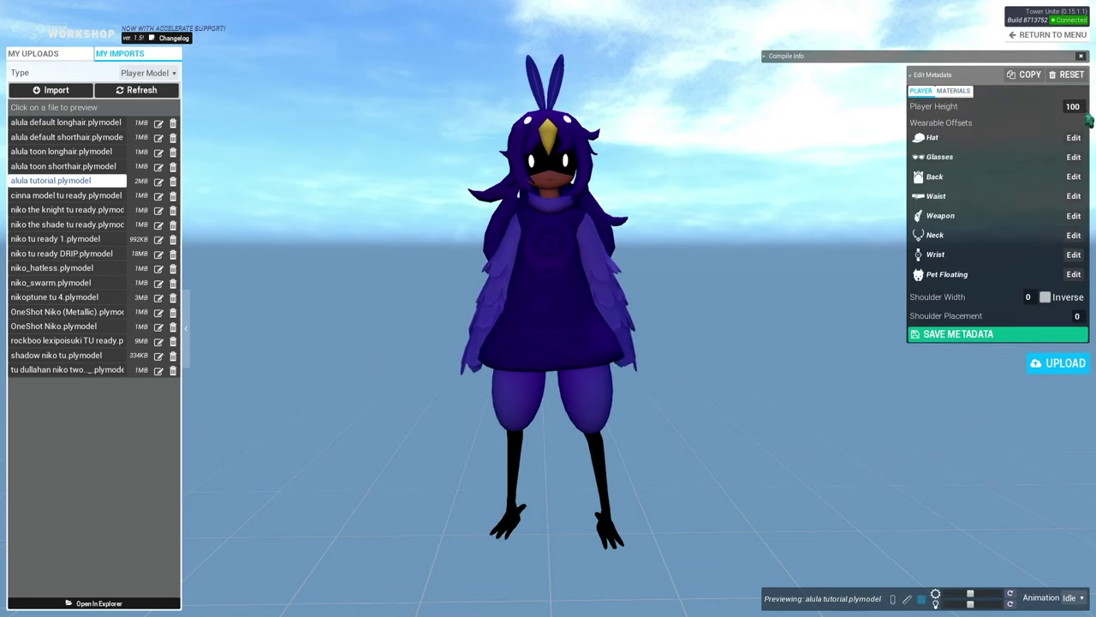
mouse_move(1081, 106)
left_mouse_down()
mouse_move(1039, 106)
mouse_move(1081, 106)
left_mouse_up()
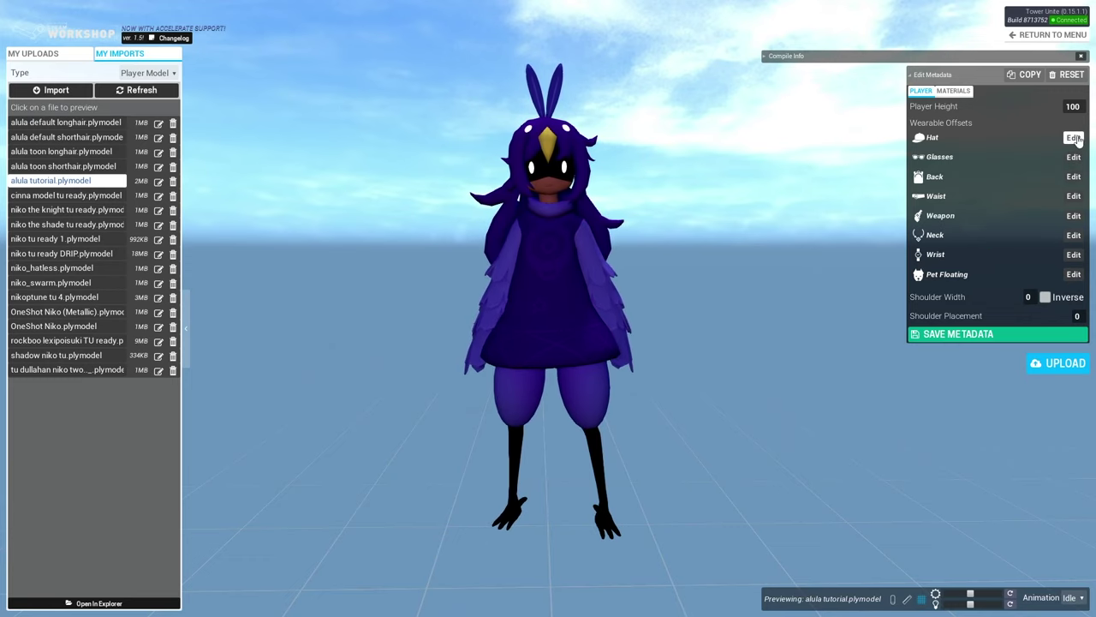
- Edit the hat's wearable offset, moving it back to about Y -7.94 and raising it to Z 17.65 so it sits on the head
left_click(1073, 137)
left_click_drag(713, 179, 593, 152)
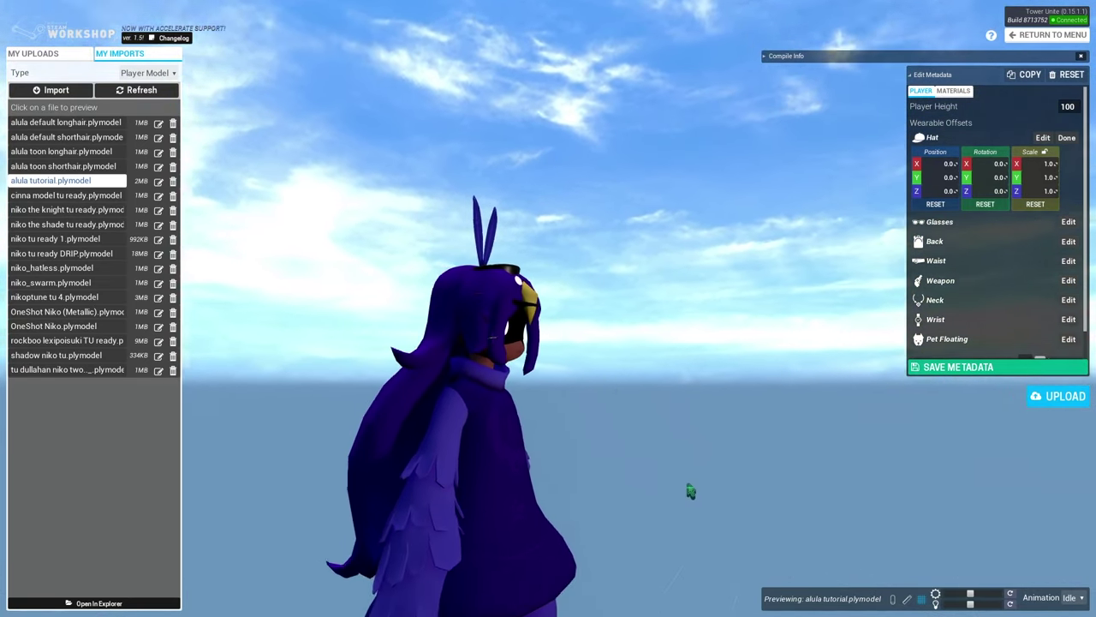
left_click_drag(691, 491, 756, 508)
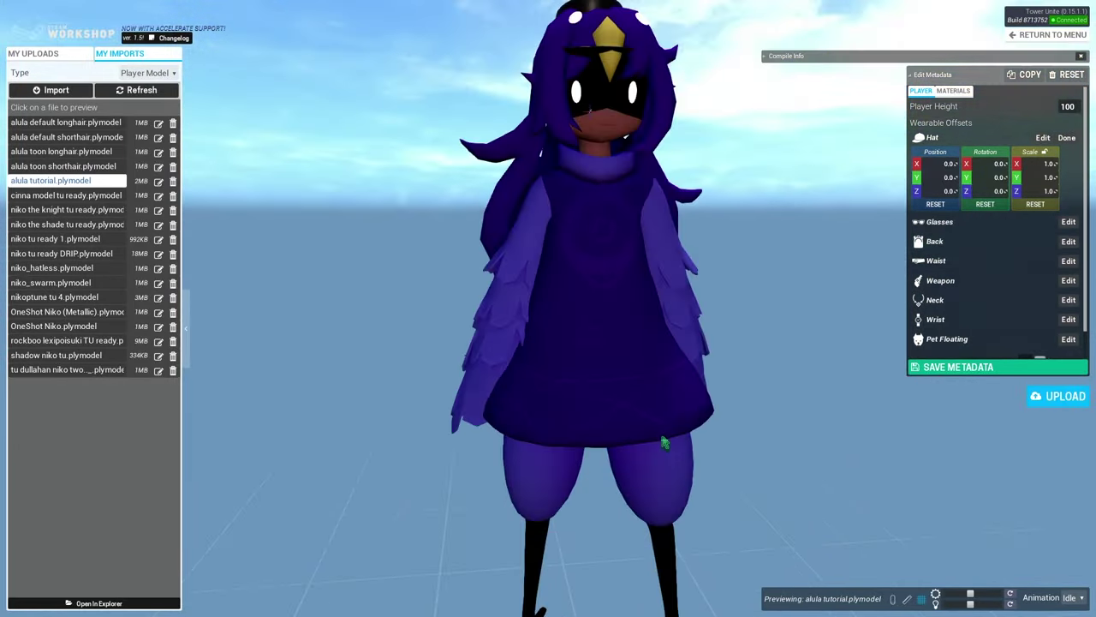
left_click_drag(663, 442, 728, 235)
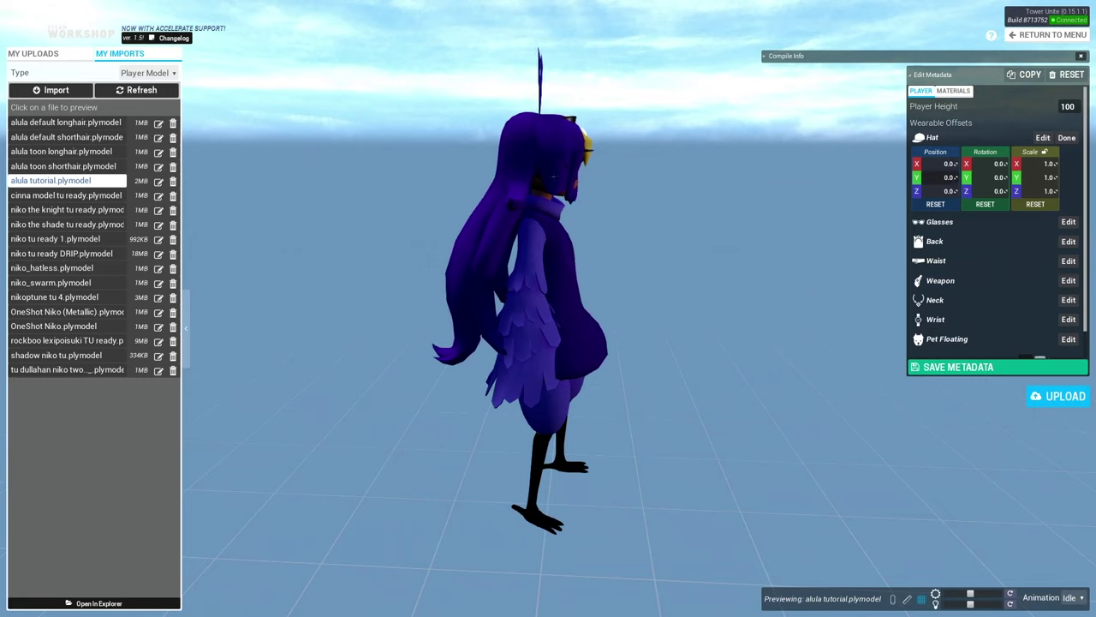
left_click_drag(947, 177, 942, 191)
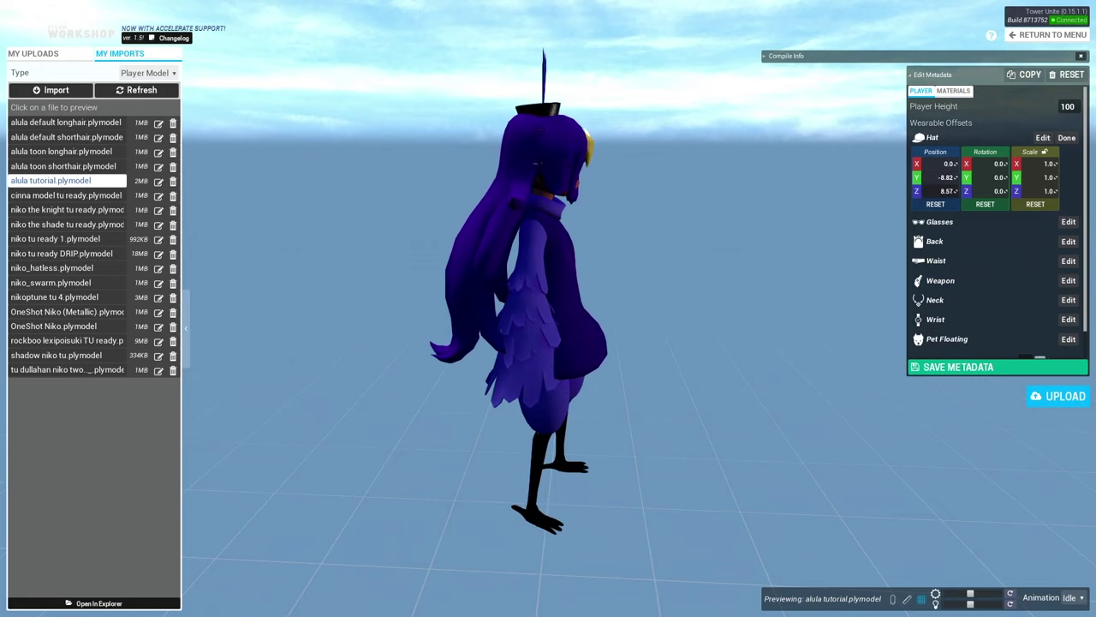
left_click_drag(490, 182, 751, 183)
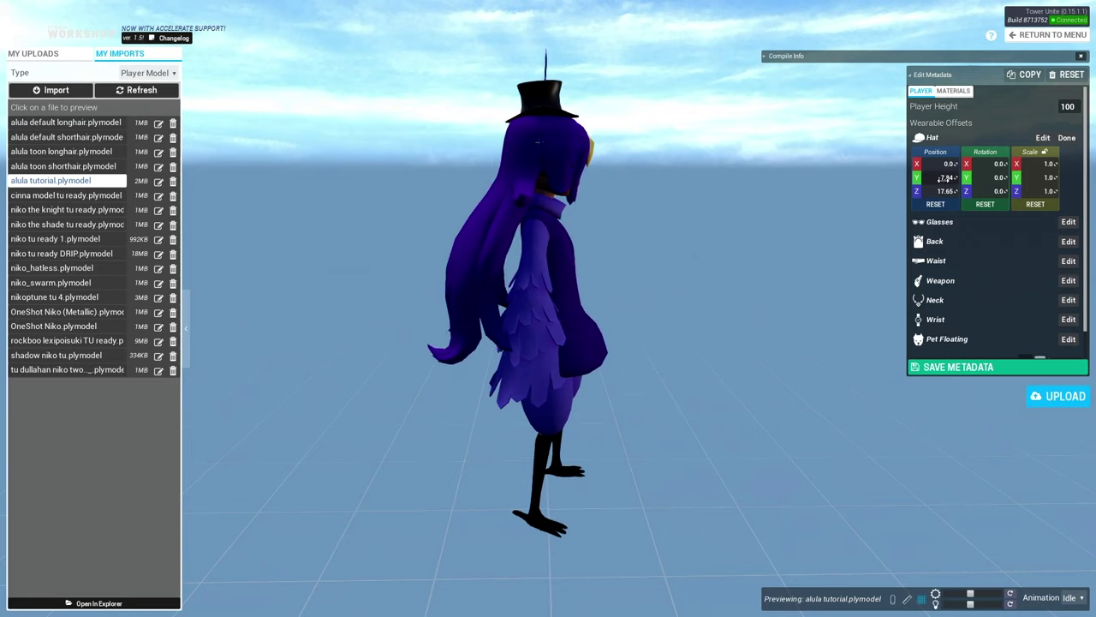
- Fine-tune the hat's Y position to -7.83 and set its X rotation to 4.33
left_click_drag(942, 178, 1019, 163)
left_click(985, 204)
left_click_drag(703, 205, 793, 206)
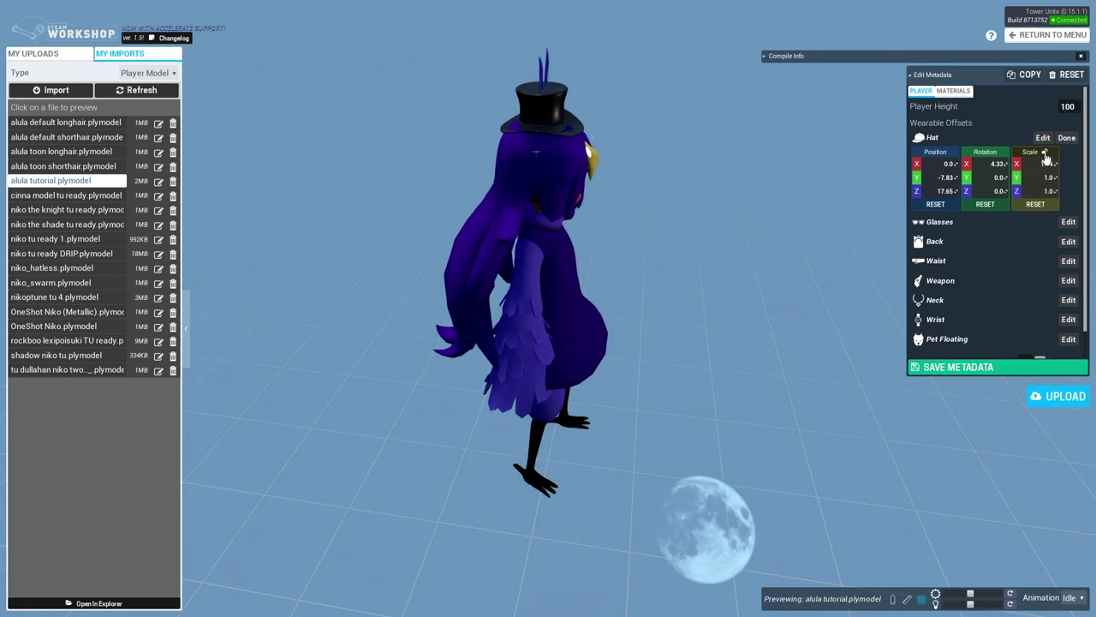
- Try an X scale of 2.88 on the hat, reset its scale, and inspect the fit from the front
left_click_drag(1043, 164, 1039, 164)
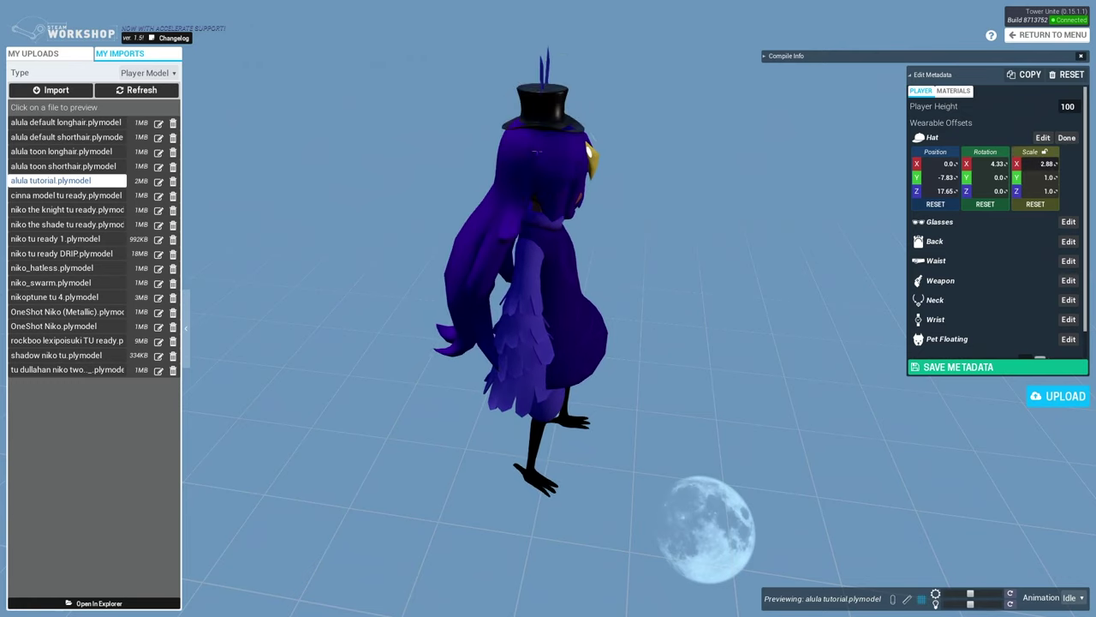
left_click(1021, 204)
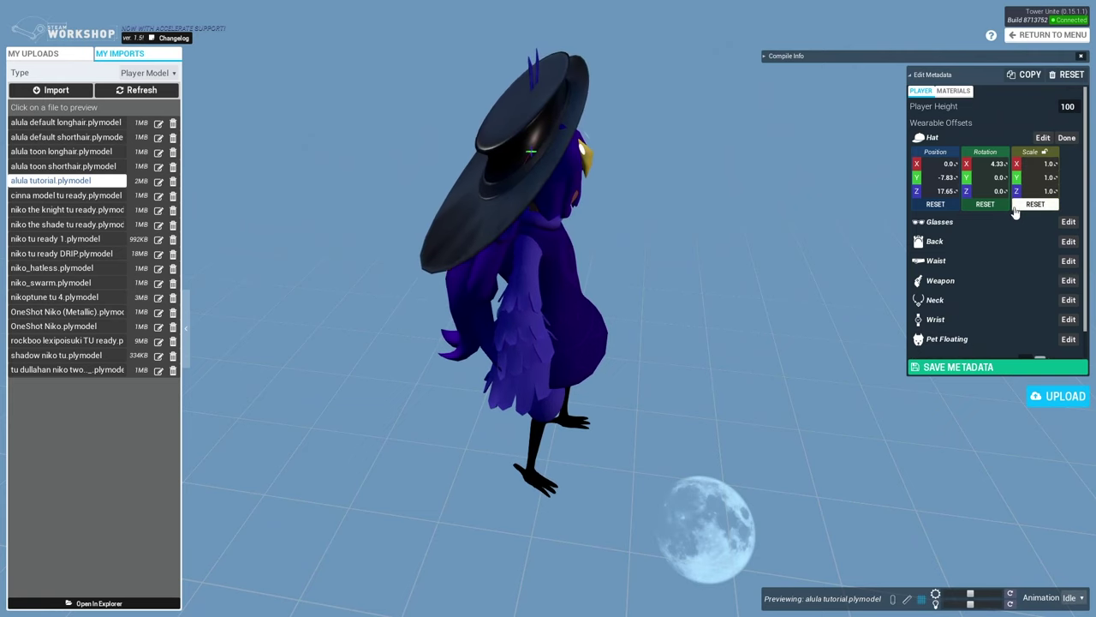
left_click_drag(345, 86, 848, 274)
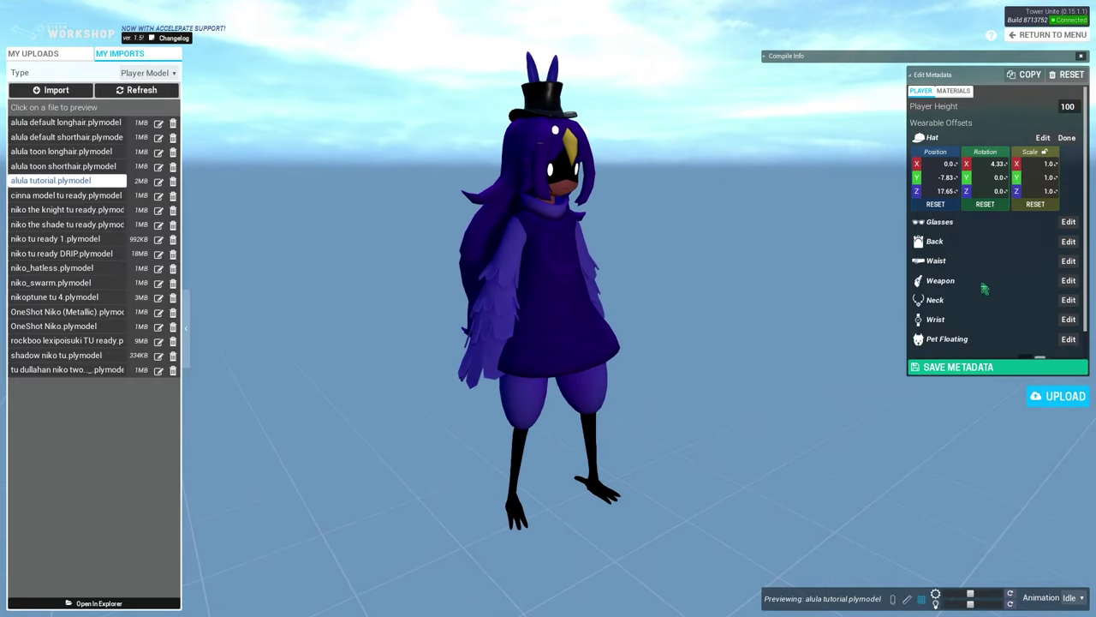
- Open the weapon offset for editing and preview the held weapon up close with the Pistol animation
left_click(1069, 280)
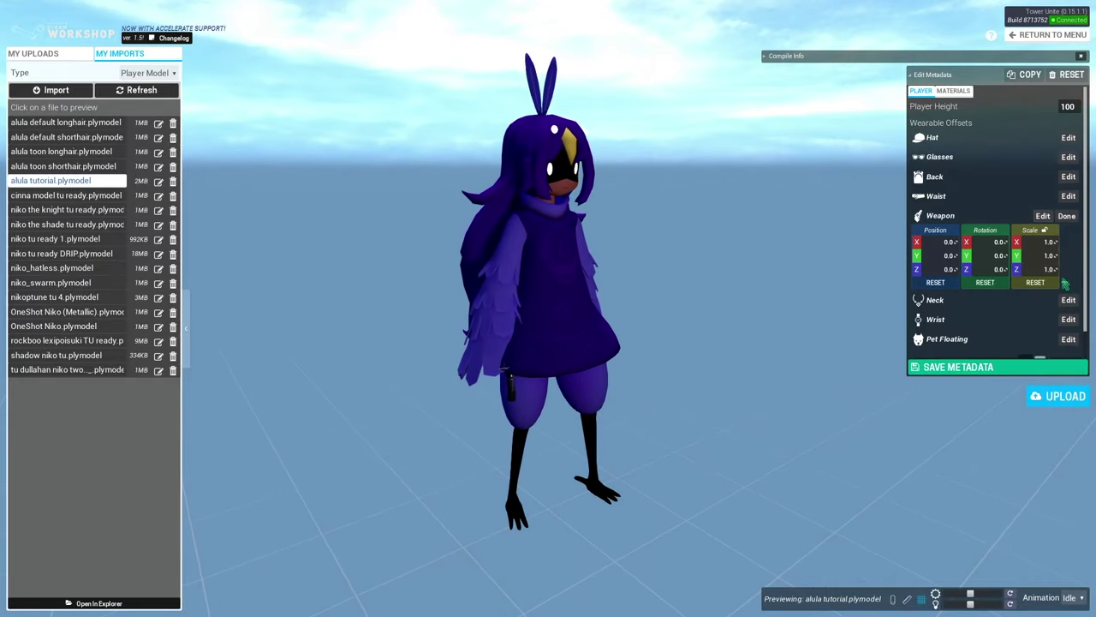
left_click_drag(403, 259, 326, 261)
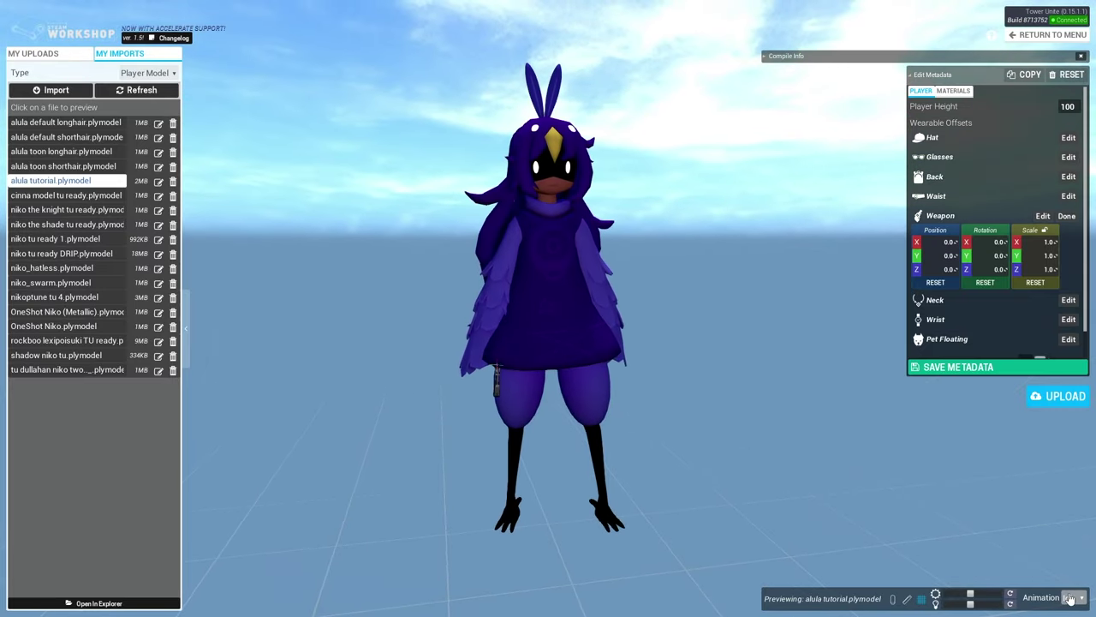
left_click_drag(479, 479, 568, 465)
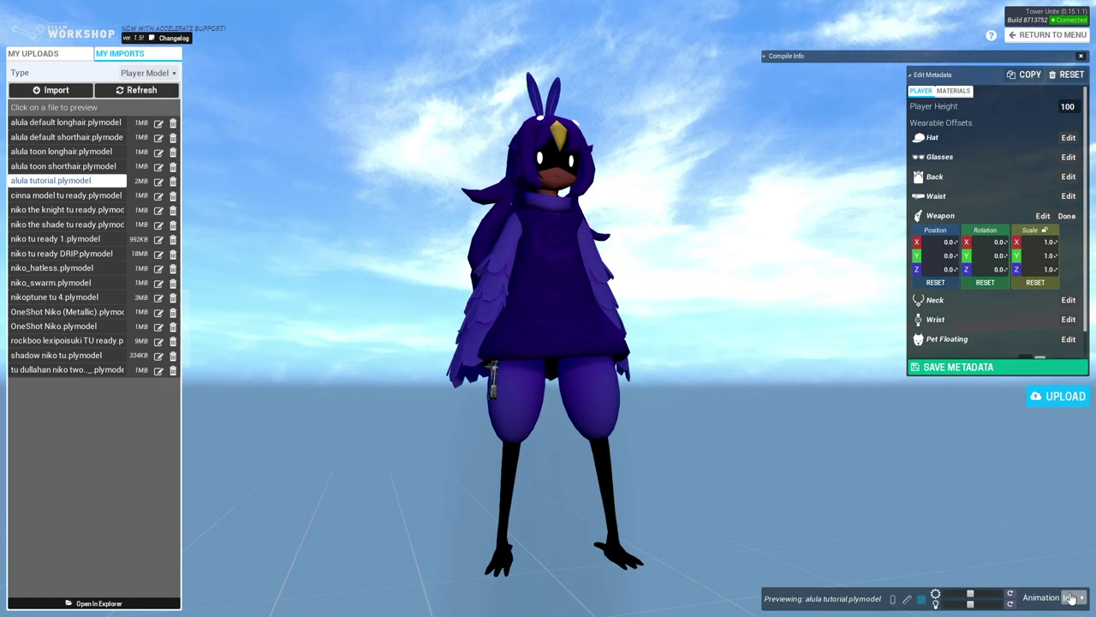
left_click(1071, 599)
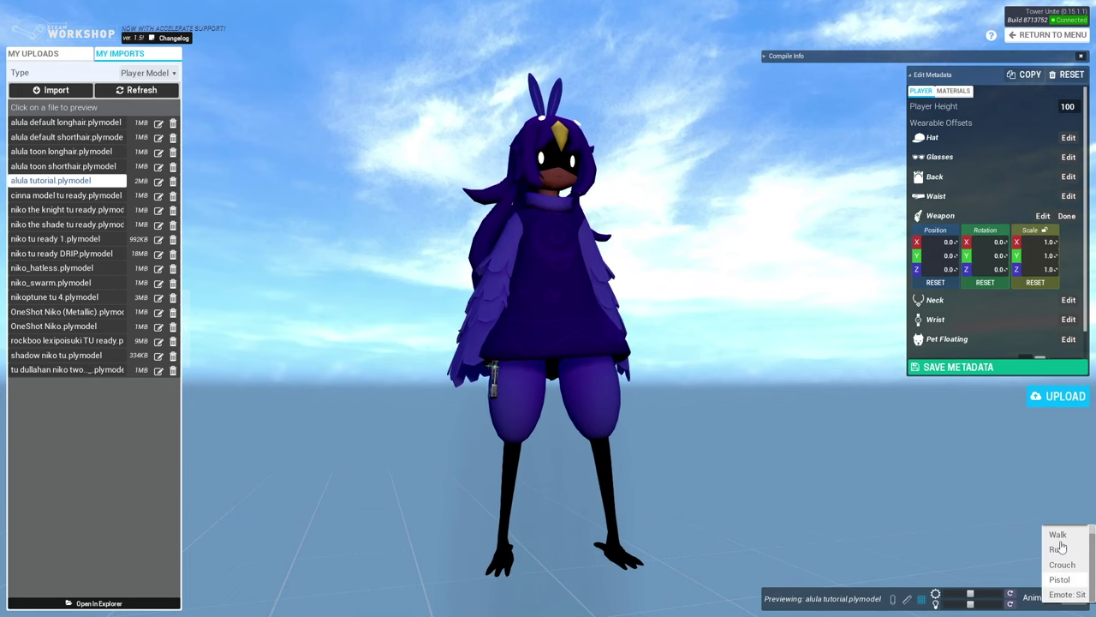
left_click(1060, 579)
left_click_drag(693, 325, 617, 206)
- Scale the weapon uniformly to 1.15 with the axes locked, inspect it in the hand, and finish editing its offset
left_click_drag(1093, 250, 1094, 250)
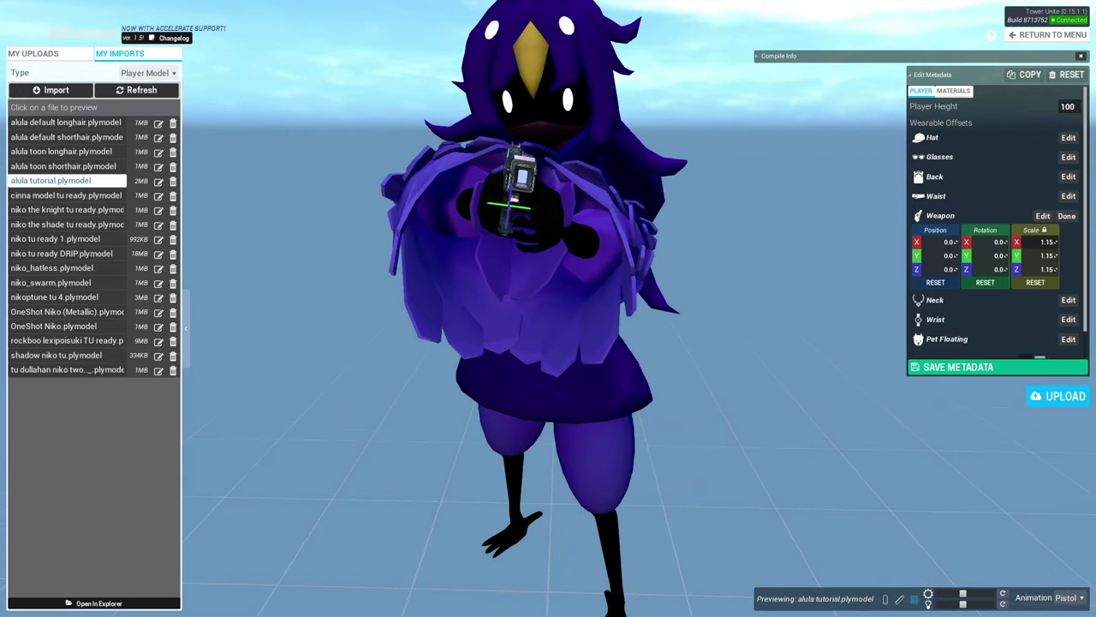
left_click_drag(583, 214, 745, 202)
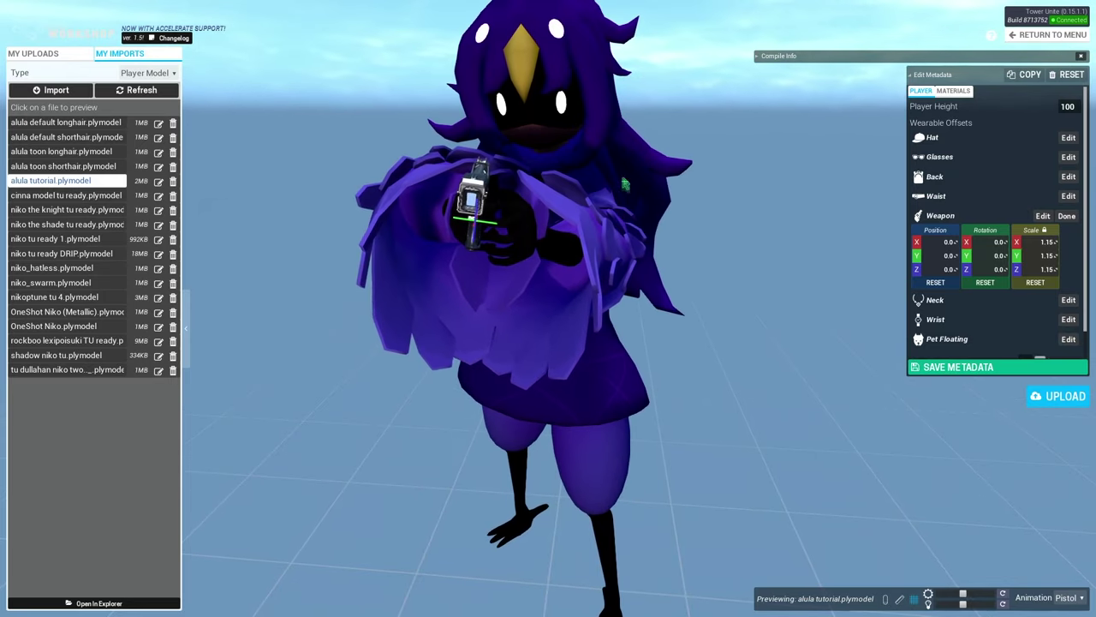
left_click(1066, 217)
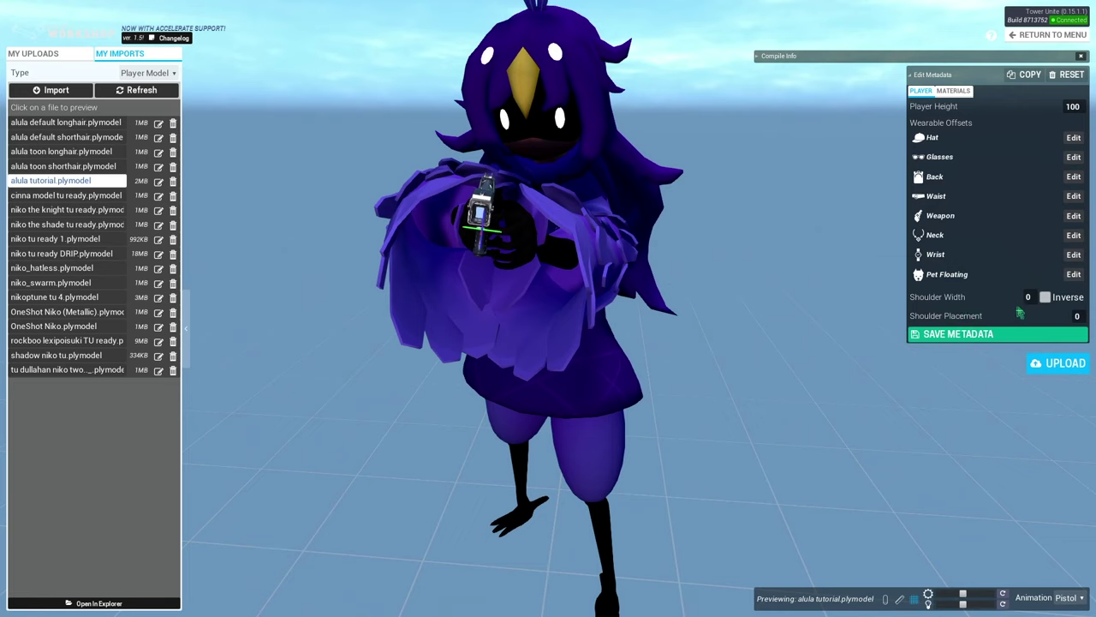
- Try adjusting the shoulder width and shoulder placement, keep both at 0, and inspect the pistol pose
left_click_drag(1028, 297, 985, 296)
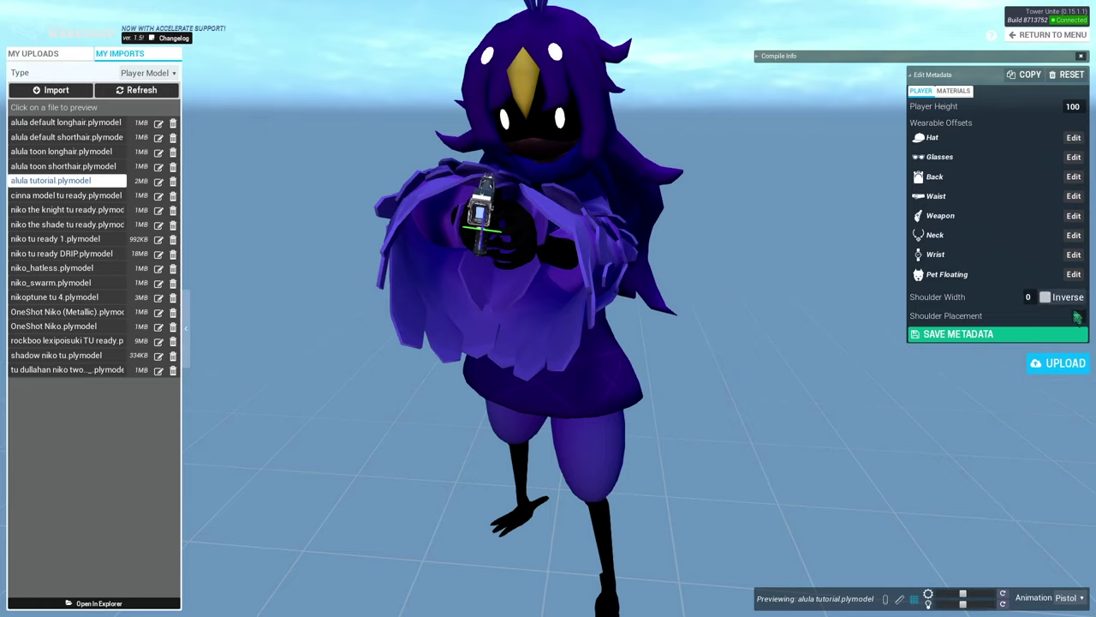
left_click_drag(1076, 315, 1054, 315)
left_click_drag(548, 343, 445, 343)
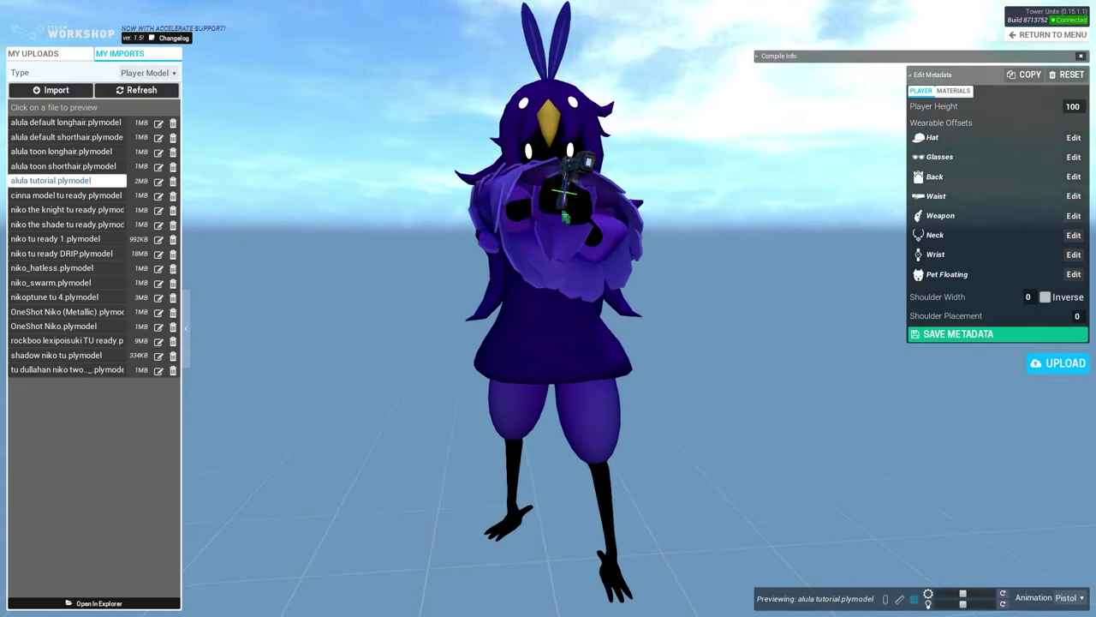
- Preview the model in the Idle, Walk, Run, Crouch and Pistol animations, checking the crouch pose from an angle
left_click(1064, 598)
left_click(1063, 531)
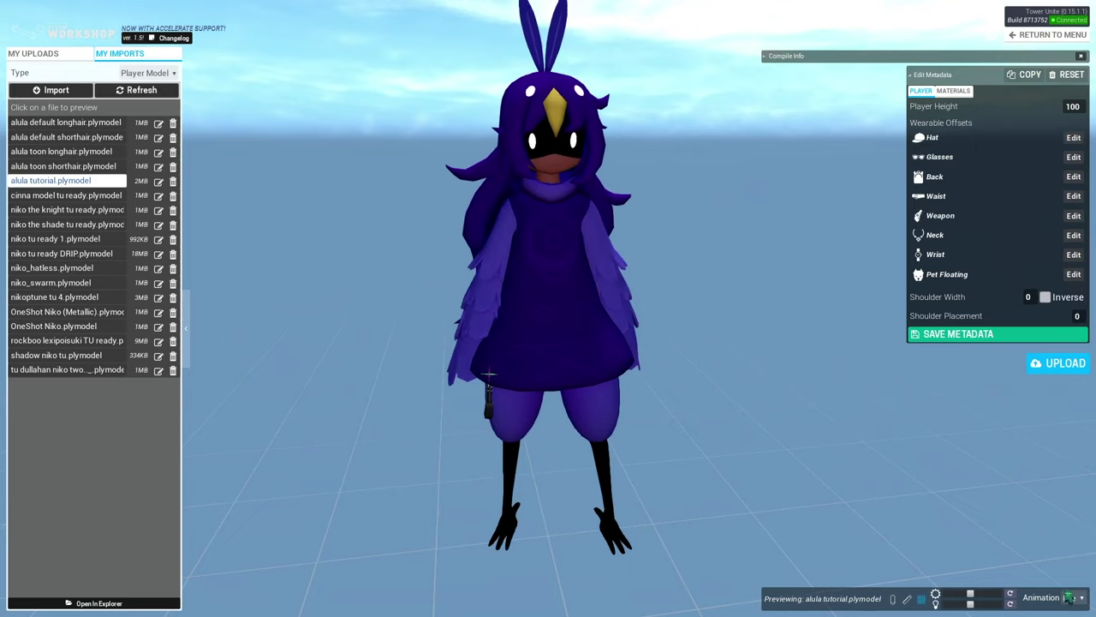
left_click(1067, 597)
left_click(1064, 546)
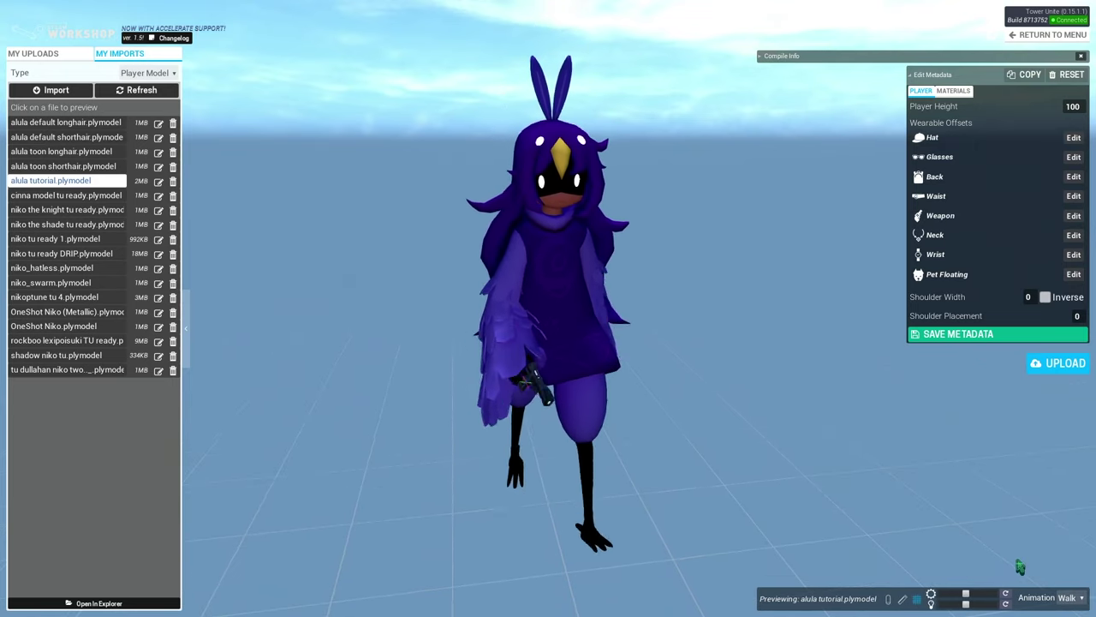
left_click(1066, 597)
left_click(1064, 562)
left_click(1069, 597)
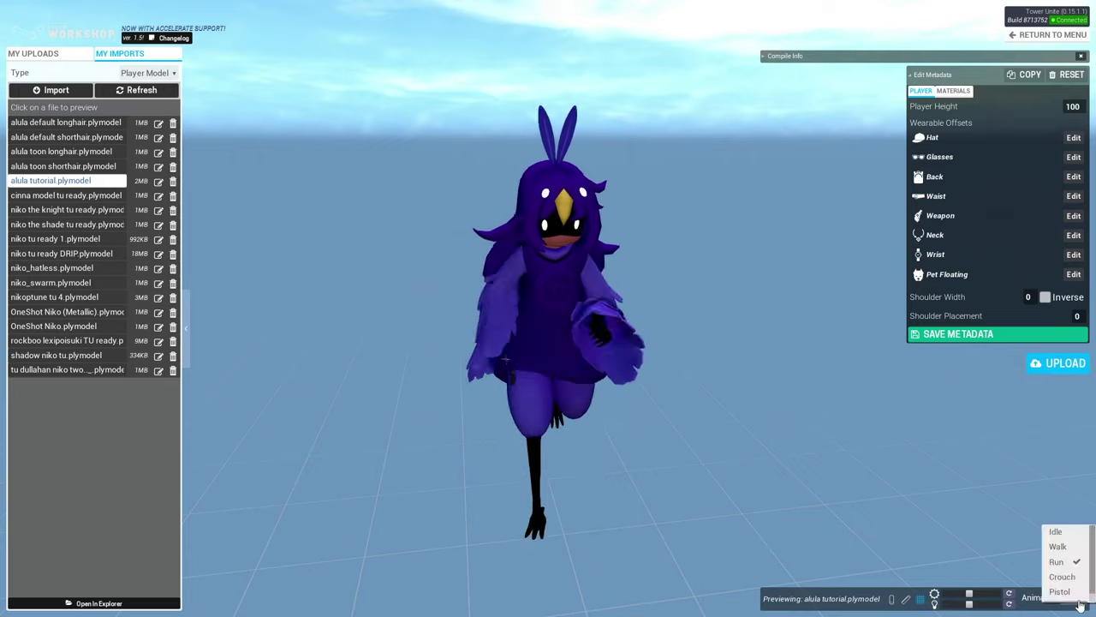
left_click(1062, 575)
left_click_drag(752, 452, 808, 454)
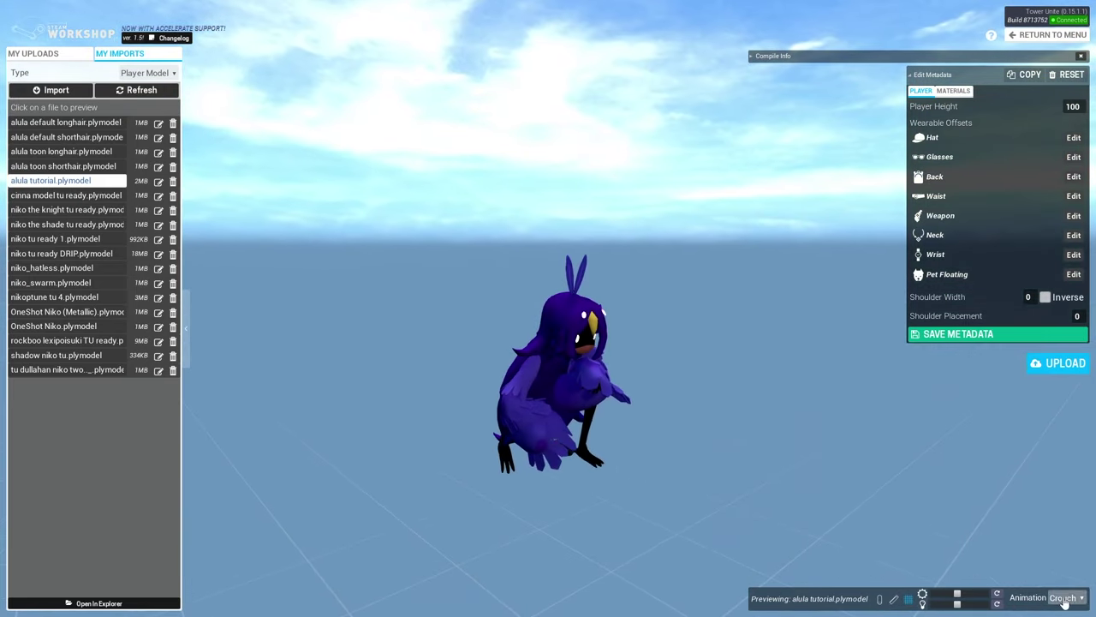
left_click(1069, 597)
left_click(1054, 581)
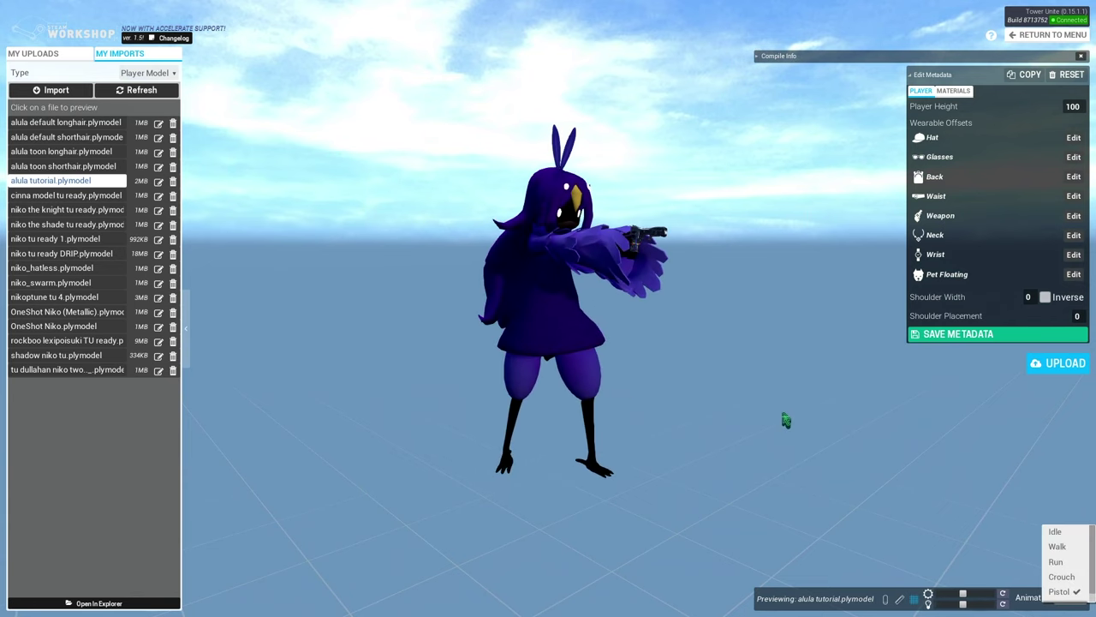
- Return the preview to the Idle animation and set the player height to 80
left_click(1058, 532)
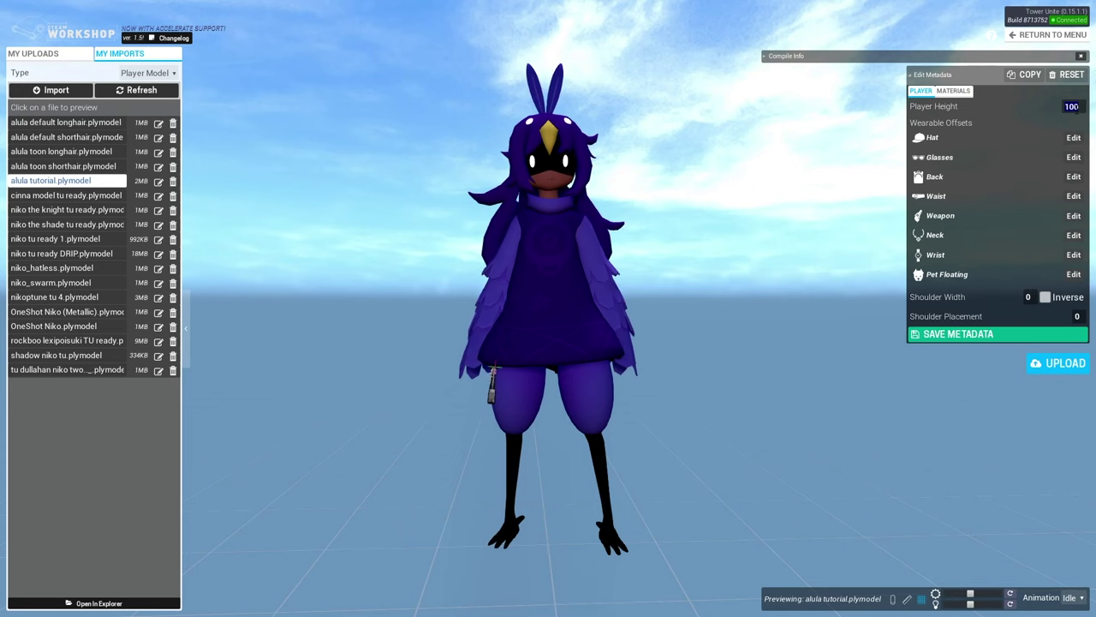
key("Return")
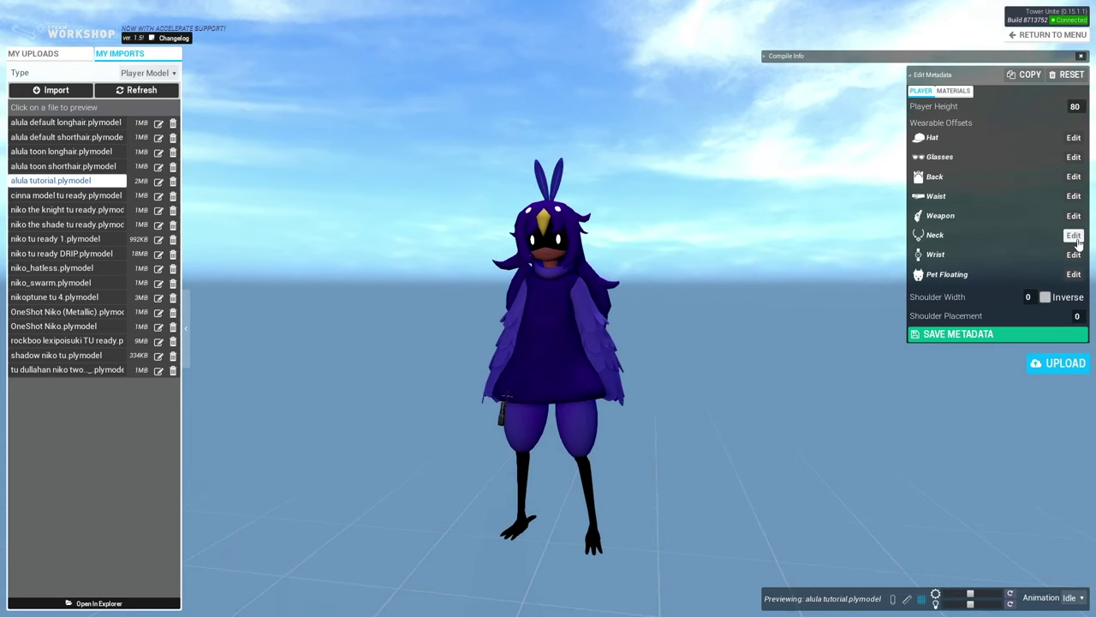
- Check how the neck, weapon, waist, back, glasses and hat wearables sit on the resized model
left_click(1074, 235)
left_click(1069, 216)
left_click(1070, 196)
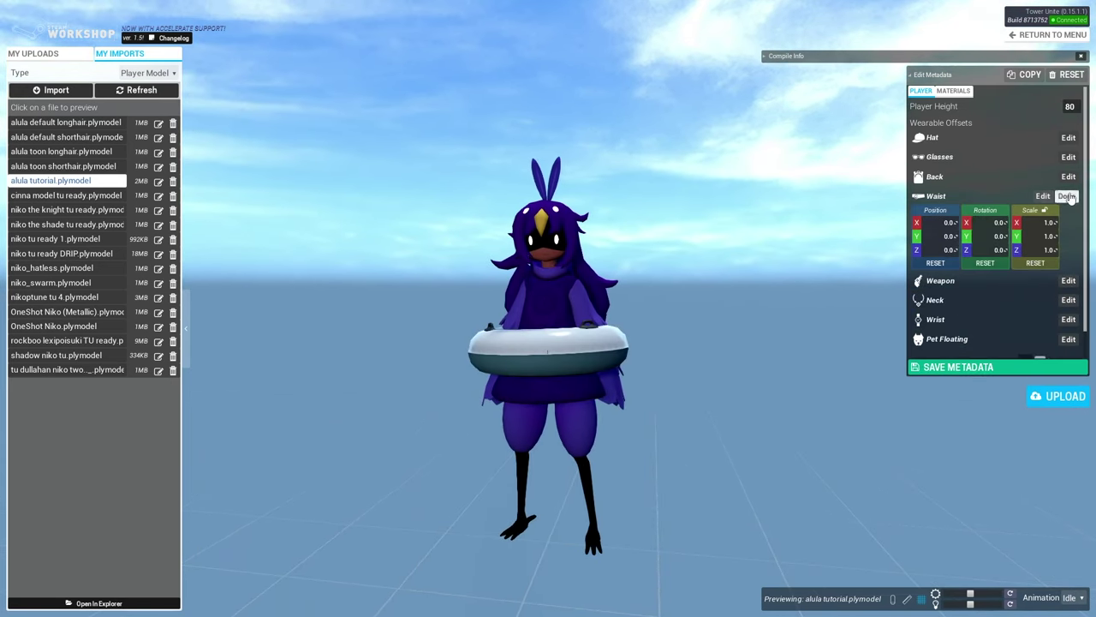
left_click(1070, 178)
left_click_drag(771, 282, 771, 239)
left_click(1067, 157)
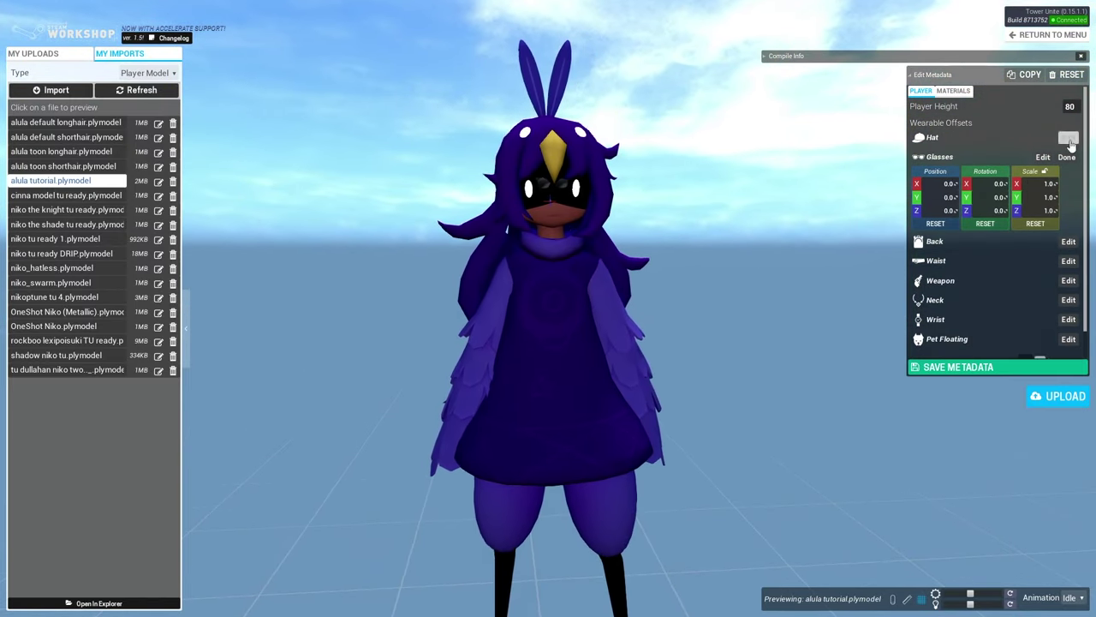
left_click(1069, 139)
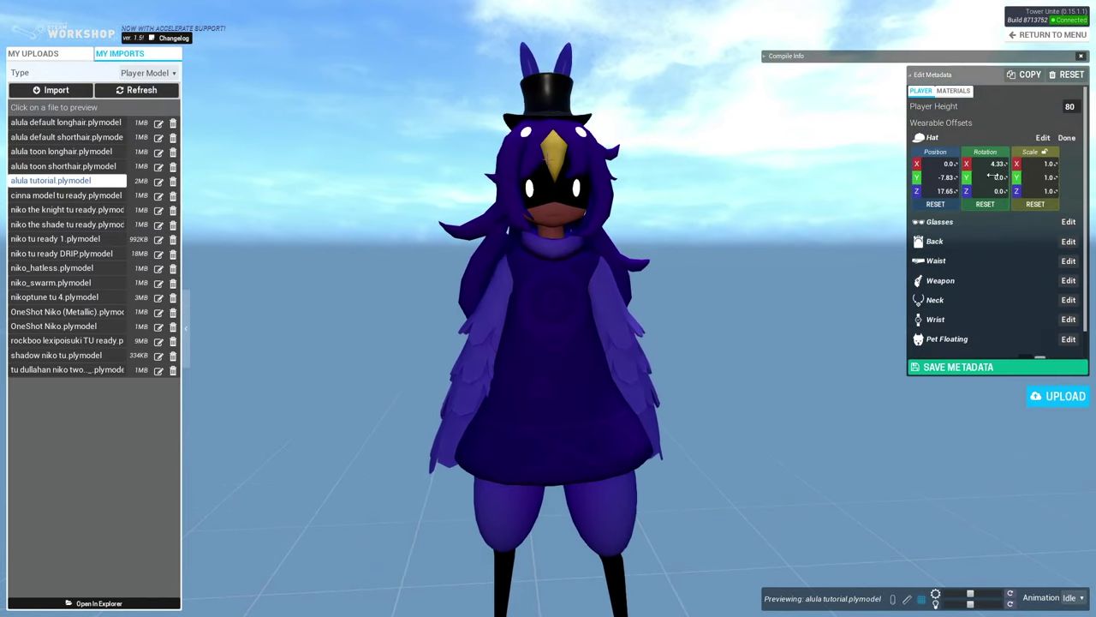
- Scale the glasses uniformly to 2.78 with the axes locked and offset their position to Y -16.51, Z -14.44
left_click(1069, 222)
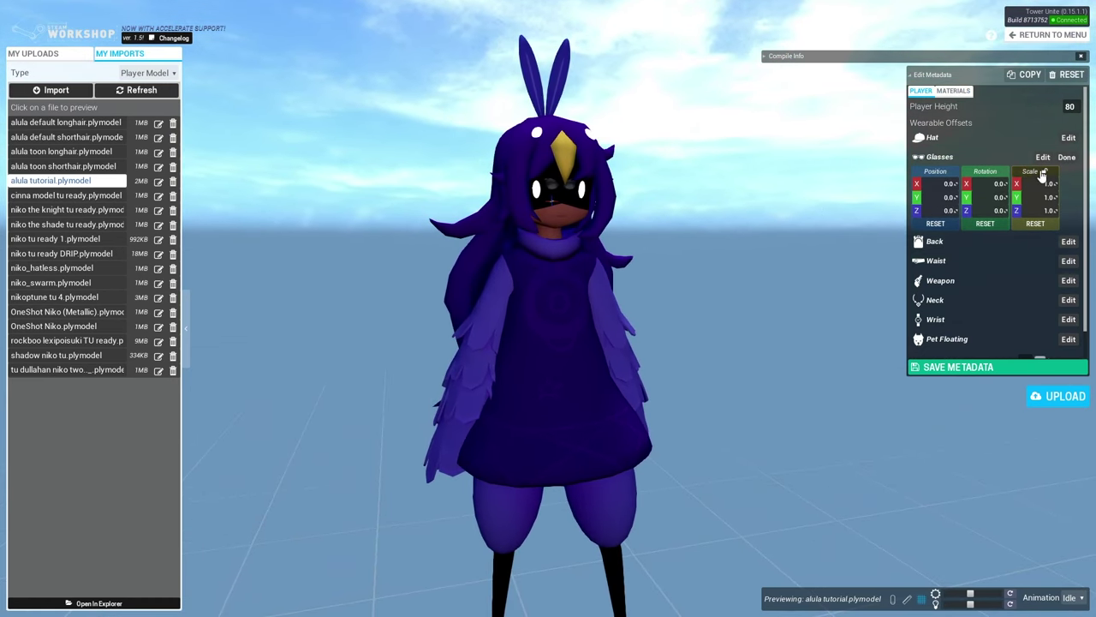
left_click_drag(1050, 184, 1062, 183)
left_click_drag(771, 183, 631, 183)
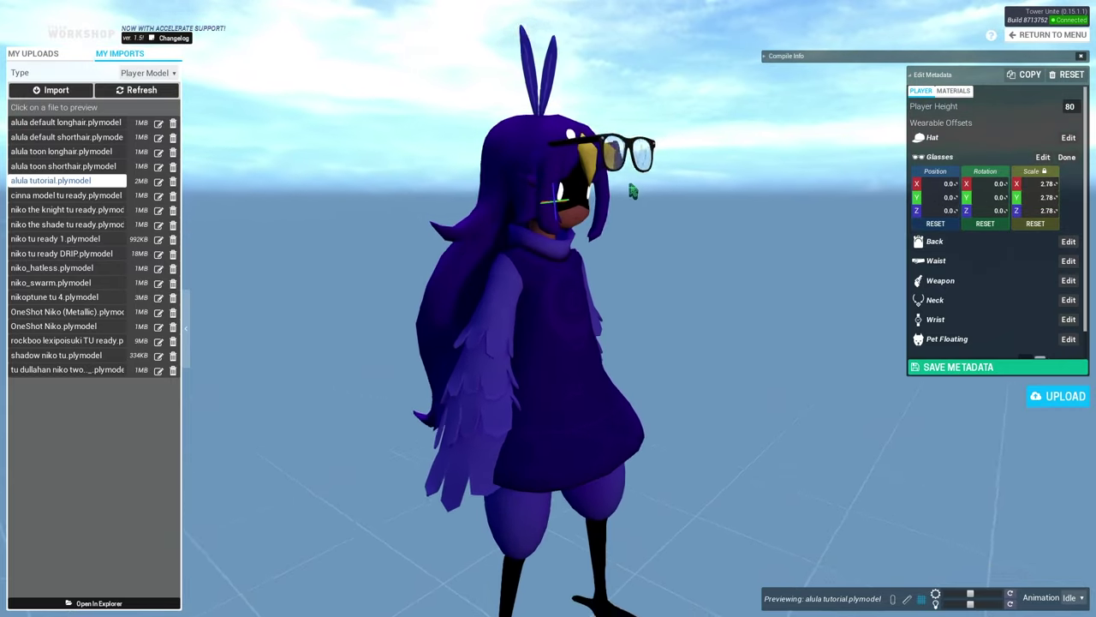
scroll(717, 167, "up", 3)
left_click_drag(686, 159, 683, 345)
left_click_drag(946, 197, 923, 210)
left_click(935, 224)
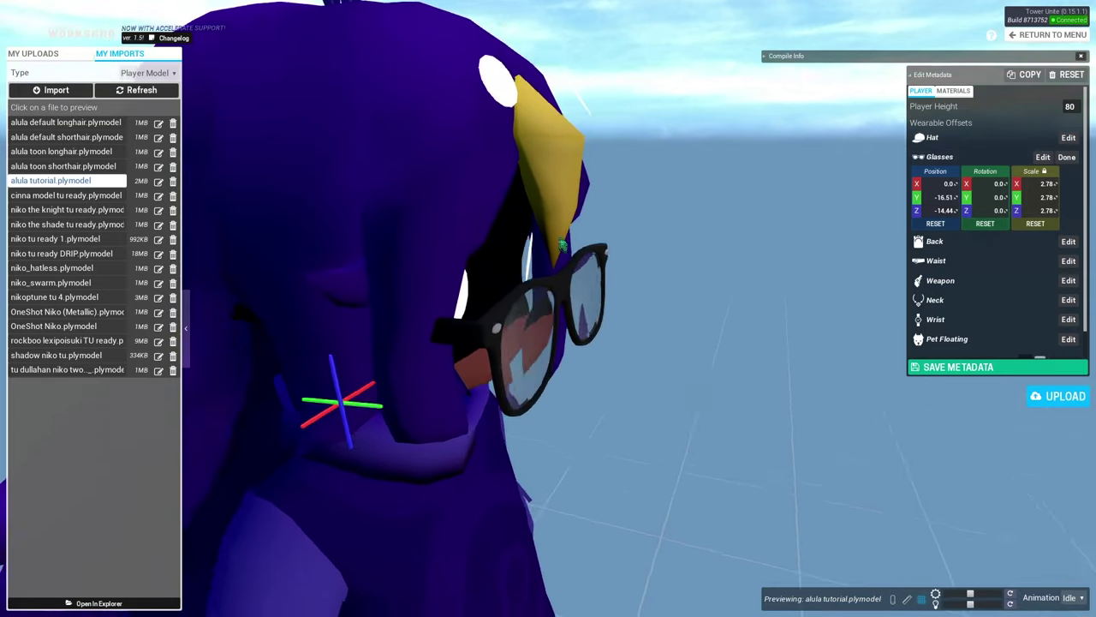
- Refine the glasses' fit over the eyes with a uniform scale of 2.5 and a position of Y -15.74, Z -9.1
left_click_drag(599, 257, 195, 226)
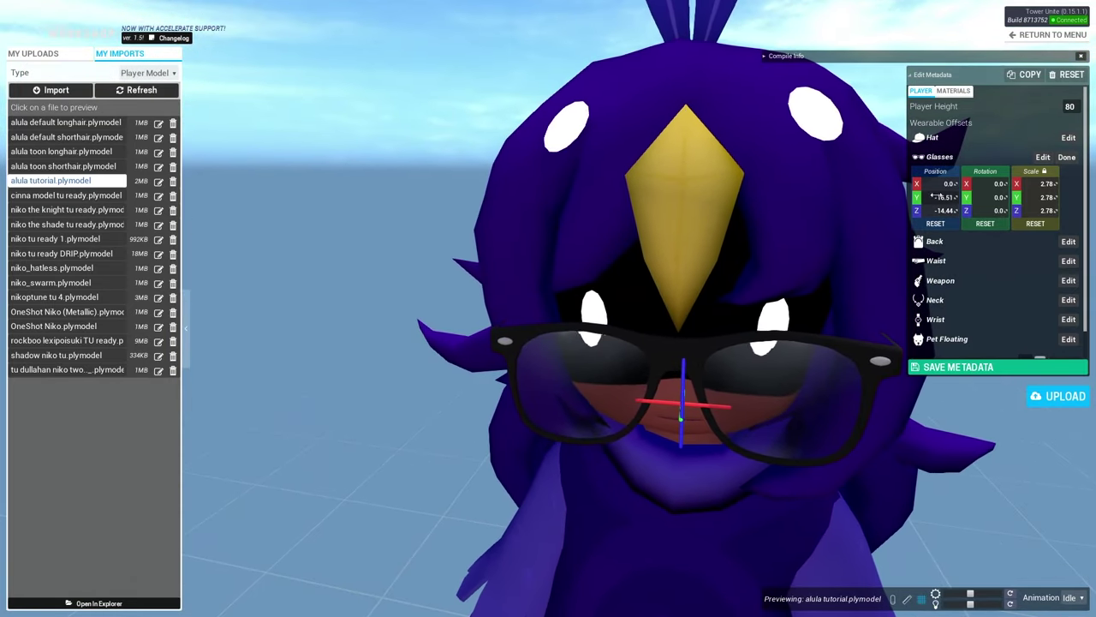
mouse_move(946, 197)
left_mouse_down()
mouse_move(926, 197)
mouse_move(949, 210)
mouse_move(942, 197)
left_mouse_up()
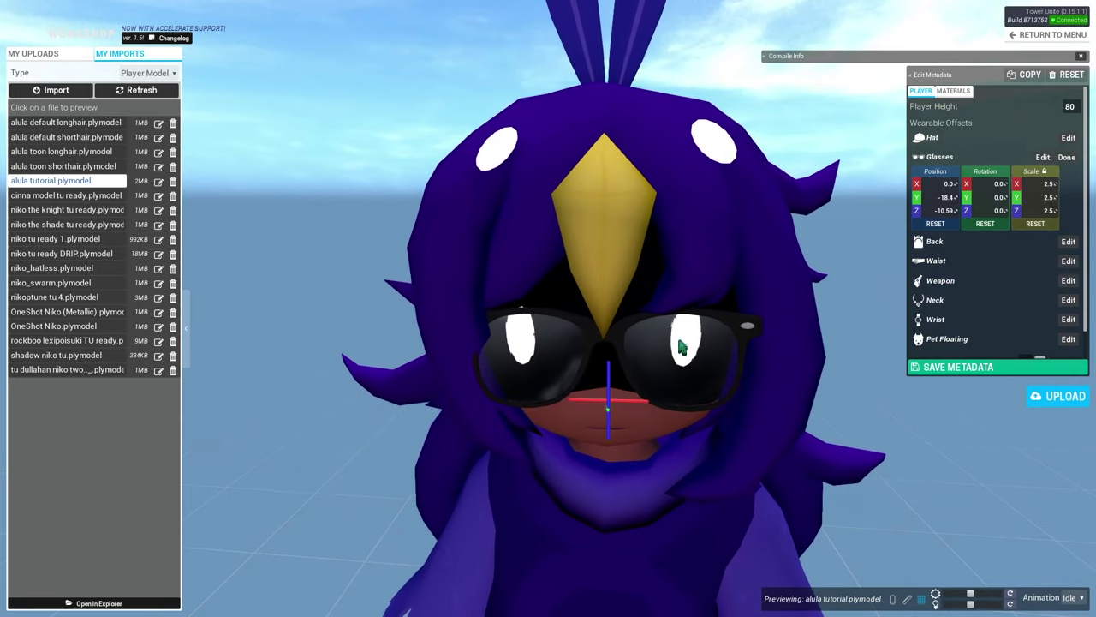
left_click_drag(681, 367, 343, 448)
scroll(342, 446, "up", 3)
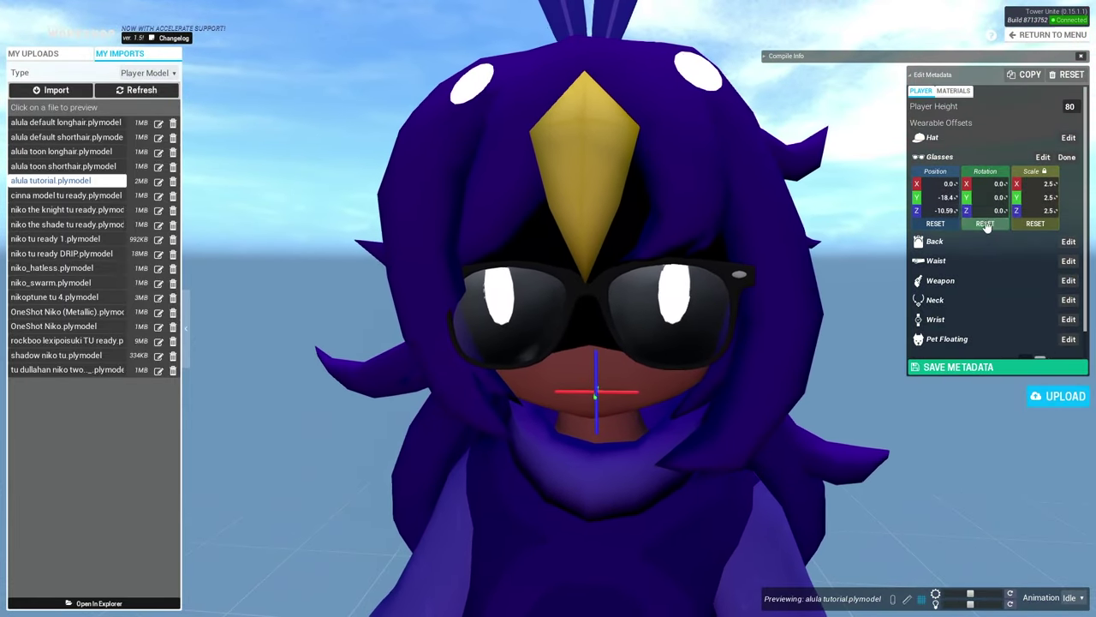
left_click_drag(947, 210, 953, 210)
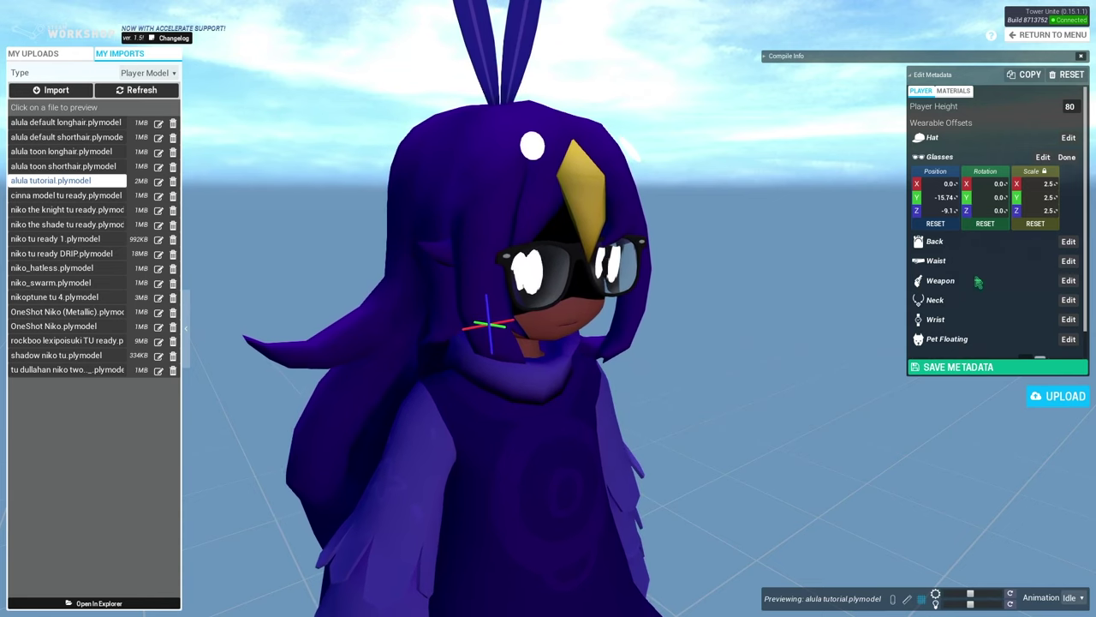
- Inspect the glasses from the side and save the metadata
left_click_drag(454, 214, 854, 282)
scroll(1013, 322, "down", 1)
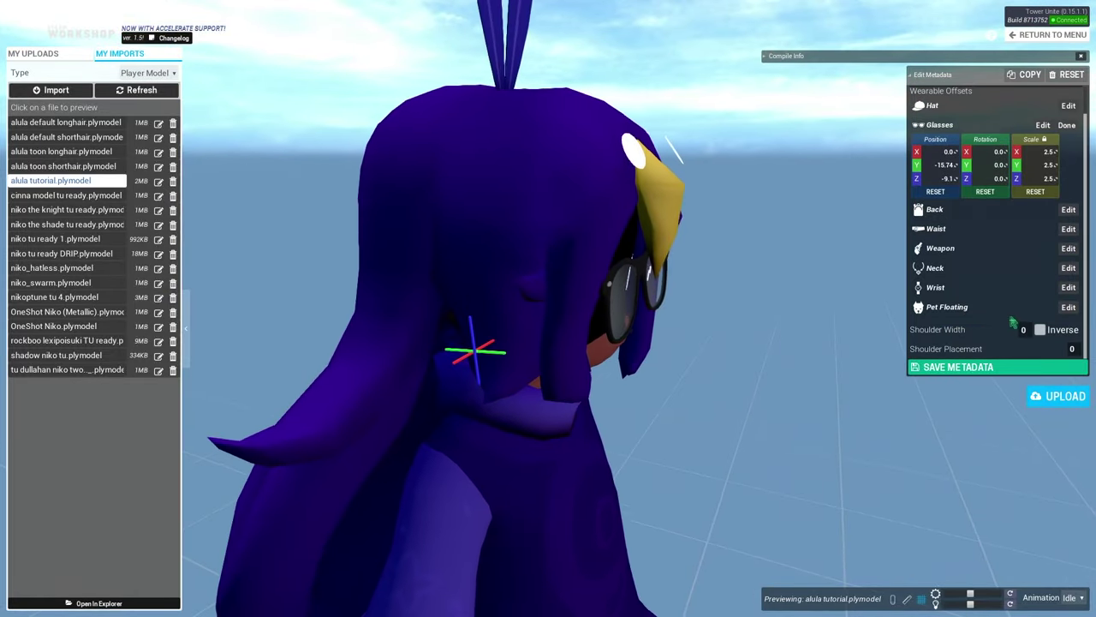
left_click(976, 366)
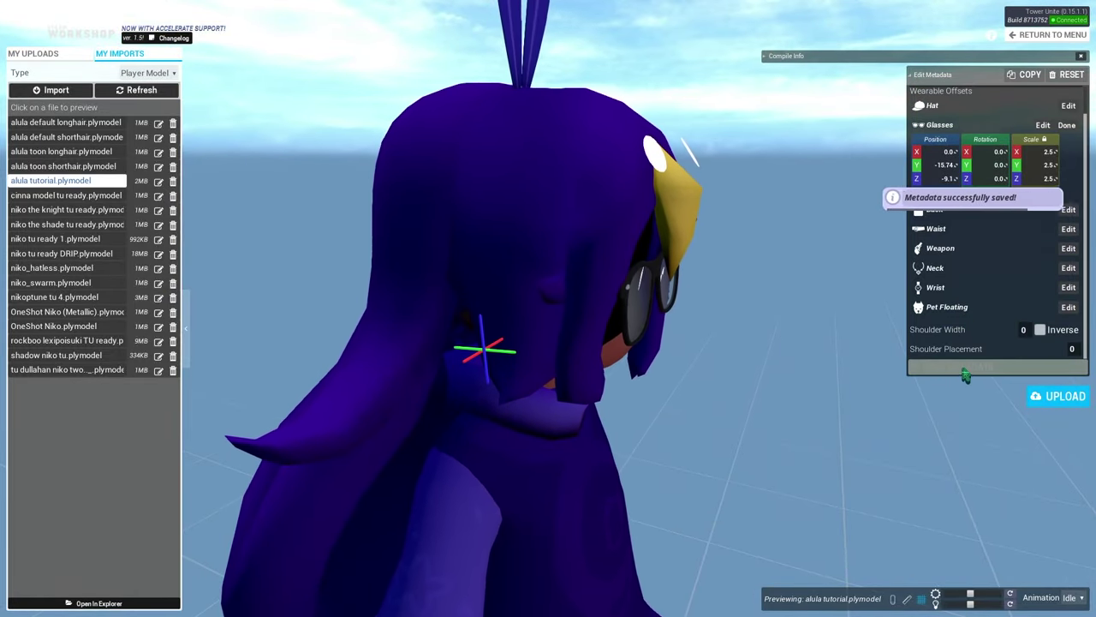
- Review the floating pet, wrist, neck, weapon, waist, glasses, hat and back wearables on the model
left_click(1068, 306)
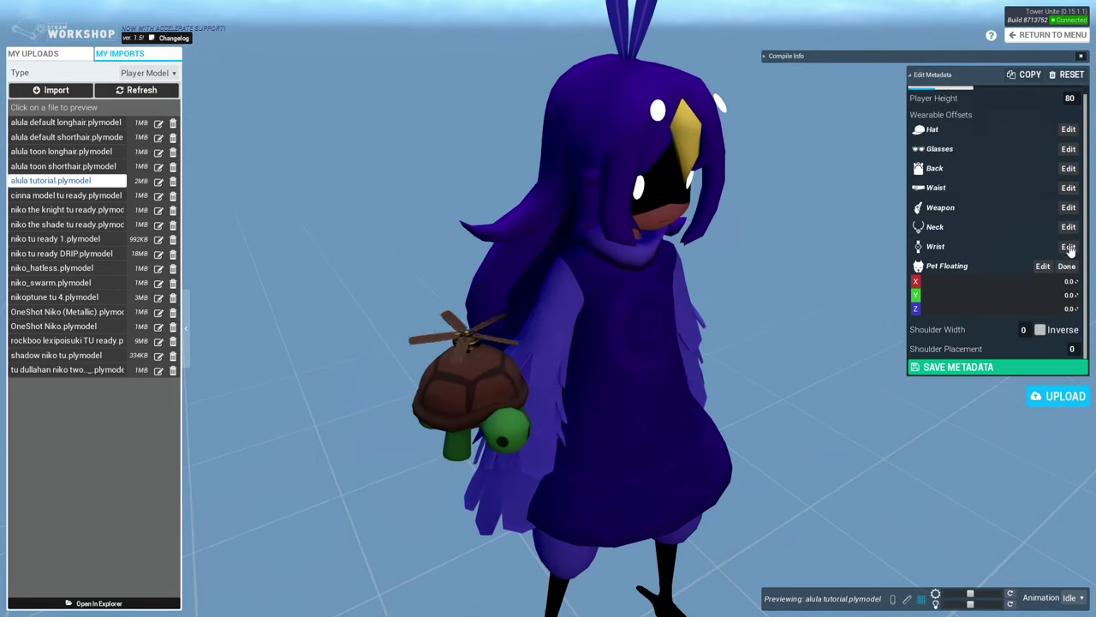
left_click(1068, 246)
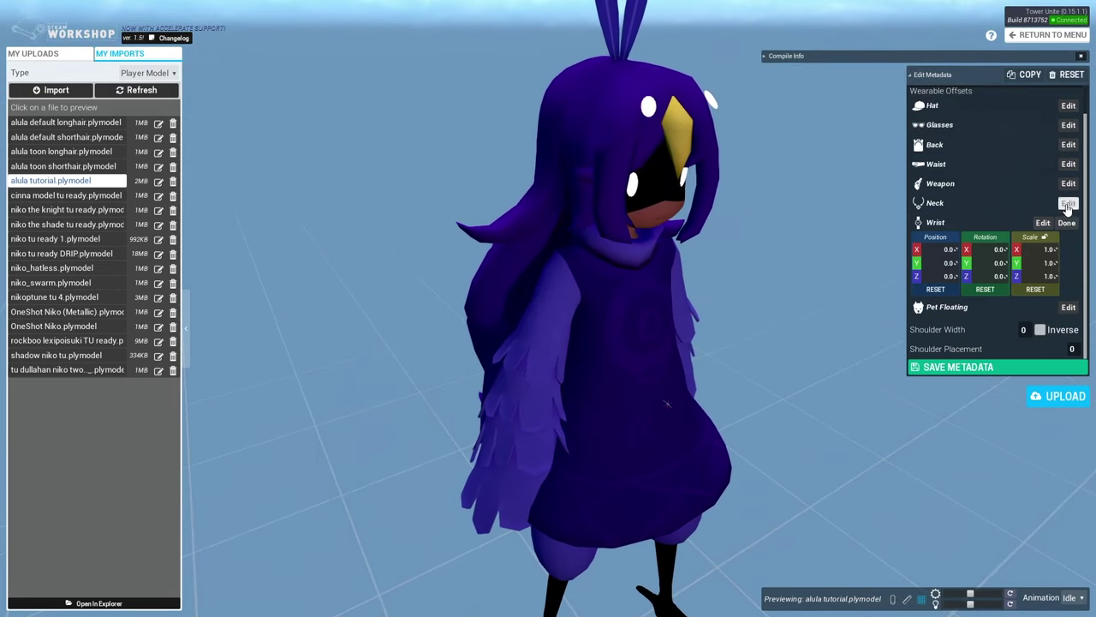
left_click(1069, 206)
left_click(1068, 184)
left_click(1068, 164)
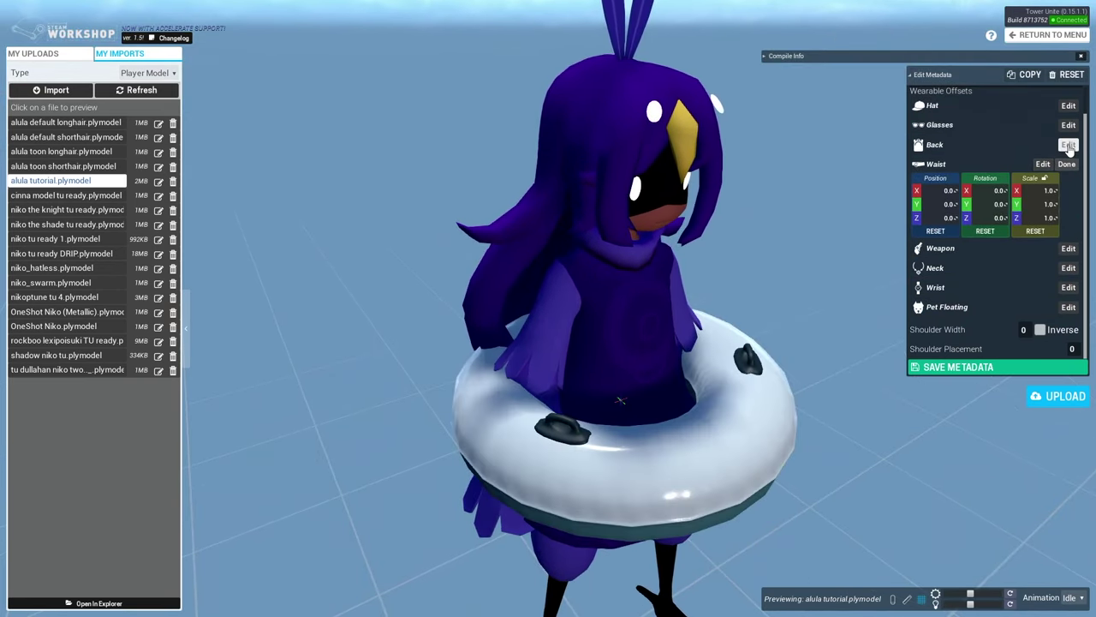
left_click(1069, 125)
left_click(1069, 105)
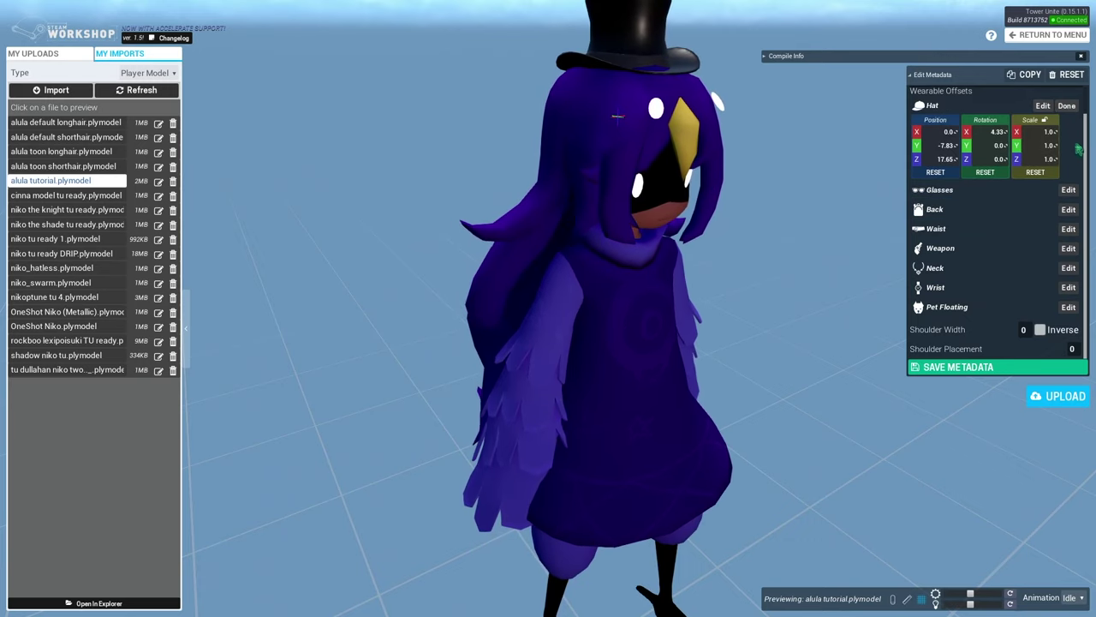
left_click(1069, 209)
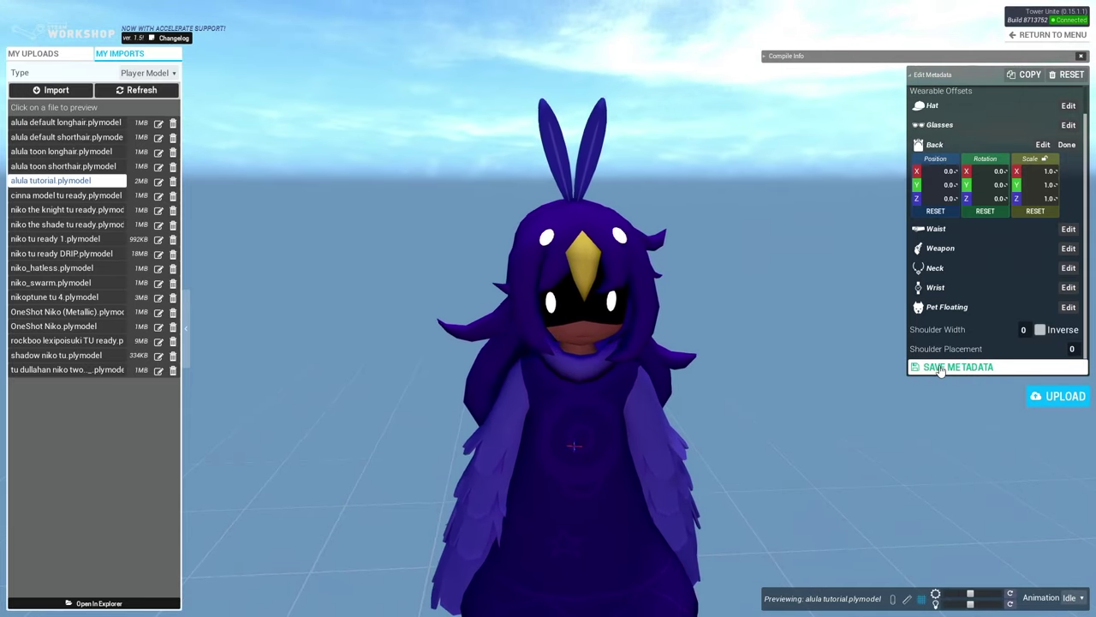
- Save the metadata again, collapse the metadata editor and view the whole model from the front
left_click(942, 368)
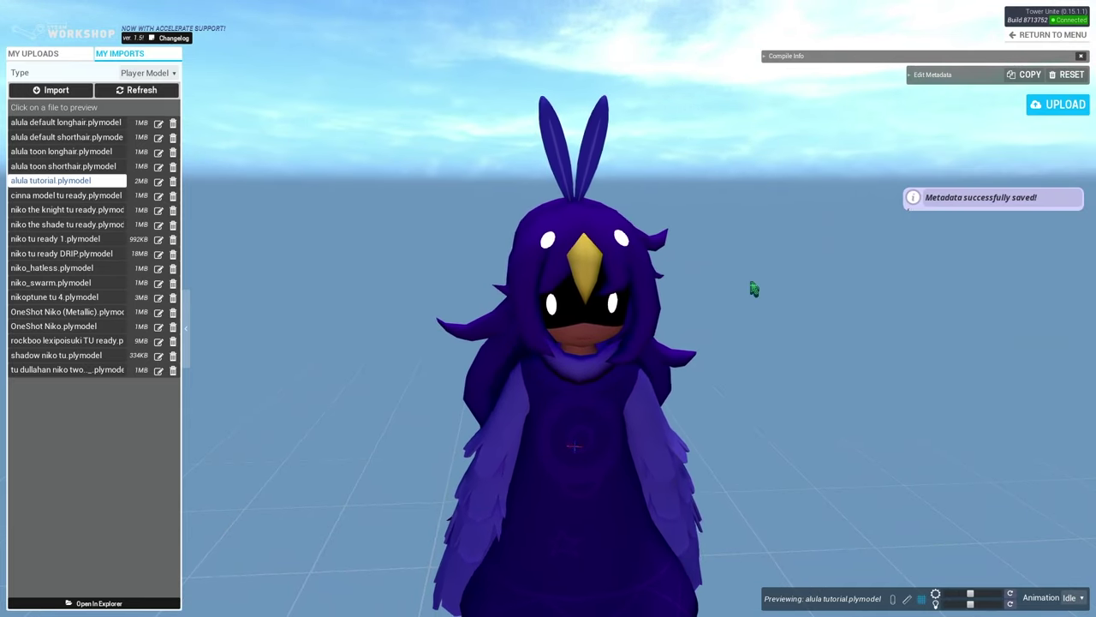
left_click_drag(754, 289, 751, 482)
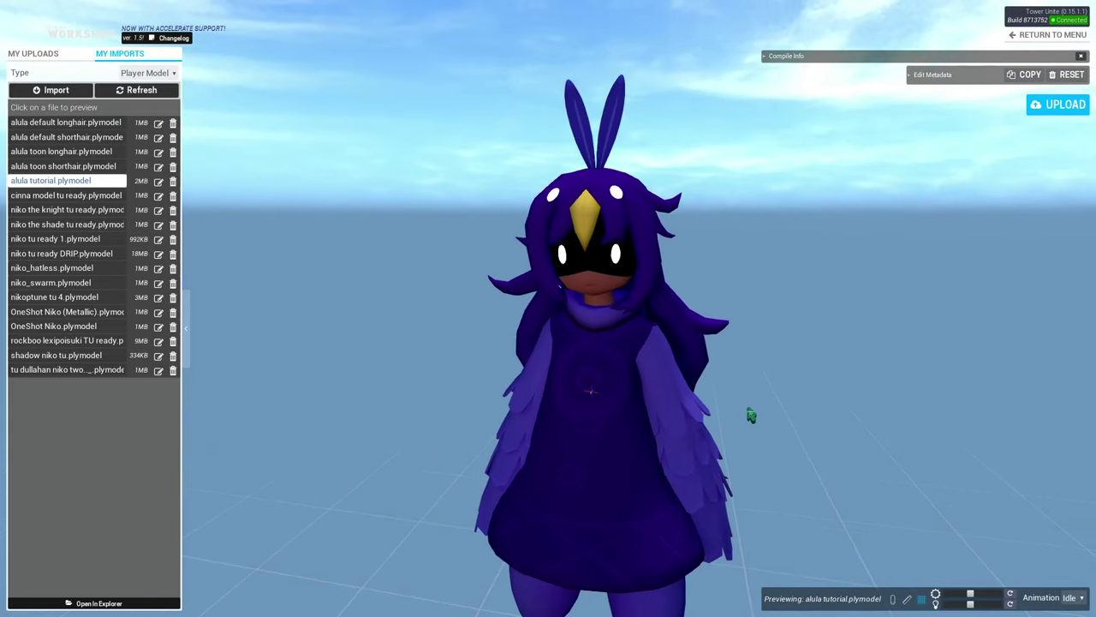
scroll(786, 434, "down", 3)
right_click_drag(616, 257, 532, 307)
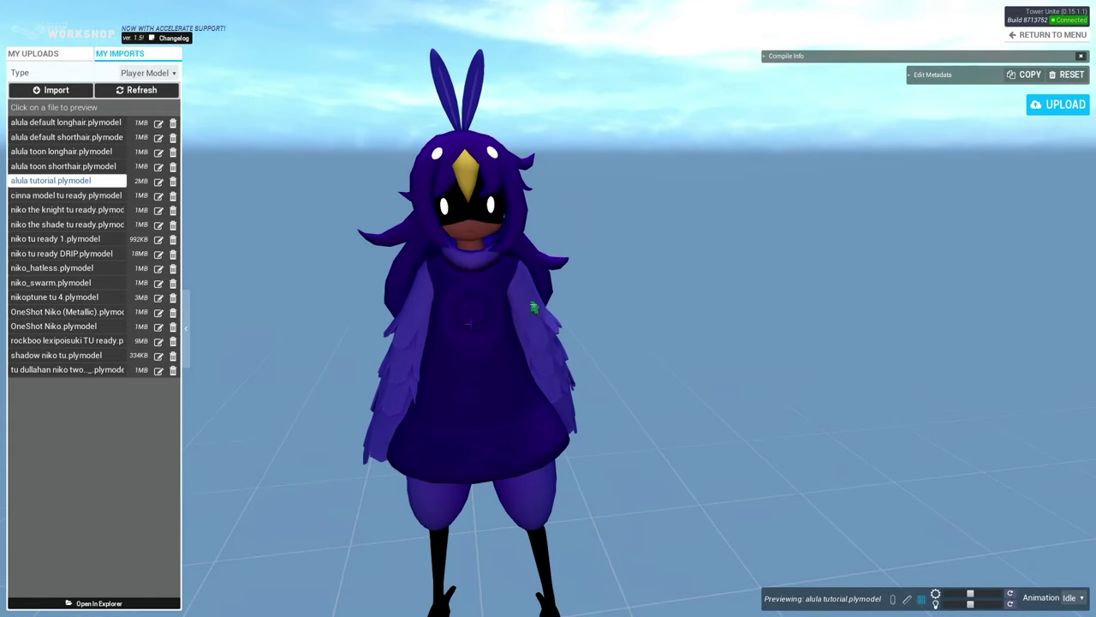
- Start the Workshop upload of alula tutorial.plymodel and choose the pixel-art character portrait as its image
left_click(1047, 107)
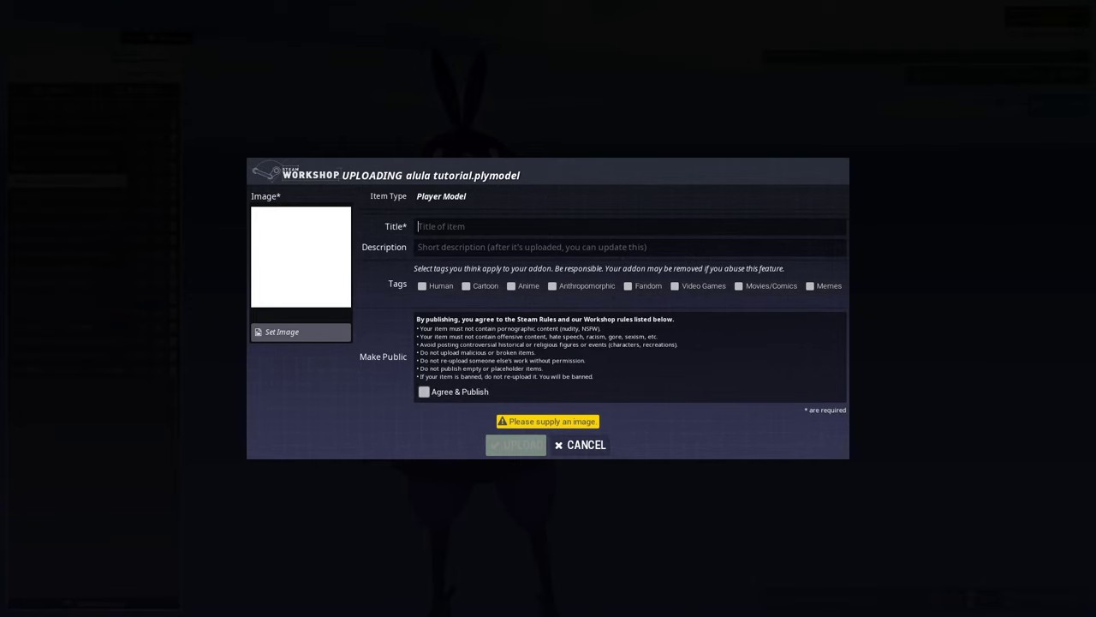
left_click(317, 331)
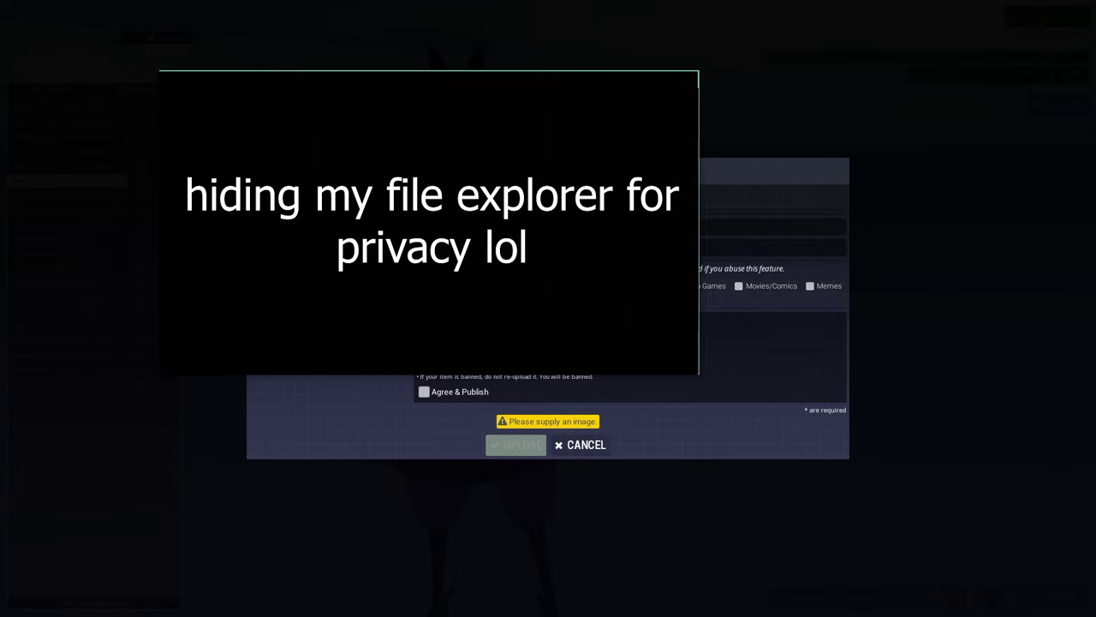
double_click(576, 249)
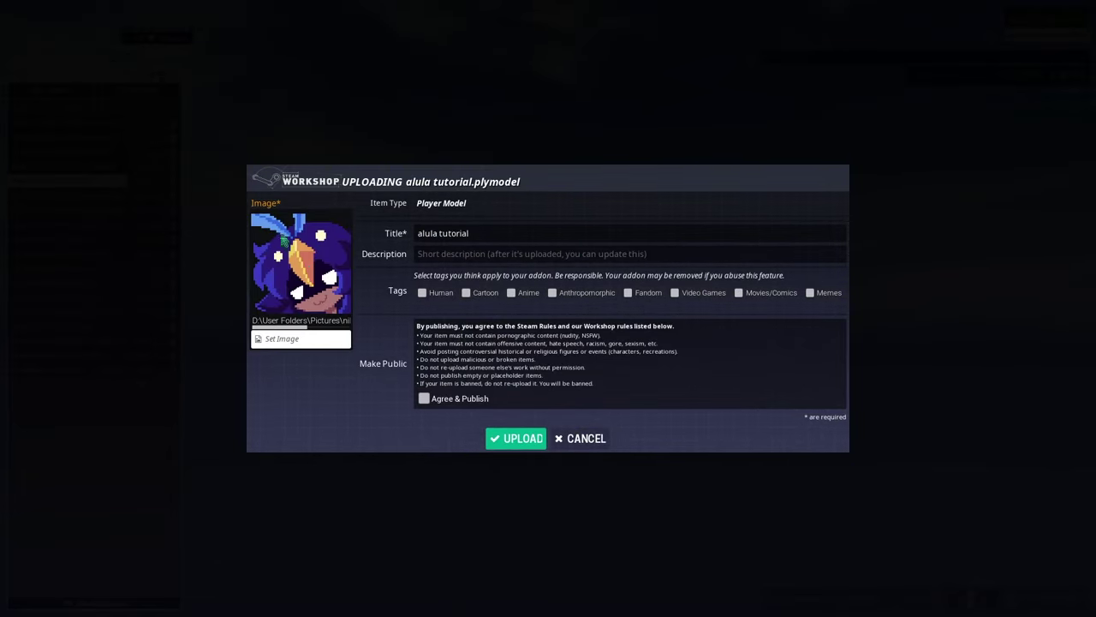